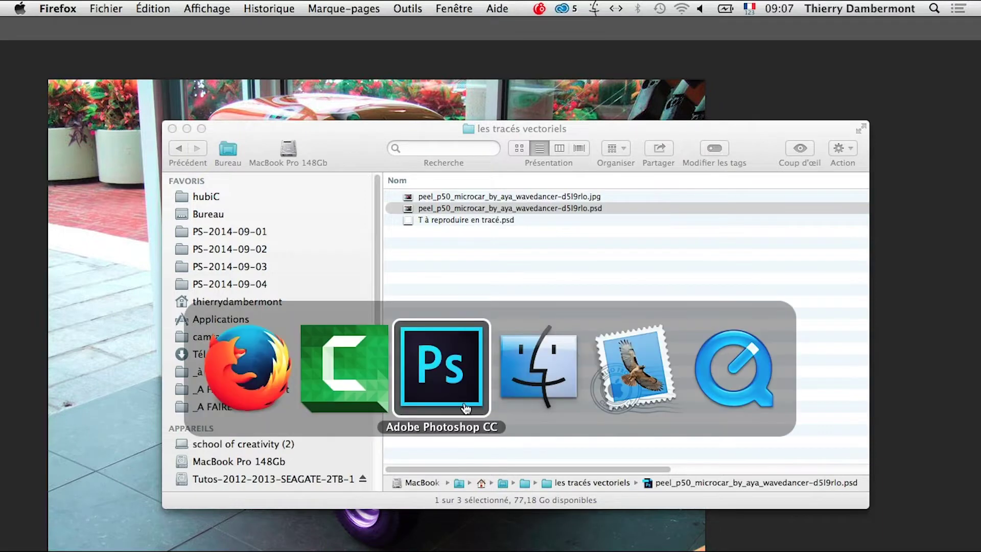
Step: Switch to Photoshop, detach the Tracés panel as a floating window and enlarge it to show the car's saved paths
{"action": "left_click", "coordinate": [442, 396]}
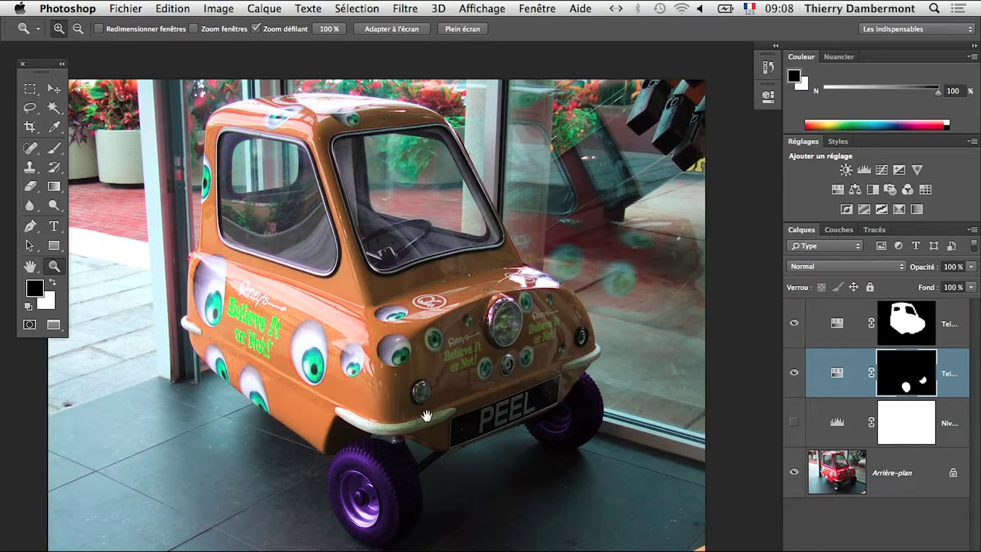
{"action": "scroll", "coordinate": [426, 415], "scroll_direction": "right", "scroll_amount": 5}
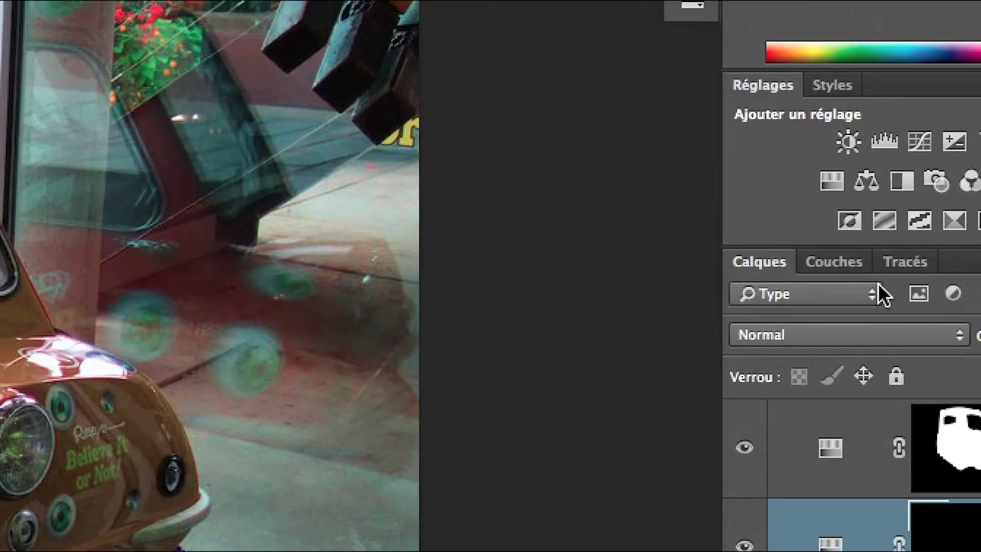
{"action": "left_click", "coordinate": [884, 182]}
{"action": "left_click_drag", "start_coordinate": [885, 183], "coordinate": [606, 207]}
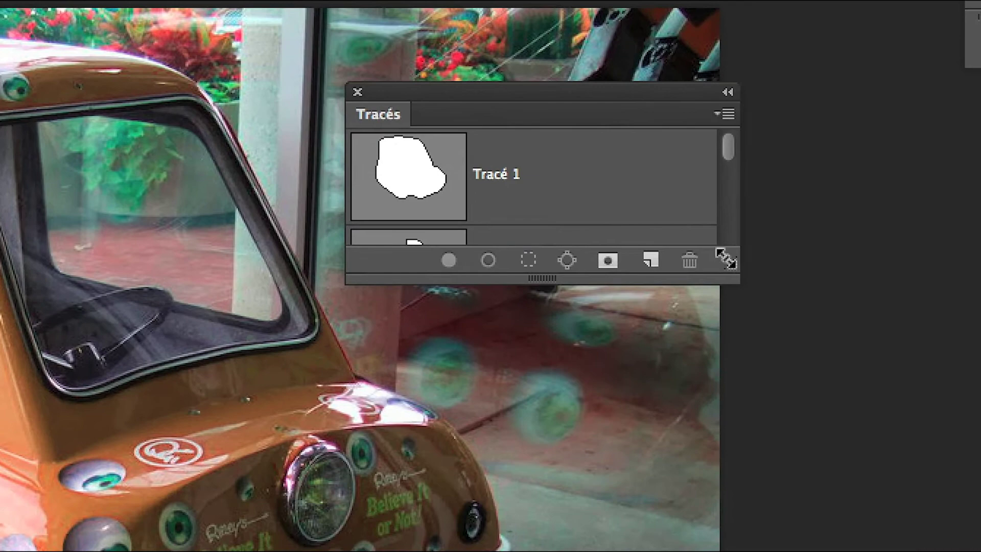
{"action": "left_click_drag", "start_coordinate": [722, 256], "coordinate": [678, 384]}
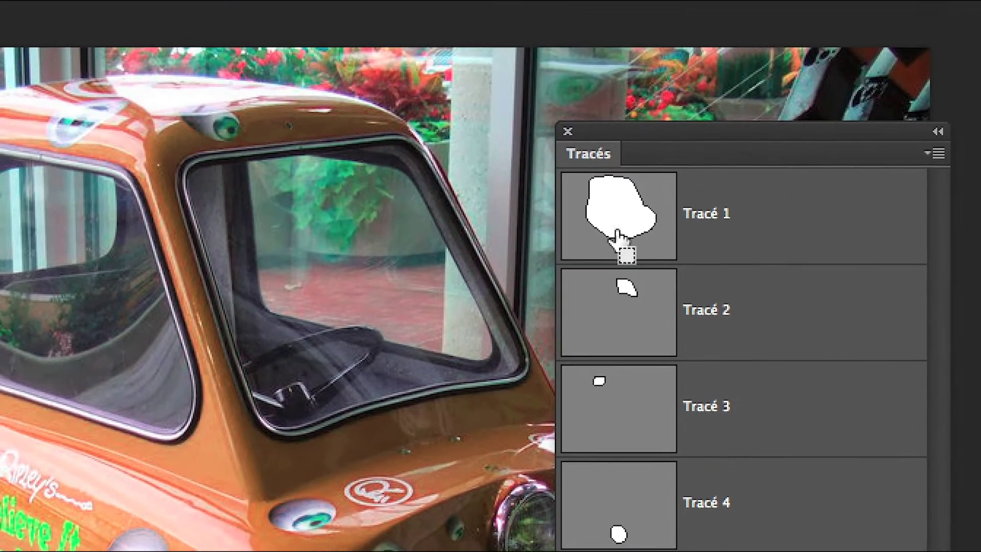
Step: Load Tracé 1, the outline of the car body, as a selection
{"action": "left_click", "coordinate": [615, 134], "text": "ctrl"}
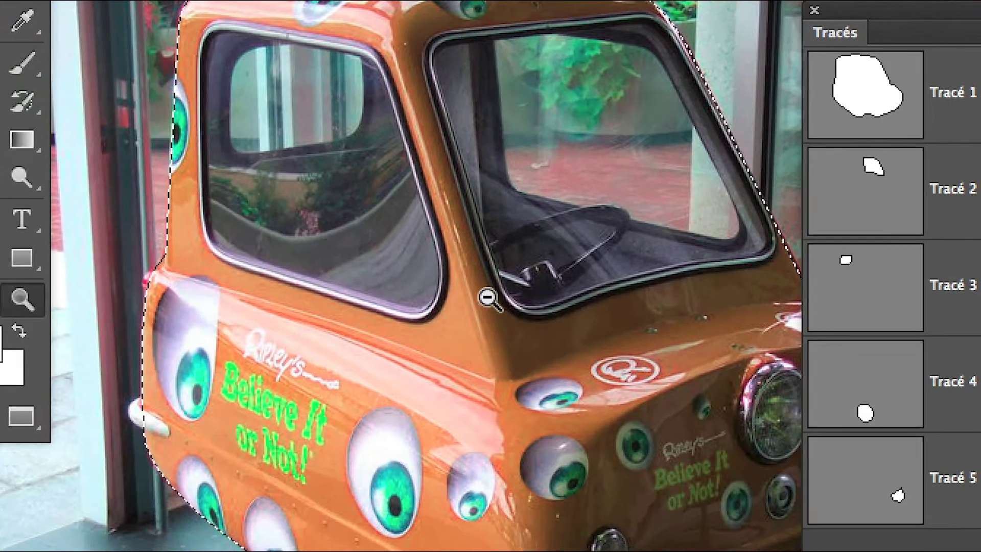
{"action": "left_click", "coordinate": [241, 426], "text": "alt"}
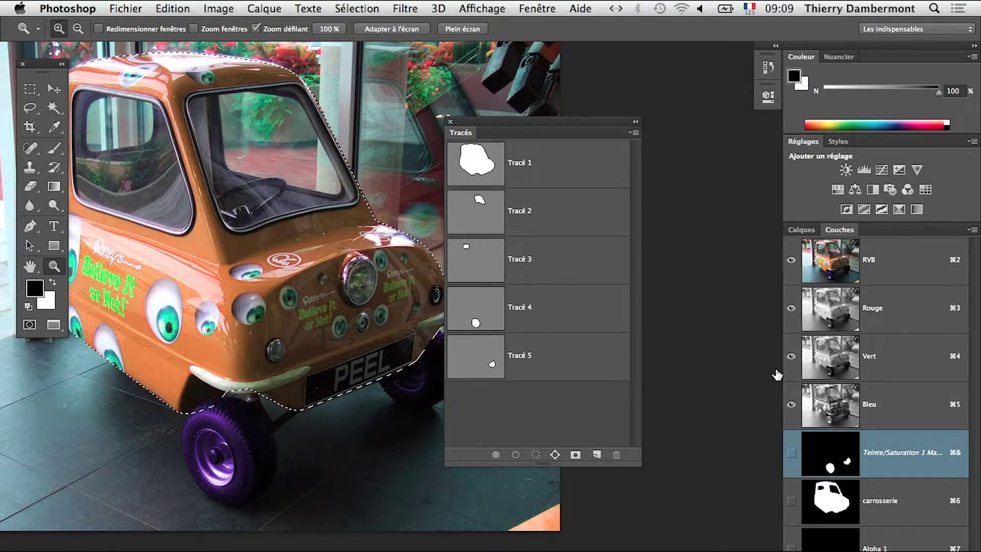
Step: Detach the Calques panel as a floating window, enlarge it to show all layers, and separate it from the Tracés panel
{"action": "left_click", "coordinate": [800, 229]}
{"action": "left_click_drag", "start_coordinate": [801, 229], "coordinate": [162, 110]}
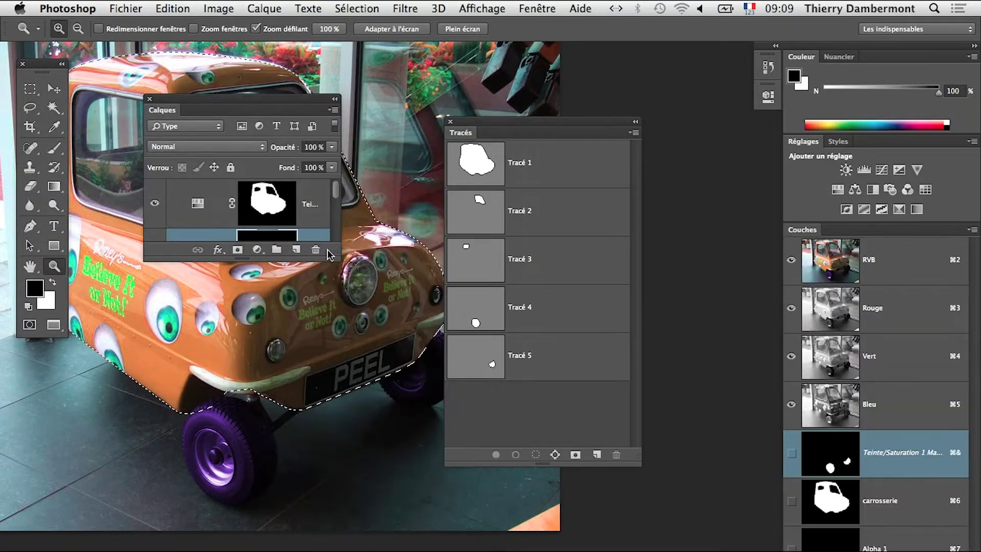
{"action": "left_click_drag", "start_coordinate": [336, 257], "coordinate": [392, 457]}
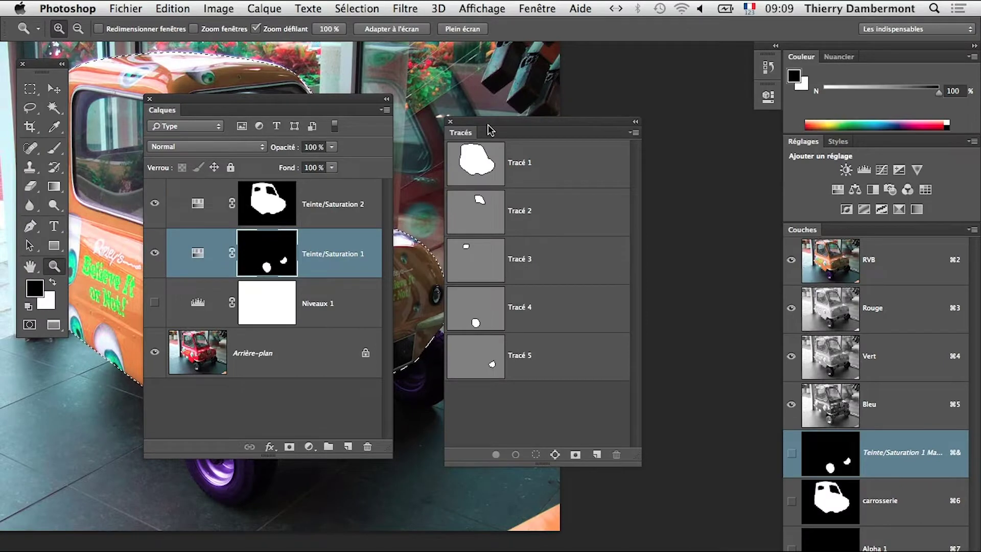
{"action": "left_click_drag", "start_coordinate": [487, 130], "coordinate": [572, 111]}
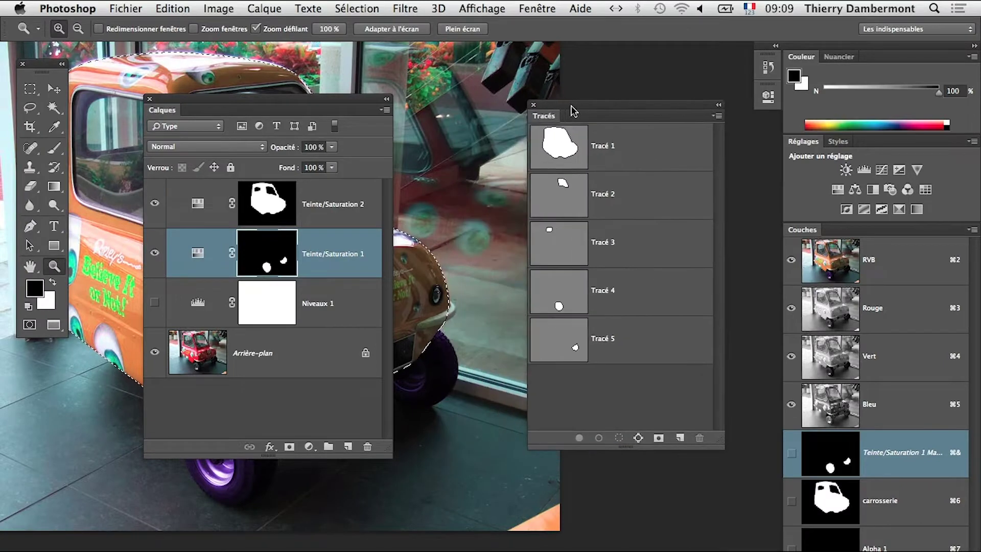
{"action": "left_click_drag", "start_coordinate": [303, 107], "coordinate": [334, 208]}
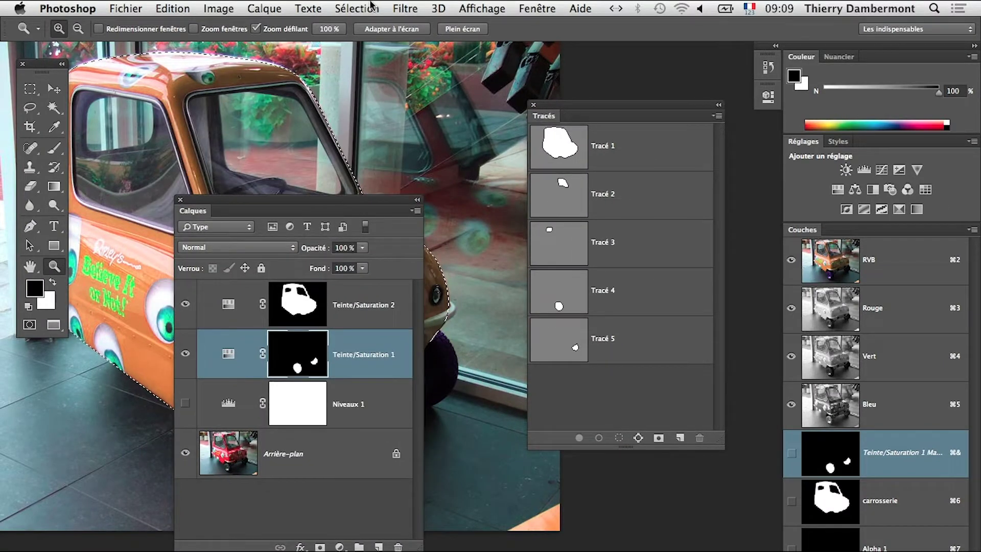
Step: Deselect the car body outline and rearrange the floating Calques and Tracés panels side by side
{"action": "left_click", "coordinate": [358, 8]}
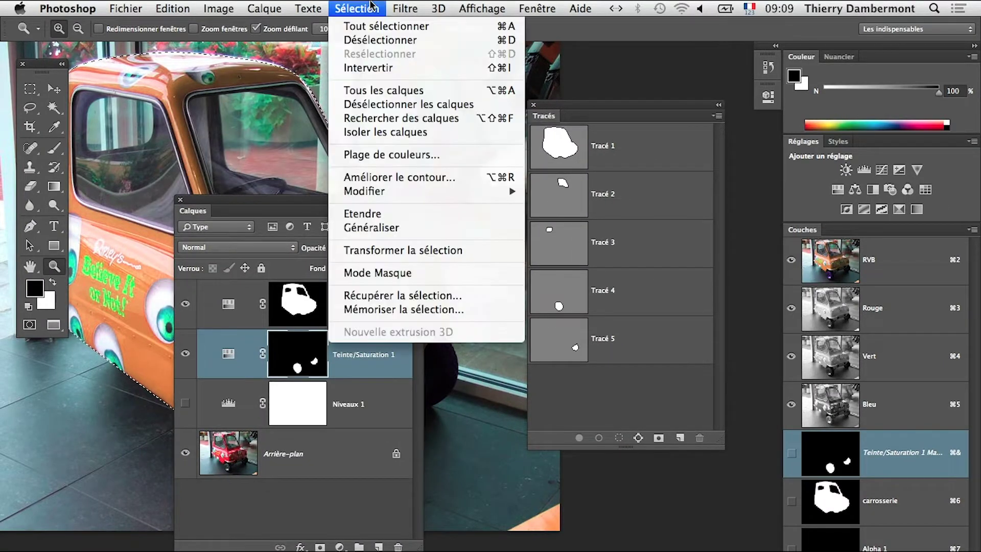
{"action": "left_click", "coordinate": [383, 40]}
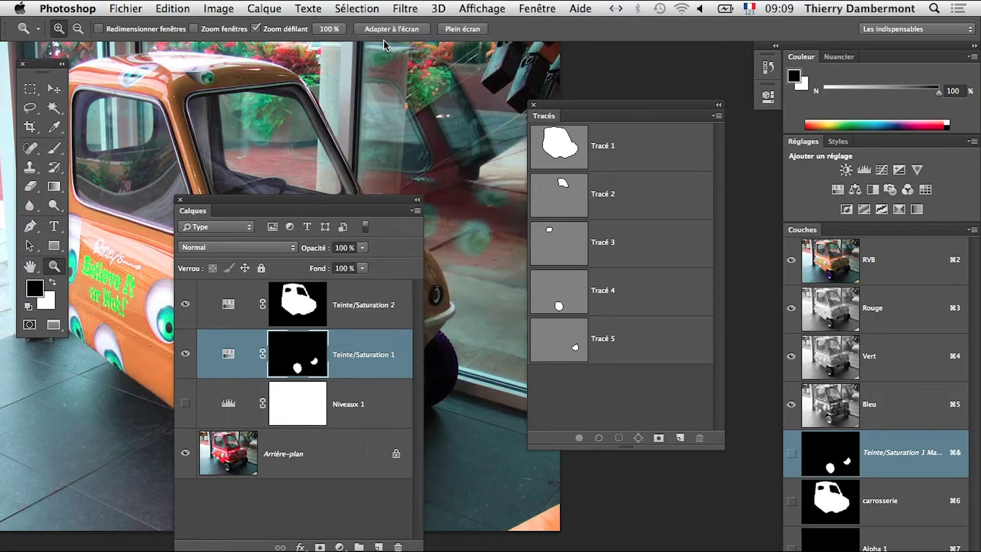
{"action": "left_click_drag", "start_coordinate": [556, 111], "coordinate": [610, 100]}
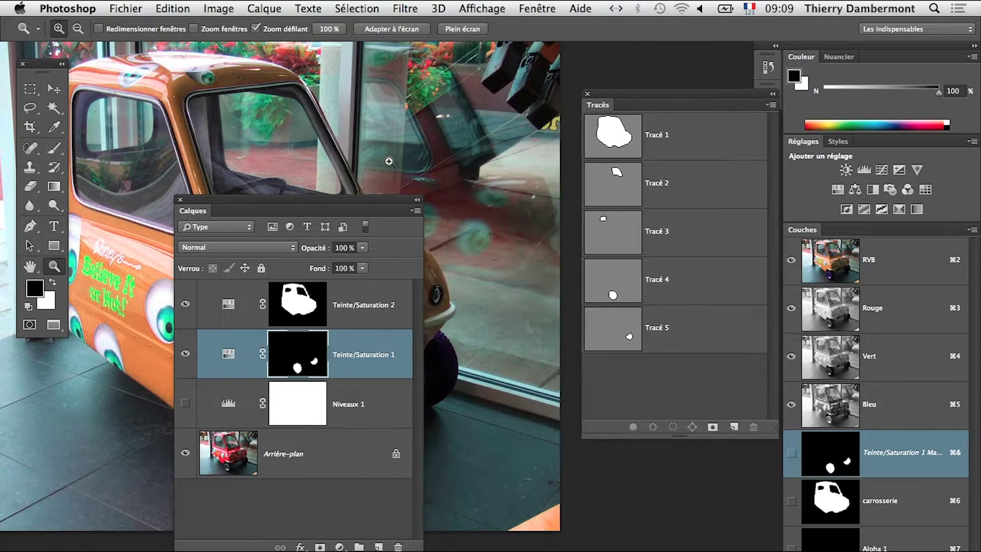
{"action": "left_click_drag", "start_coordinate": [330, 209], "coordinate": [466, 49]}
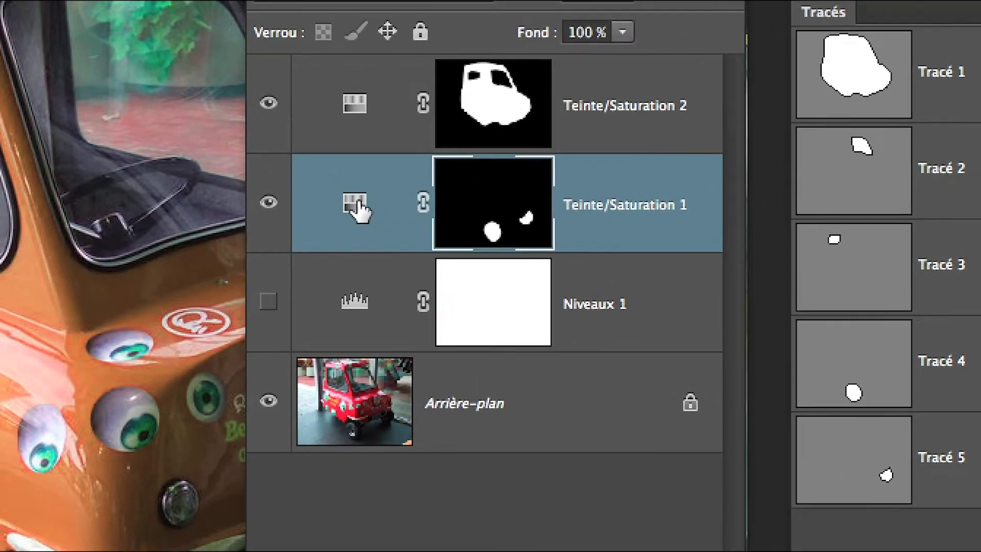
Step: Delete the Teinte/Saturation 1 adjustment layer that colours the wheels
{"action": "left_click_drag", "start_coordinate": [357, 207], "coordinate": [695, 551]}
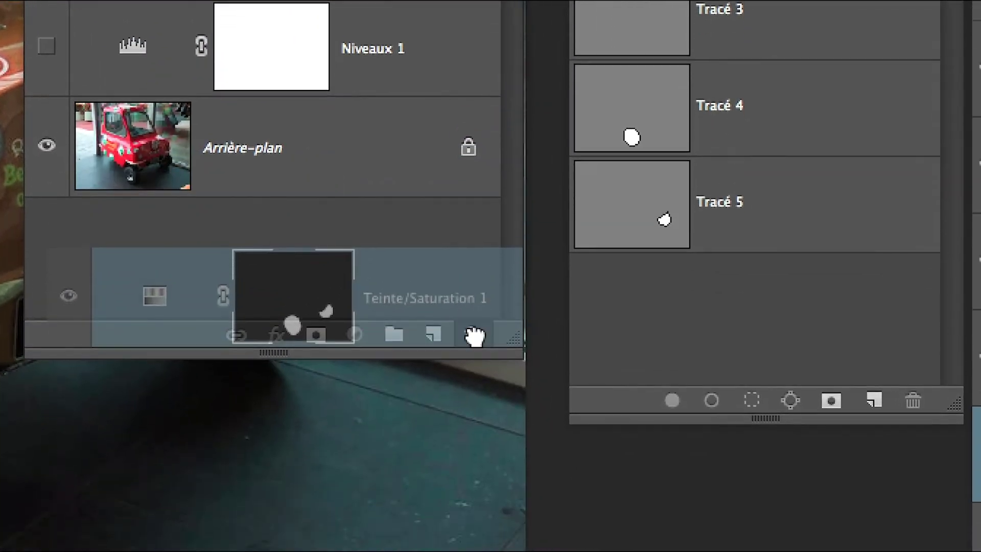
{"action": "left_click_drag", "start_coordinate": [474, 335], "coordinate": [475, 336]}
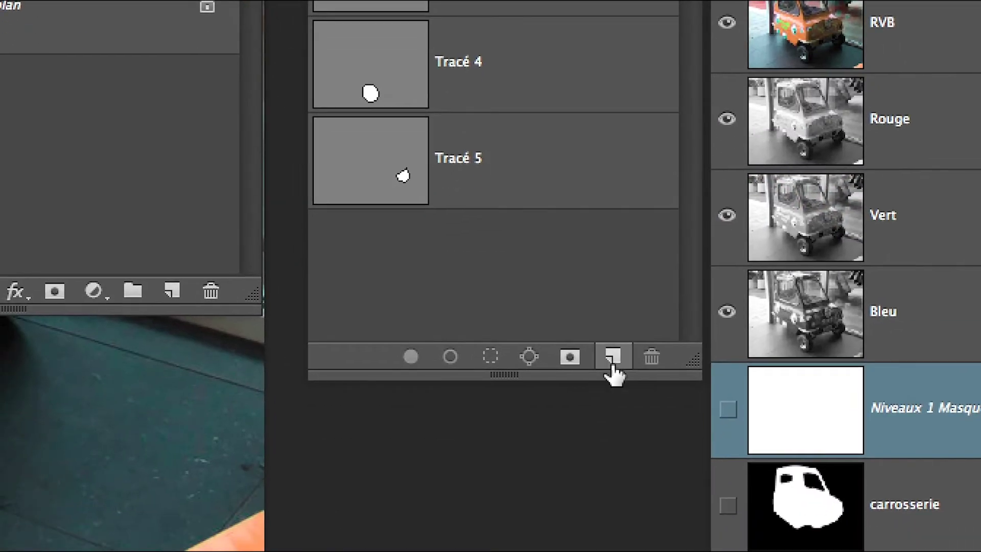
Step: Create a new empty path for the front wheel and enlarge the Tracés panel to fit it
{"action": "left_click", "coordinate": [613, 359]}
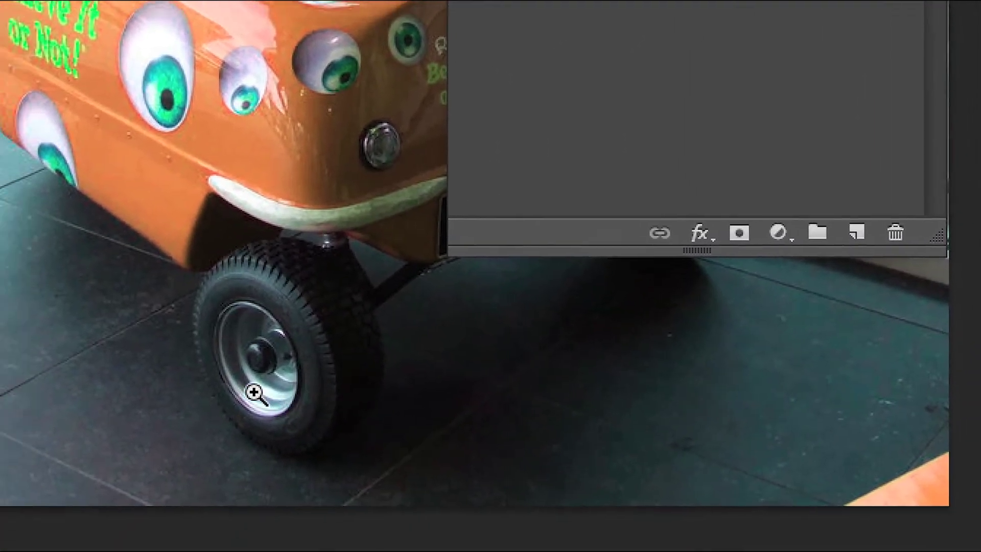
{"action": "left_click", "coordinate": [253, 392]}
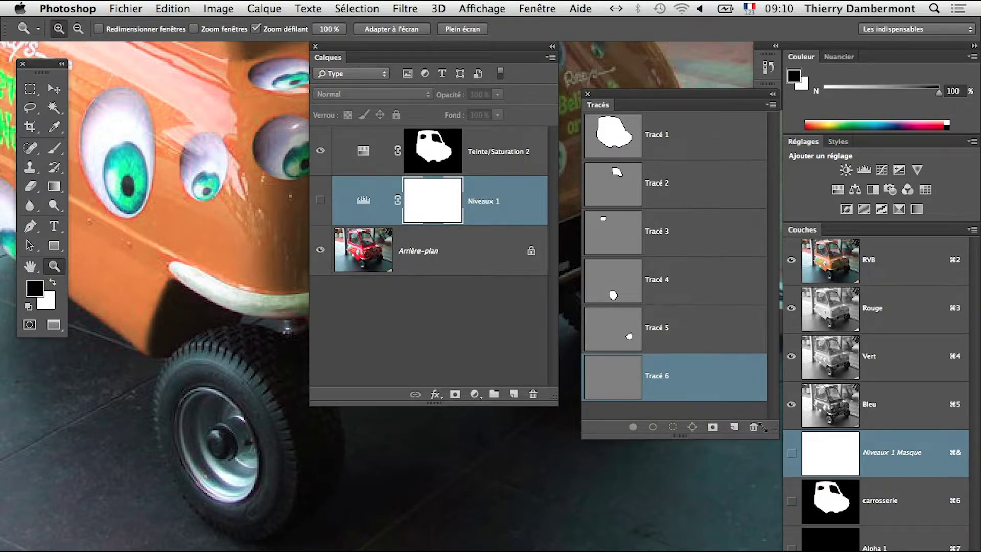
{"action": "left_click_drag", "start_coordinate": [772, 429], "coordinate": [772, 474]}
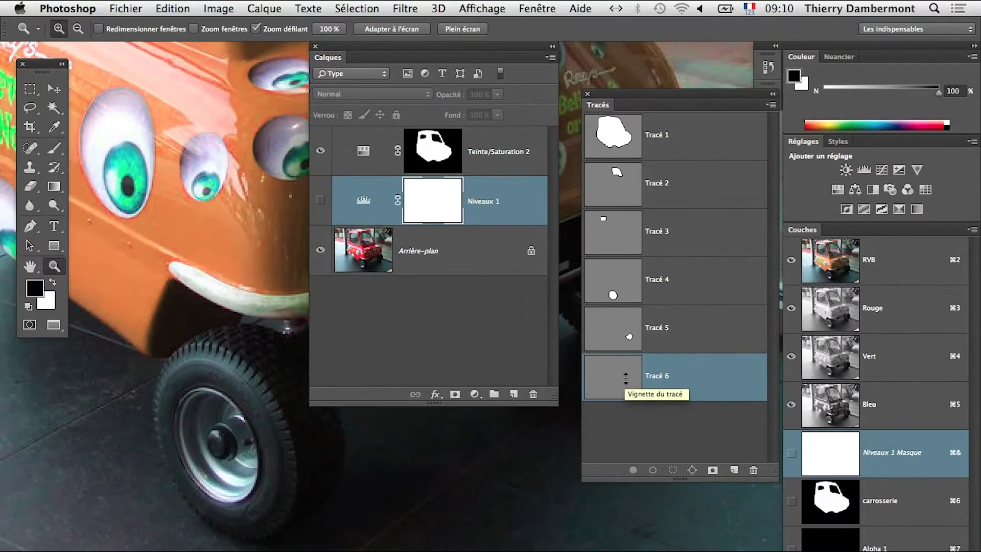
{"action": "left_click", "coordinate": [252, 460]}
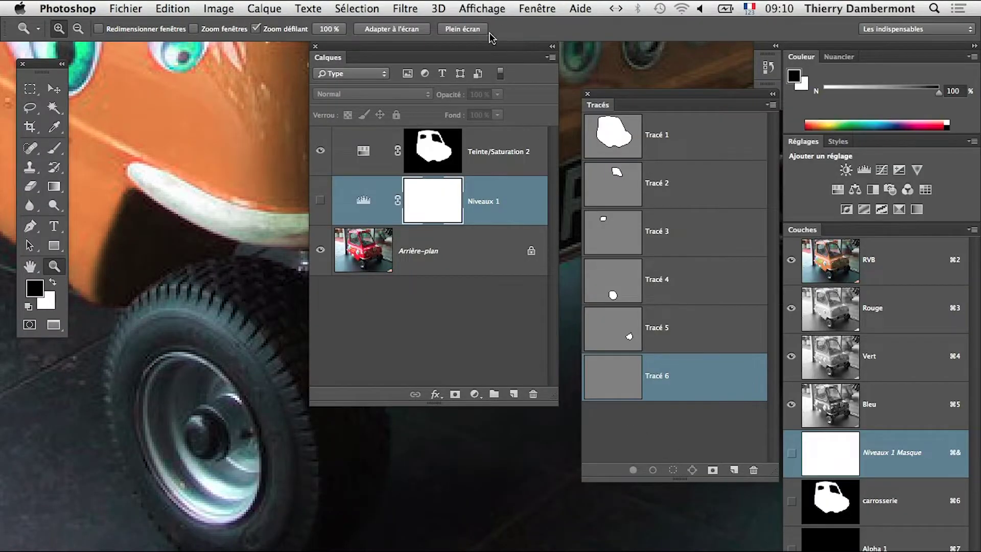
Step: Delete the Teinte/Saturation 2 adjustment layer that colours the car body
{"action": "left_click_drag", "start_coordinate": [472, 48], "coordinate": [494, 55]}
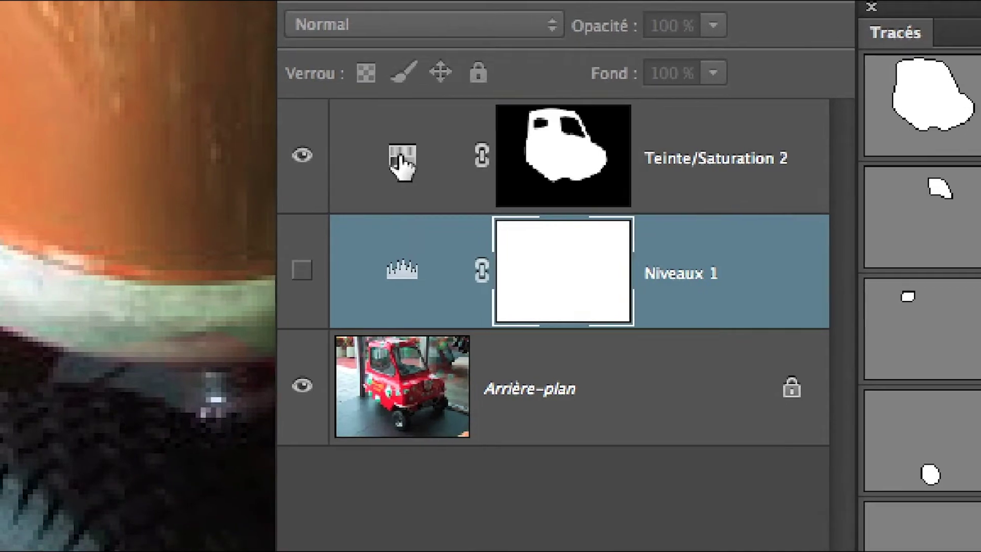
{"action": "left_click_drag", "start_coordinate": [420, 144], "coordinate": [782, 551]}
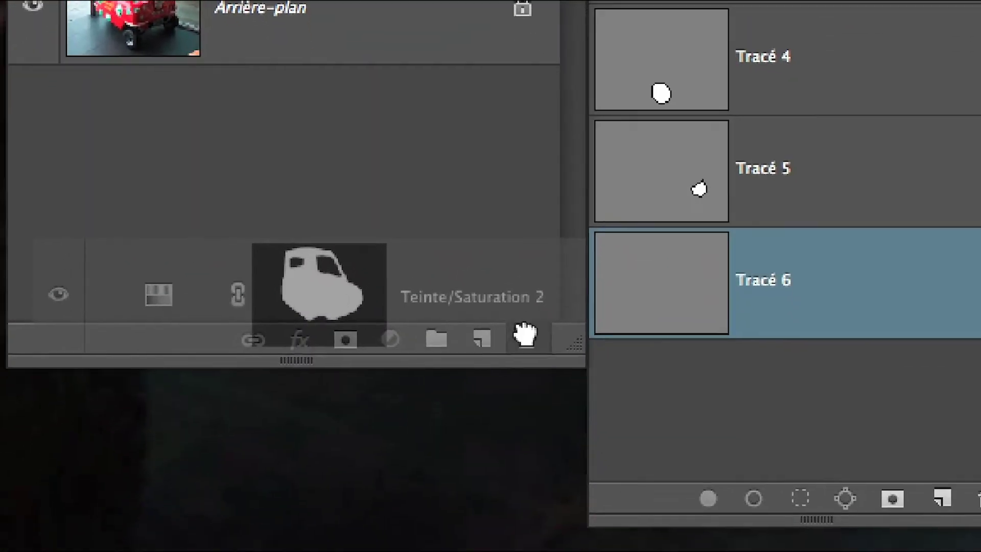
{"action": "left_click_drag", "start_coordinate": [525, 335], "coordinate": [525, 335]}
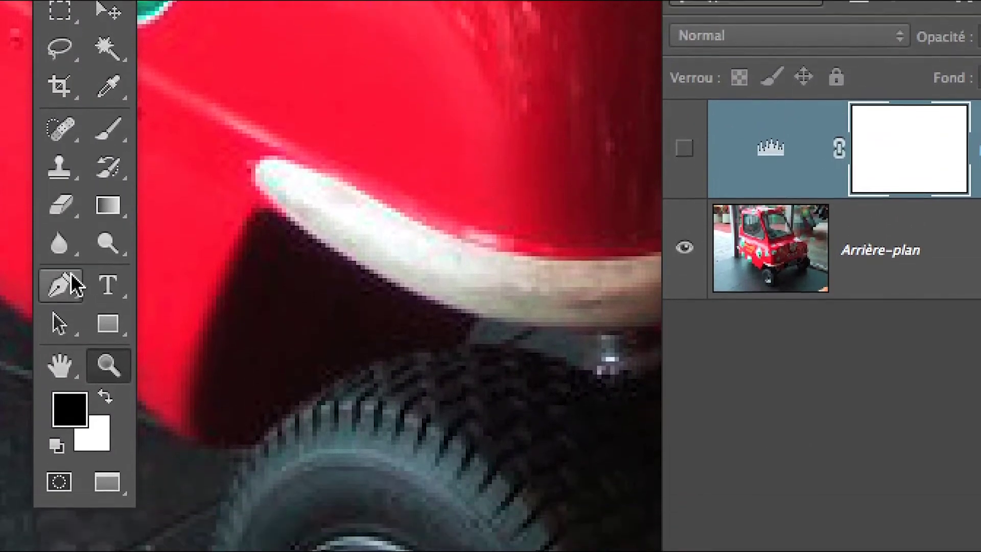
Step: Activate the Pen tool and make the Niveaux 1 adjustment layer visible to brighten the image
{"action": "left_click", "coordinate": [60, 371]}
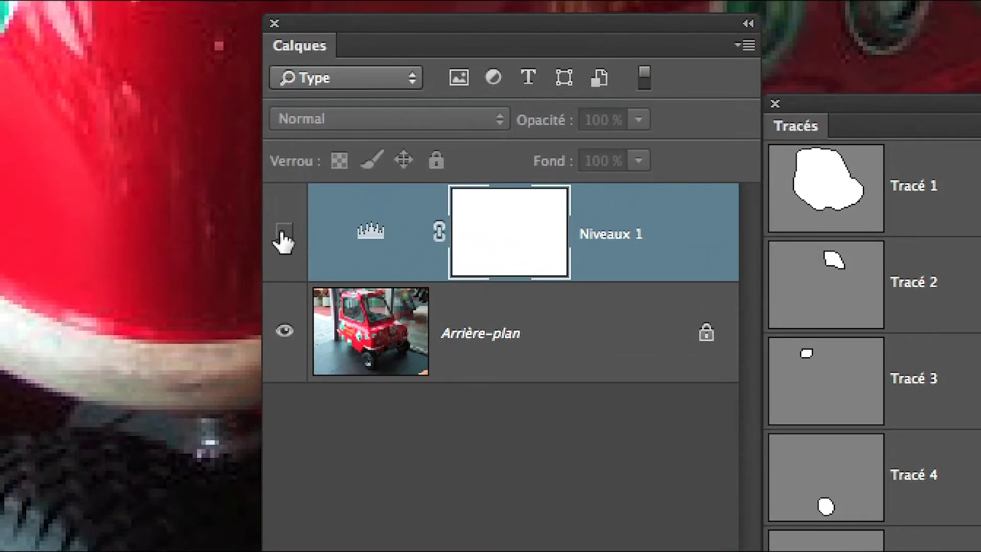
{"action": "left_click", "coordinate": [284, 234]}
{"action": "left_click", "coordinate": [284, 234]}
{"action": "left_click", "coordinate": [284, 234]}
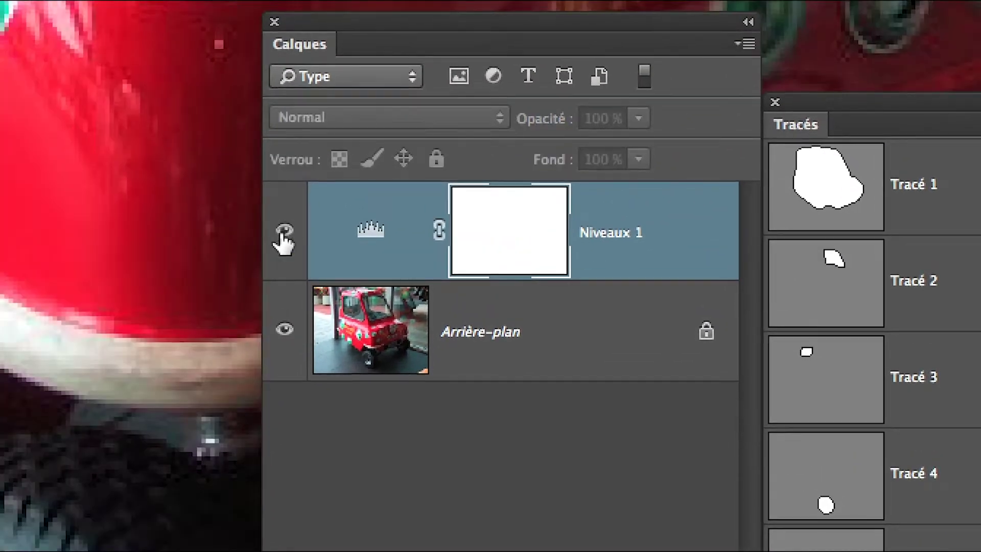
{"action": "left_click", "coordinate": [284, 234]}
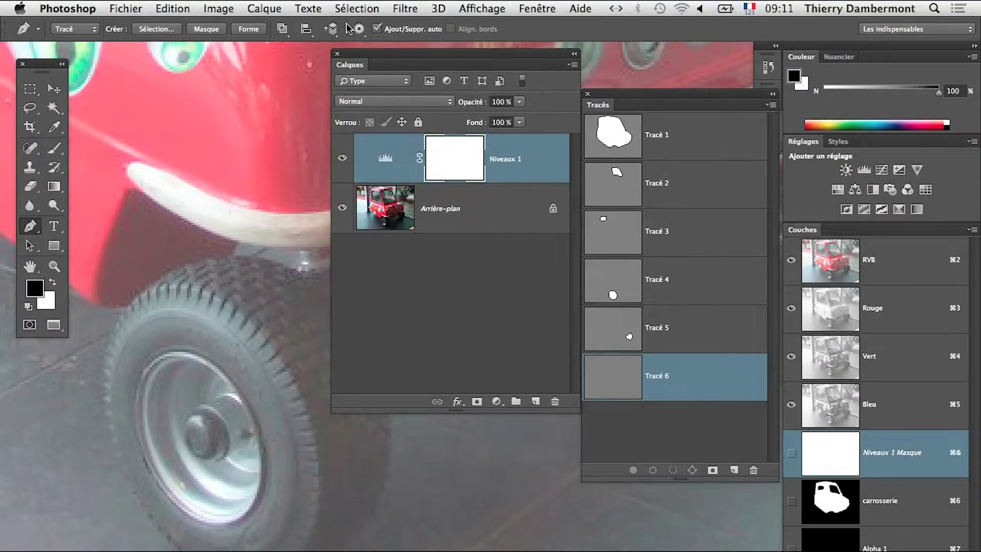
Step: Examine the edge of the front wheel's rim up close in the brightened image
{"action": "left_click_drag", "start_coordinate": [366, 55], "coordinate": [428, 68]}
{"action": "left_click", "coordinate": [213, 431], "text": "super"}
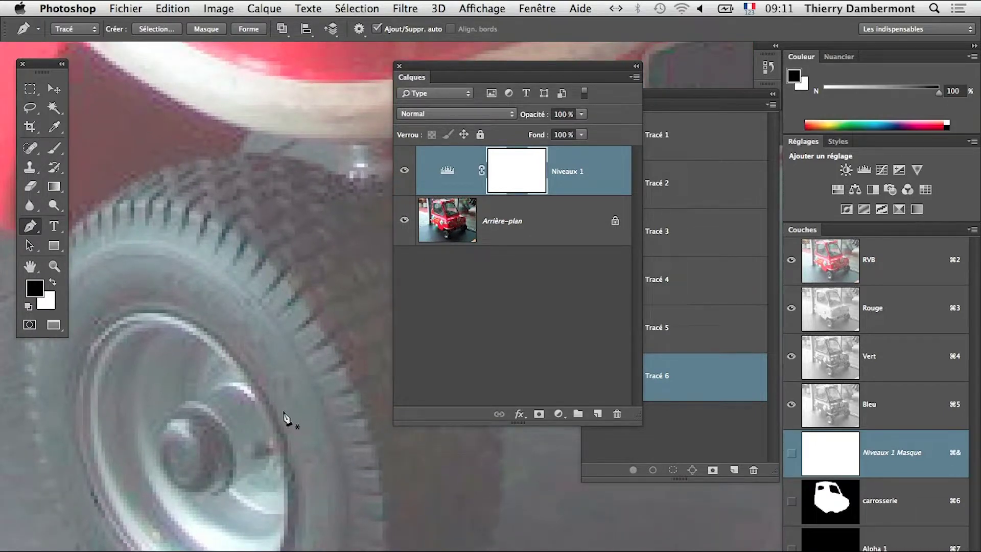
{"action": "left_click", "coordinate": [244, 394], "text": "super"}
{"action": "left_click", "coordinate": [260, 451], "text": "super"}
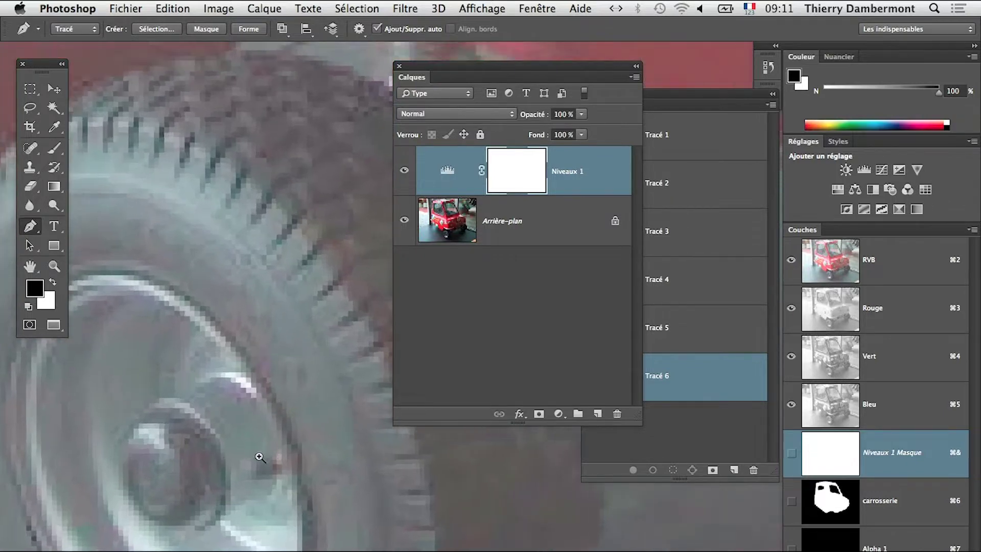
{"action": "left_click", "coordinate": [261, 459], "text": "super"}
{"action": "left_click_drag", "start_coordinate": [267, 455], "coordinate": [324, 405]}
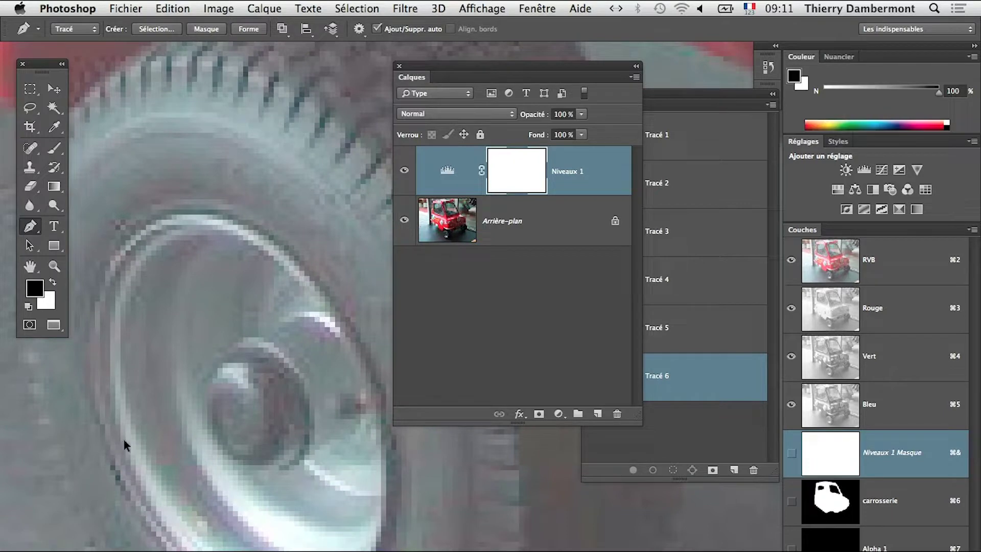
{"action": "left_click", "coordinate": [229, 498], "text": "alt"}
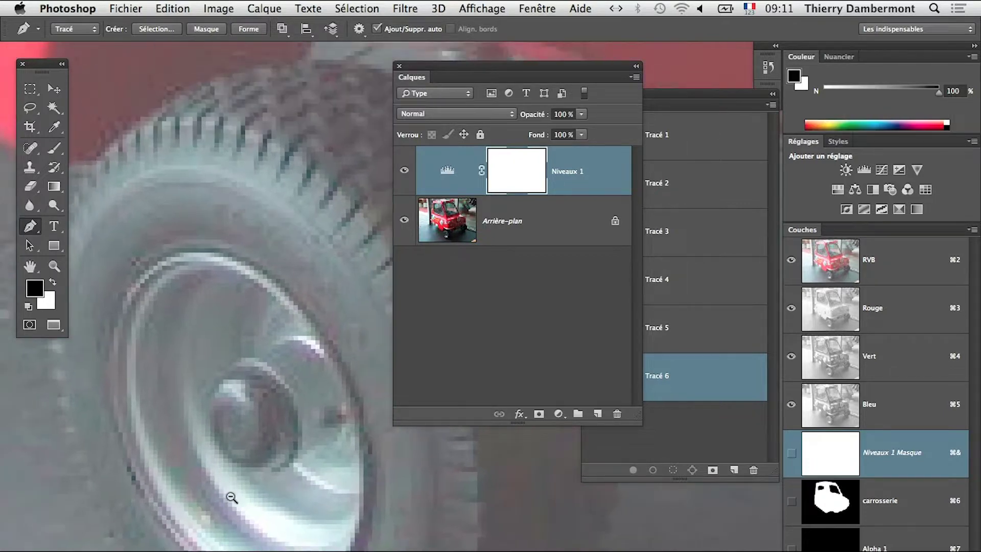
{"action": "left_click", "coordinate": [324, 542], "text": "alt"}
{"action": "left_click", "coordinate": [348, 547], "text": "alt"}
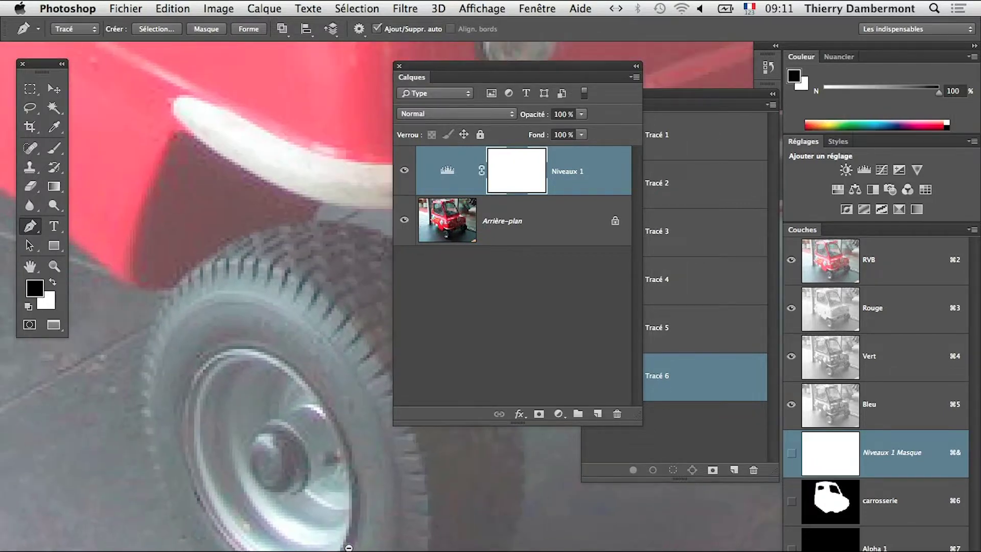
Step: Hide the Niveaux 1 adjustment layer and frame the front wheel's rim up close
{"action": "left_click", "coordinate": [404, 171]}
{"action": "left_click", "coordinate": [240, 395]}
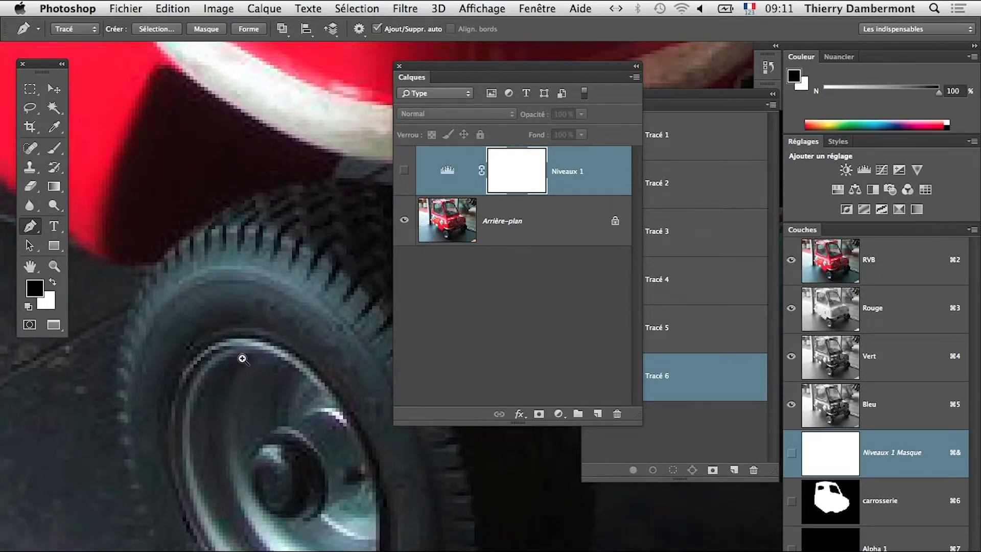
{"action": "left_click", "coordinate": [357, 432]}
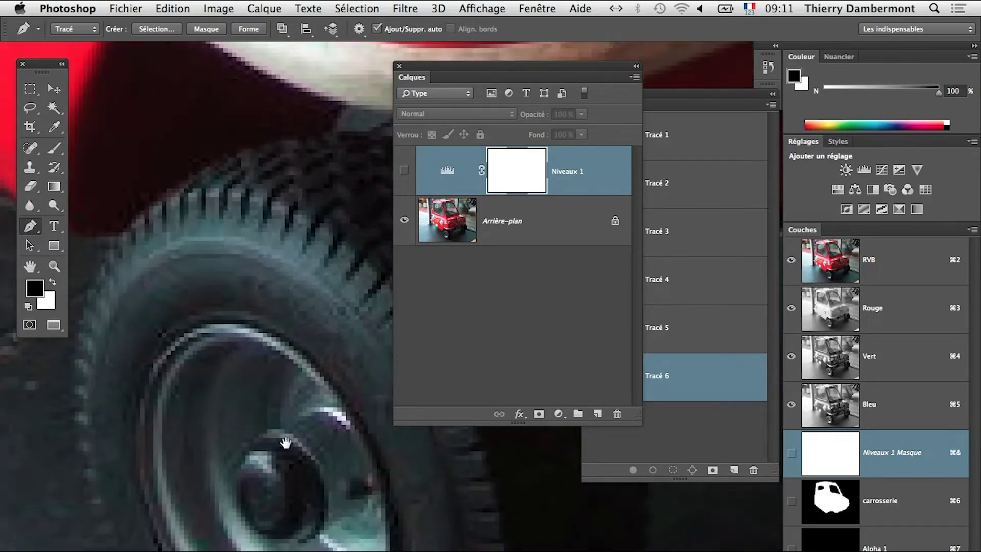
{"action": "left_click_drag", "start_coordinate": [285, 443], "coordinate": [289, 384]}
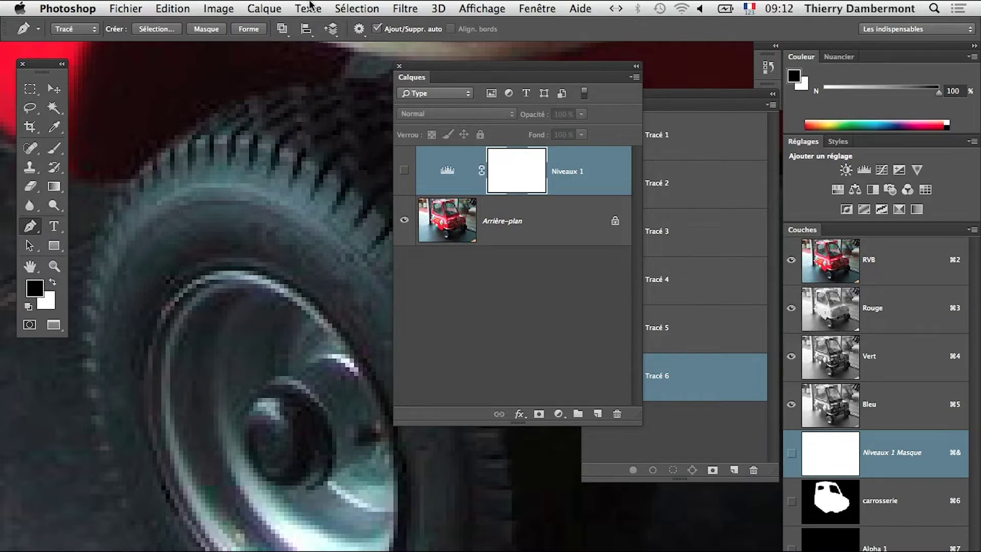
Step: Set the image size to 150% width and height, resampled with Conserver les détails (agrandissement)
{"action": "left_click", "coordinate": [220, 8]}
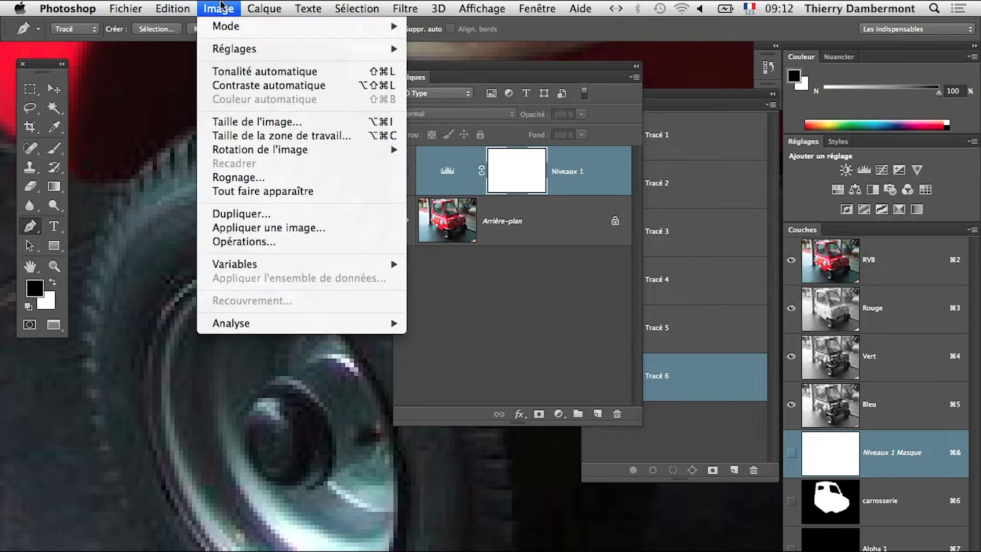
{"action": "left_click", "coordinate": [246, 123]}
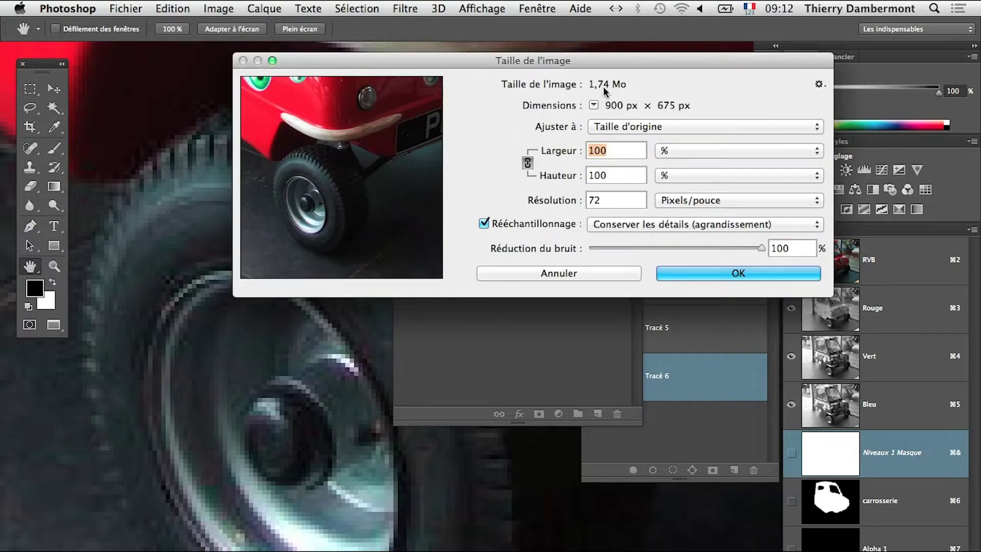
{"action": "left_click_drag", "start_coordinate": [589, 59], "coordinate": [694, 60]}
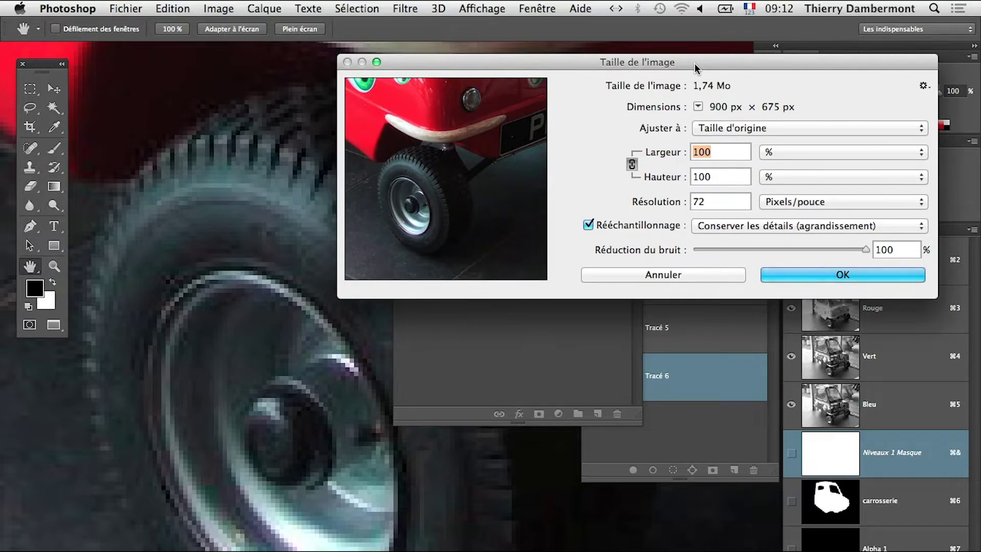
{"action": "key", "text": "alt"}
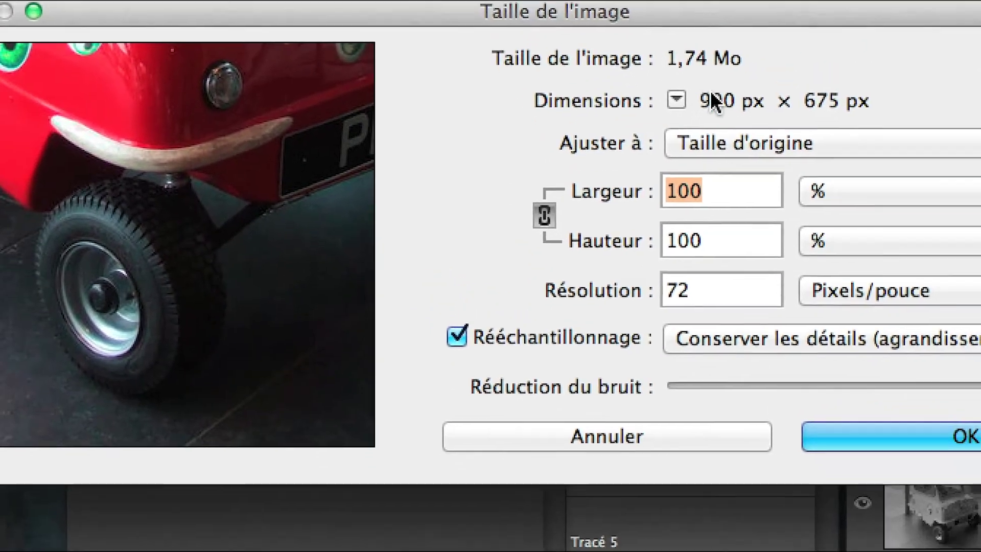
{"action": "type", "text": "150"}
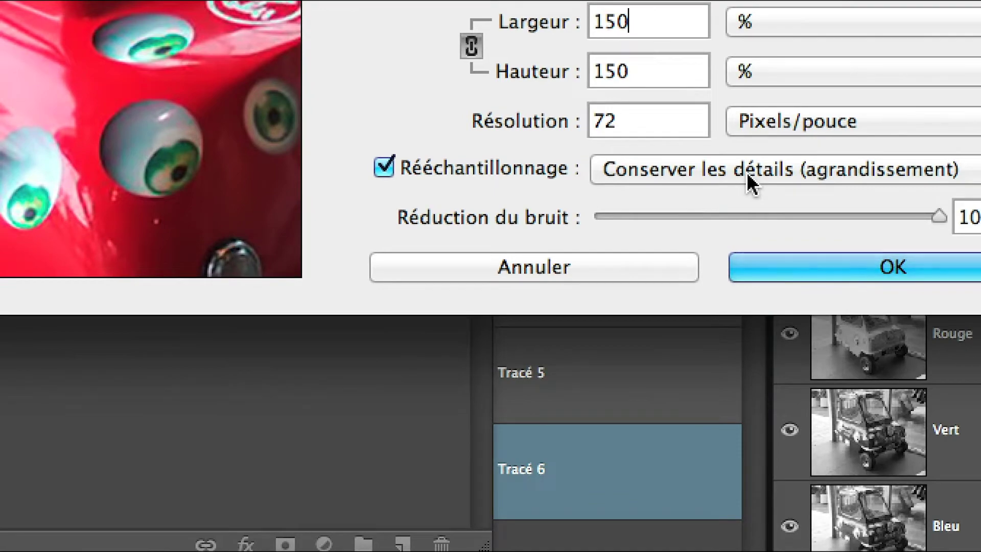
{"action": "left_click", "coordinate": [749, 182]}
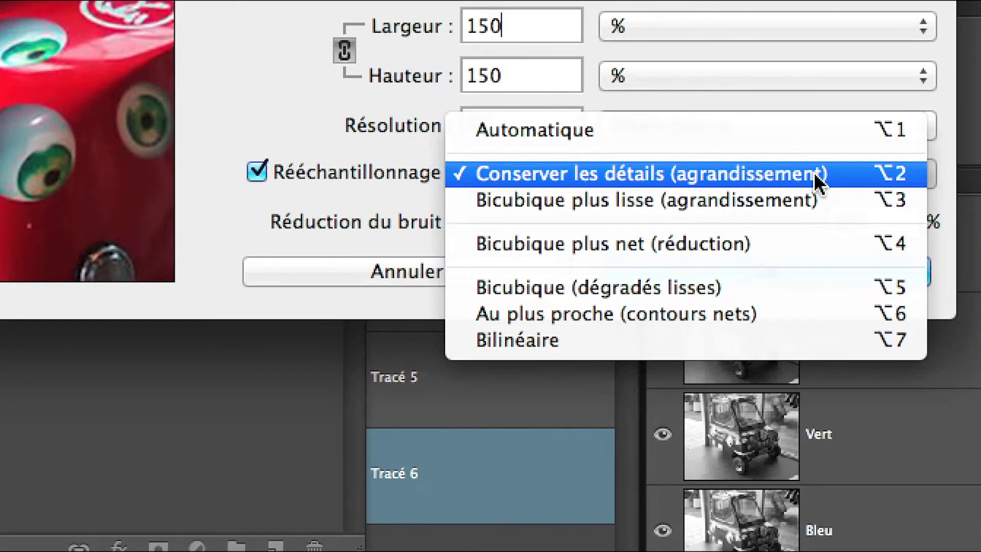
{"action": "left_click", "coordinate": [818, 179]}
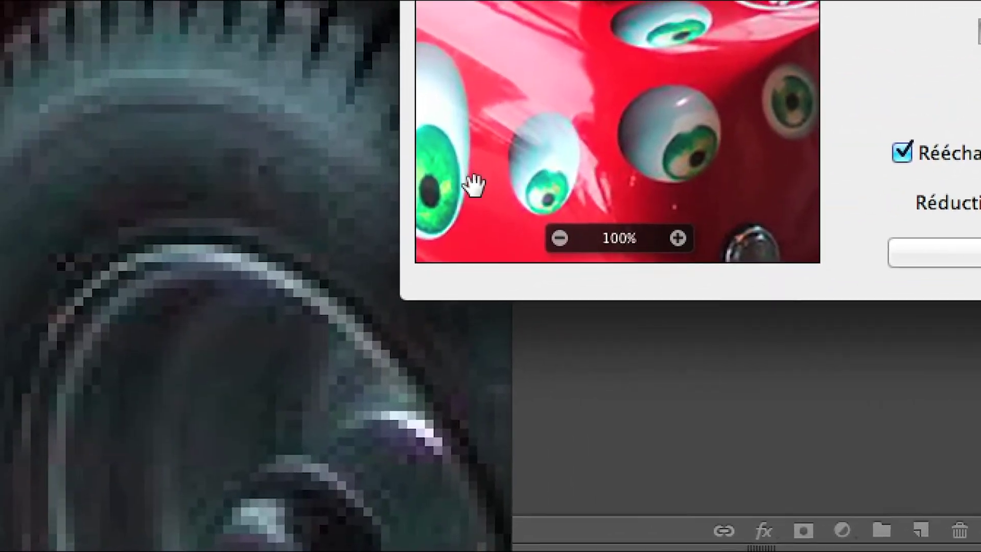
Step: Examine the front wheel in the resize preview, comparing the original with the detail-preserving enlargement
{"action": "left_click", "coordinate": [266, 267]}
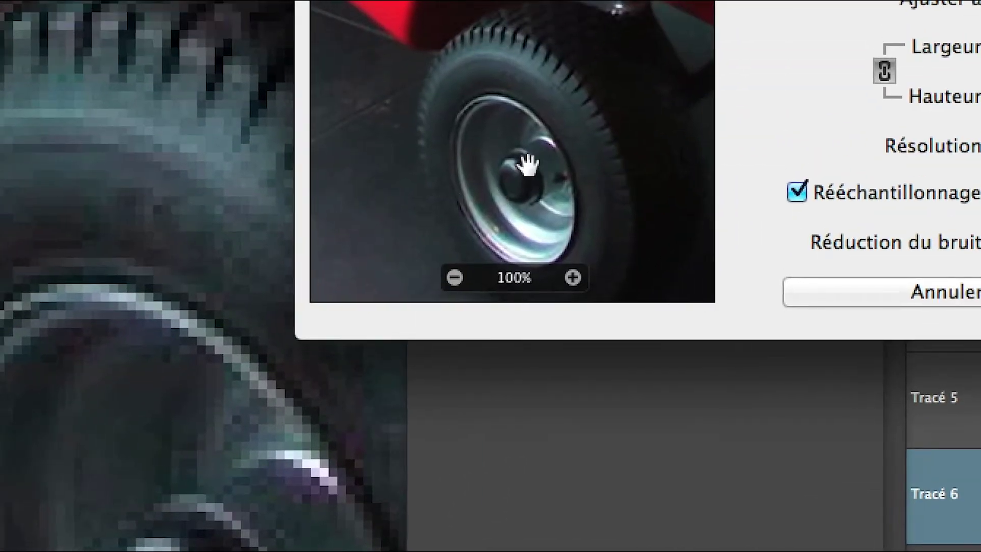
{"action": "left_click", "coordinate": [81, 306]}
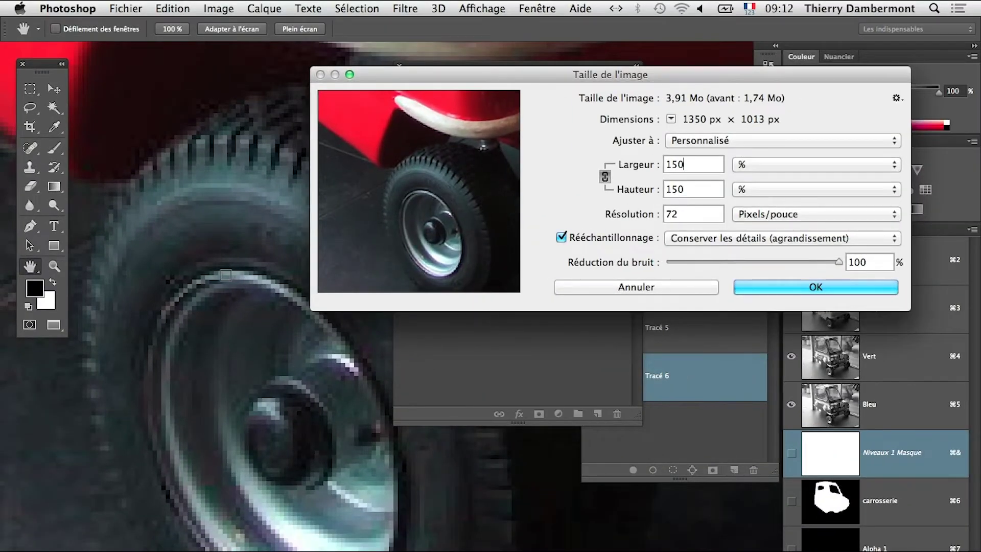
{"action": "key", "text": "alt"}
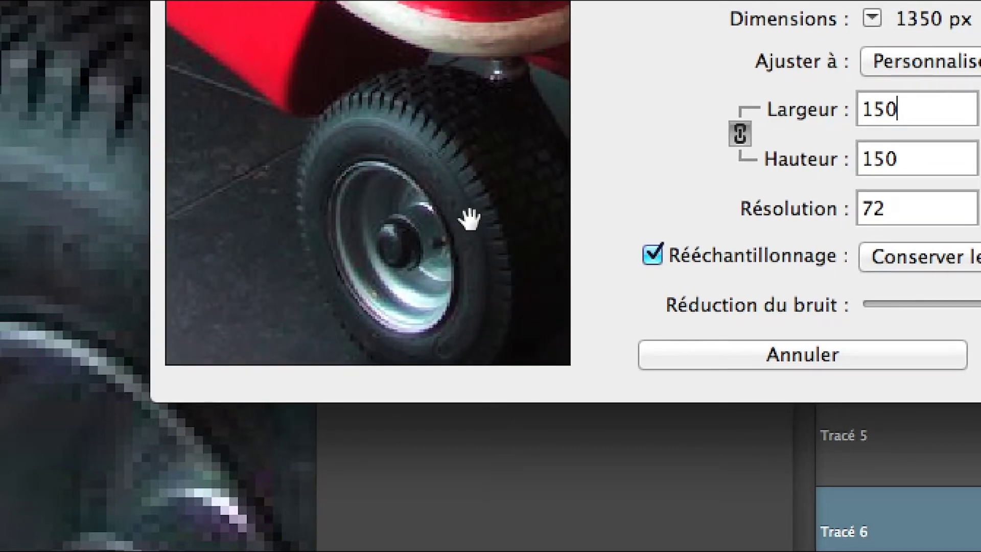
{"action": "left_click", "coordinate": [469, 218]}
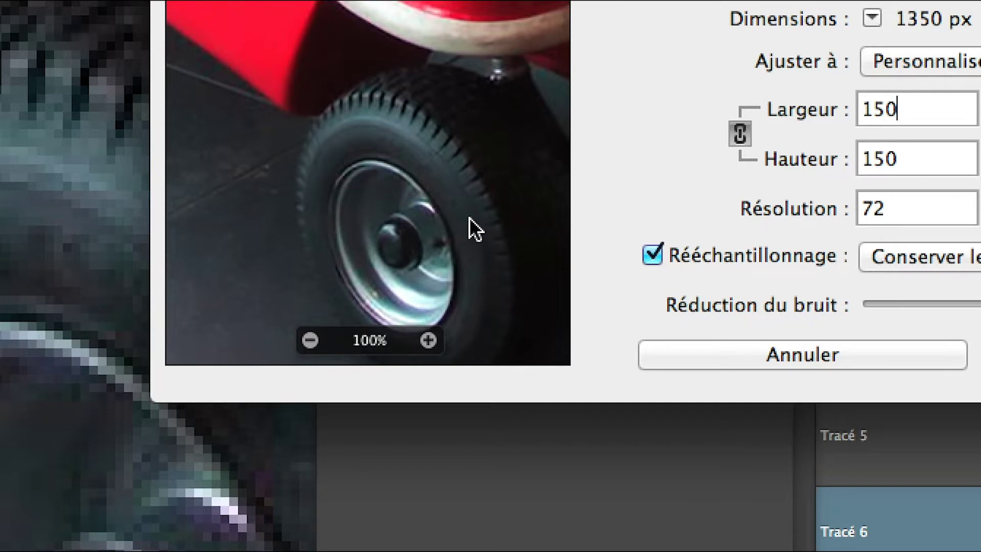
{"action": "left_click", "coordinate": [468, 218]}
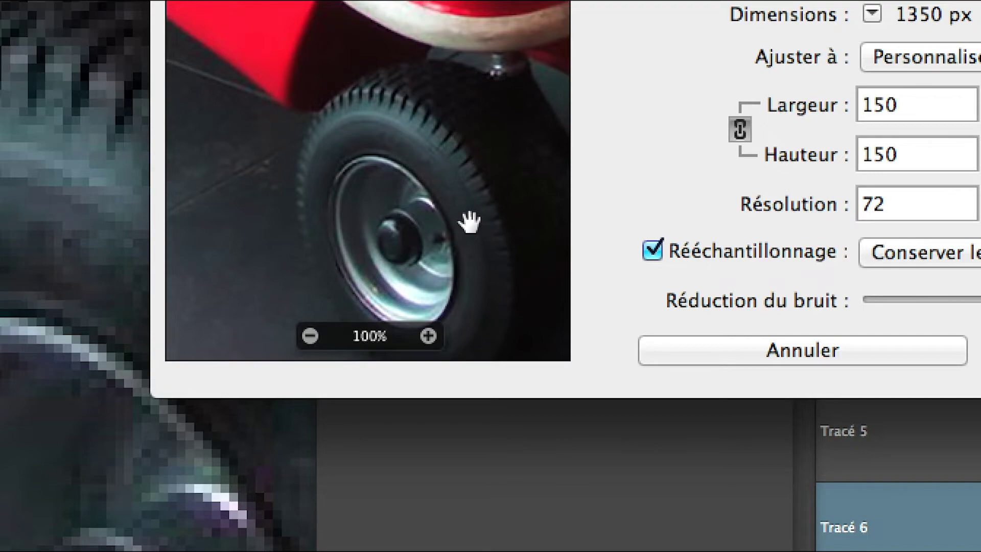
{"action": "left_click", "coordinate": [469, 220]}
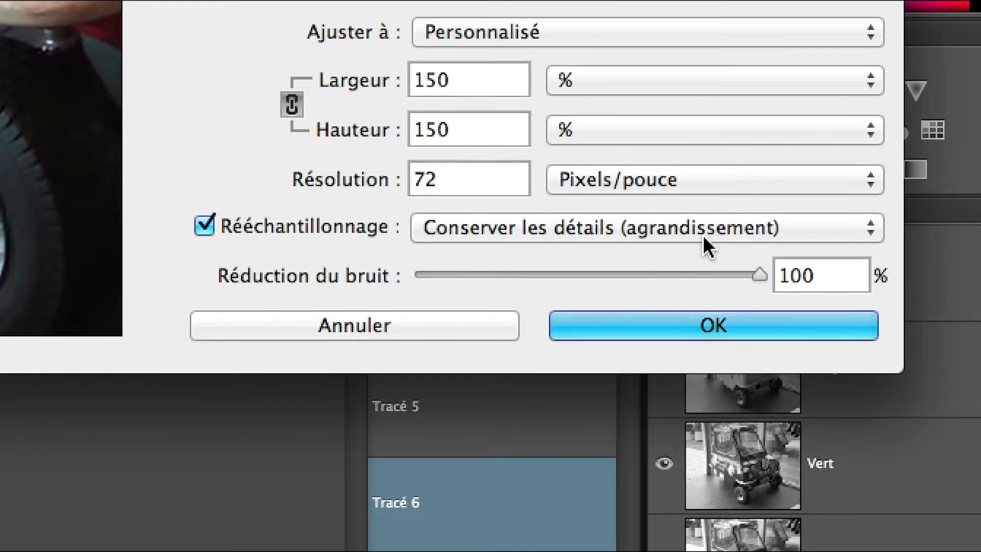
Step: Try Bicubique plus lisse (agrandissement) resampling on the wheel preview, and return to Conserver les détails (agrandissement)
{"action": "left_click", "coordinate": [702, 234]}
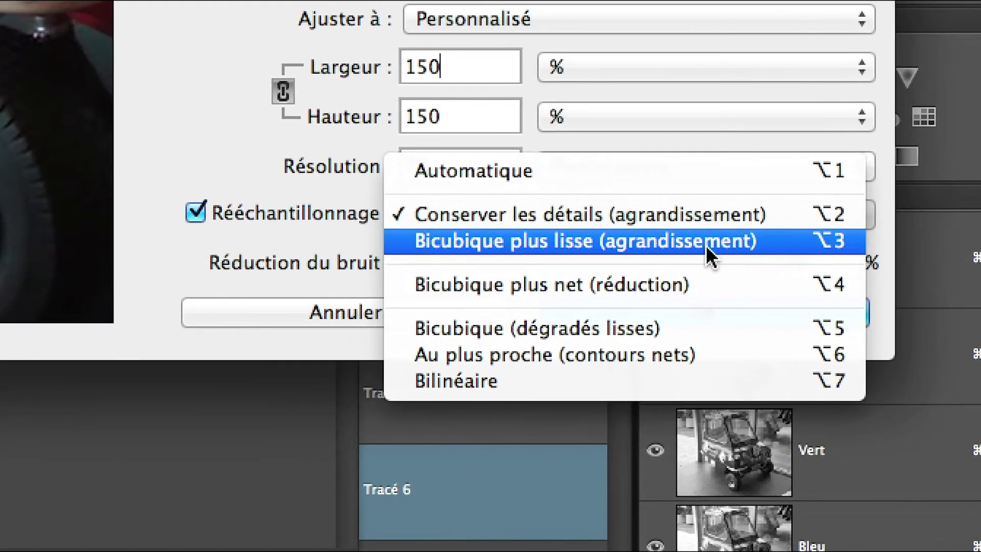
{"action": "left_click", "coordinate": [708, 247]}
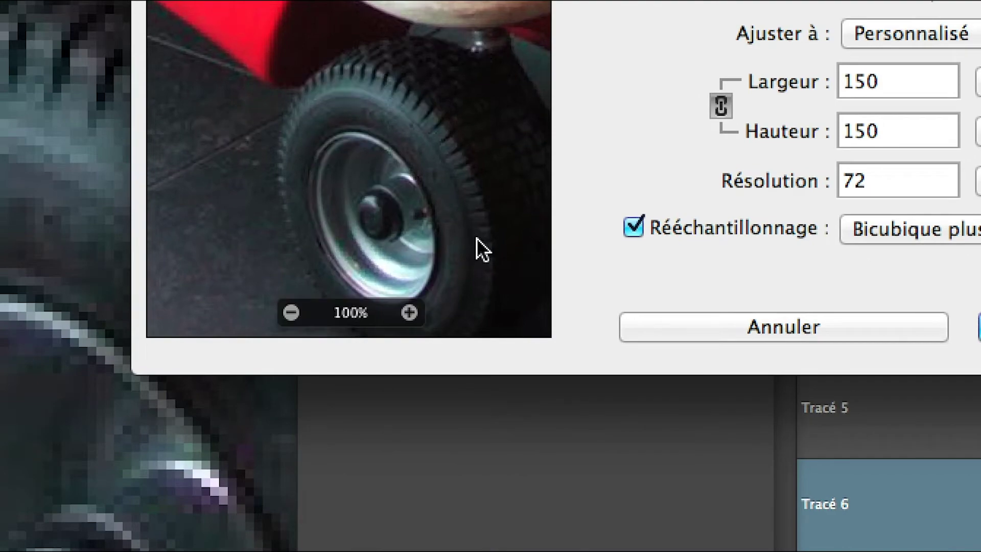
{"action": "left_click", "coordinate": [476, 238]}
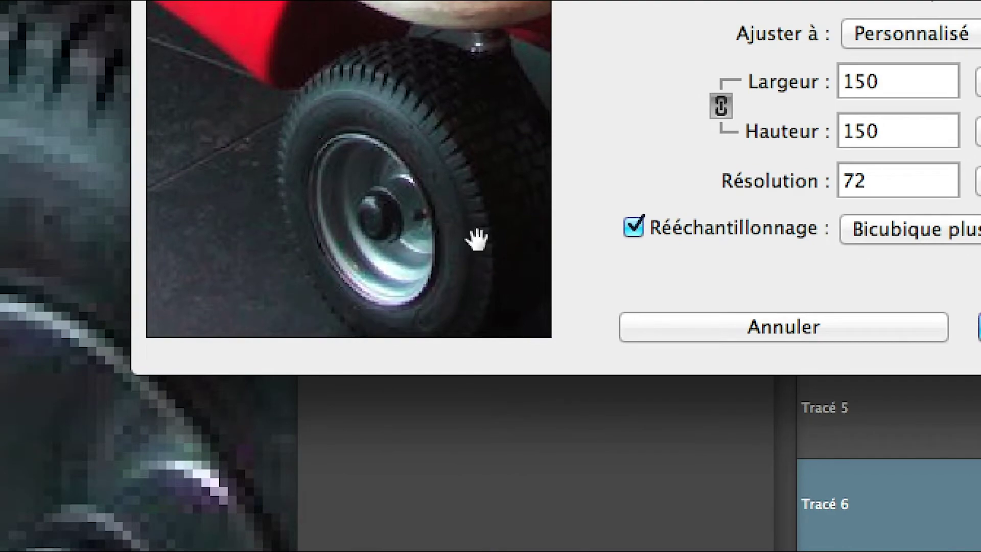
{"action": "left_click", "coordinate": [476, 238]}
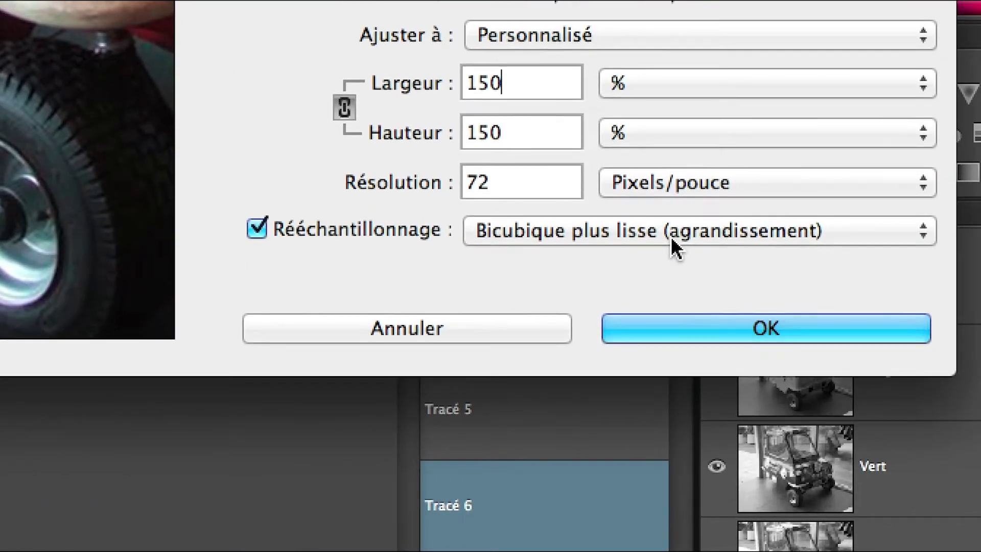
{"action": "left_click", "coordinate": [919, 229]}
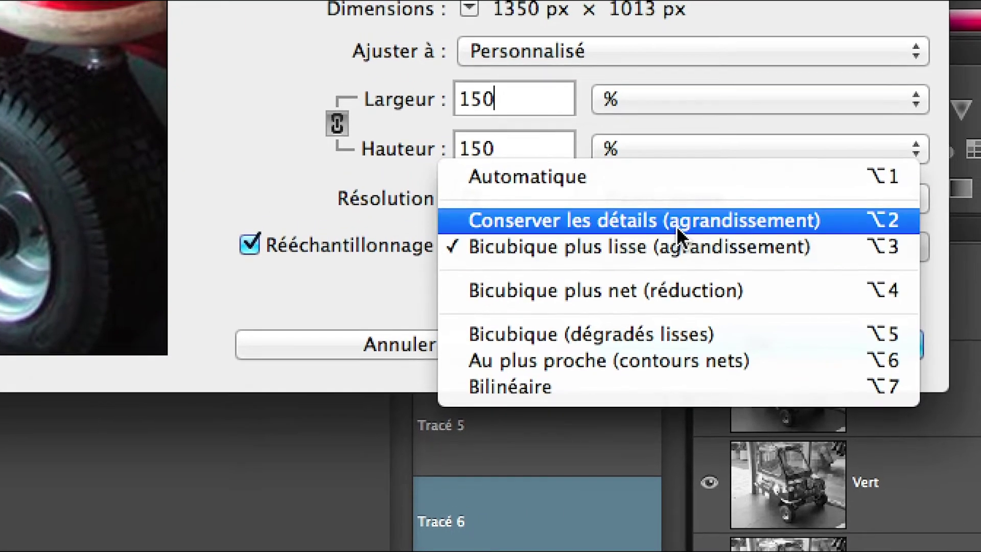
{"action": "left_click", "coordinate": [673, 210]}
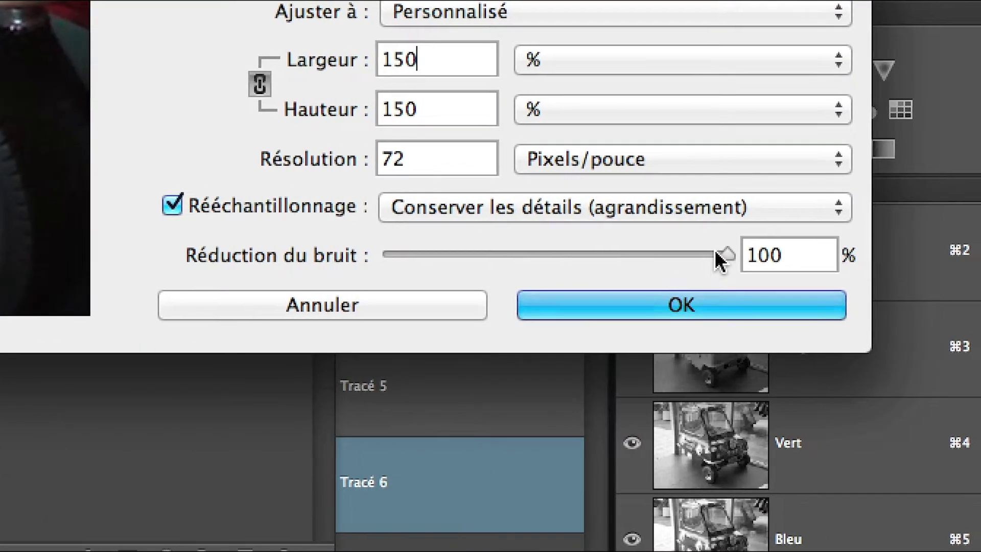
Step: Reduce the enlargement's noise reduction to 0% and inspect the wheel and the dark floor in the preview
{"action": "left_click_drag", "start_coordinate": [722, 258], "coordinate": [396, 261]}
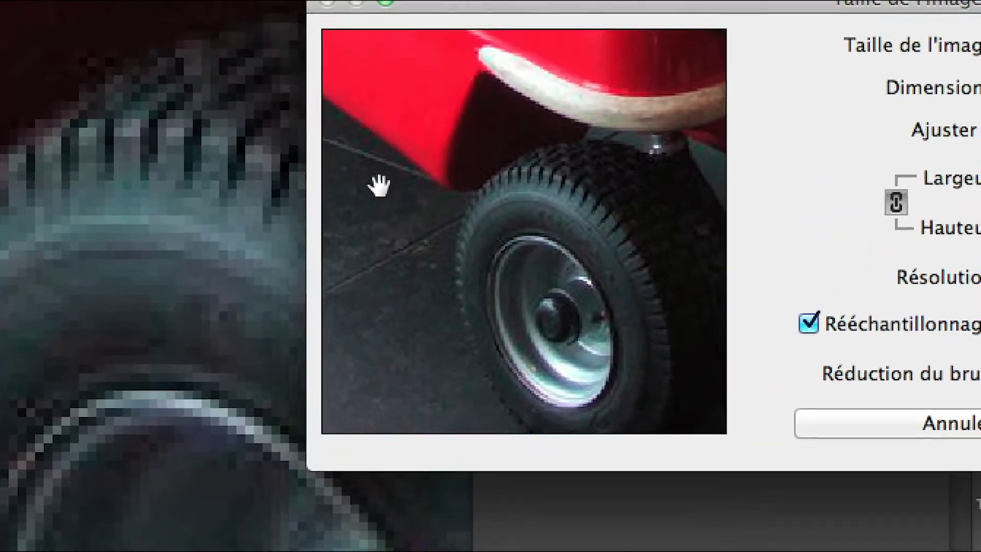
{"action": "left_click_drag", "start_coordinate": [386, 64], "coordinate": [397, 202]}
{"action": "left_click_drag", "start_coordinate": [532, 198], "coordinate": [583, 220]}
{"action": "left_click_drag", "start_coordinate": [486, 246], "coordinate": [530, 148]}
{"action": "left_click_drag", "start_coordinate": [438, 204], "coordinate": [436, 179]}
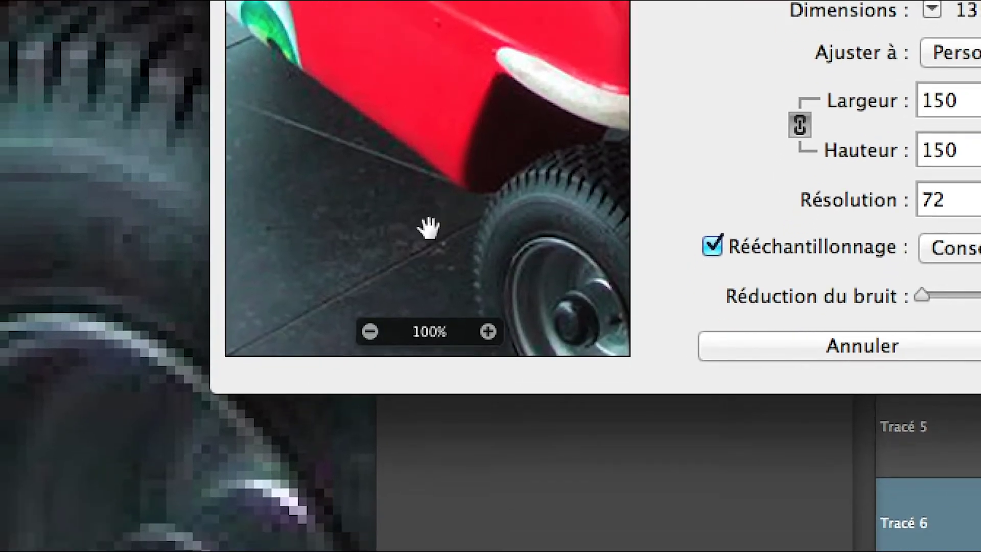
{"action": "left_click_drag", "start_coordinate": [406, 276], "coordinate": [498, 279]}
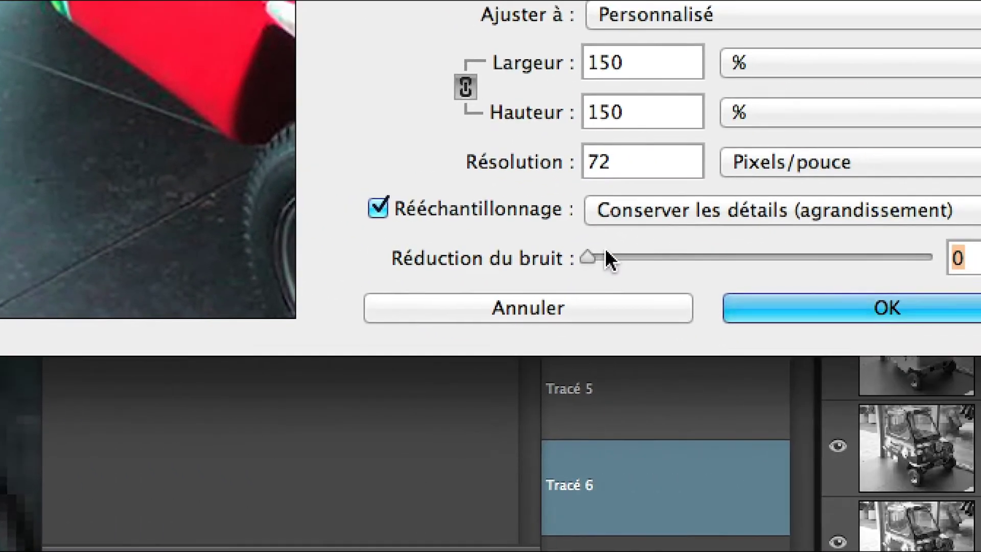
Step: Raise the noise reduction to 100% and compare the floor beside the car in the preview
{"action": "left_click_drag", "start_coordinate": [857, 281], "coordinate": [980, 289]}
{"action": "left_click_drag", "start_coordinate": [707, 252], "coordinate": [743, 251]}
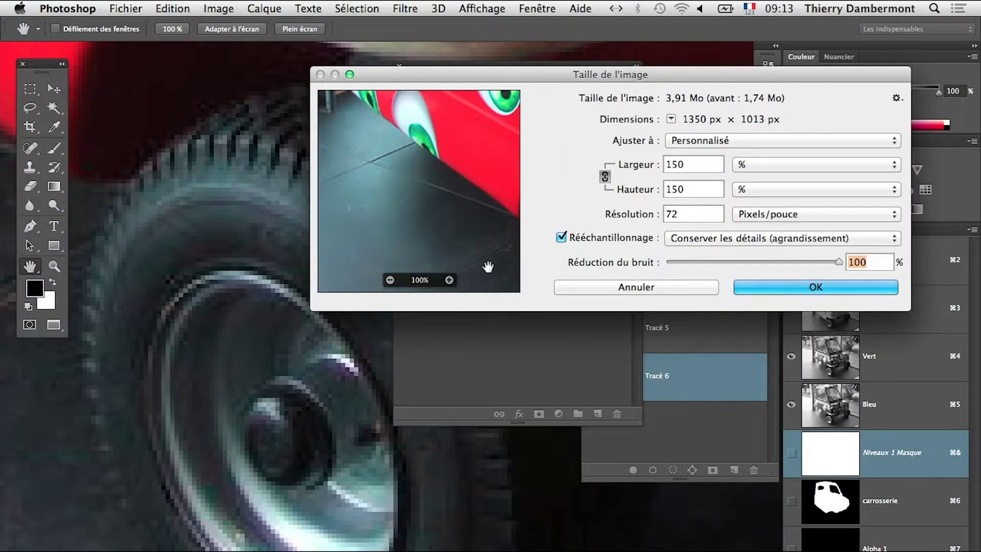
{"action": "left_click_drag", "start_coordinate": [487, 266], "coordinate": [469, 244]}
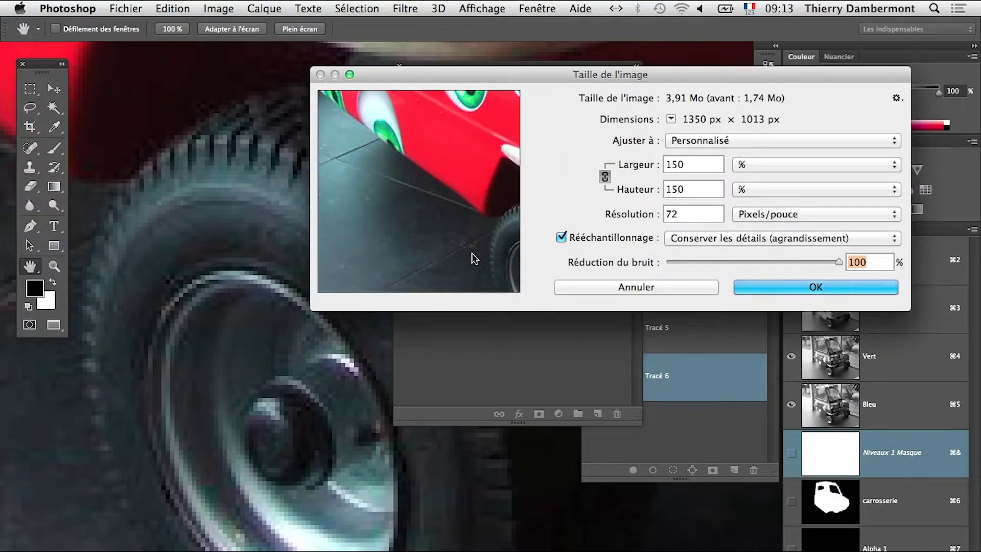
Step: Try a noise reduction of 17% and check its effect on the front wheel in the preview
{"action": "left_click", "coordinate": [771, 258]}
{"action": "left_click_drag", "start_coordinate": [772, 258], "coordinate": [742, 264]}
{"action": "left_click_drag", "start_coordinate": [510, 256], "coordinate": [441, 209]}
{"action": "key", "text": "alt"}
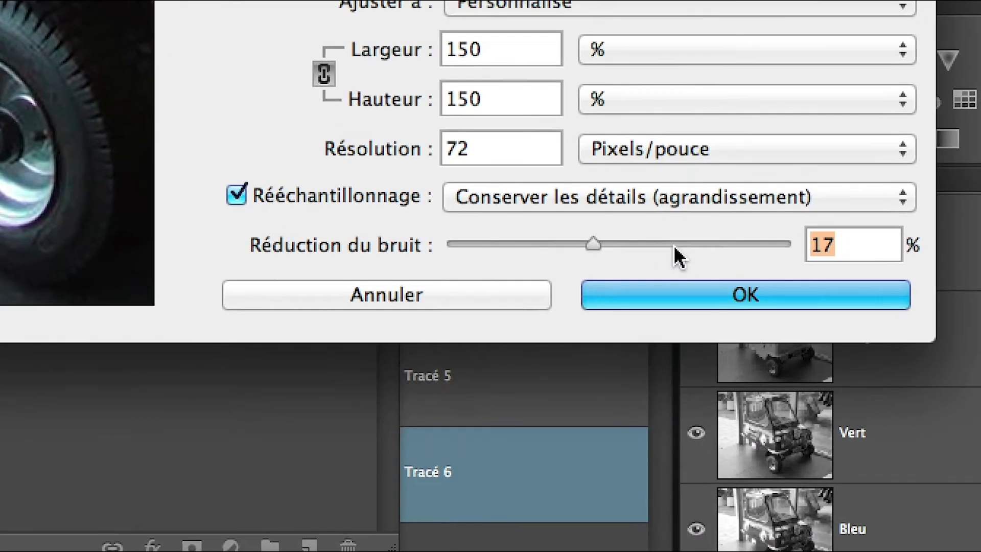
Step: Set the noise reduction to 100% and apply the 150% enlargement to the image
{"action": "left_click_drag", "start_coordinate": [665, 233], "coordinate": [720, 245]}
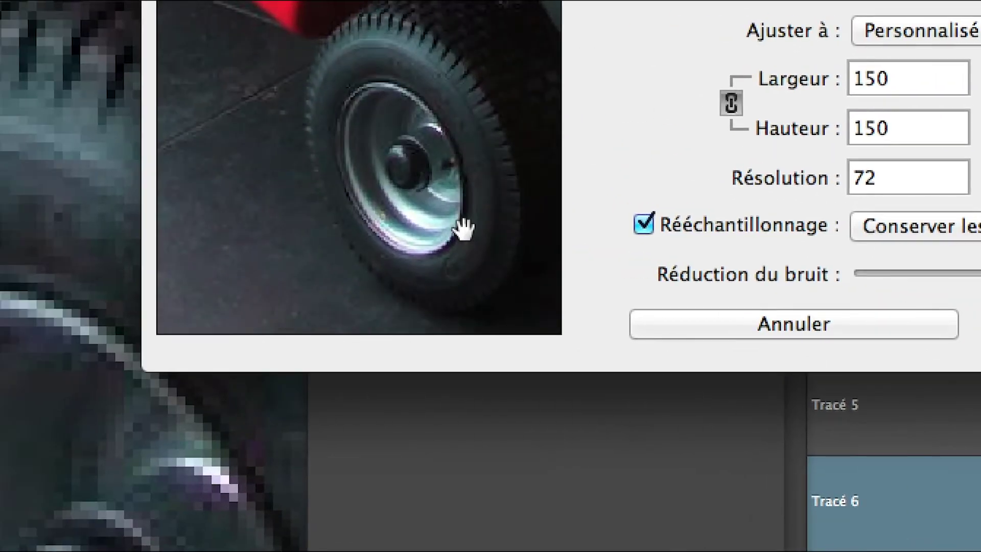
{"action": "key", "text": "alt"}
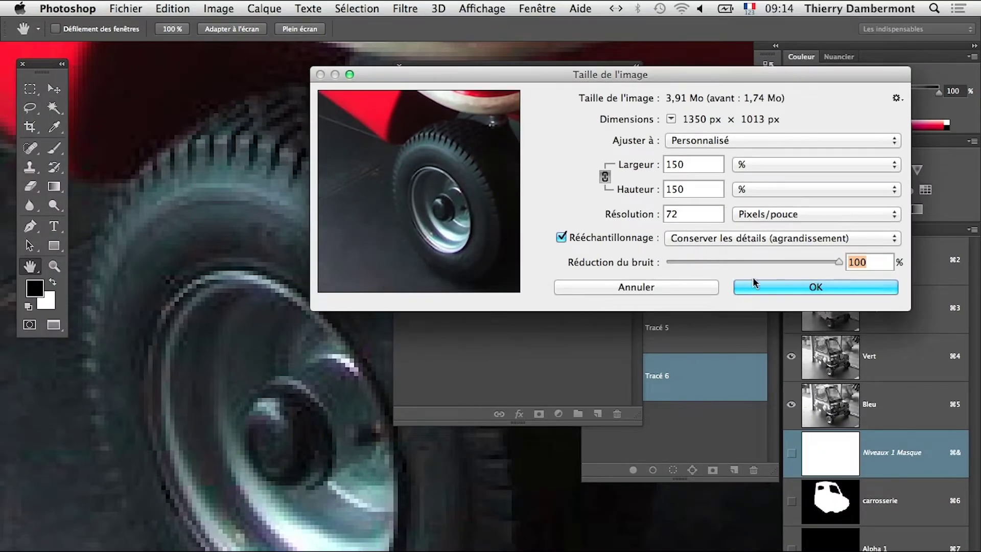
{"action": "left_click", "coordinate": [754, 282]}
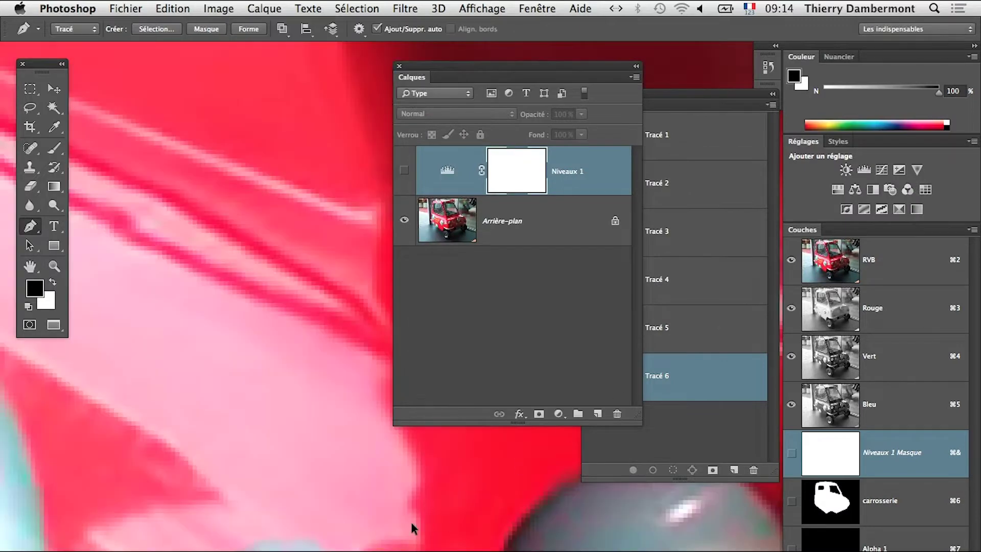
Step: Examine the front wheel and the side window of the car in the enlarged image
{"action": "left_click", "coordinate": [310, 534], "text": "alt"}
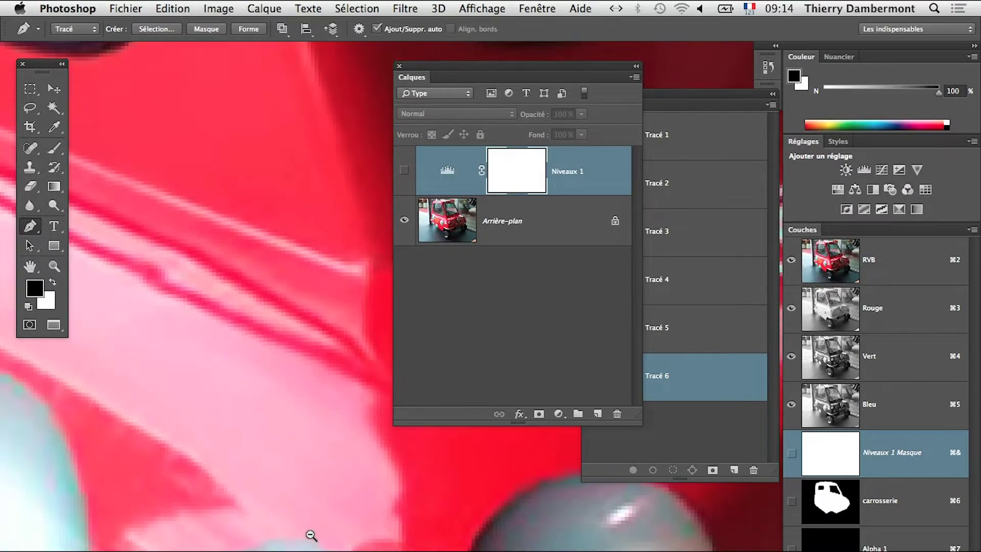
{"action": "left_click", "coordinate": [310, 534], "text": "alt"}
{"action": "left_click", "coordinate": [310, 534], "text": "alt"}
{"action": "left_click_drag", "start_coordinate": [310, 534], "coordinate": [306, 423]}
{"action": "left_click", "coordinate": [305, 423], "text": "alt"}
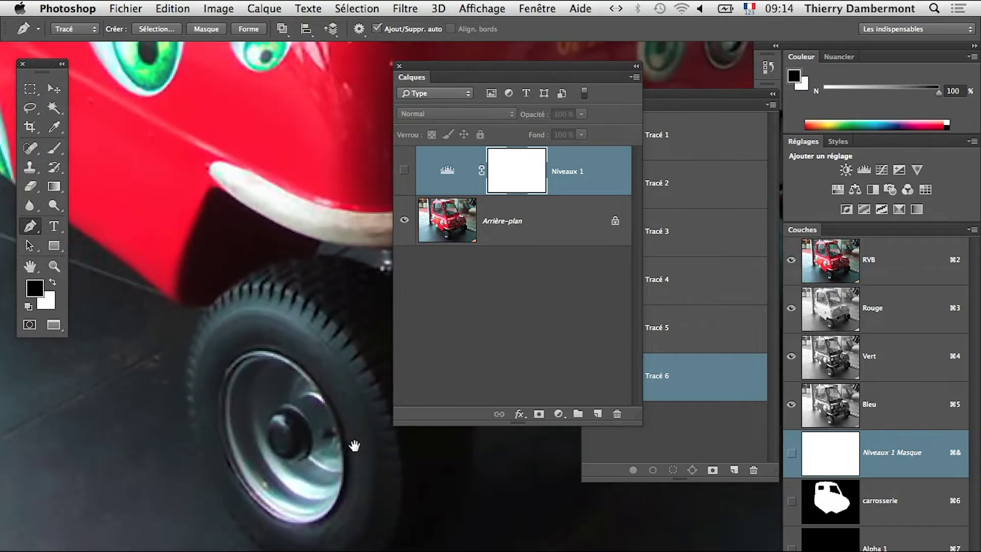
{"action": "left_click_drag", "start_coordinate": [353, 444], "coordinate": [289, 451]}
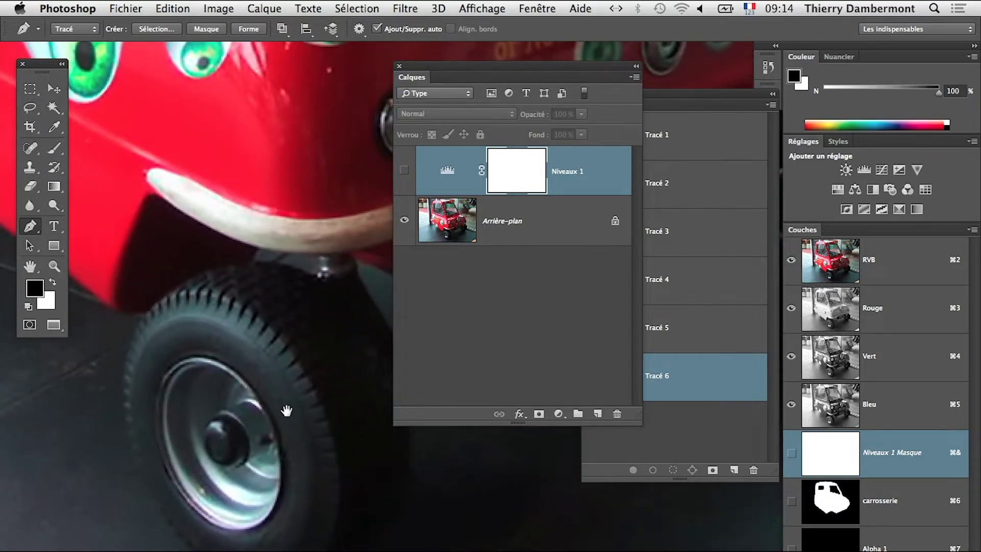
{"action": "left_click_drag", "start_coordinate": [286, 411], "coordinate": [309, 551]}
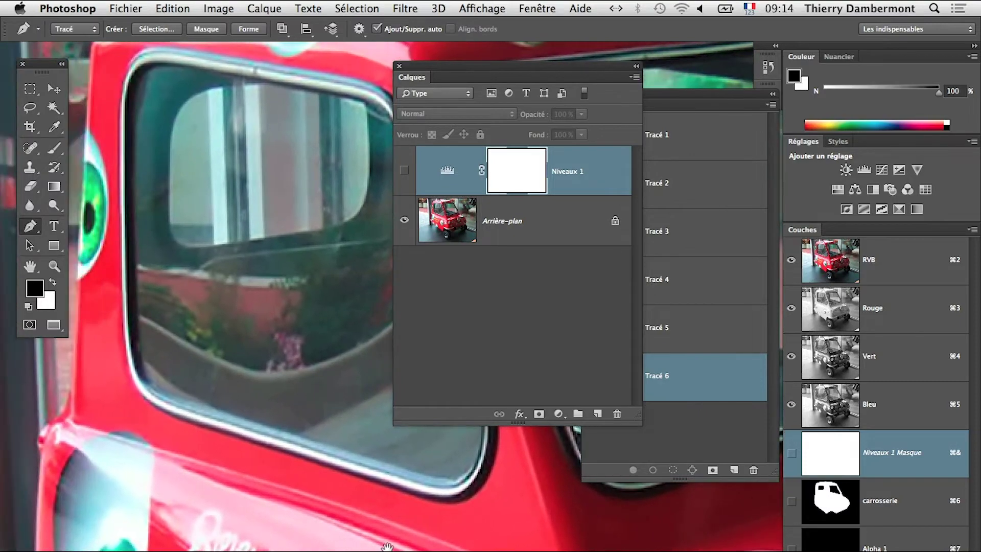
Step: Save the enlarged document as a new Photoshop file, adding "-02" to the end of its current file name
{"action": "left_click", "coordinate": [109, 6]}
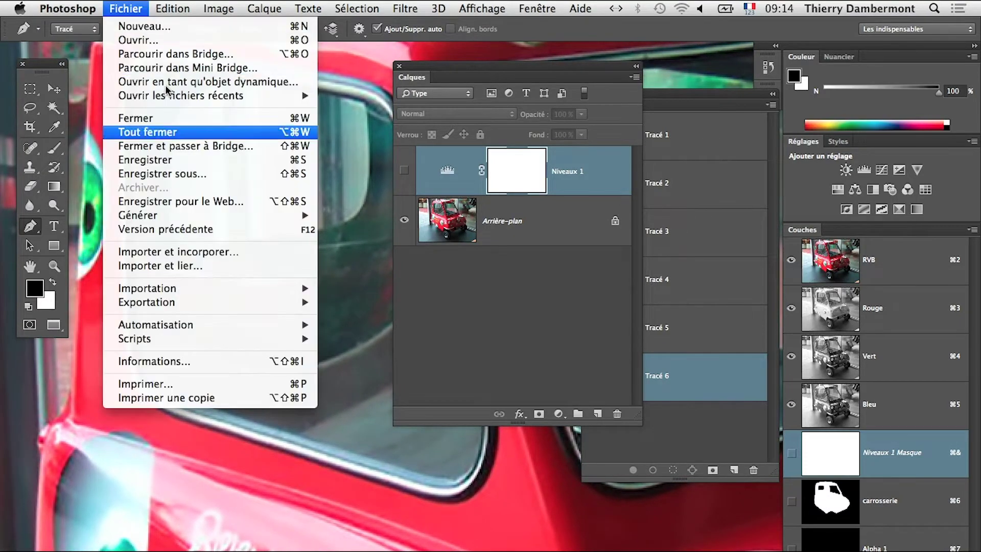
{"action": "left_click", "coordinate": [200, 176]}
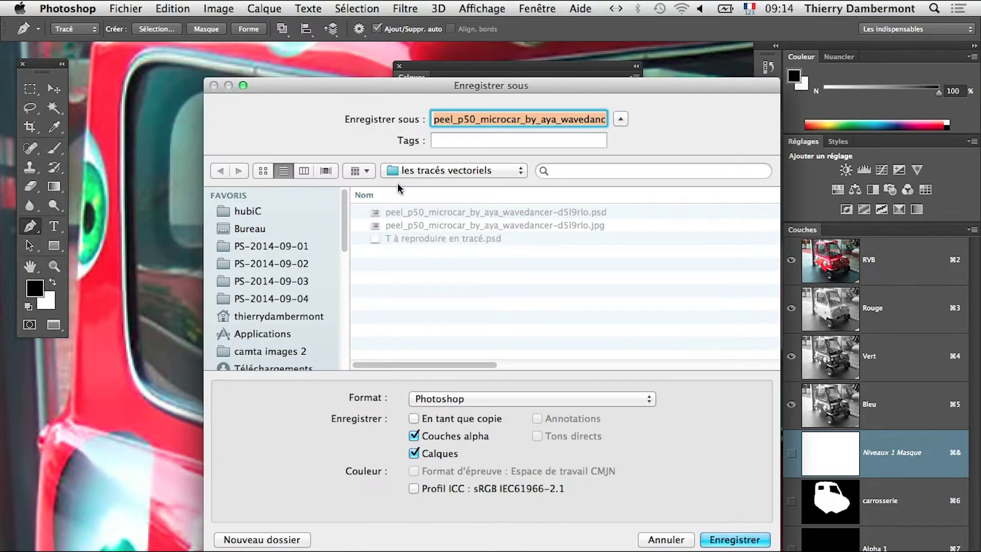
{"action": "left_click", "coordinate": [575, 121]}
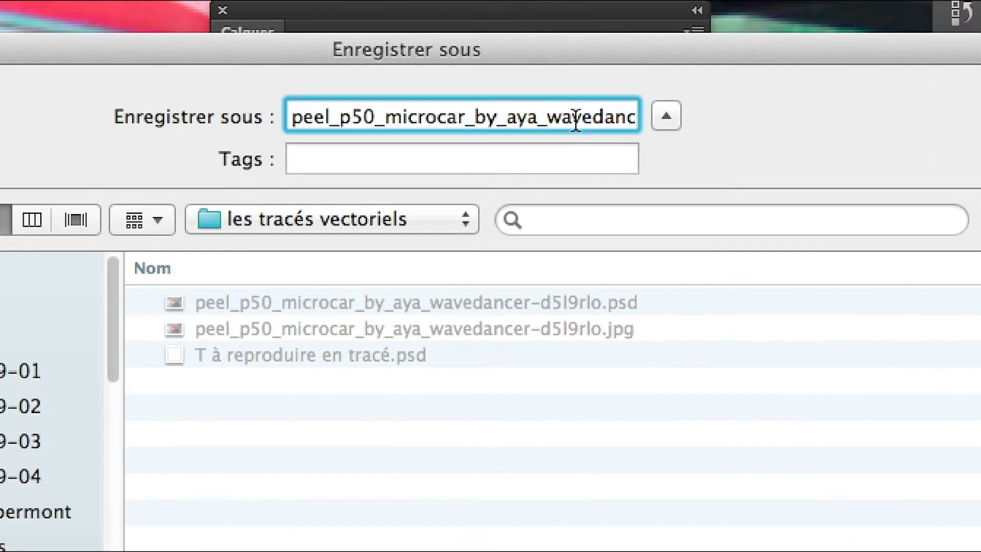
{"action": "key", "text": "Down"}
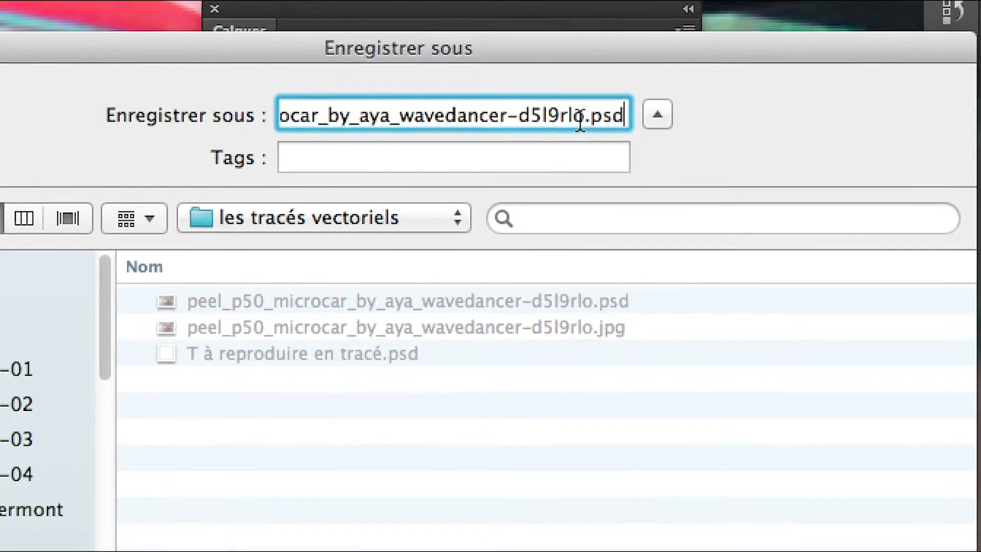
{"action": "left_click", "coordinate": [593, 125]}
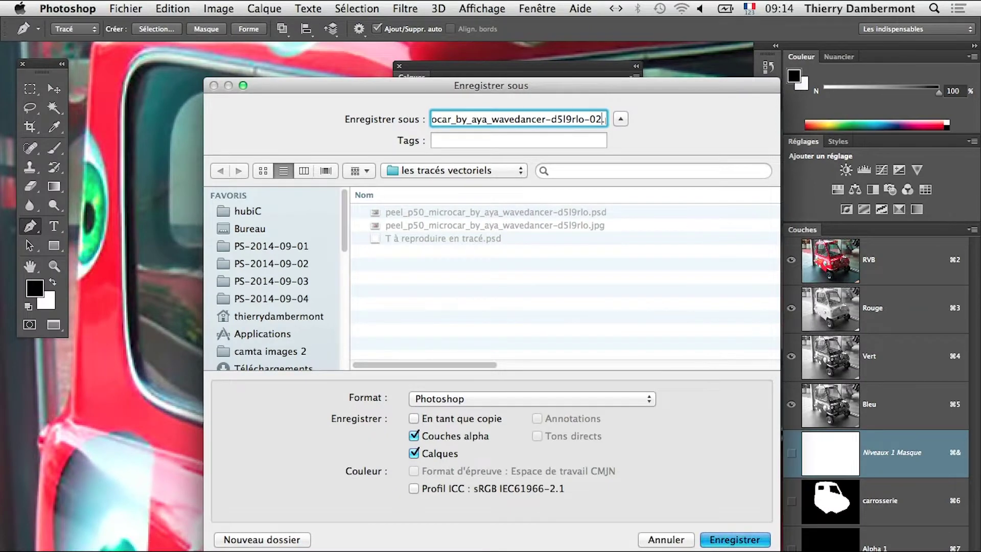
{"action": "key", "text": "Return"}
{"action": "key", "text": "Return"}
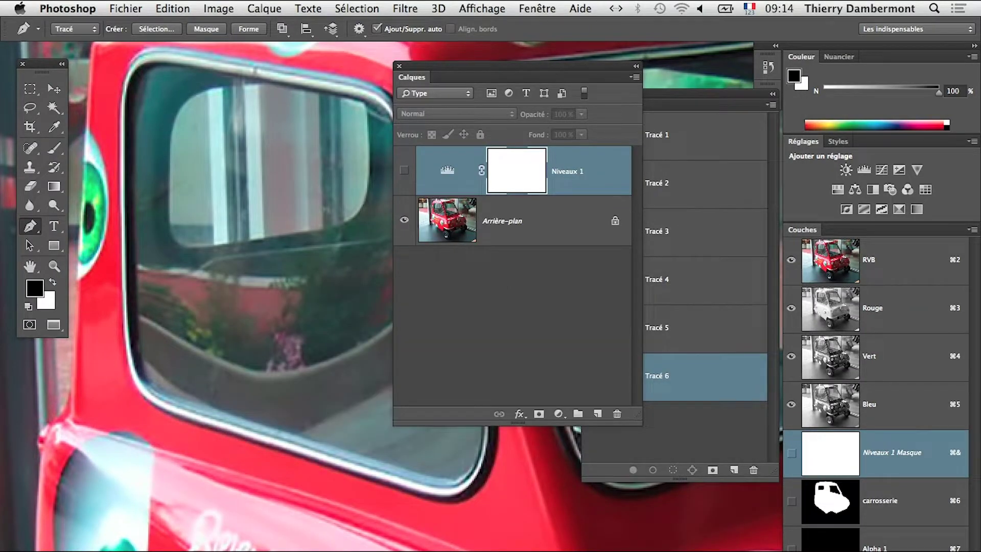
Step: Check the Tracé 1 and Tracé 2 paths against the enlarged car with the layers list moved aside
{"action": "left_click_drag", "start_coordinate": [511, 66], "coordinate": [363, 79]}
{"action": "left_click", "coordinate": [673, 136]}
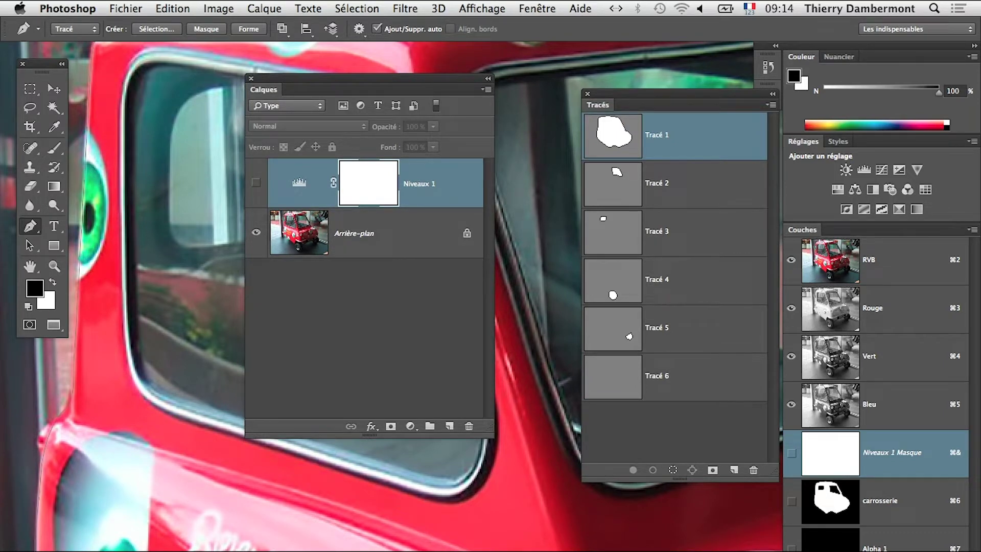
{"action": "left_click", "coordinate": [673, 184]}
{"action": "key", "text": "super+minus"}
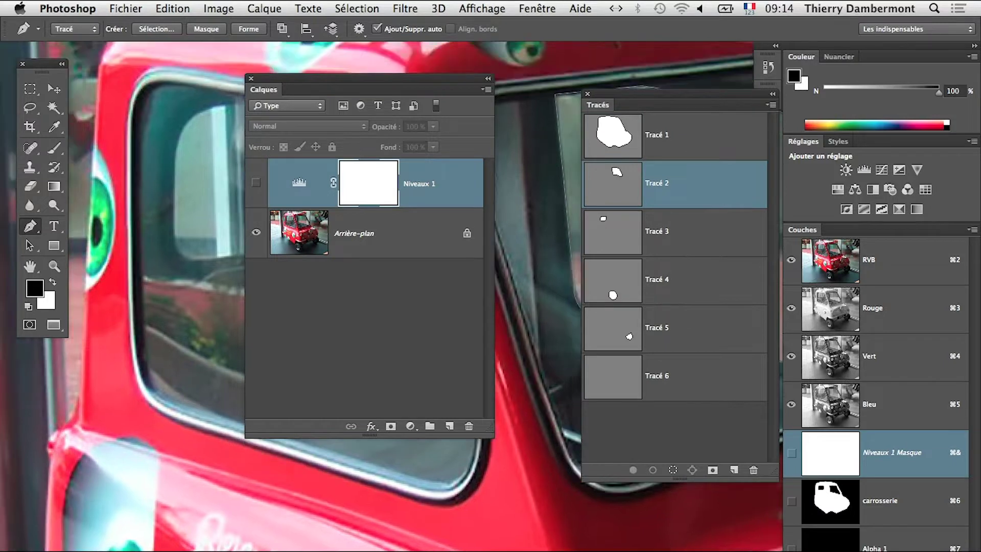
{"action": "key", "text": "super+minus"}
{"action": "scroll", "coordinate": [323, 417], "scroll_direction": "down", "scroll_amount": 5}
{"action": "scroll", "coordinate": [327, 409], "scroll_direction": "down", "scroll_amount": 5}
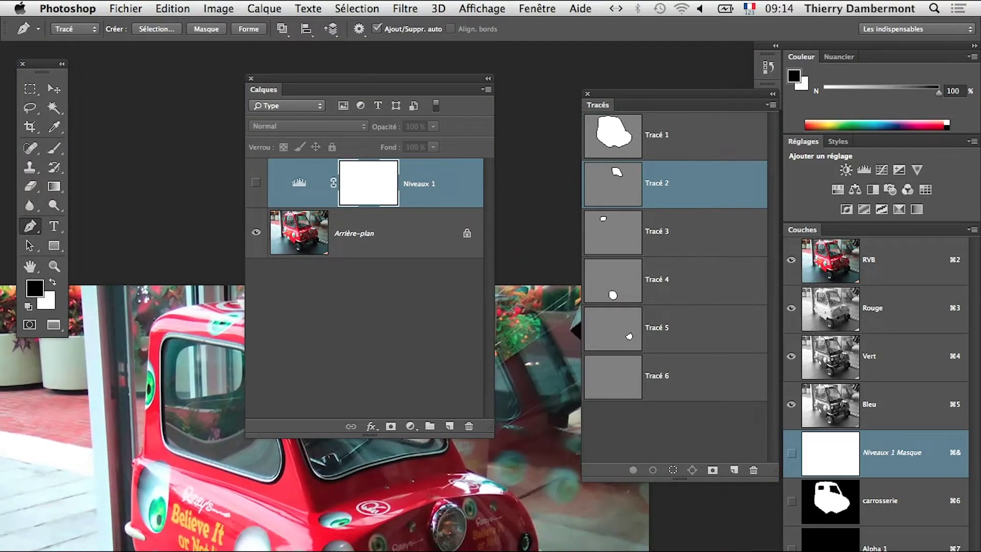
Step: Display the Tracé 4 path, show the Niveaux 1 adjustment layer, and uncover the front wheel for close work
{"action": "left_click", "coordinate": [673, 280]}
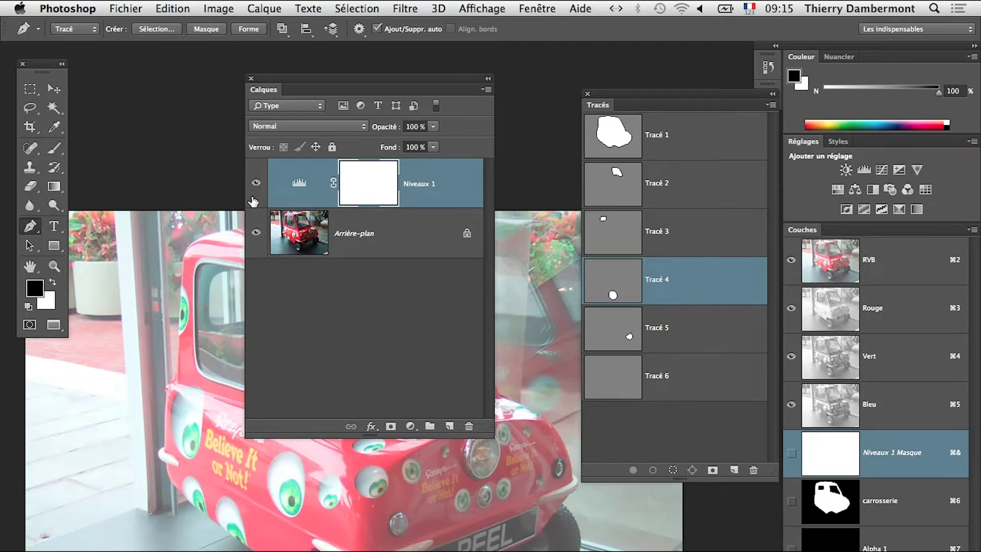
{"action": "left_click", "coordinate": [363, 549], "text": "super"}
{"action": "left_click", "coordinate": [363, 550], "text": "super"}
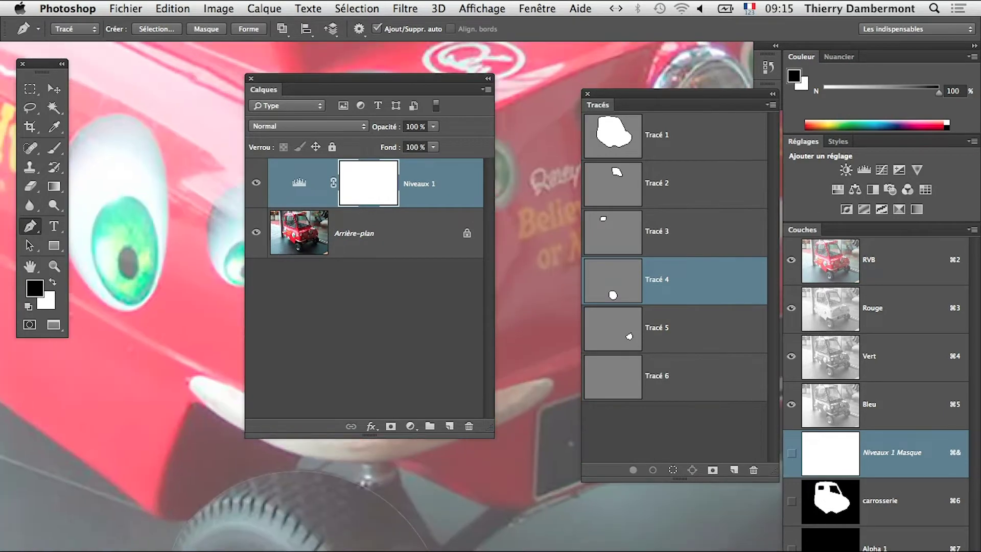
{"action": "left_click", "coordinate": [363, 550], "text": "super"}
{"action": "left_click_drag", "start_coordinate": [350, 550], "coordinate": [298, 416]}
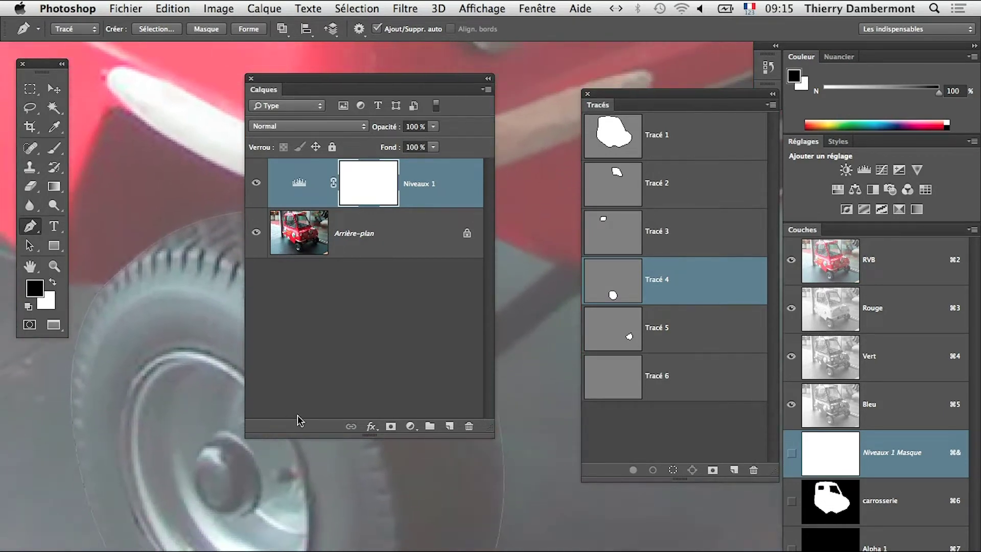
{"action": "left_click_drag", "start_coordinate": [287, 90], "coordinate": [352, 52]}
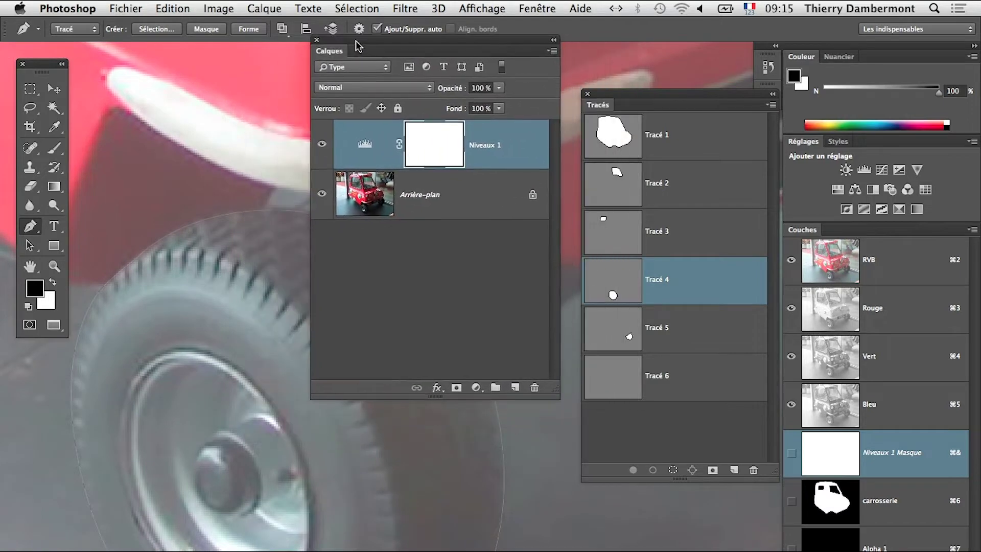
Step: Activate the empty Tracé 6 path and keep the layers list clear of the front wheel's rim
{"action": "left_click", "coordinate": [676, 376]}
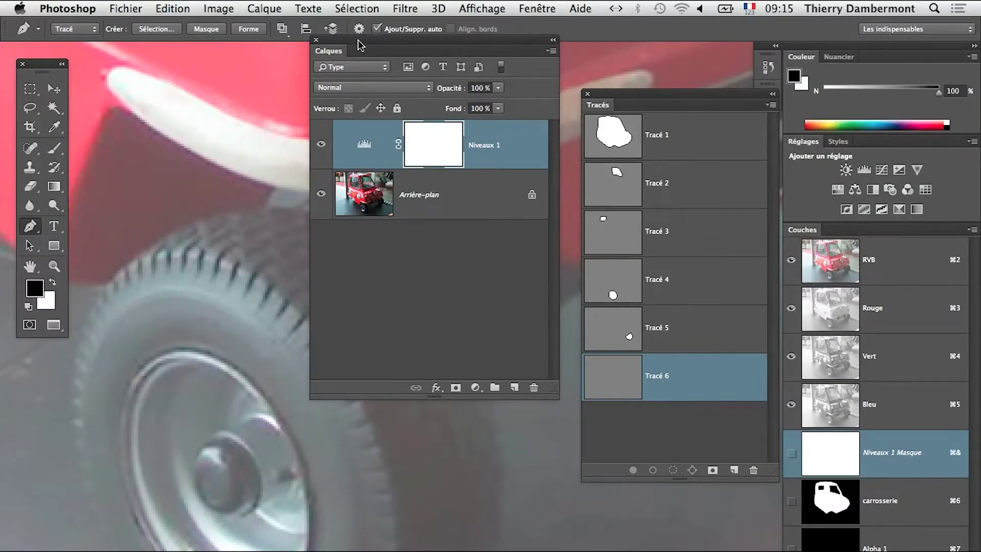
{"action": "left_click_drag", "start_coordinate": [358, 40], "coordinate": [392, 47]}
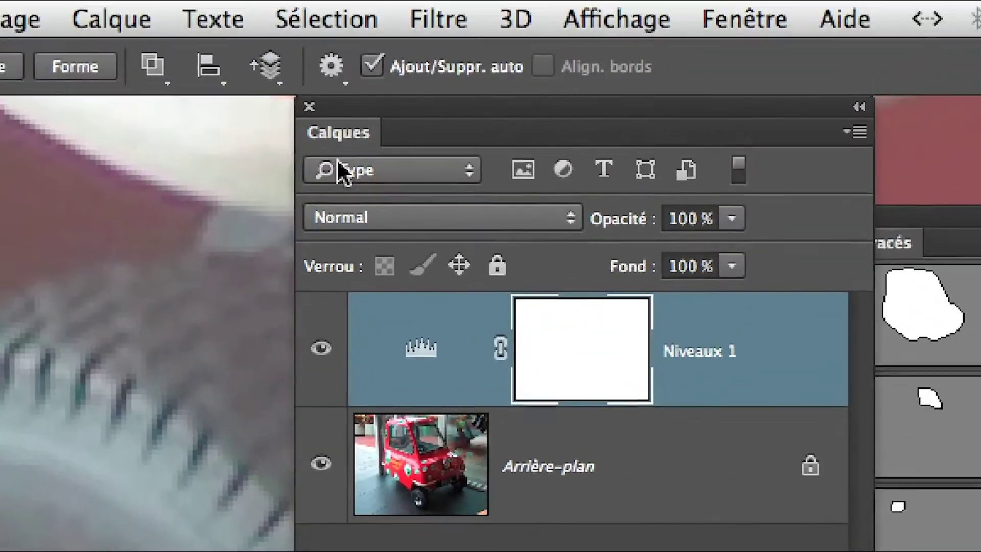
{"action": "left_click_drag", "start_coordinate": [336, 110], "coordinate": [551, 151]}
{"action": "left_click_drag", "start_coordinate": [266, 342], "coordinate": [295, 153]}
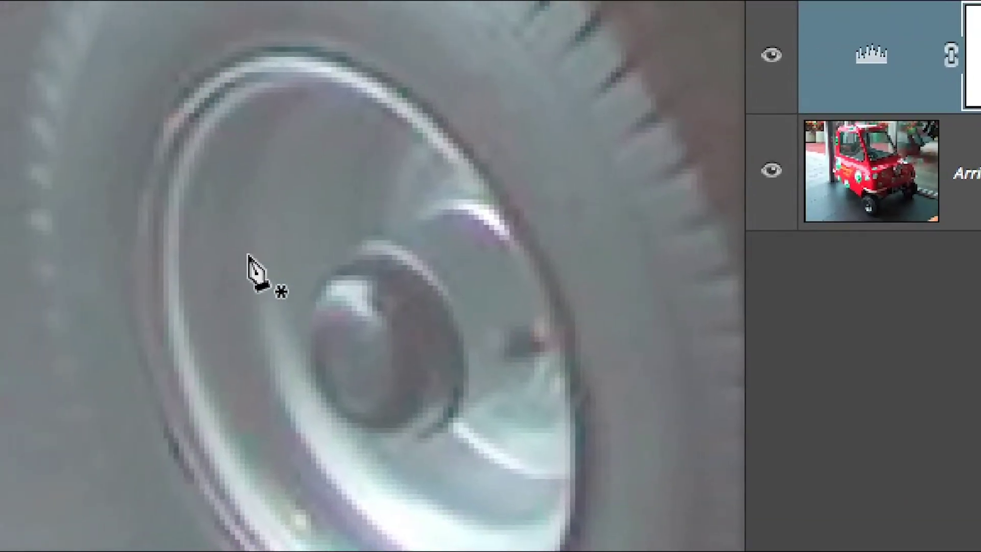
Step: Switch the Pen tool to its precise crosshair cursor and place a curved anchor point on the rim's outer edge
{"action": "key", "text": "Caps_Lock"}
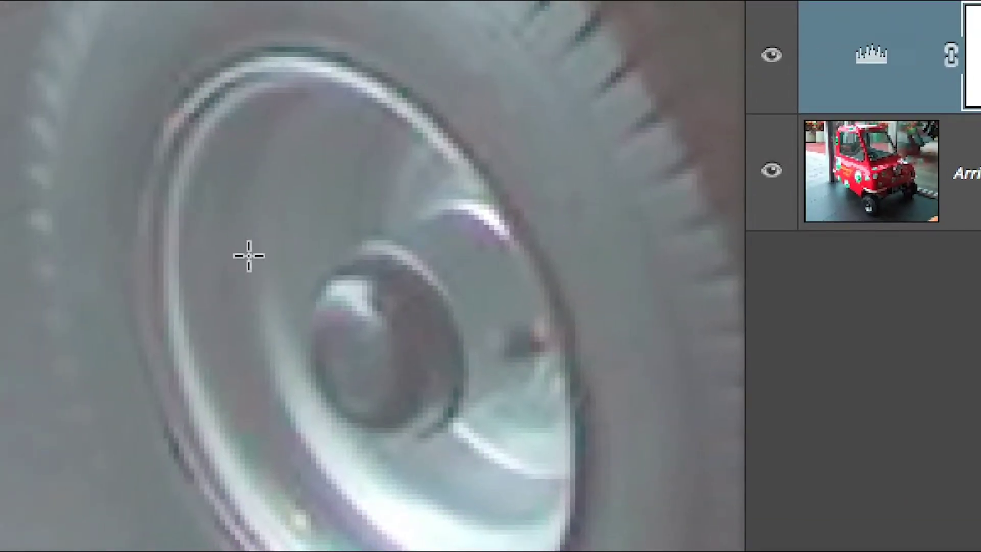
{"action": "key", "text": "Caps_Lock"}
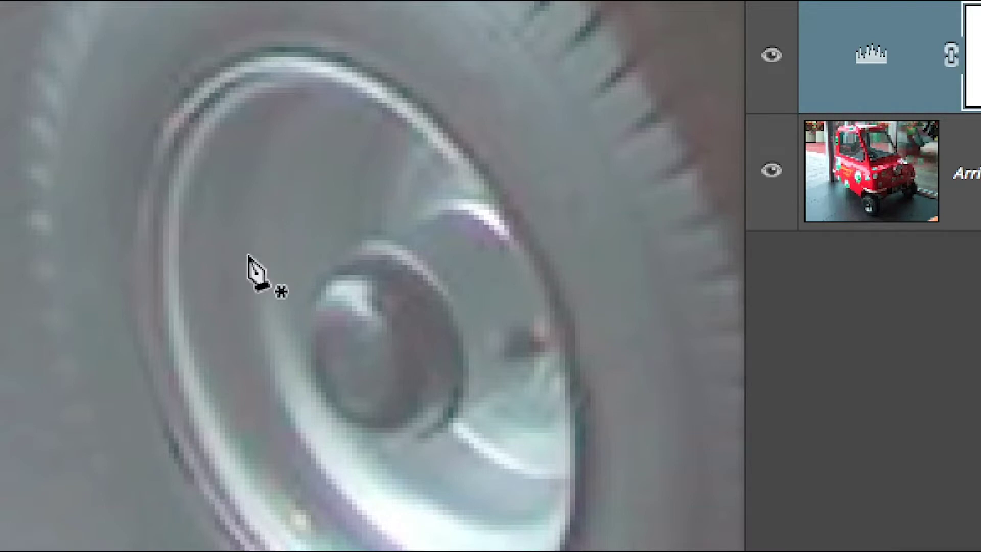
{"action": "key", "text": "Caps_Lock"}
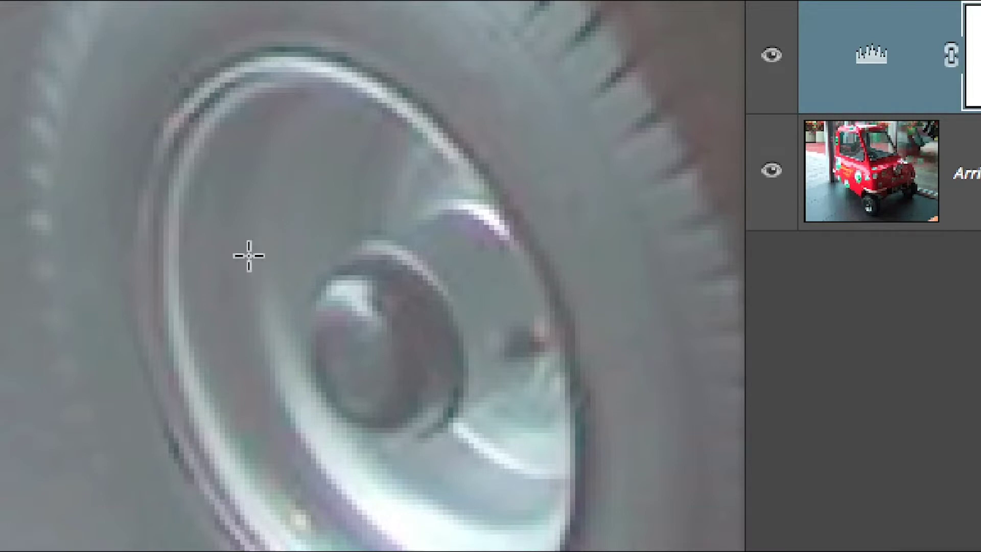
{"action": "key", "text": "Caps_Lock"}
{"action": "key", "text": "Caps_Lock"}
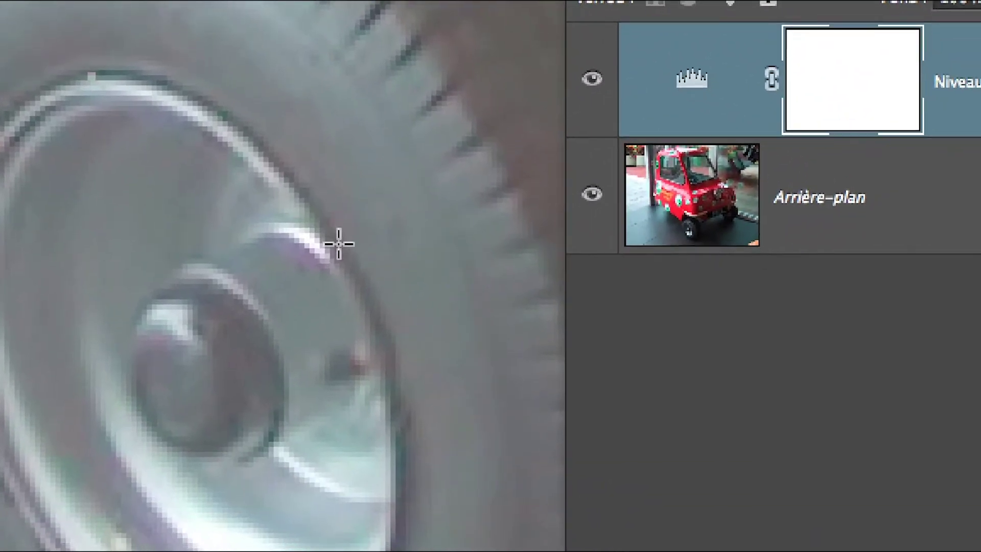
{"action": "left_click_drag", "start_coordinate": [338, 244], "coordinate": [348, 256]}
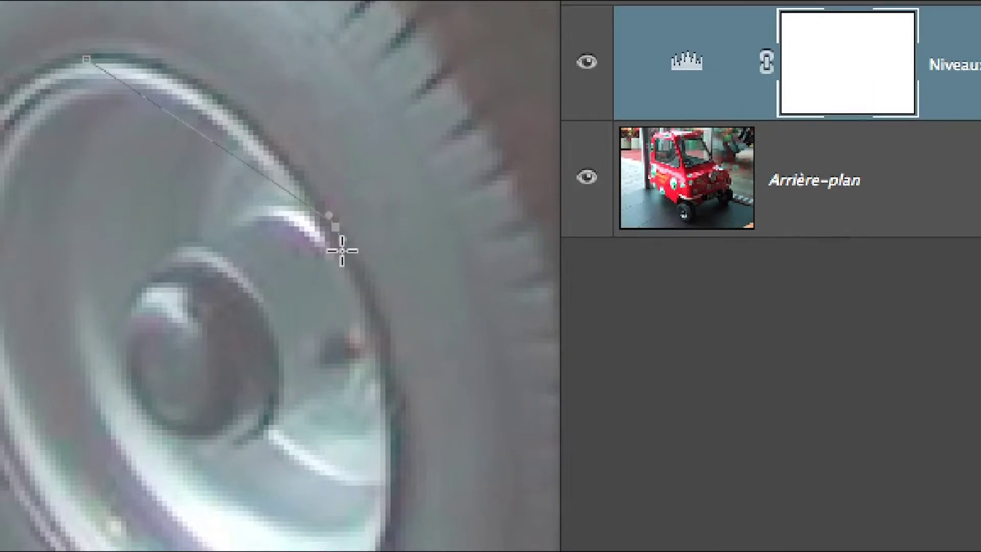
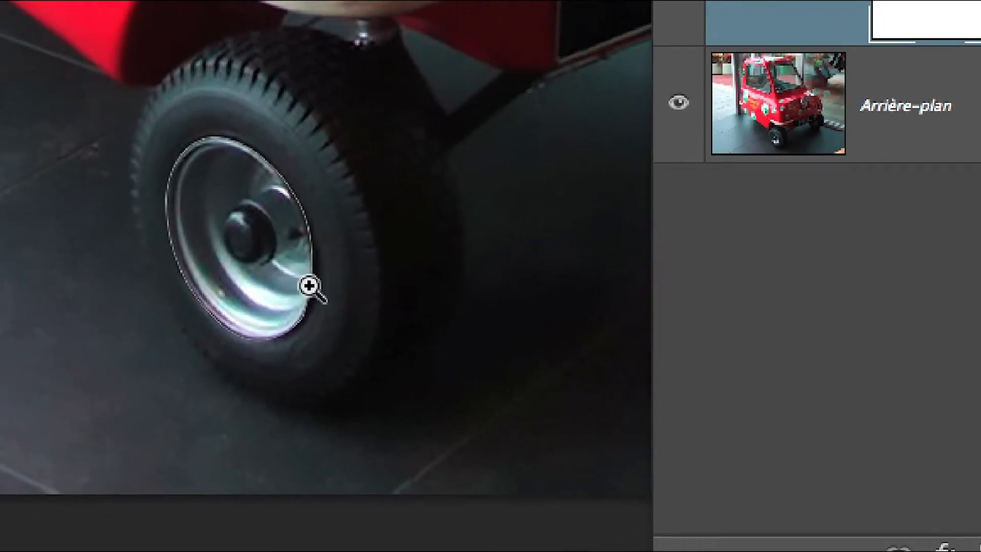
Step: Select the rim path and adjust the direction handle of its lower-right anchor point to follow the rim's edge
{"action": "left_click", "coordinate": [244, 300], "text": "ctrl"}
{"action": "left_click", "coordinate": [244, 300], "text": "ctrl"}
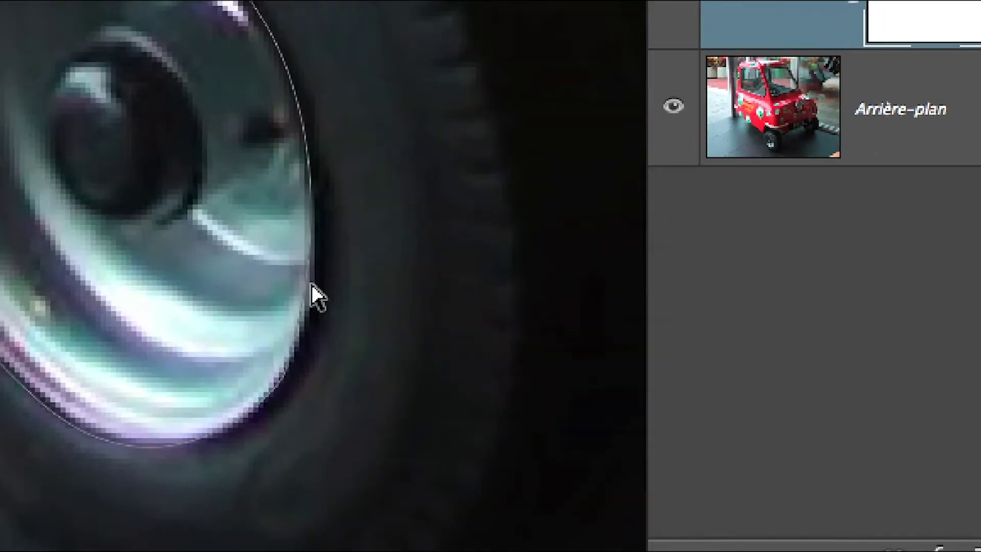
{"action": "left_click", "coordinate": [311, 283]}
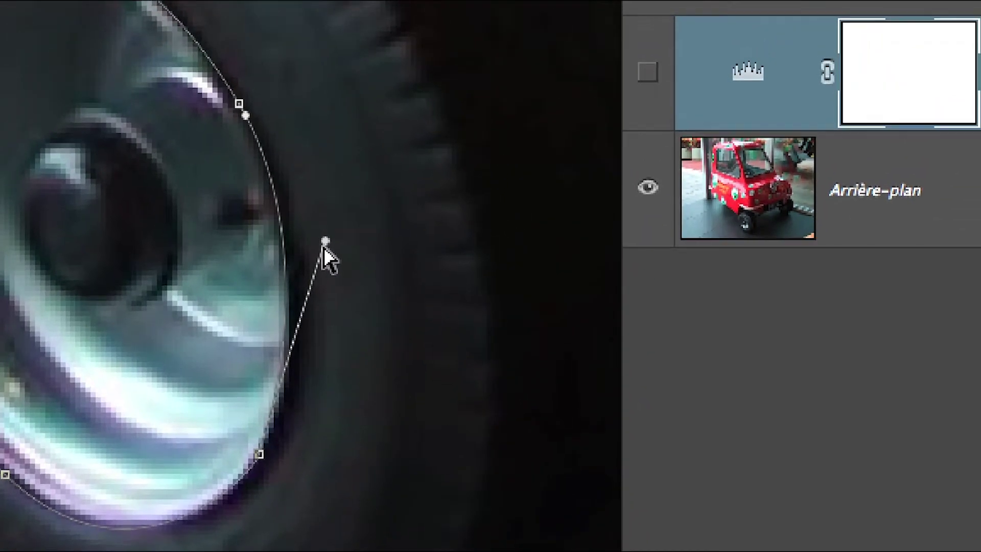
{"action": "mouse_move", "coordinate": [326, 245]}
{"action": "left_mouse_down"}
{"action": "mouse_move", "coordinate": [322, 282]}
{"action": "mouse_move", "coordinate": [313, 244]}
{"action": "left_mouse_up"}
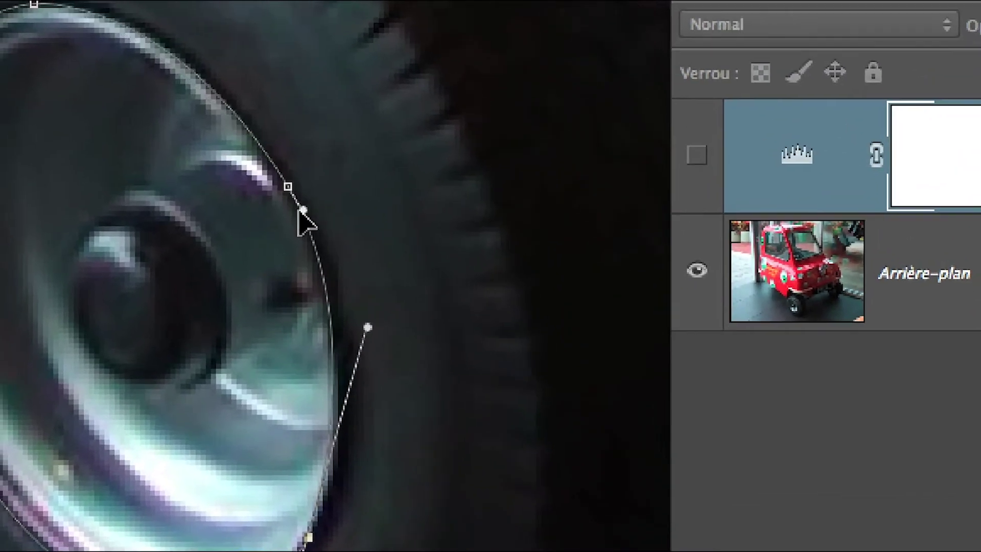
{"action": "left_click", "coordinate": [333, 242], "text": "super"}
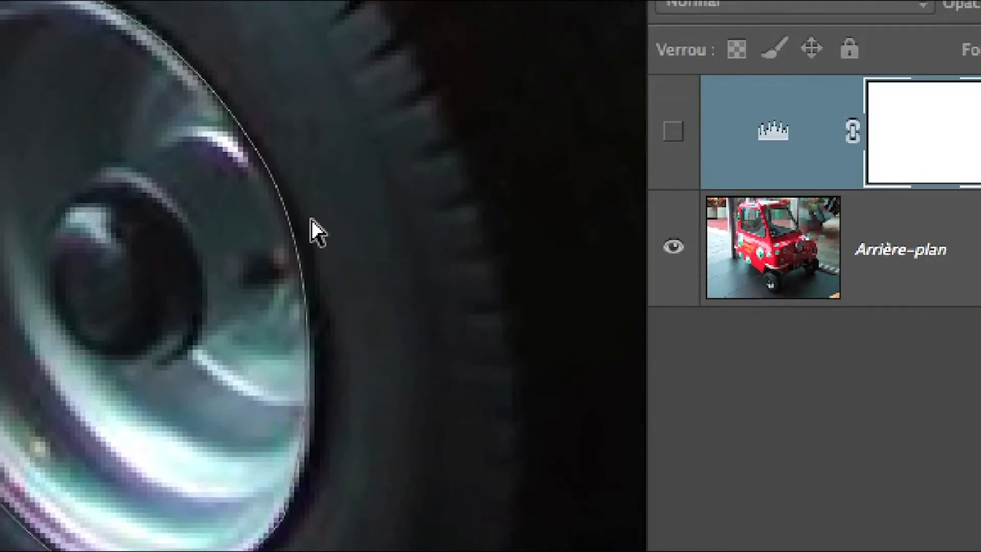
Step: Add an anchor point on the right side of the rim path and adjust its position and handles to the rim's edge
{"action": "left_click", "coordinate": [287, 178], "text": "super"}
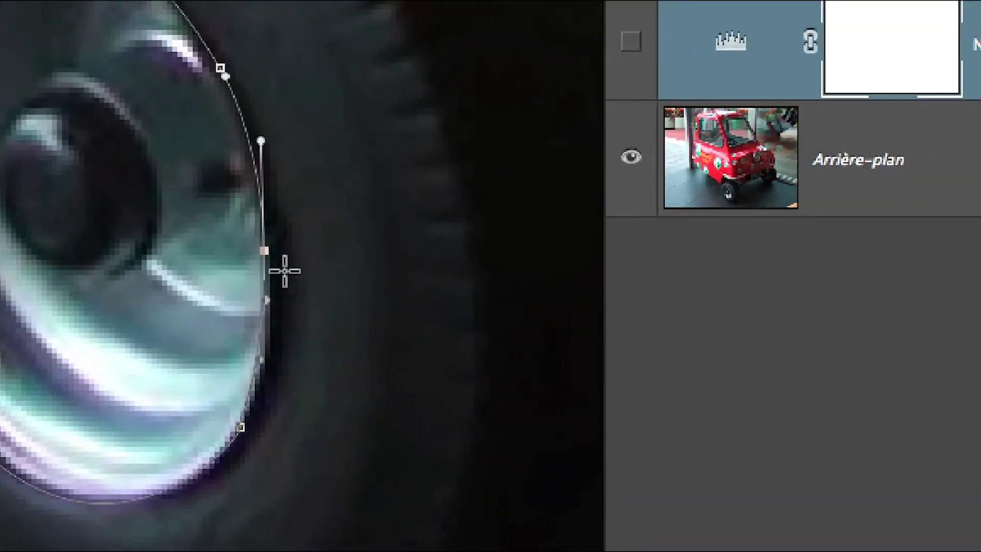
{"action": "right_click", "coordinate": [277, 260]}
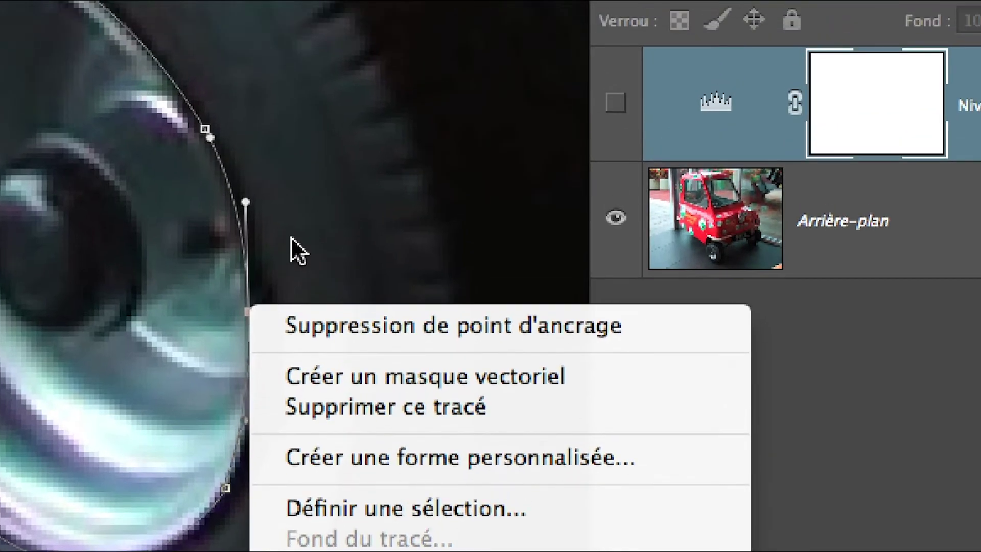
{"action": "left_click", "coordinate": [321, 176]}
{"action": "left_click_drag", "start_coordinate": [278, 262], "coordinate": [281, 287]}
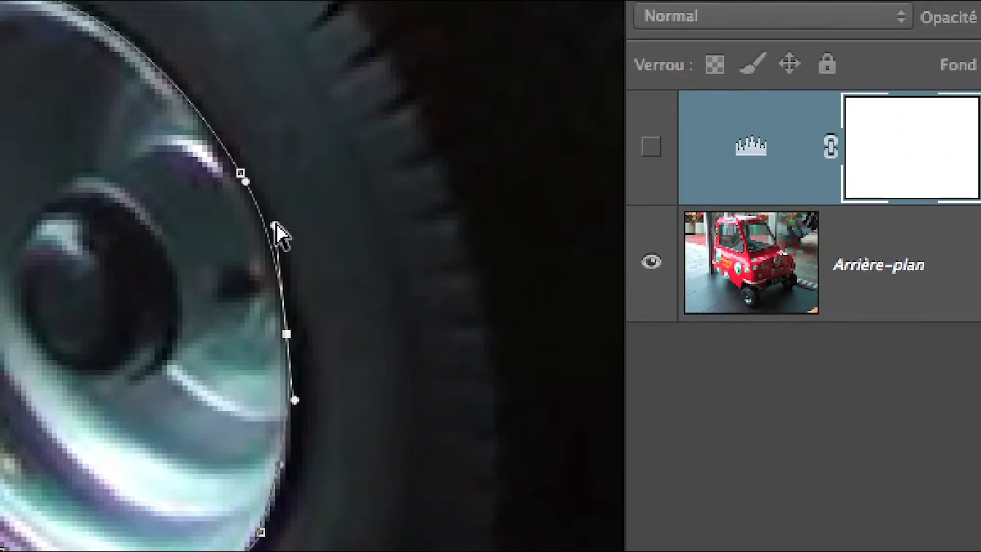
{"action": "mouse_move", "coordinate": [274, 230]}
{"action": "left_mouse_down"}
{"action": "mouse_move", "coordinate": [274, 210]}
{"action": "mouse_move", "coordinate": [270, 233]}
{"action": "mouse_move", "coordinate": [282, 248]}
{"action": "mouse_move", "coordinate": [270, 208]}
{"action": "mouse_move", "coordinate": [273, 244]}
{"action": "left_mouse_up"}
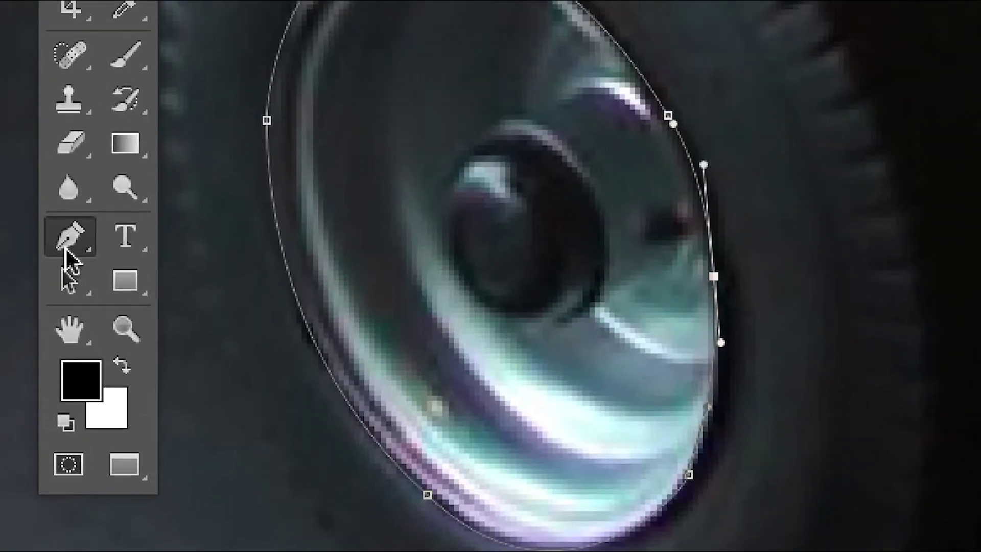
Step: Review the Pen tool variants and uncover the paths list to view the rim outline stored in Tracé 6
{"action": "left_click", "coordinate": [68, 250]}
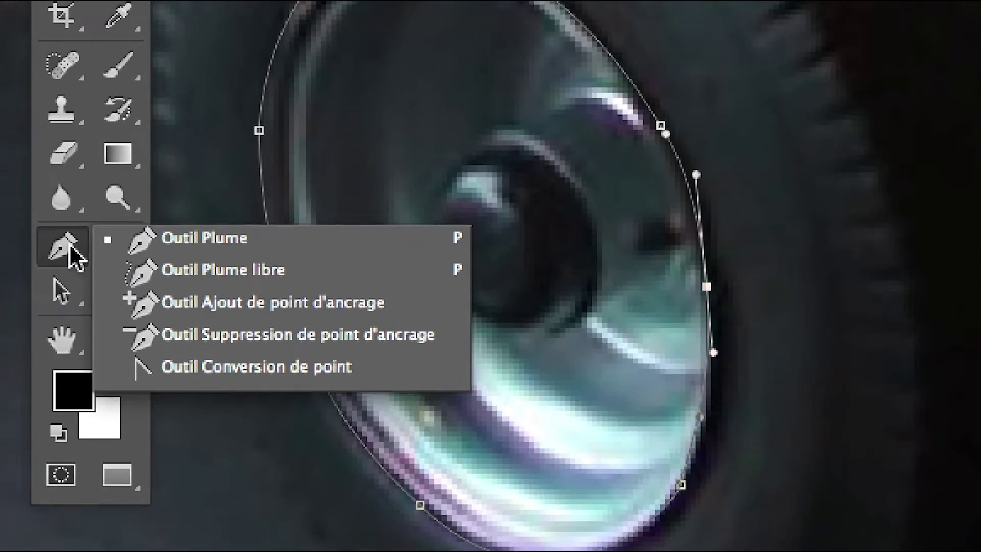
{"action": "left_click", "coordinate": [14, 204]}
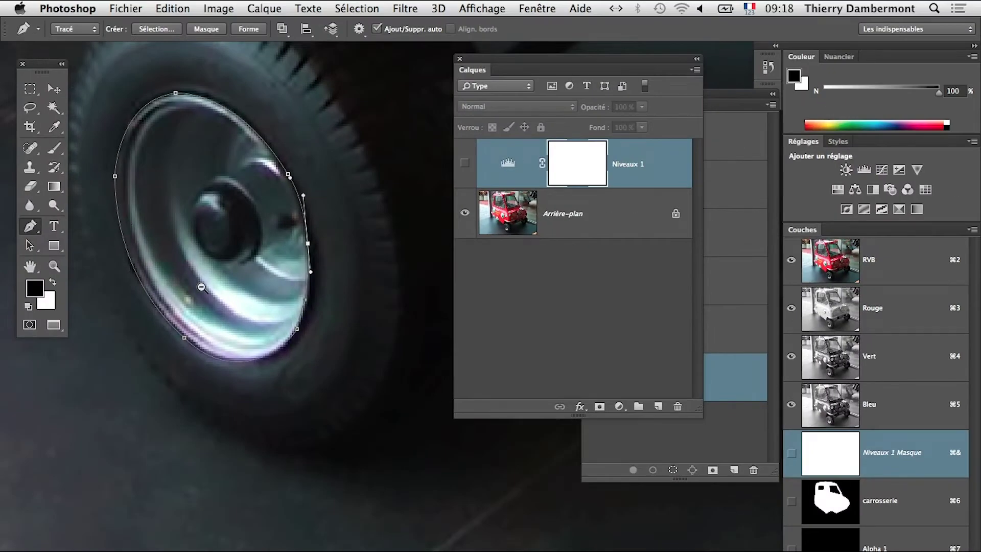
{"action": "left_click", "coordinate": [201, 287], "text": "alt"}
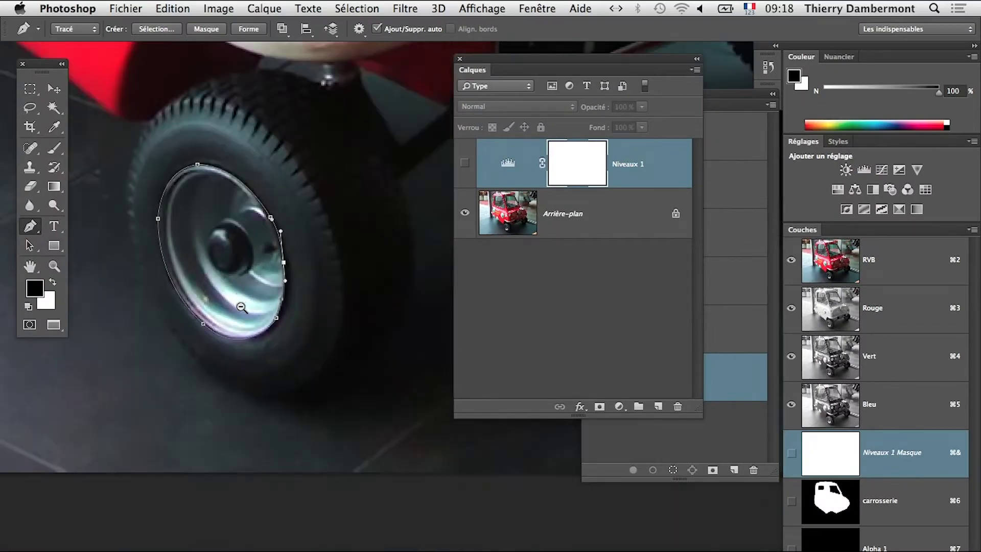
{"action": "left_click", "coordinate": [245, 309], "text": "alt"}
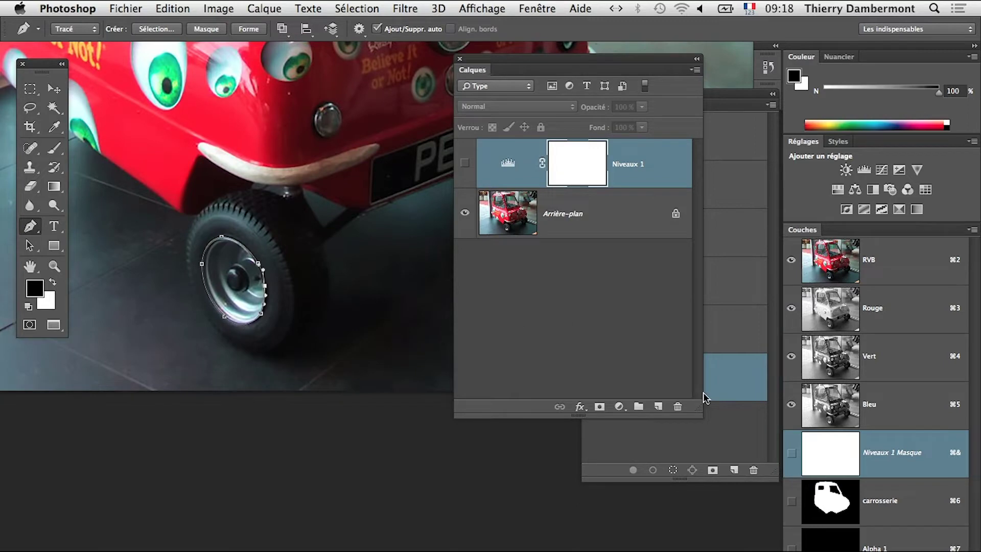
{"action": "left_click_drag", "start_coordinate": [602, 74], "coordinate": [483, 177]}
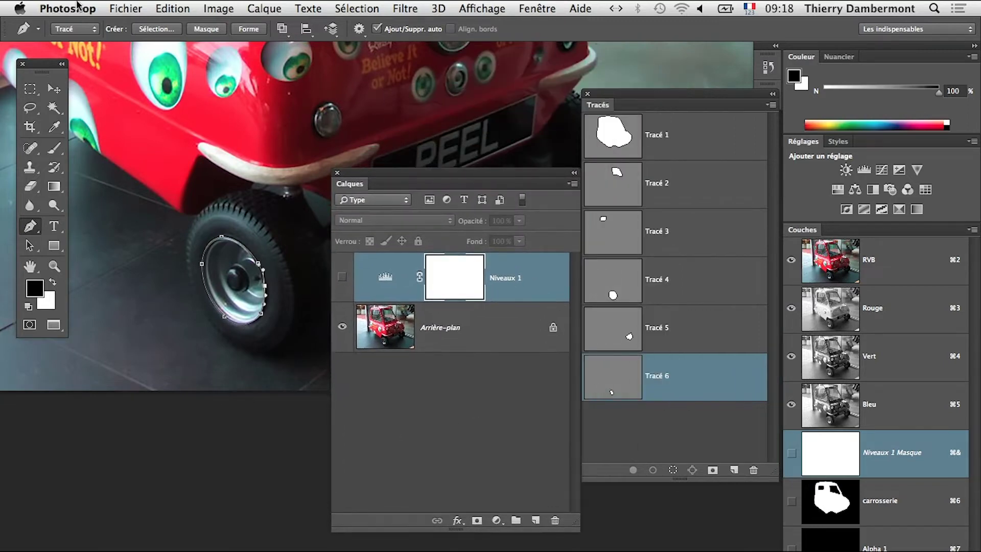
Step: Save the car document and switch from the Finder window back to Photoshop
{"action": "left_click", "coordinate": [126, 9]}
{"action": "left_click", "coordinate": [183, 174]}
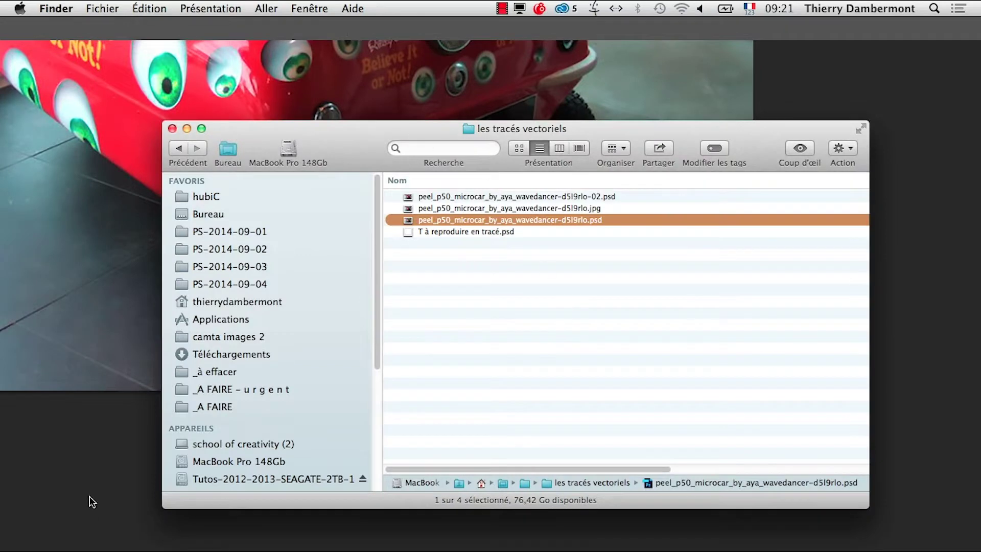
{"action": "left_click", "coordinate": [91, 502]}
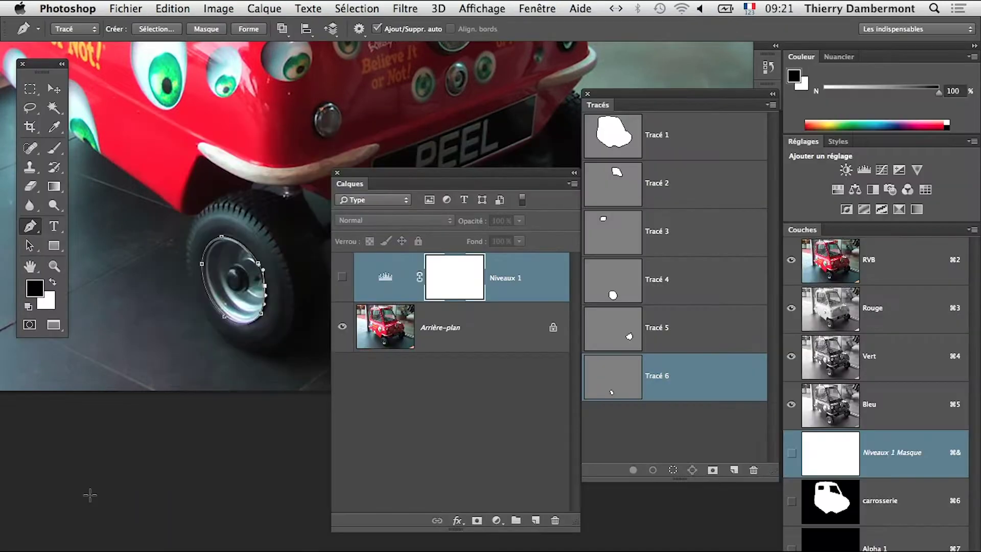
Step: Rearrange the floating layers and paths lists so that the enlarged front wheel is uncovered
{"action": "scroll", "coordinate": [260, 297], "scroll_direction": "up", "scroll_amount": 2}
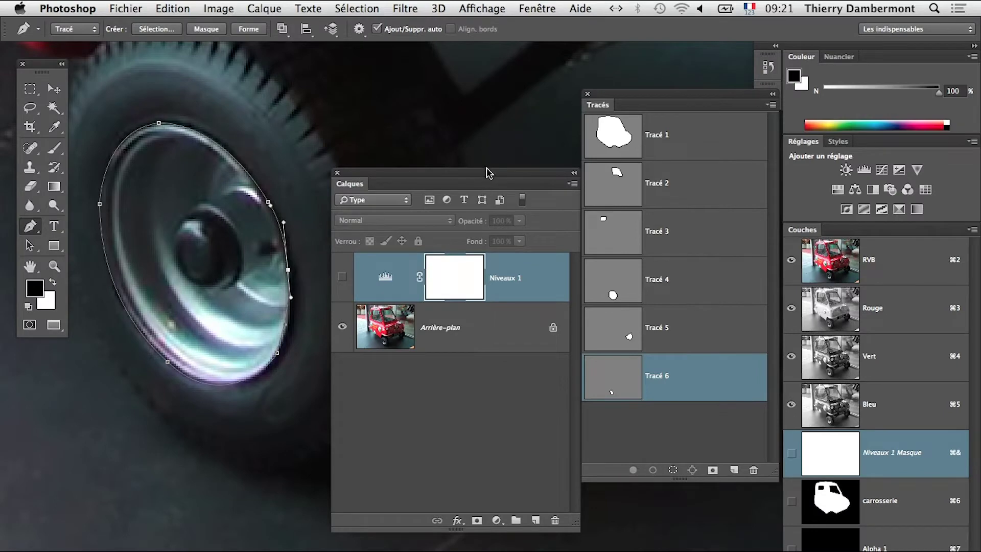
{"action": "left_click_drag", "start_coordinate": [488, 172], "coordinate": [285, 521]}
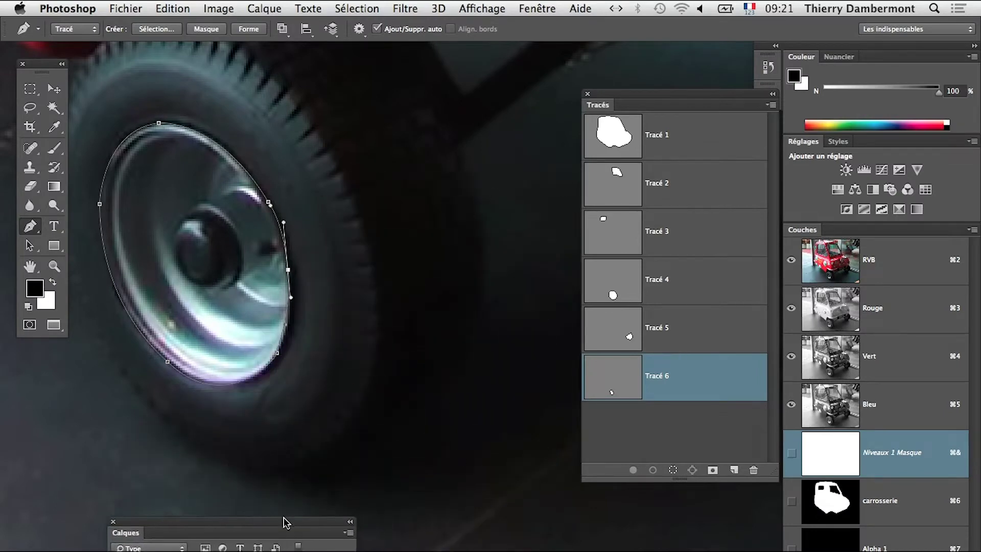
{"action": "left_click_drag", "start_coordinate": [684, 95], "coordinate": [595, 70]}
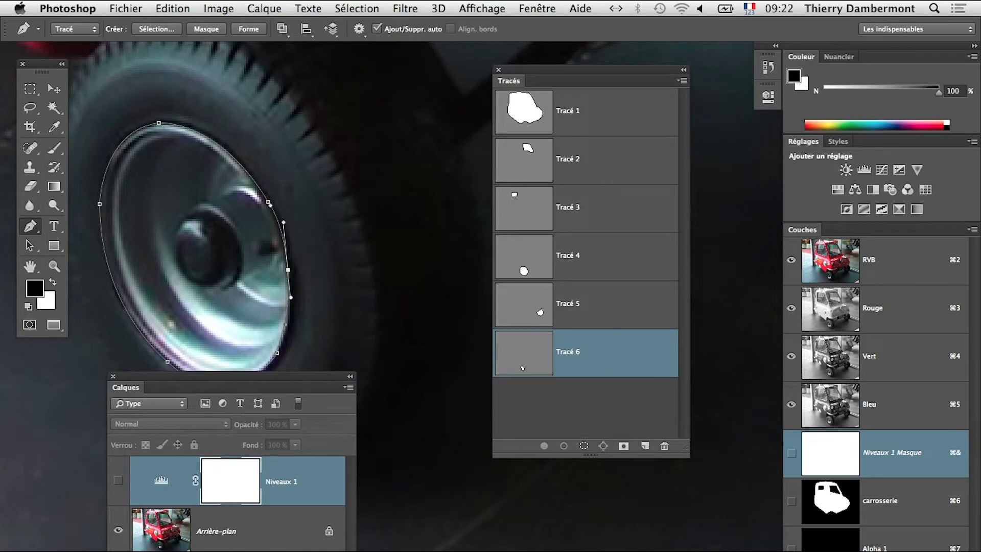
{"action": "left_click_drag", "start_coordinate": [264, 376], "coordinate": [264, 494]}
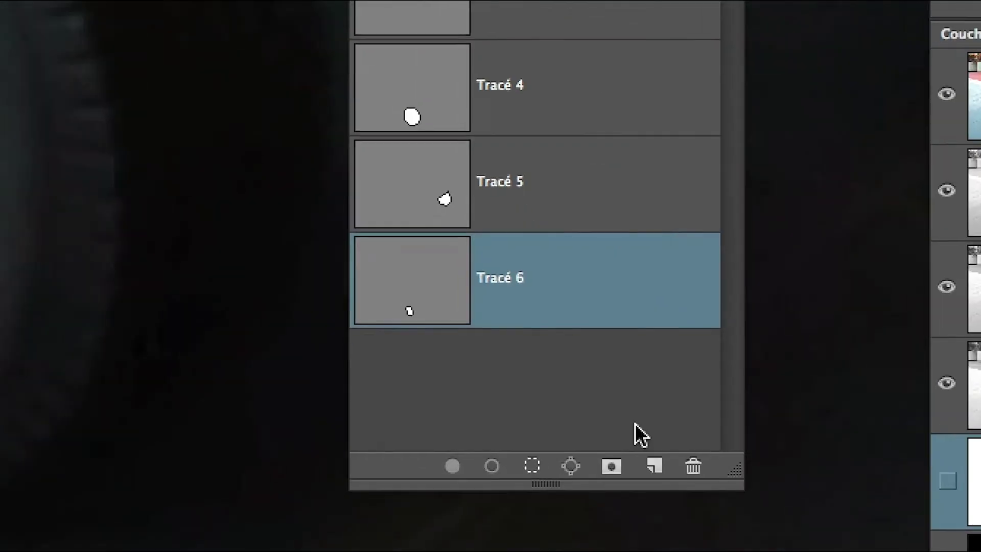
Step: Create a new path and trace a closed outline around the front wheel's dark central hub with curved anchor points
{"action": "left_click", "coordinate": [645, 436]}
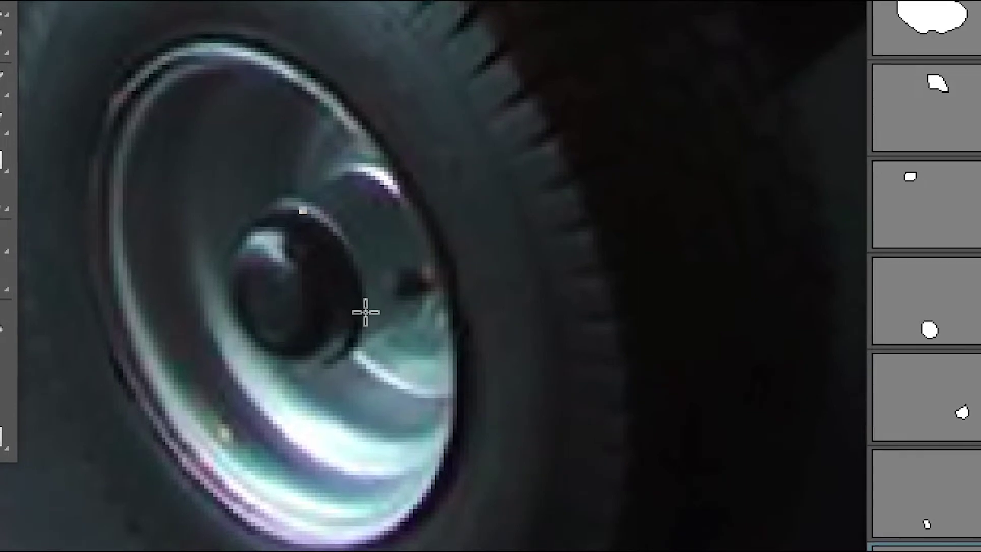
{"action": "left_click_drag", "start_coordinate": [365, 312], "coordinate": [372, 235]}
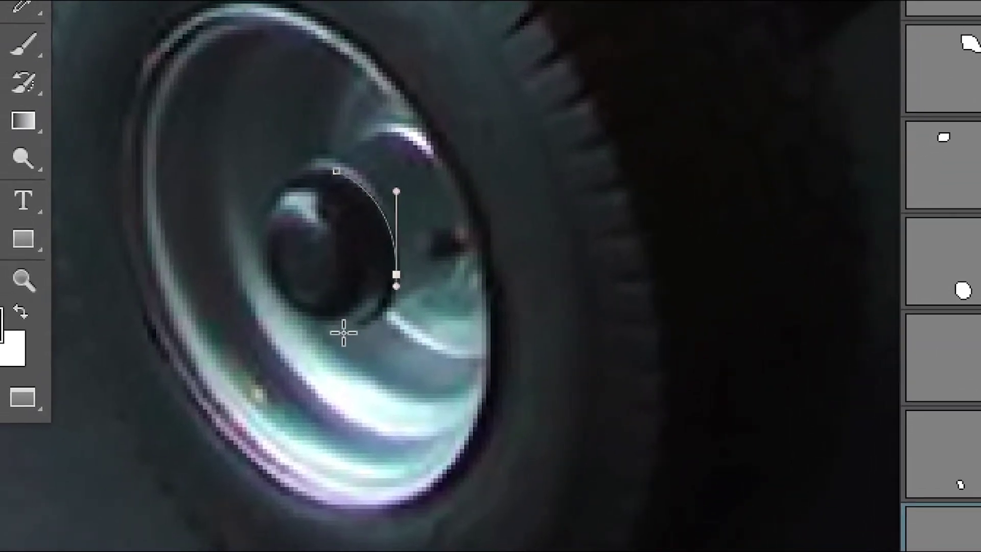
{"action": "left_click_drag", "start_coordinate": [313, 426], "coordinate": [327, 433]}
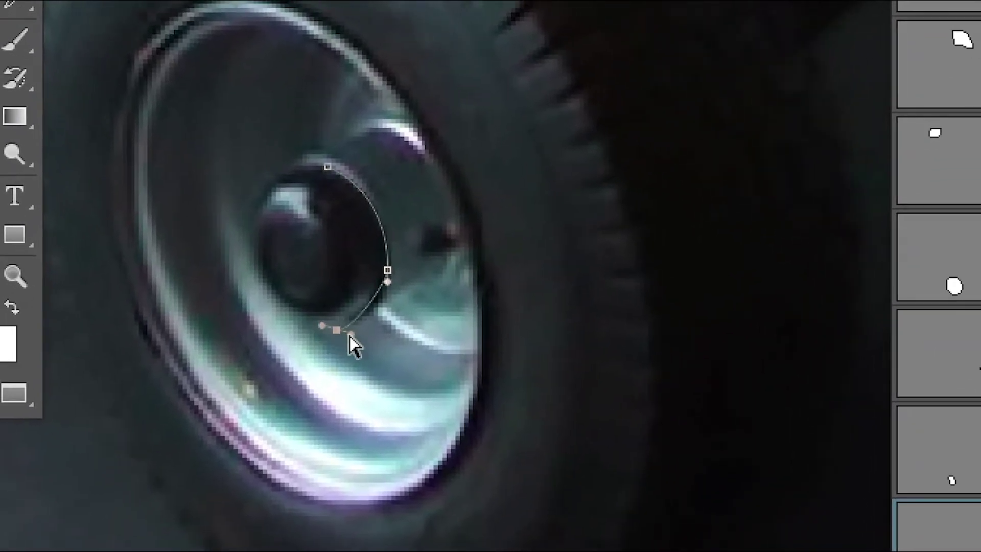
{"action": "left_click_drag", "start_coordinate": [350, 334], "coordinate": [337, 351]}
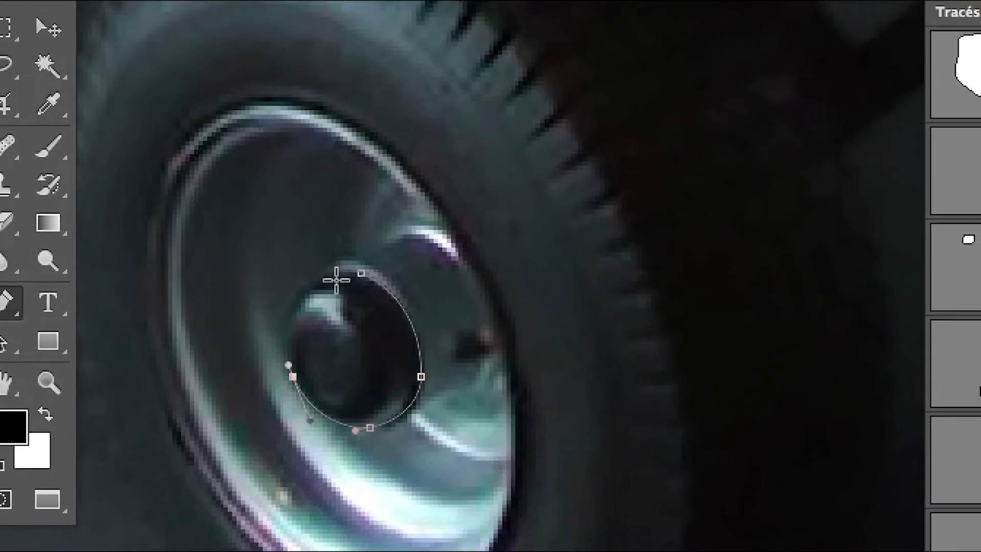
{"action": "left_click", "coordinate": [361, 274]}
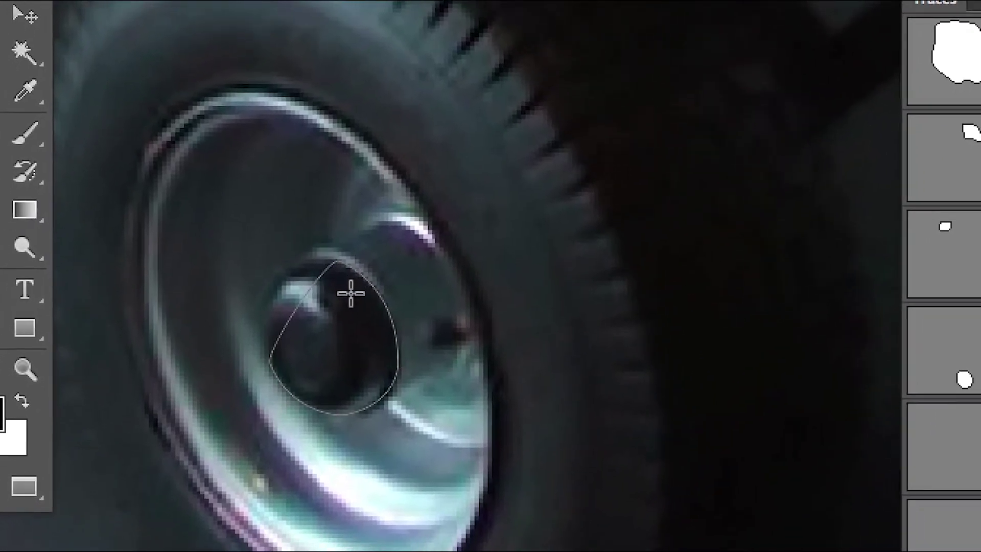
Step: Select the hub path, lengthen its top anchor point's left direction handle, and shift that anchor slightly to round the outline
{"action": "left_click", "coordinate": [355, 291], "text": "super"}
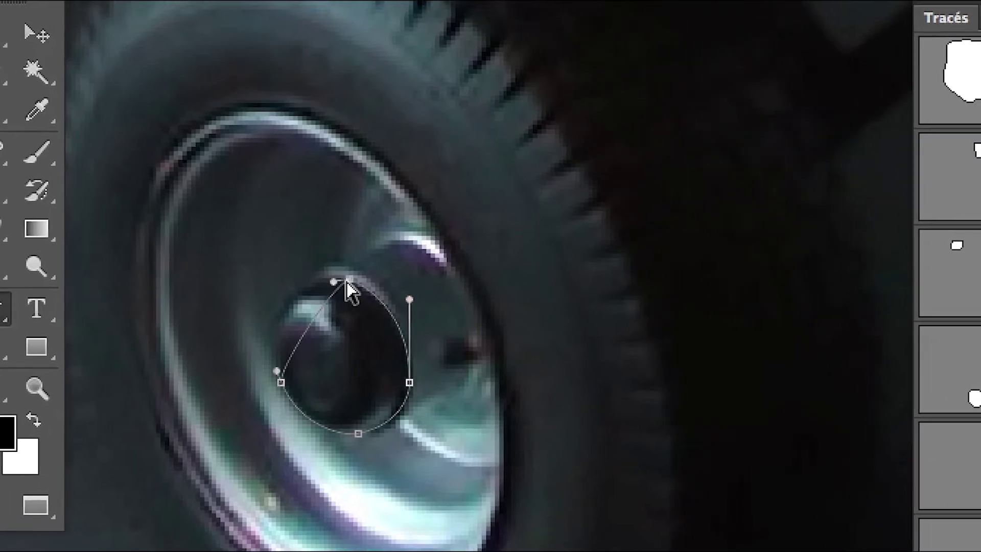
{"action": "left_click_drag", "start_coordinate": [346, 281], "coordinate": [260, 278]}
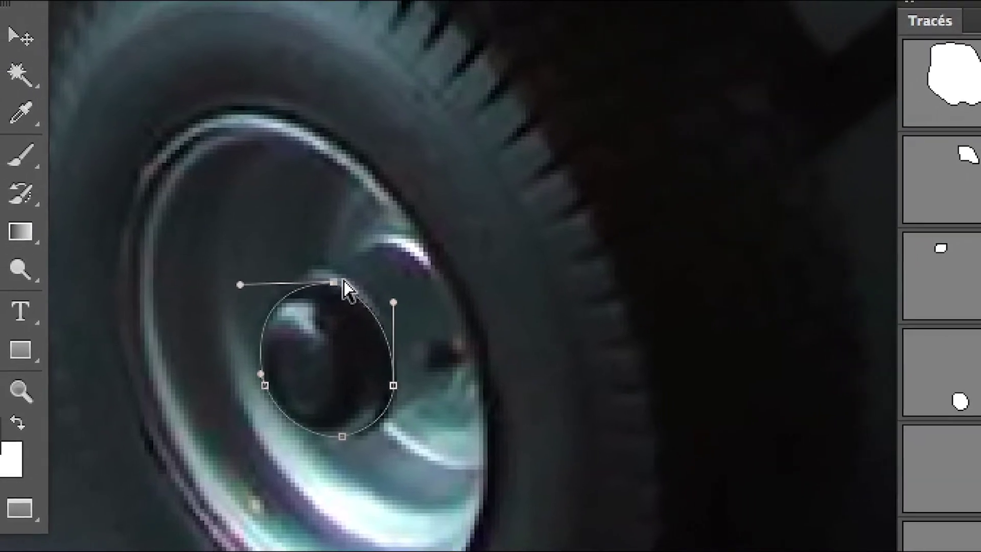
{"action": "left_click_drag", "start_coordinate": [333, 281], "coordinate": [327, 281]}
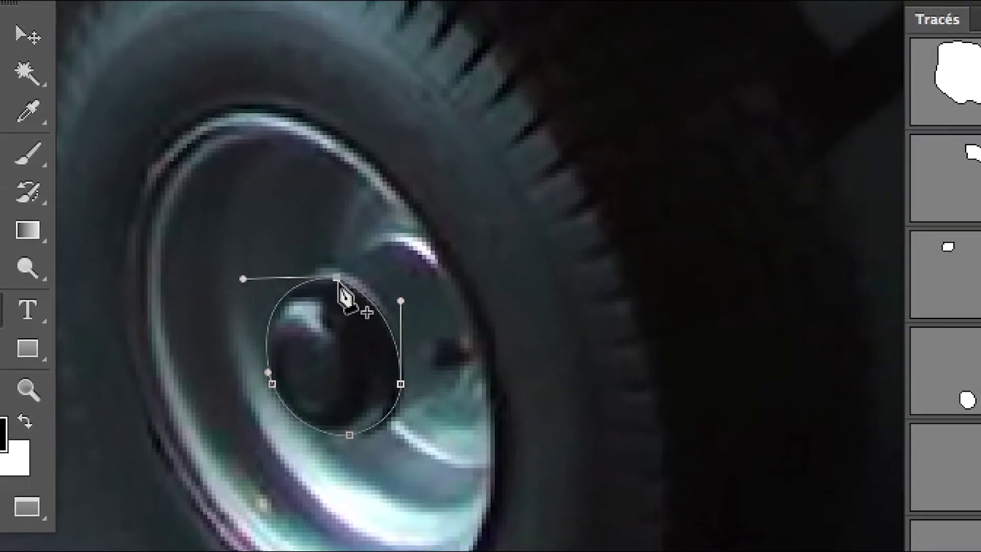
{"action": "scroll", "coordinate": [338, 281], "scroll_direction": "up", "scroll_amount": 4}
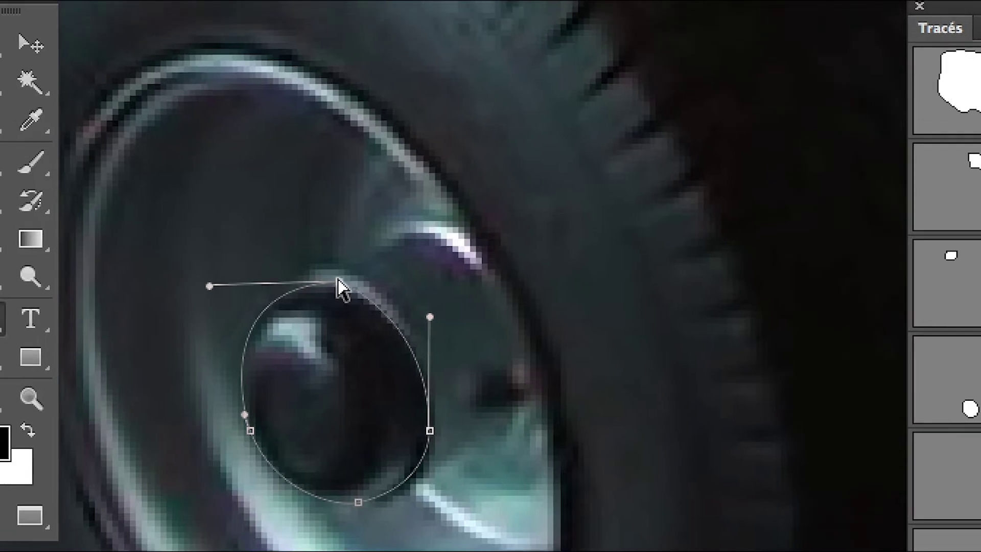
{"action": "scroll", "coordinate": [337, 281], "scroll_direction": "up", "scroll_amount": 1}
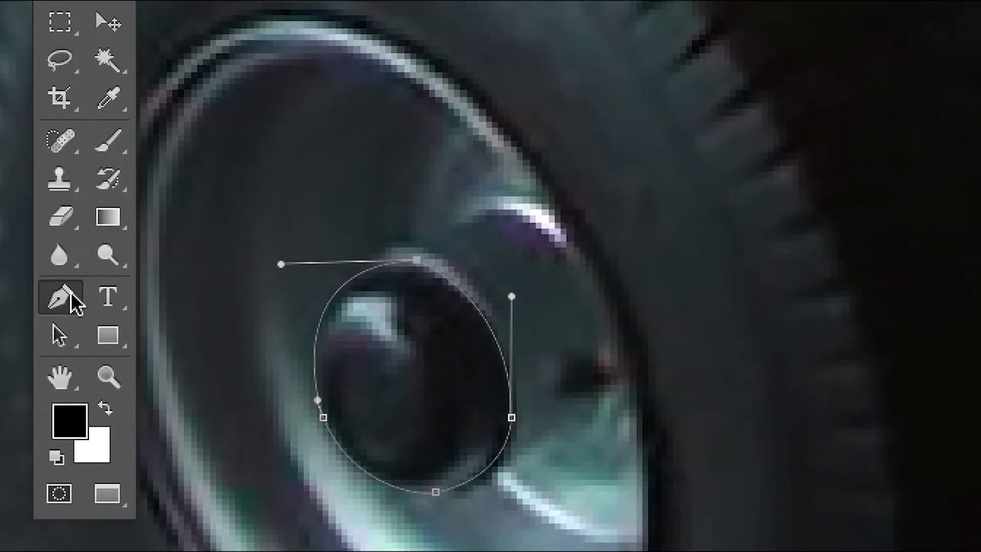
Step: Pull new direction handles out of the hub path's top anchor point with the Convert Point tool
{"action": "right_click", "coordinate": [73, 287]}
{"action": "left_click", "coordinate": [136, 399]}
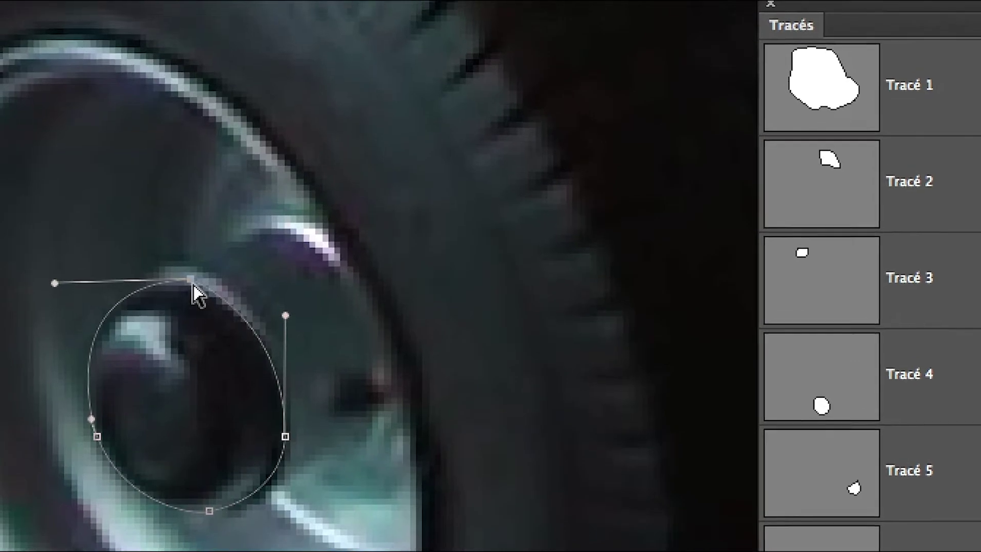
{"action": "left_click_drag", "start_coordinate": [191, 280], "coordinate": [214, 278]}
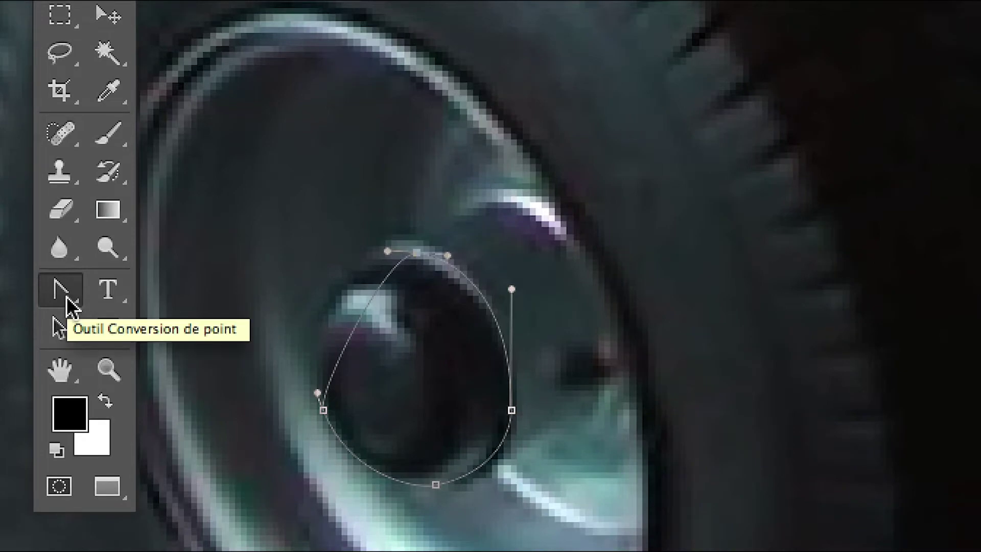
Step: Return to the Pen tool and adjust the hub path's top anchor point and its direction handles to the hub's upper-left edge
{"action": "left_click", "coordinate": [67, 298]}
{"action": "left_click", "coordinate": [154, 282]}
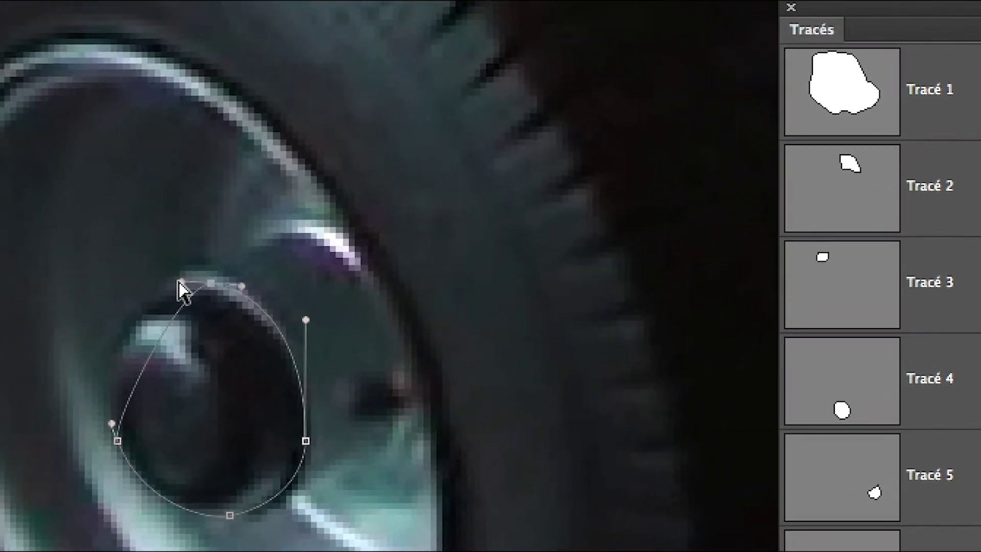
{"action": "left_click_drag", "start_coordinate": [179, 281], "coordinate": [140, 288]}
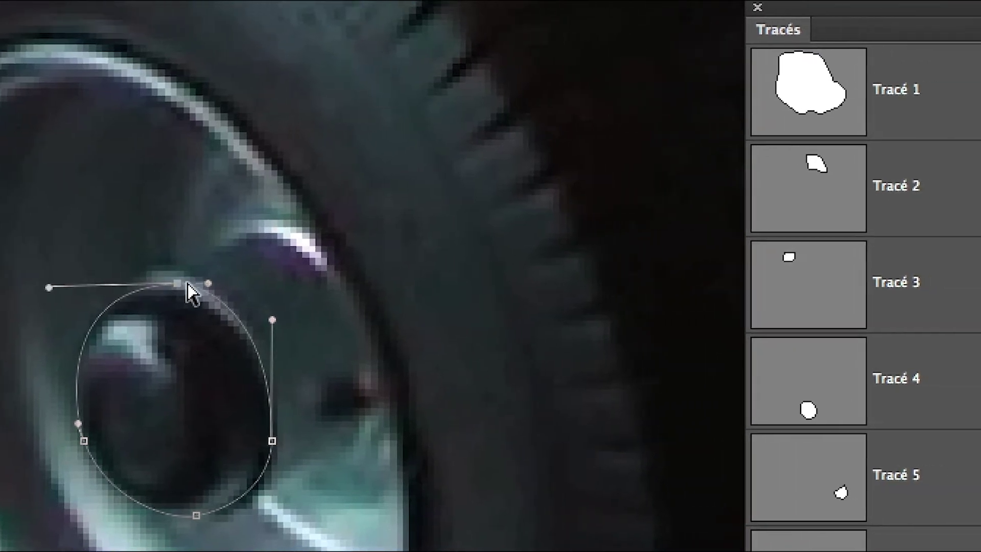
{"action": "left_click_drag", "start_coordinate": [299, 285], "coordinate": [286, 291]}
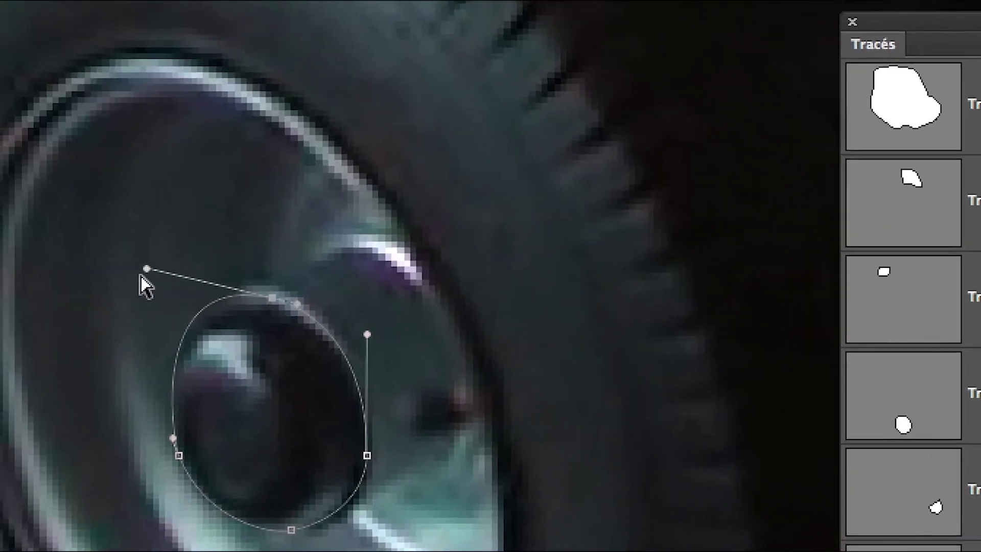
{"action": "left_click_drag", "start_coordinate": [42, 251], "coordinate": [33, 295]}
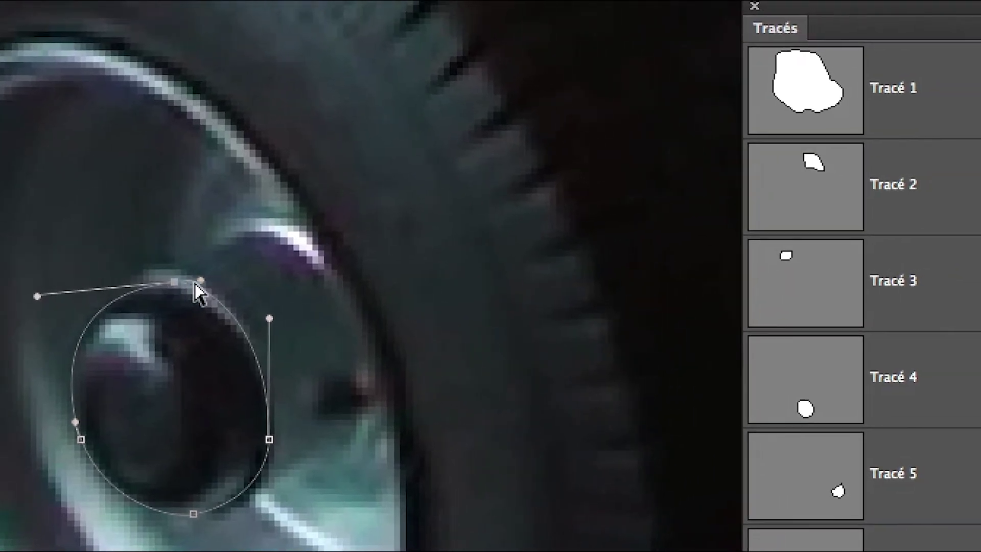
{"action": "left_click_drag", "start_coordinate": [277, 272], "coordinate": [266, 272]}
{"action": "left_click_drag", "start_coordinate": [180, 282], "coordinate": [179, 289]}
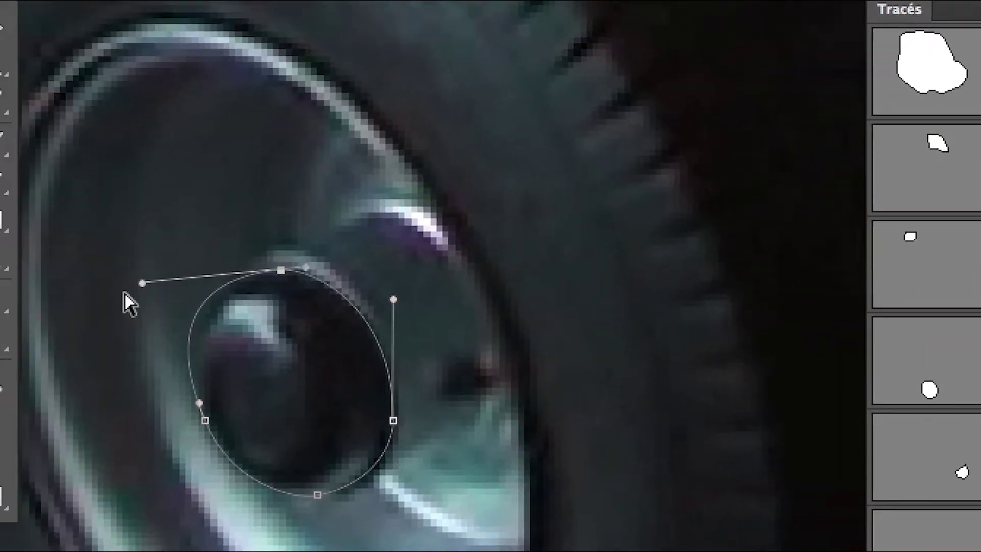
{"action": "left_click_drag", "start_coordinate": [35, 300], "coordinate": [65, 302]}
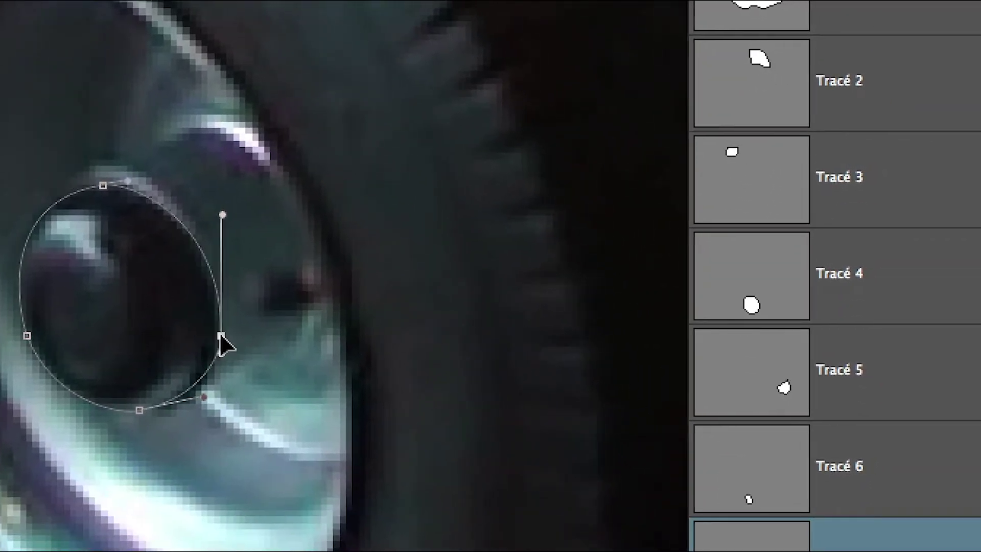
Step: Adjust the direction handle between the hub path's right and bottom anchor points to follow the hub's lower-right edge
{"action": "left_click_drag", "start_coordinate": [221, 336], "coordinate": [206, 362]}
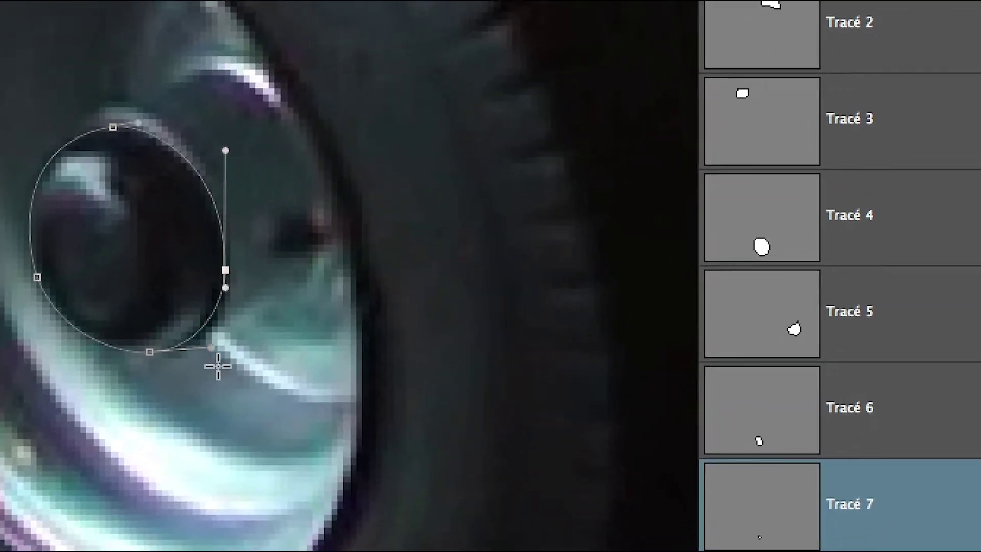
{"action": "left_click", "coordinate": [218, 366], "text": "ctrl+alt"}
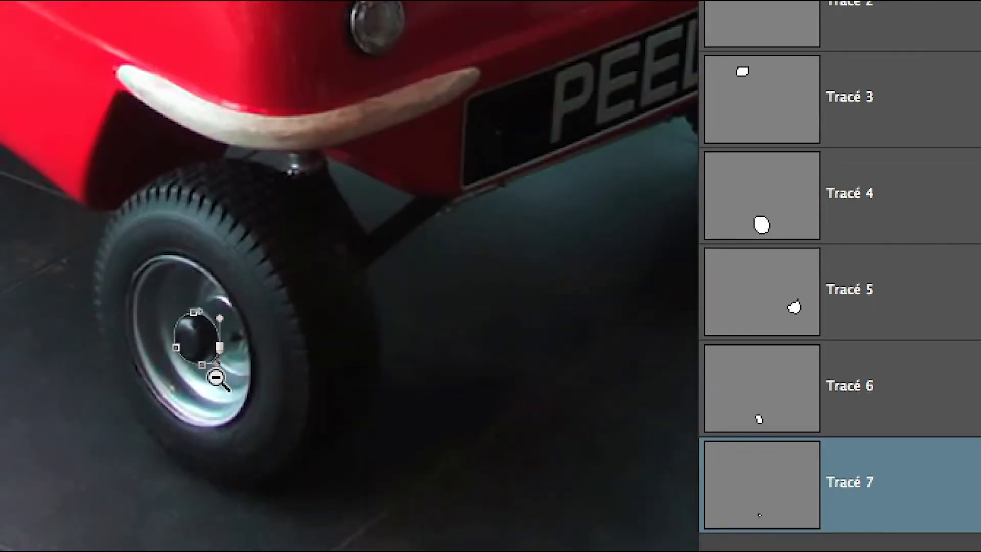
{"action": "left_click", "coordinate": [216, 378], "text": "ctrl+alt"}
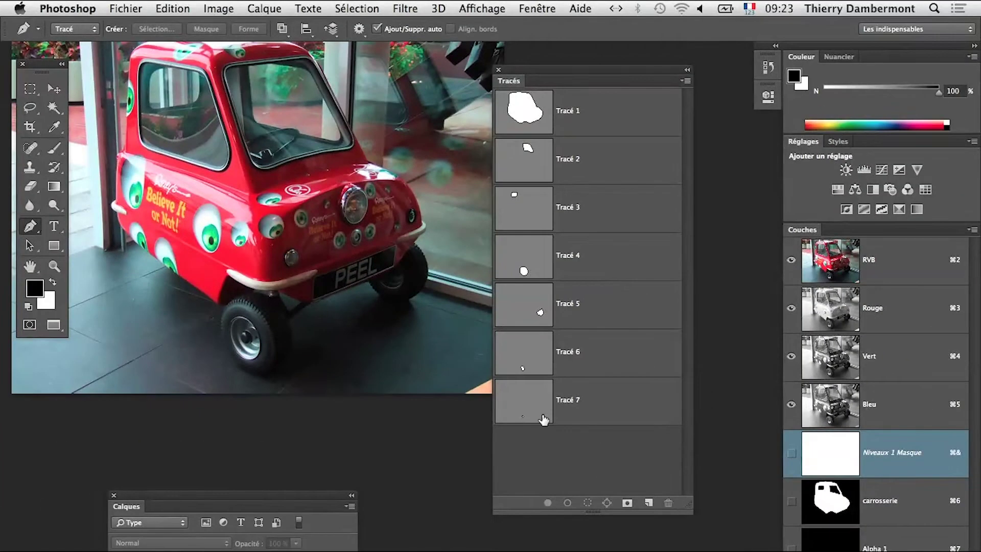
Step: Detach and enlarge the channels list, delete the carrosserie and alpha channels, and set the list aside
{"action": "left_click", "coordinate": [122, 8]}
{"action": "left_click_drag", "start_coordinate": [803, 228], "coordinate": [290, 186]}
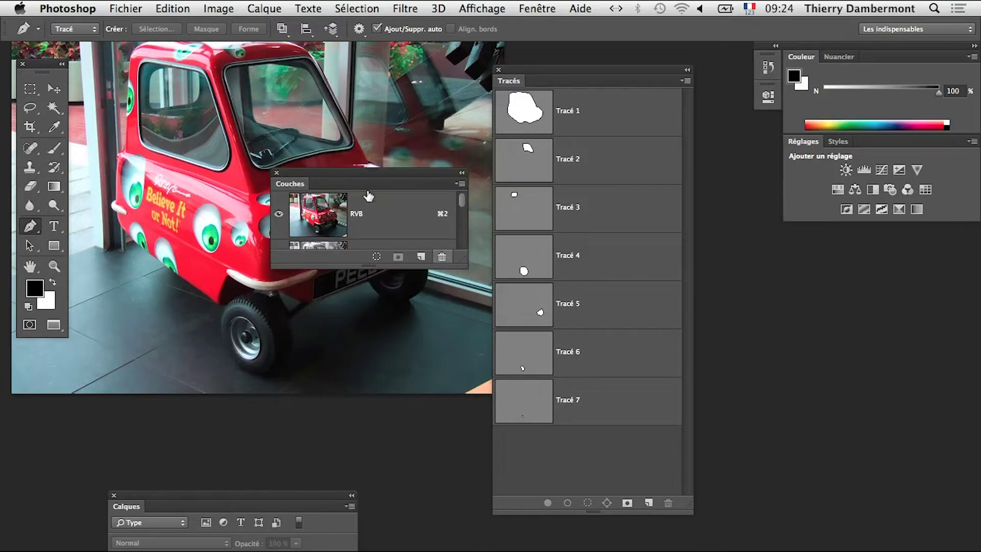
{"action": "left_click_drag", "start_coordinate": [460, 255], "coordinate": [465, 496]}
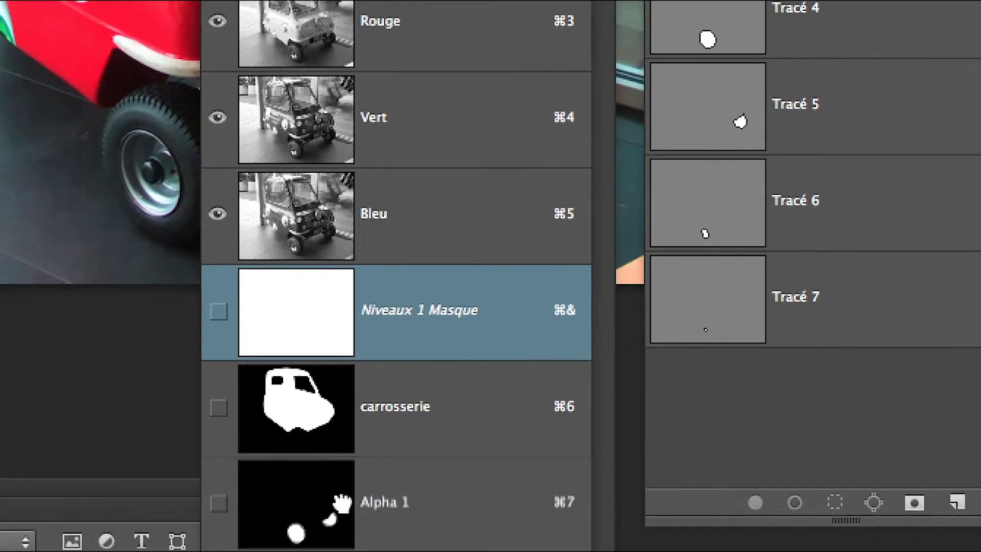
{"action": "left_click_drag", "start_coordinate": [342, 509], "coordinate": [554, 551]}
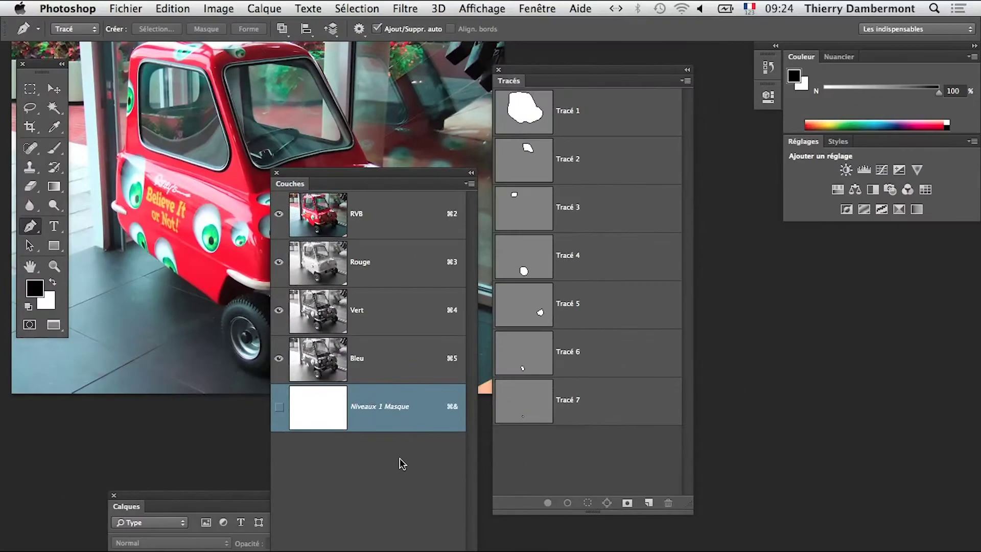
{"action": "left_click_drag", "start_coordinate": [351, 187], "coordinate": [839, 278]}
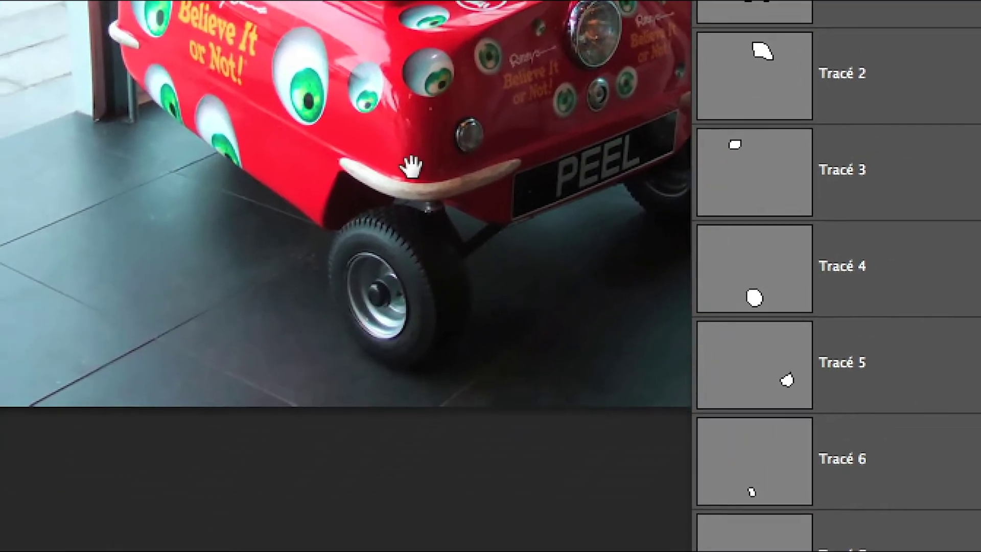
Step: Examine the car's wheels and display the Tracé 1 body outline and the Tracé 5 rear wheel outline
{"action": "left_click_drag", "start_coordinate": [411, 167], "coordinate": [390, 177]}
{"action": "left_click", "coordinate": [423, 315]}
{"action": "left_click_drag", "start_coordinate": [534, 297], "coordinate": [368, 353]}
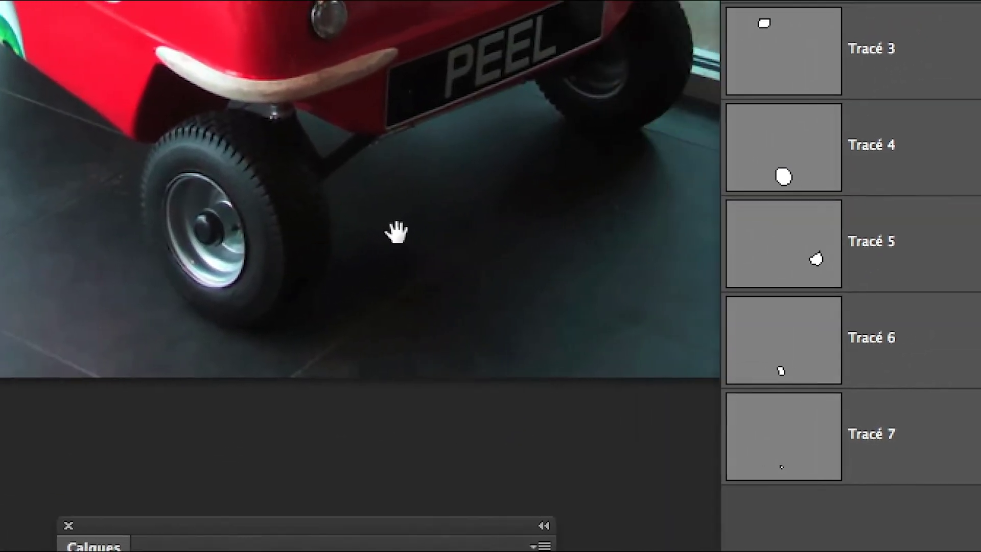
{"action": "left_click_drag", "start_coordinate": [396, 232], "coordinate": [361, 279]}
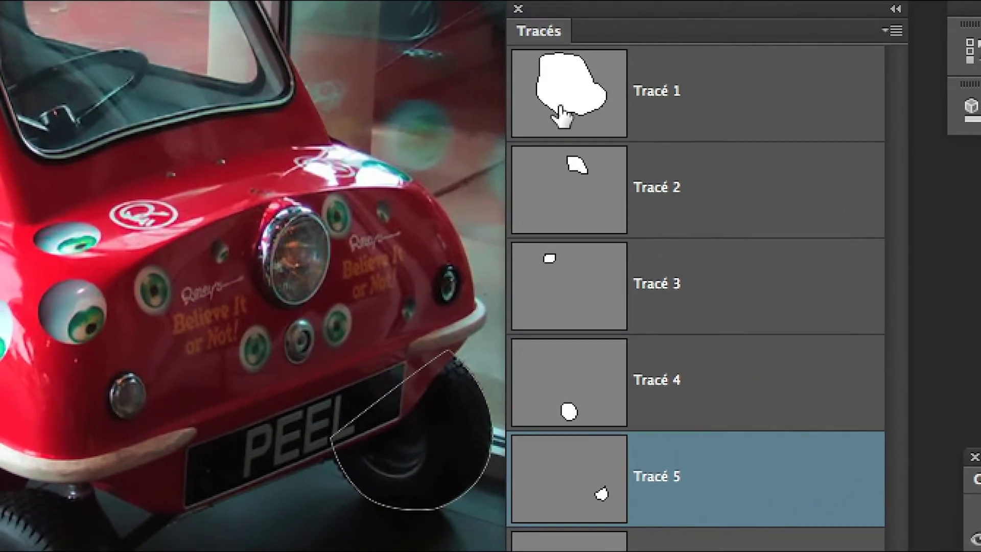
{"action": "left_click", "coordinate": [565, 105]}
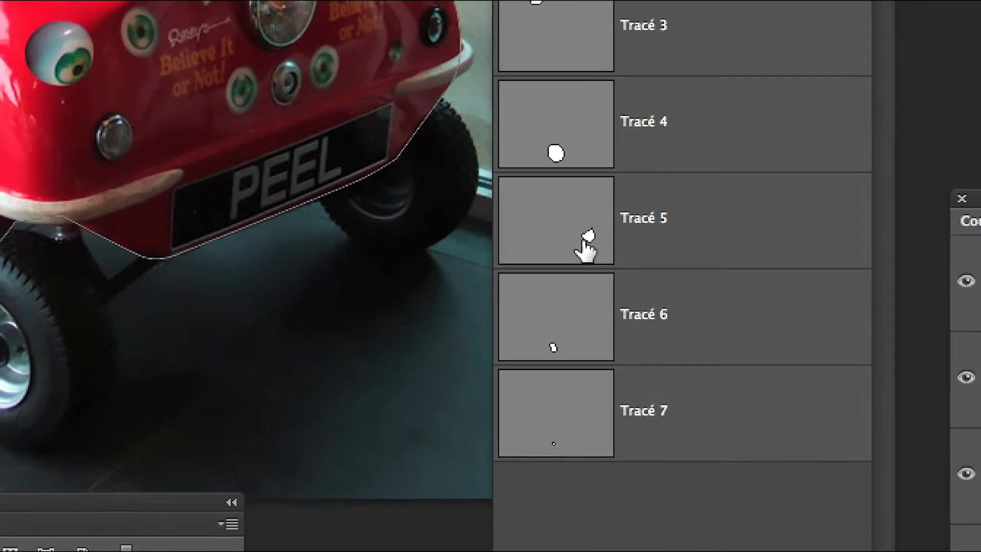
{"action": "left_click", "coordinate": [586, 251]}
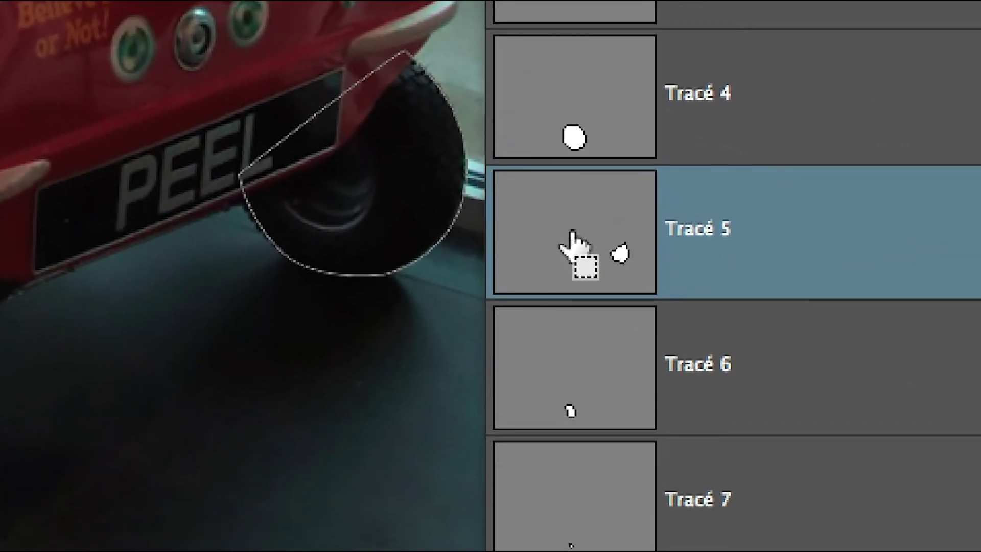
Step: Load the Tracé 5 rear wheel outline as a selection and deselect it
{"action": "left_click", "coordinate": [572, 237], "text": "super"}
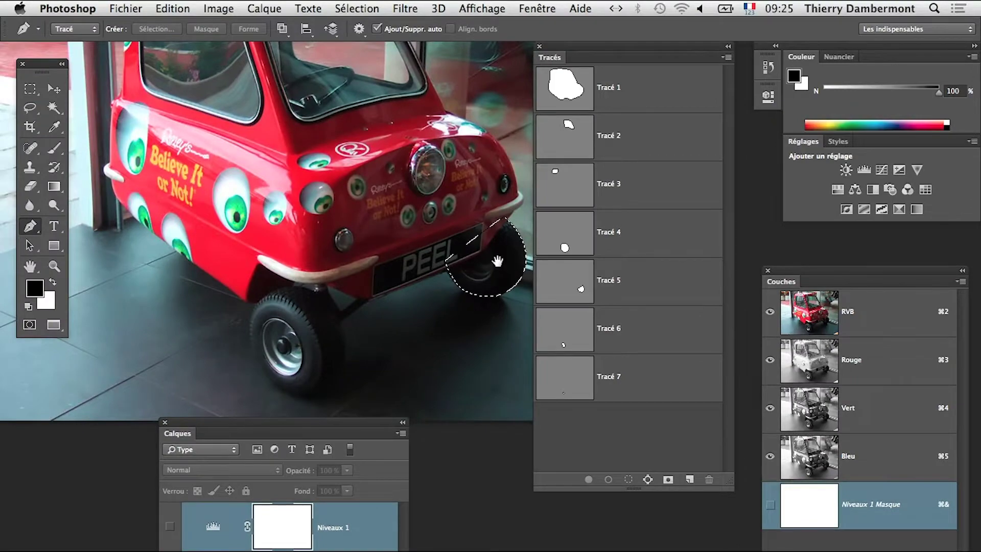
{"action": "left_click_drag", "start_coordinate": [496, 261], "coordinate": [448, 281]}
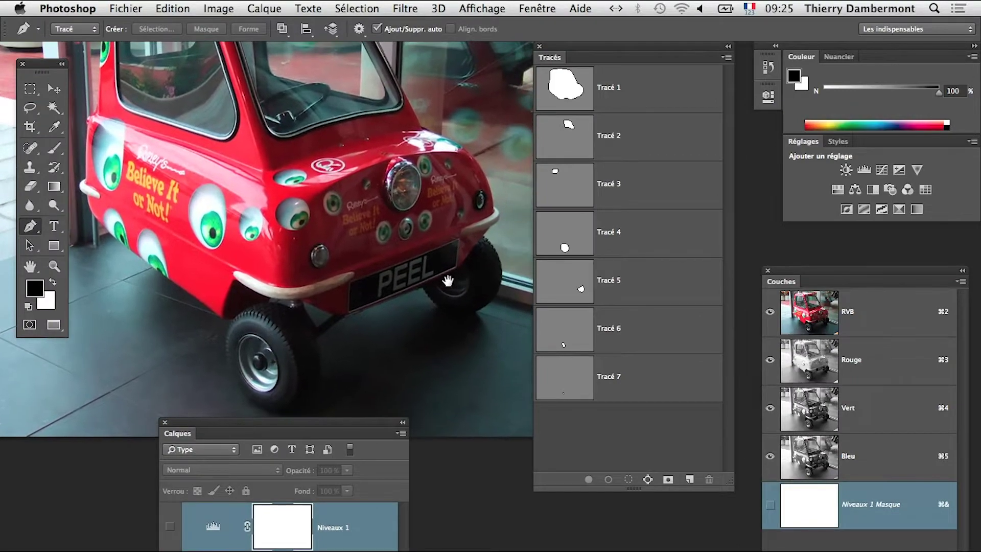
{"action": "left_click_drag", "start_coordinate": [485, 238], "coordinate": [476, 262]}
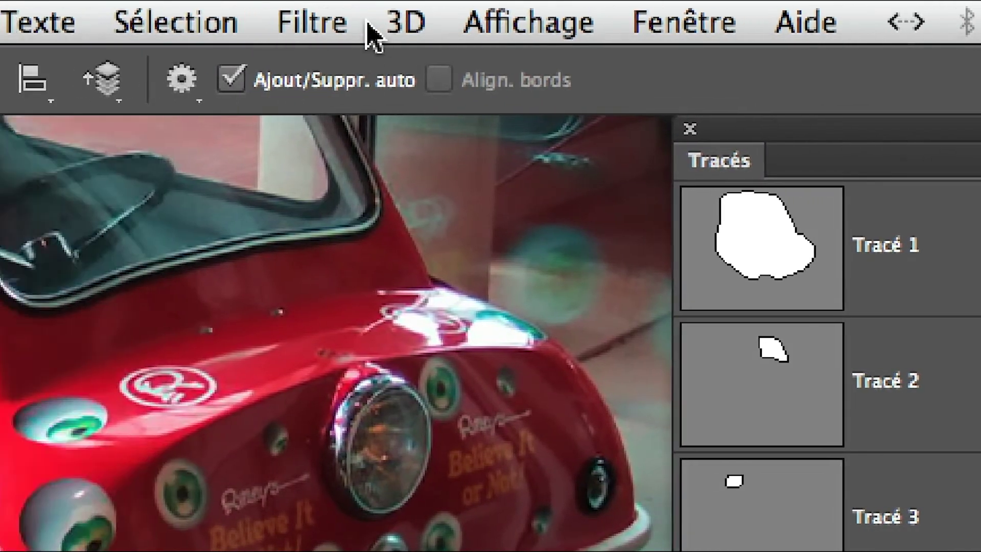
{"action": "left_click", "coordinate": [232, 21]}
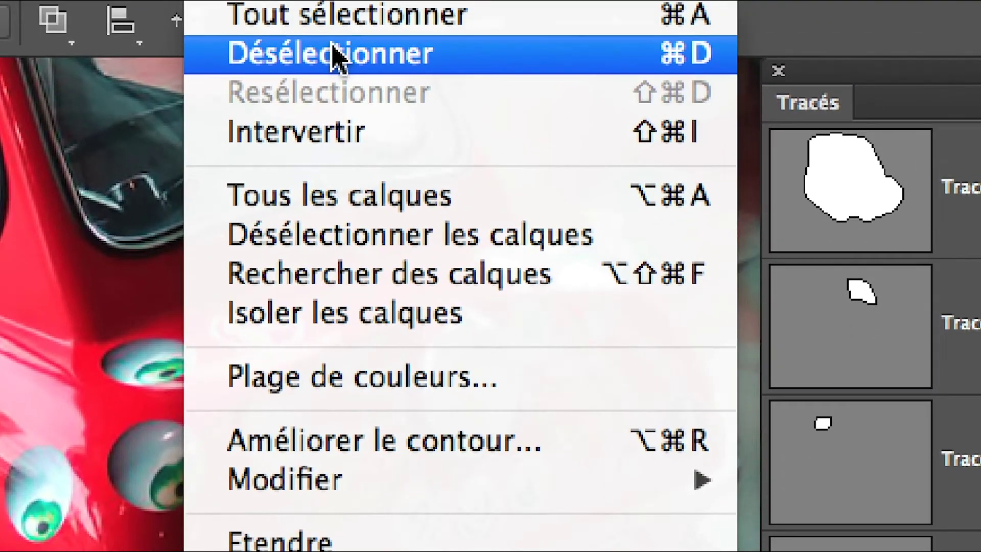
{"action": "left_click", "coordinate": [245, 110]}
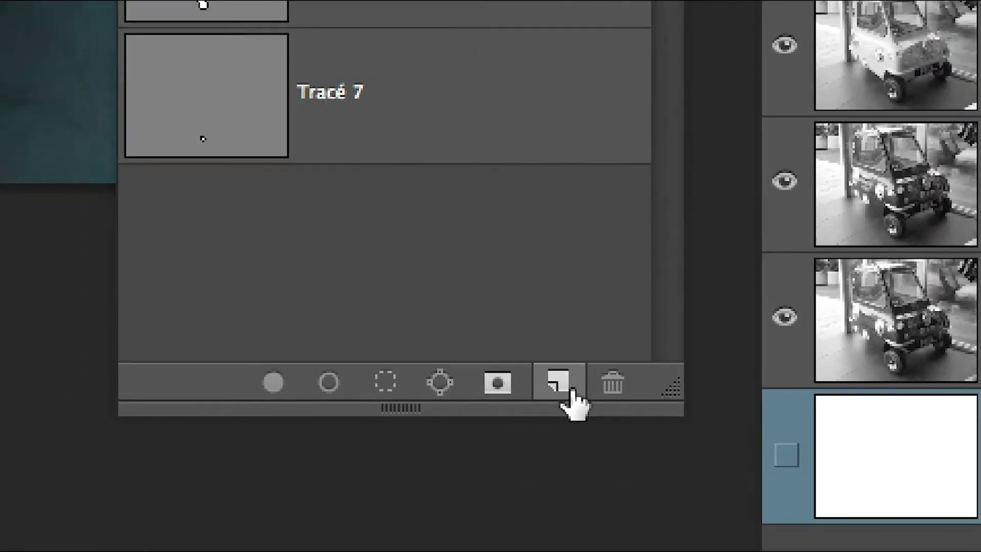
Step: Create a new empty path for the rear wheel's rim and show the Niveaux 1 adjustment layer
{"action": "left_click", "coordinate": [570, 390]}
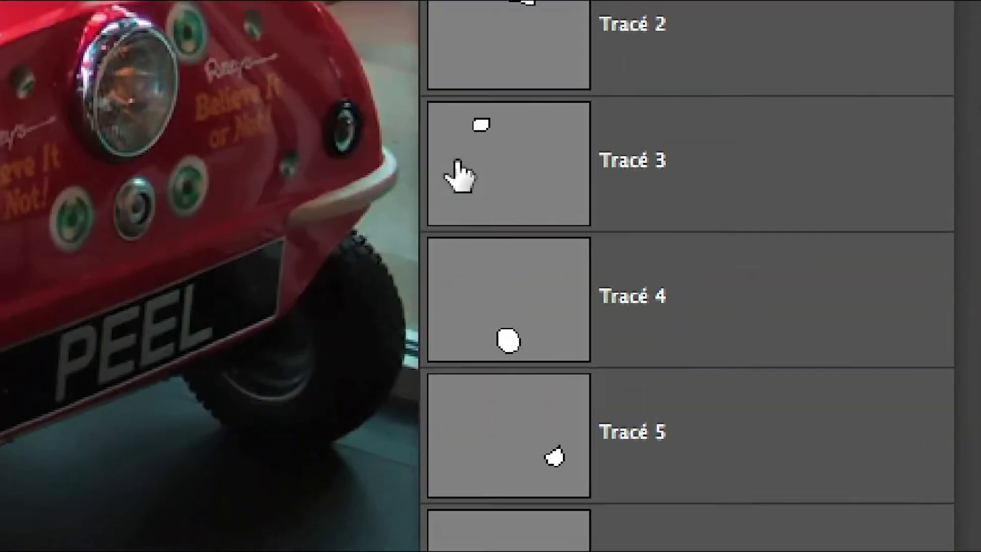
{"action": "key", "text": "z"}
{"action": "key", "text": "space"}
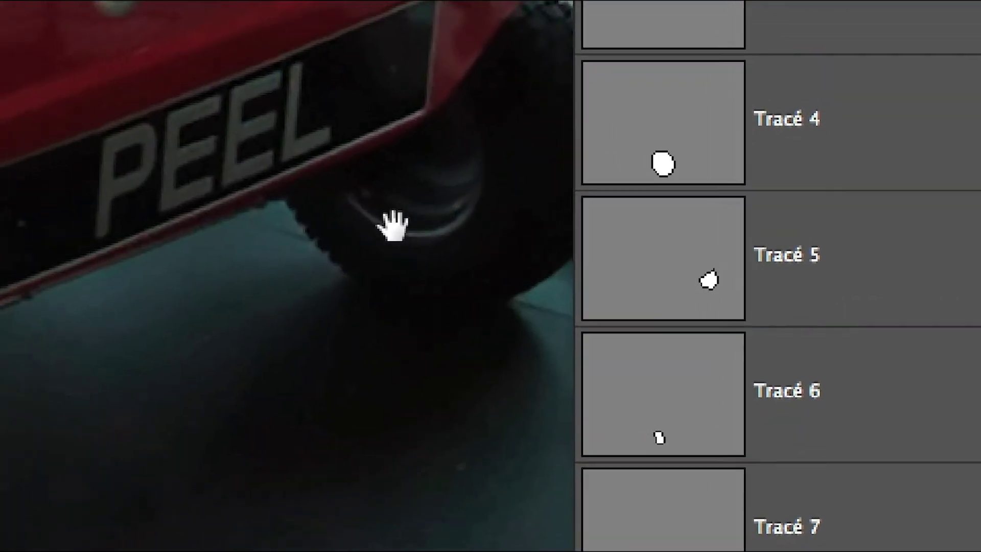
{"action": "left_click_drag", "start_coordinate": [337, 234], "coordinate": [195, 244]}
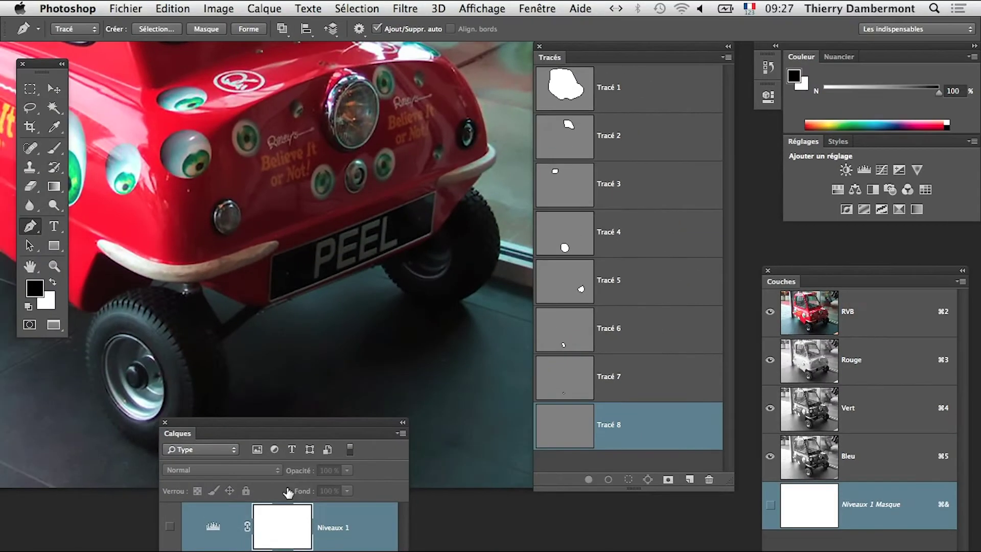
{"action": "left_click", "coordinate": [167, 527]}
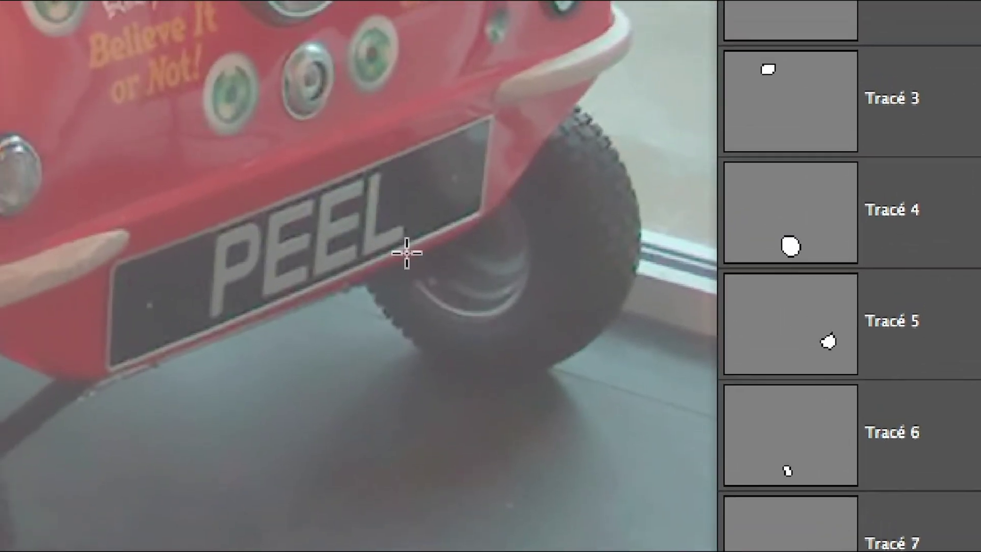
Step: Trace the lower edge of the rear wheel's rim with curved Pen tool segments, starting at the number plate's lower edge
{"action": "left_click", "coordinate": [408, 254]}
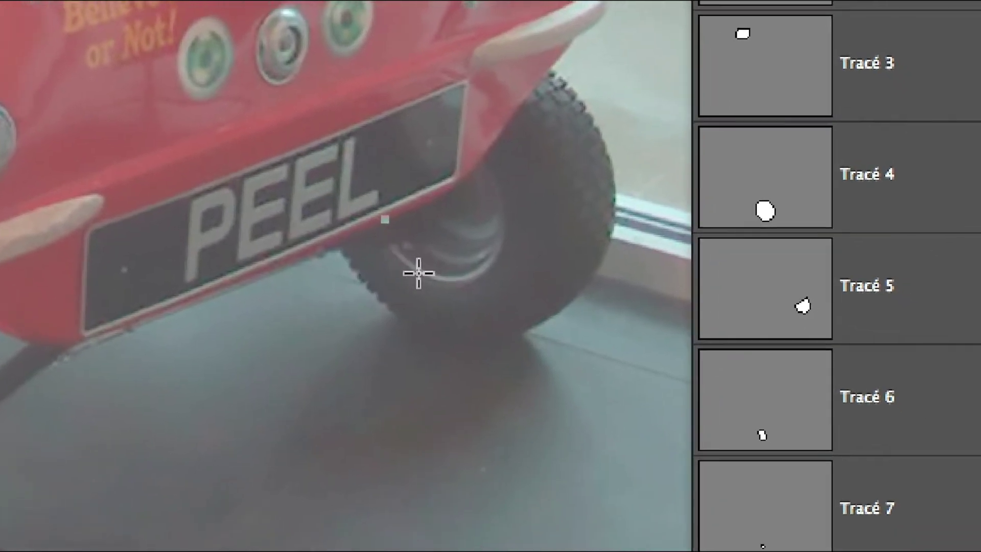
{"action": "left_click_drag", "start_coordinate": [417, 273], "coordinate": [428, 282]}
{"action": "scroll", "coordinate": [418, 275], "scroll_direction": "up", "scroll_amount": 1}
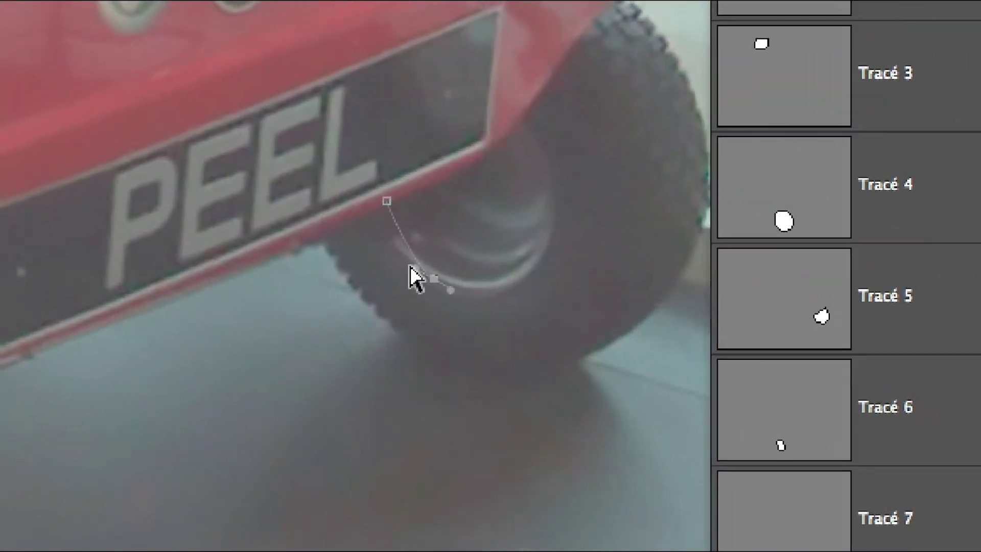
{"action": "left_click_drag", "start_coordinate": [415, 279], "coordinate": [375, 246]}
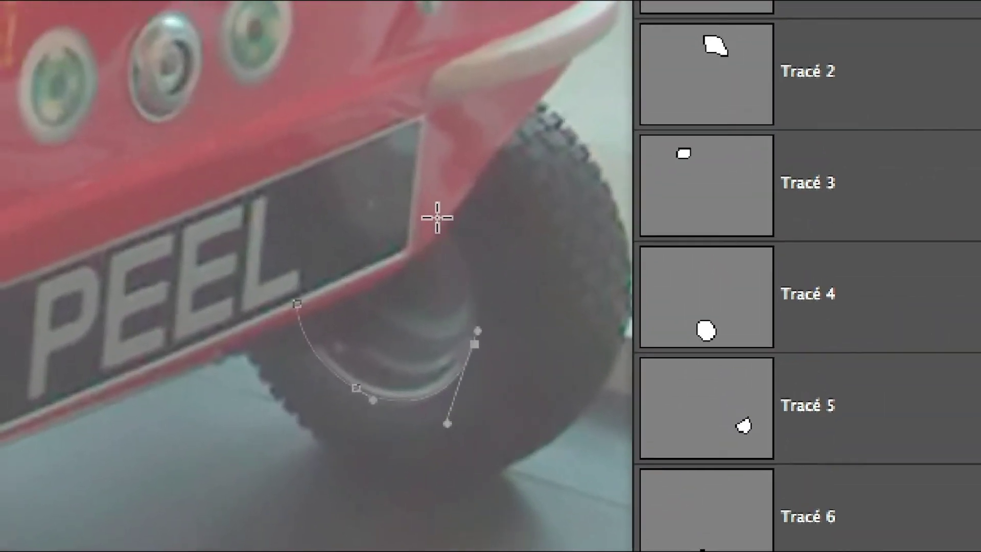
Step: Continue the rim path up its outer edge and close it across the bumper and number plate
{"action": "left_click", "coordinate": [434, 217]}
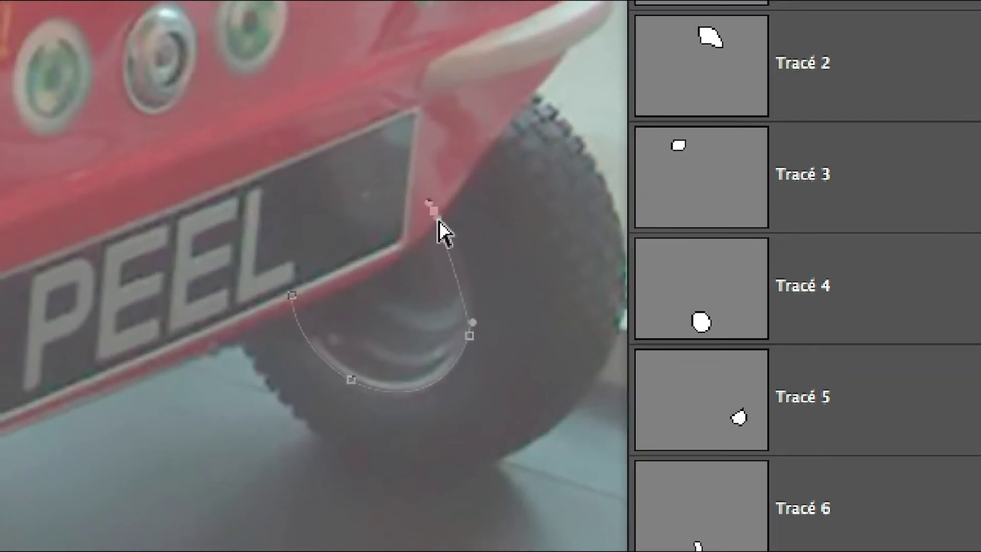
{"action": "left_click_drag", "start_coordinate": [437, 219], "coordinate": [476, 247]}
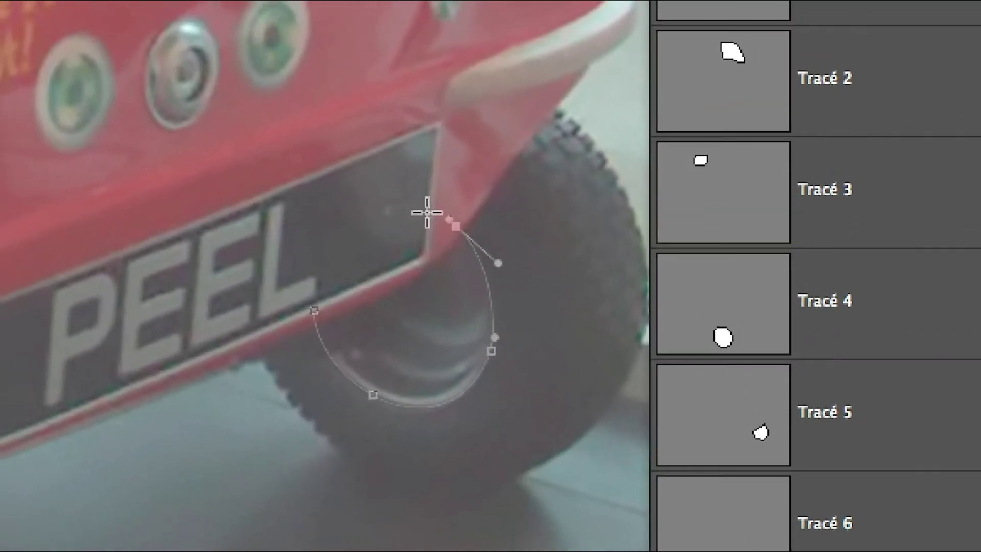
{"action": "left_click_drag", "start_coordinate": [424, 211], "coordinate": [370, 237]}
{"action": "left_click", "coordinate": [388, 240]}
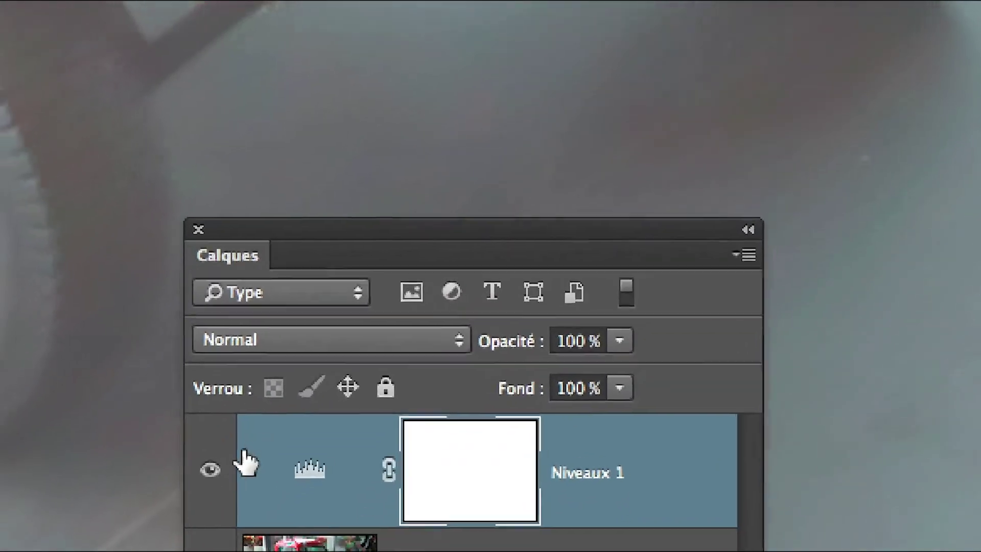
Step: Hide the Niveaux 1 adjustment layer and save the document
{"action": "left_click", "coordinate": [233, 462]}
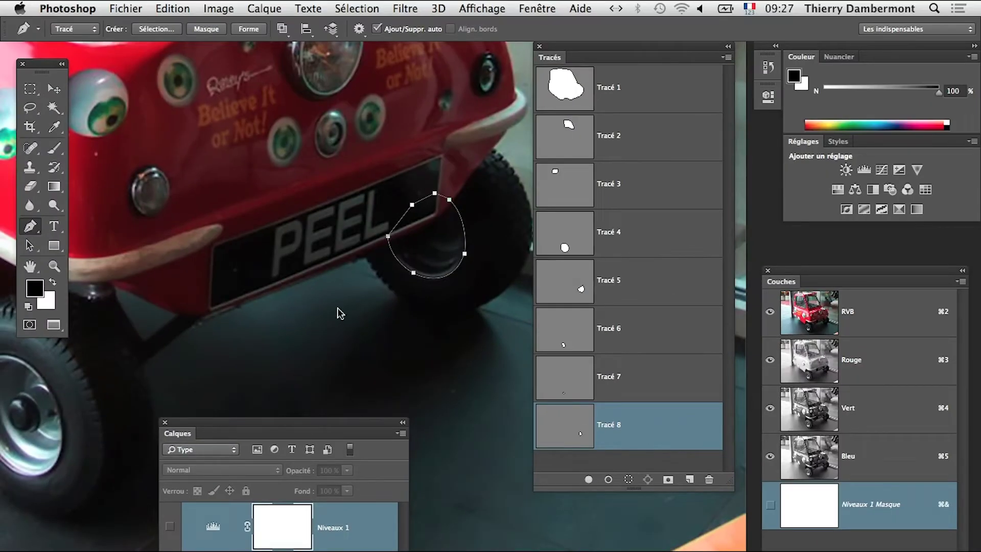
{"action": "left_click", "coordinate": [125, 8]}
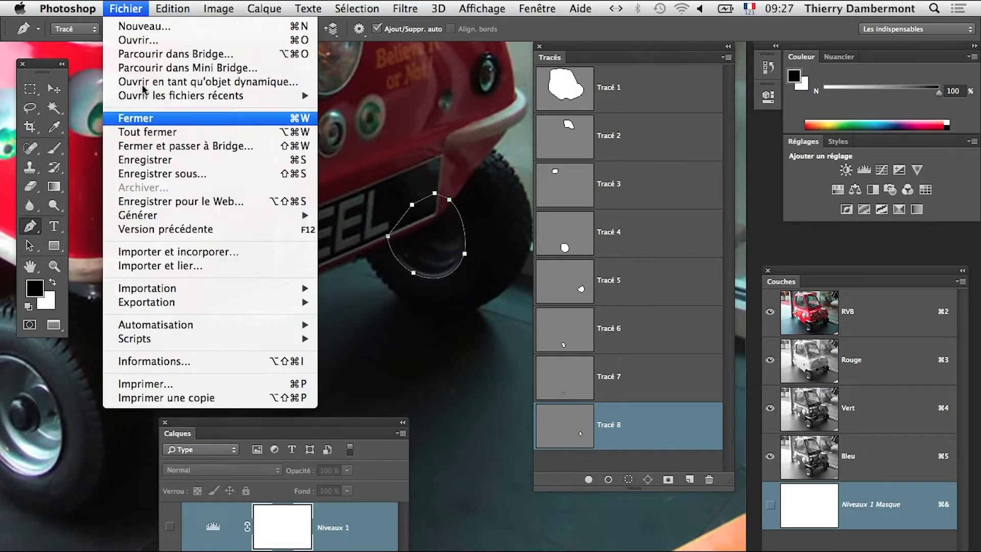
{"action": "left_click", "coordinate": [135, 156]}
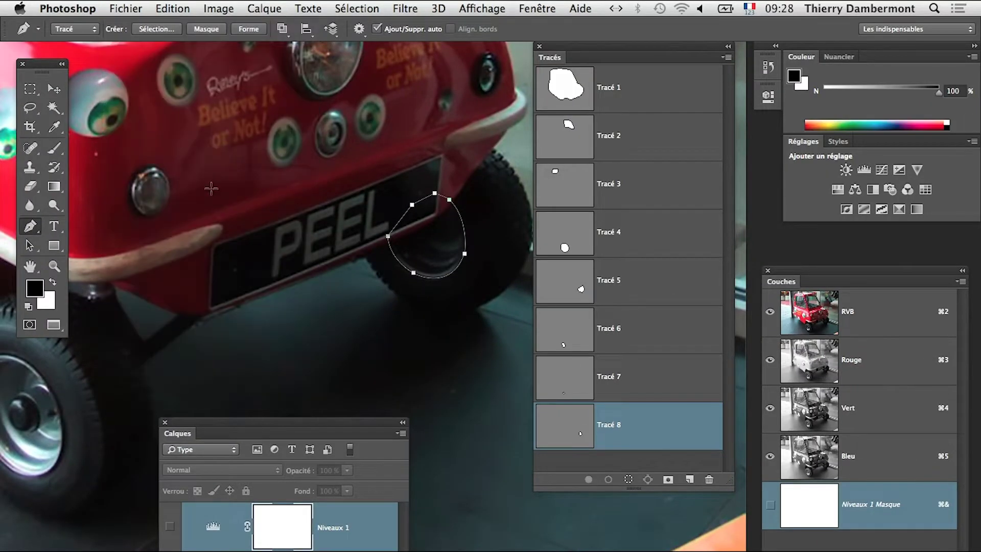
Step: Examine the Tracé 8 rim outline on the rear wheel and compare it with the front wheel at several magnifications
{"action": "left_click", "coordinate": [311, 283], "text": "alt"}
{"action": "left_click", "coordinate": [317, 294], "text": "alt"}
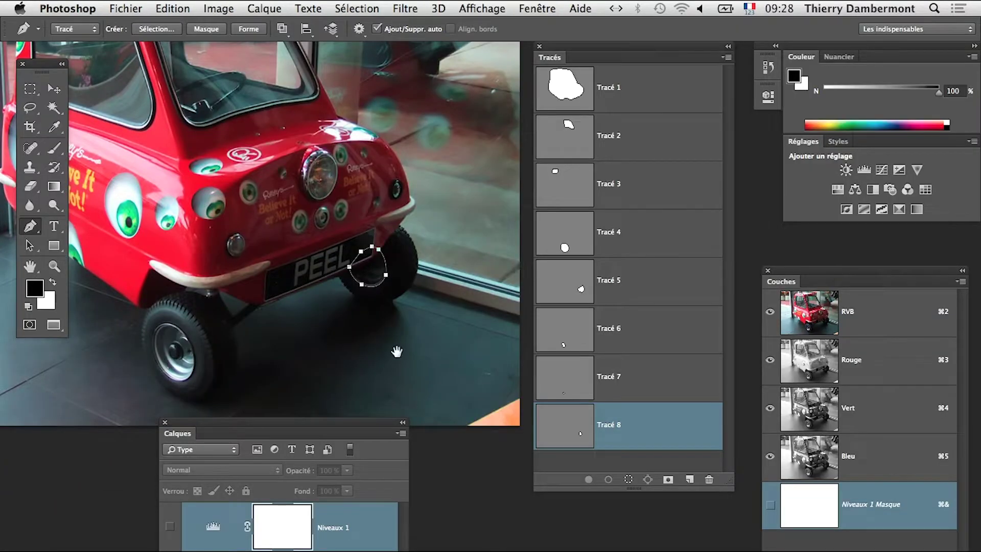
{"action": "left_click_drag", "start_coordinate": [397, 351], "coordinate": [421, 348]}
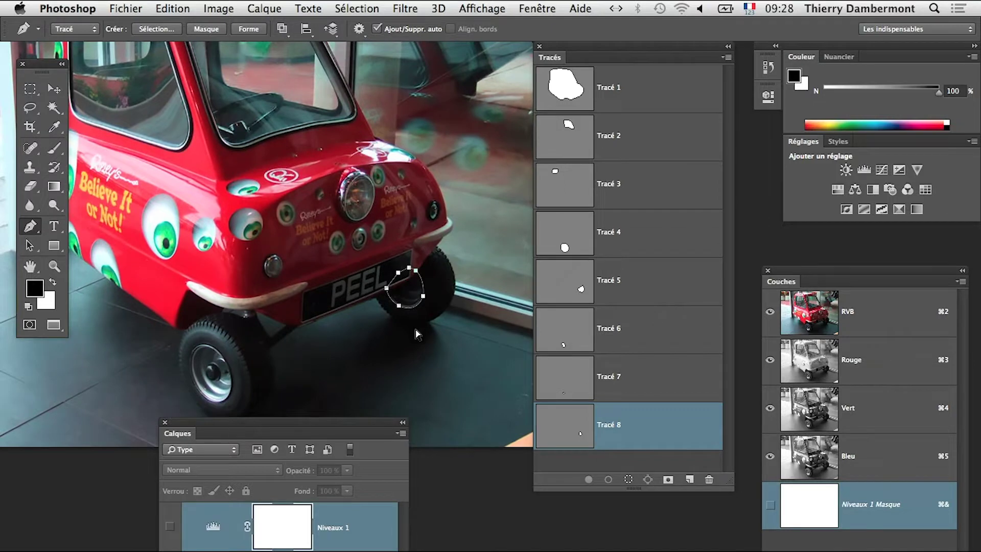
{"action": "left_click", "coordinate": [411, 328]}
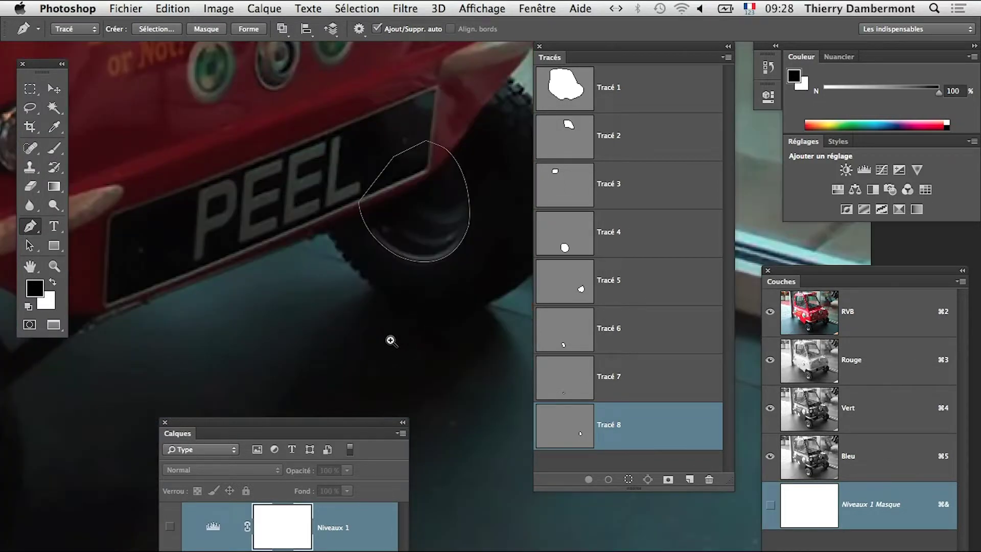
{"action": "left_click_drag", "start_coordinate": [288, 328], "coordinate": [433, 299]}
{"action": "left_click_drag", "start_coordinate": [320, 339], "coordinate": [402, 268]}
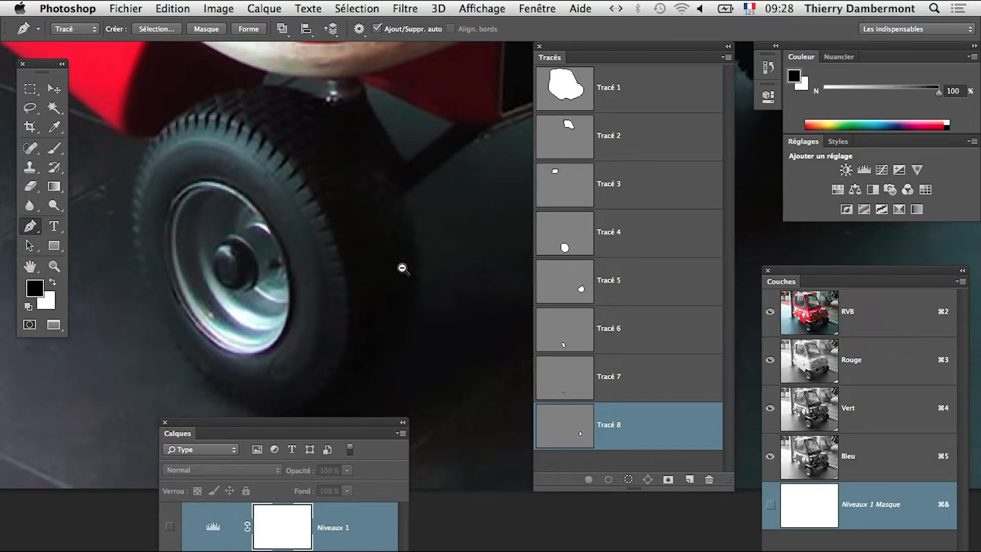
{"action": "left_click", "coordinate": [403, 269], "text": "alt"}
{"action": "left_click_drag", "start_coordinate": [423, 264], "coordinate": [283, 297]}
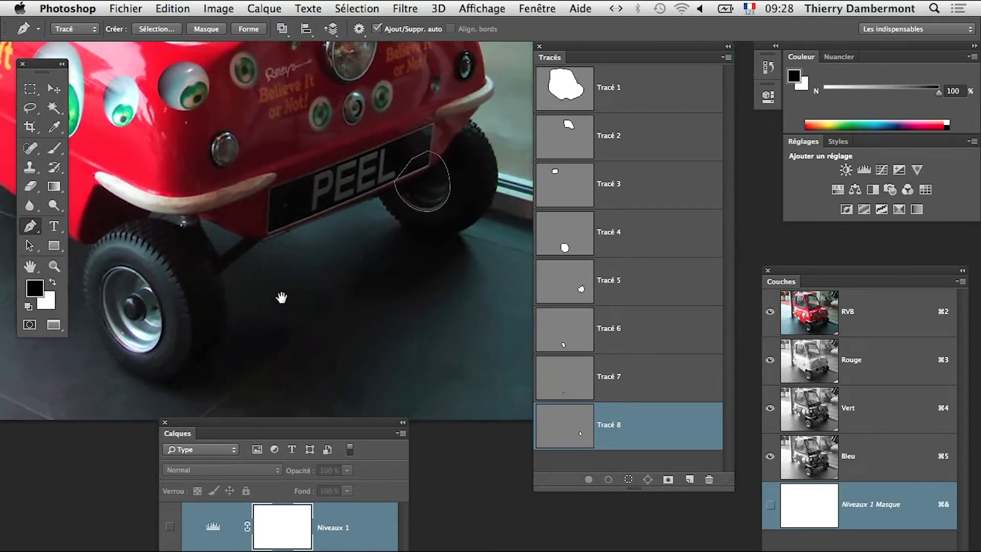
{"action": "left_click", "coordinate": [408, 222], "text": "super"}
{"action": "left_click_drag", "start_coordinate": [421, 234], "coordinate": [396, 276]}
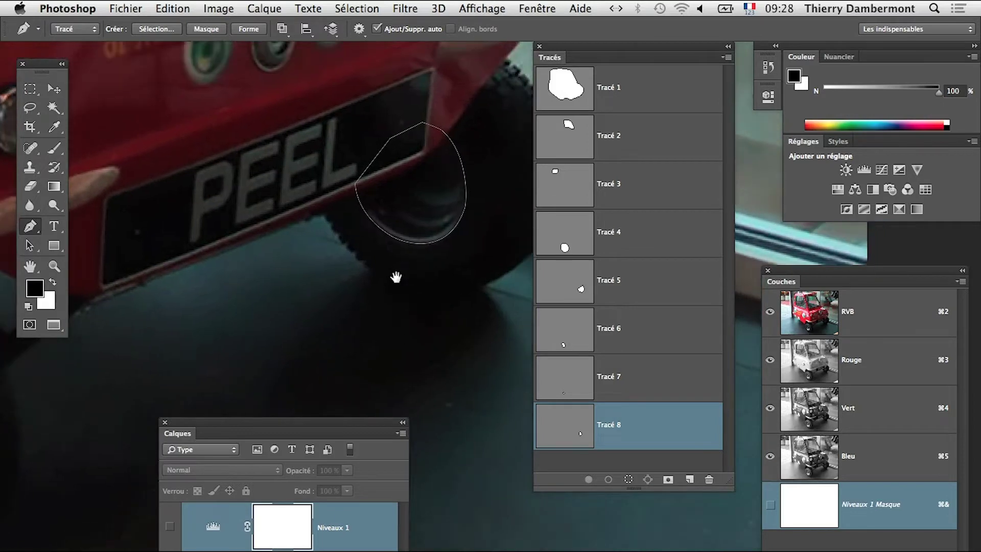
{"action": "left_click", "coordinate": [397, 277], "text": "alt"}
{"action": "left_click", "coordinate": [392, 280], "text": "alt"}
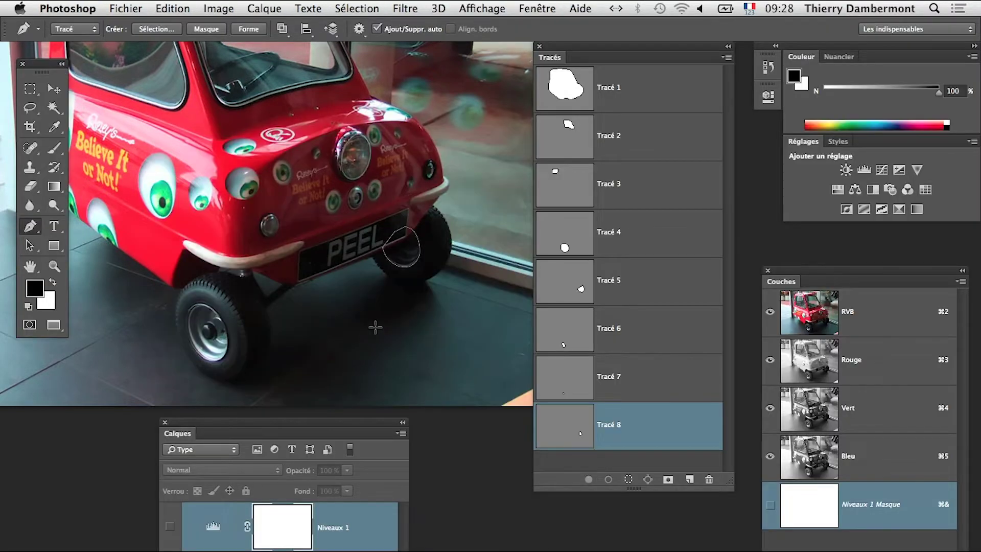
{"action": "left_click", "coordinate": [411, 281]}
{"action": "left_click", "coordinate": [406, 277]}
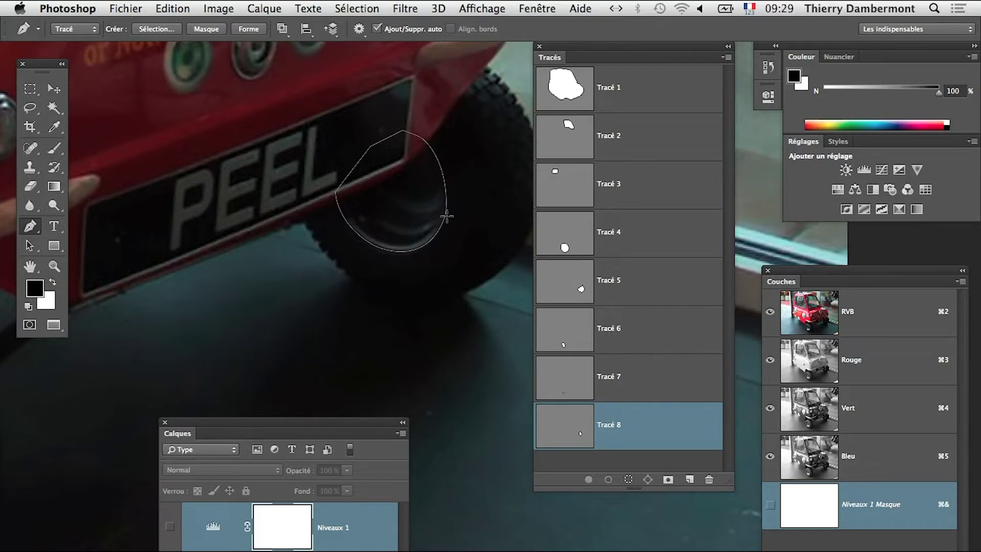
{"action": "left_click", "coordinate": [277, 265], "text": "alt"}
{"action": "left_click", "coordinate": [284, 297], "text": "alt"}
{"action": "left_click_drag", "start_coordinate": [265, 319], "coordinate": [340, 290]}
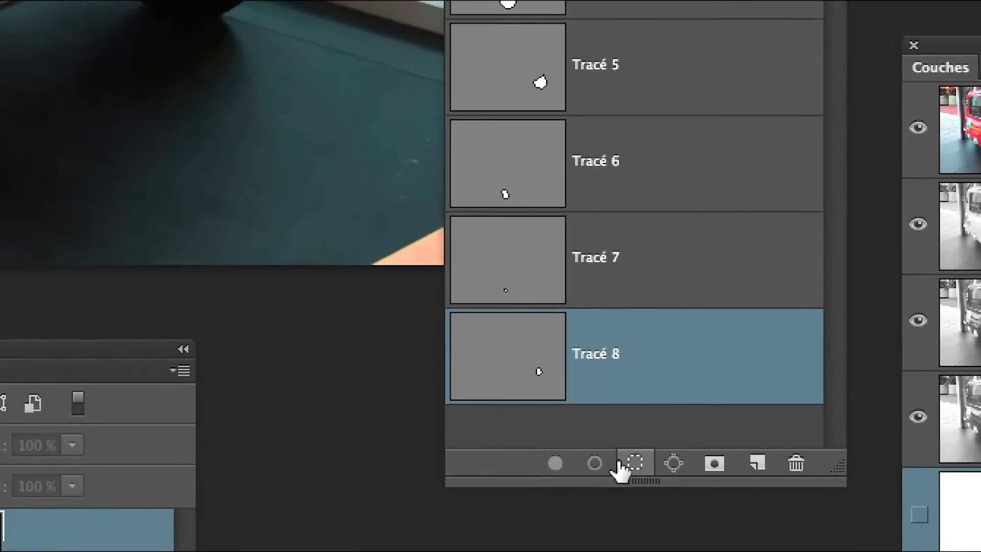
Step: Load the Tracé 5 rear wheel outline as a selection, reduce it to the visible tyre, and deselect it
{"action": "left_click", "coordinate": [611, 458]}
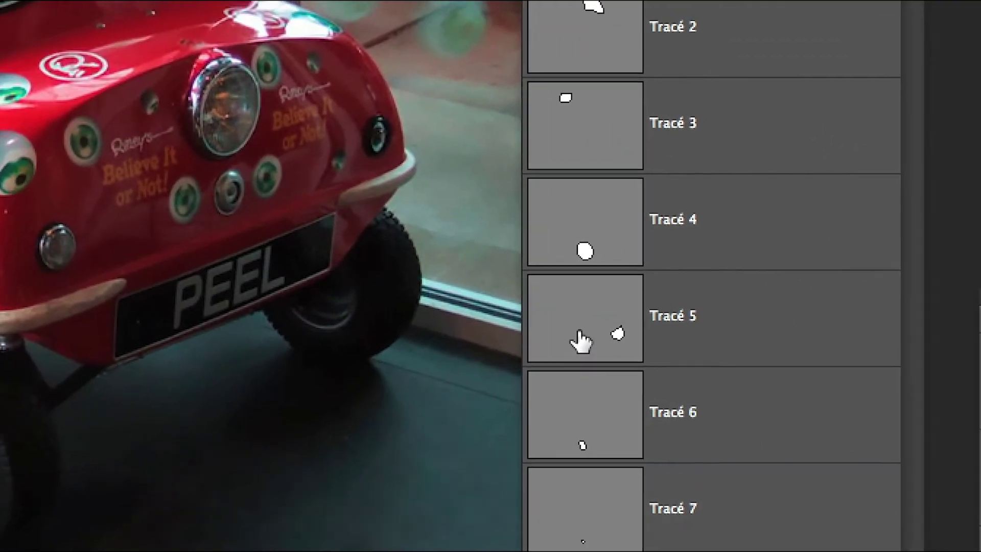
{"action": "left_click", "coordinate": [579, 341]}
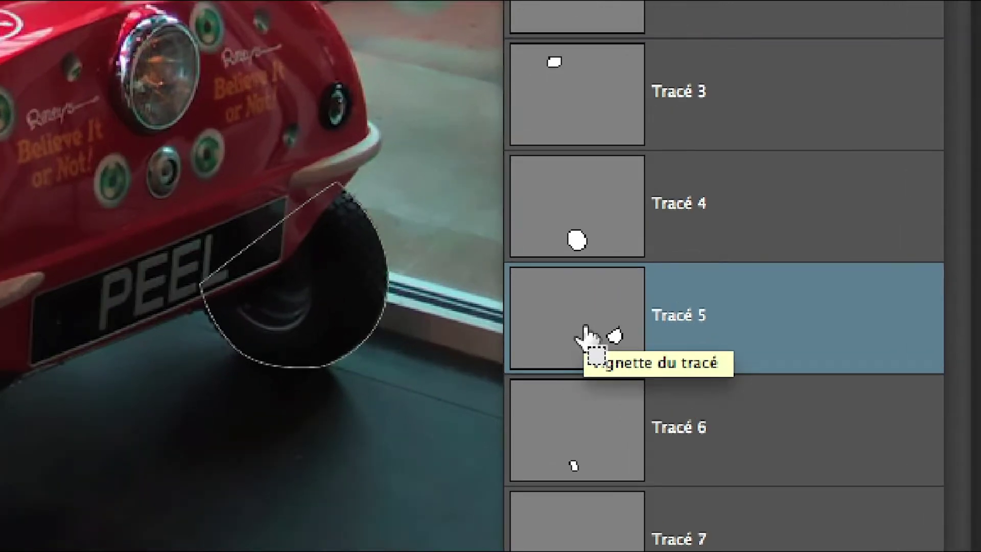
{"action": "left_click", "coordinate": [580, 335], "text": "ctrl"}
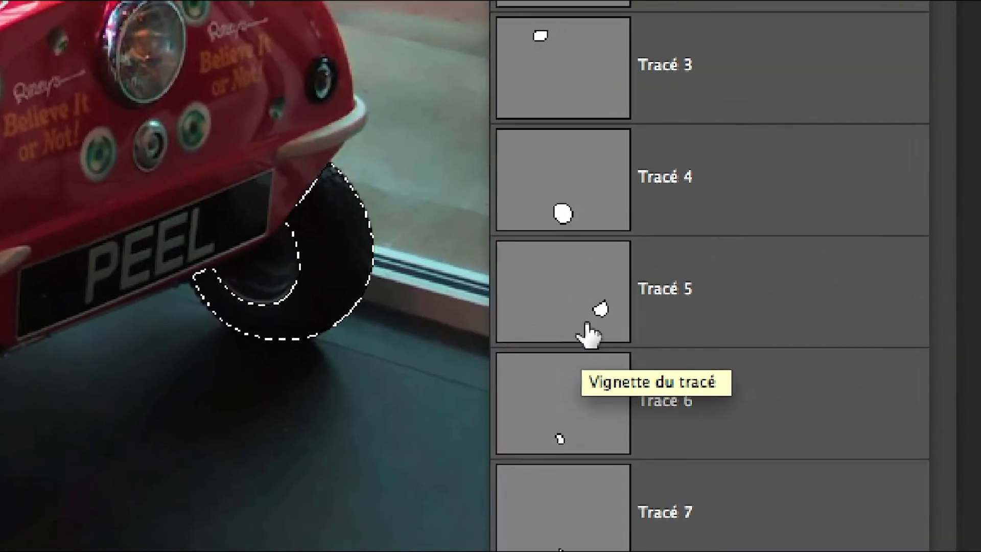
{"action": "key", "text": "super+d"}
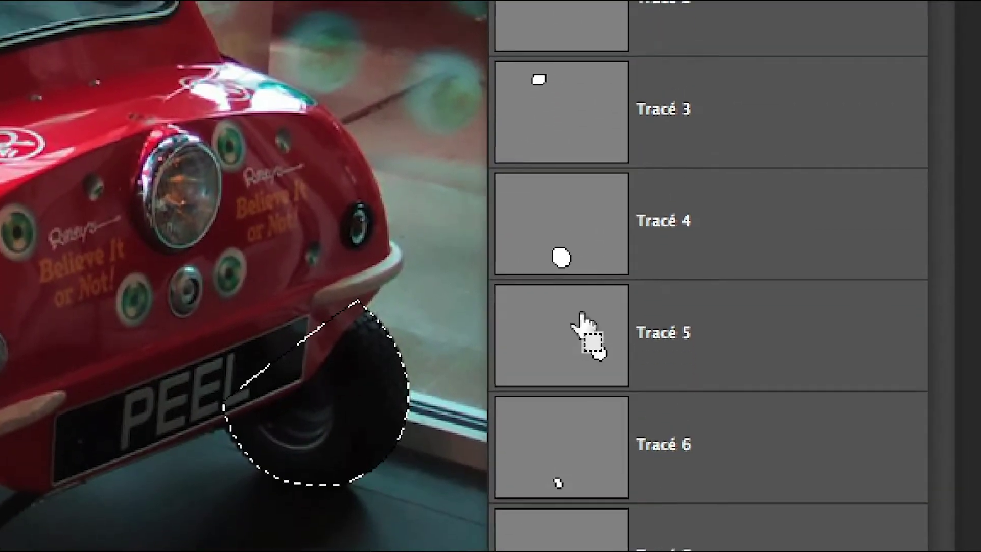
Step: Select only the rear tyre by subtracting the Tracé 1 body and Tracé 8 rim outlines from the Tracé 5 selection
{"action": "left_click", "coordinate": [579, 192], "text": "alt+super"}
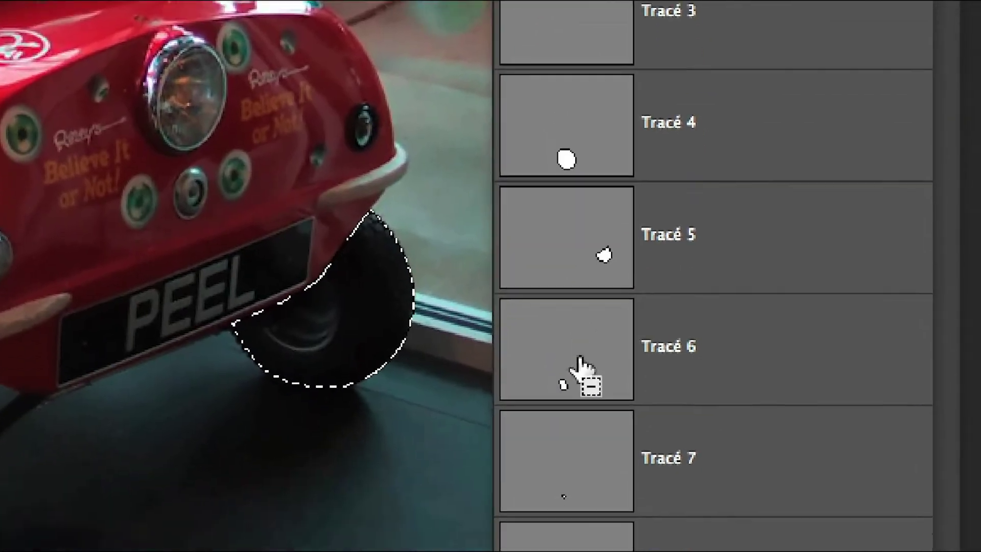
{"action": "left_click", "coordinate": [575, 424], "text": "alt+super"}
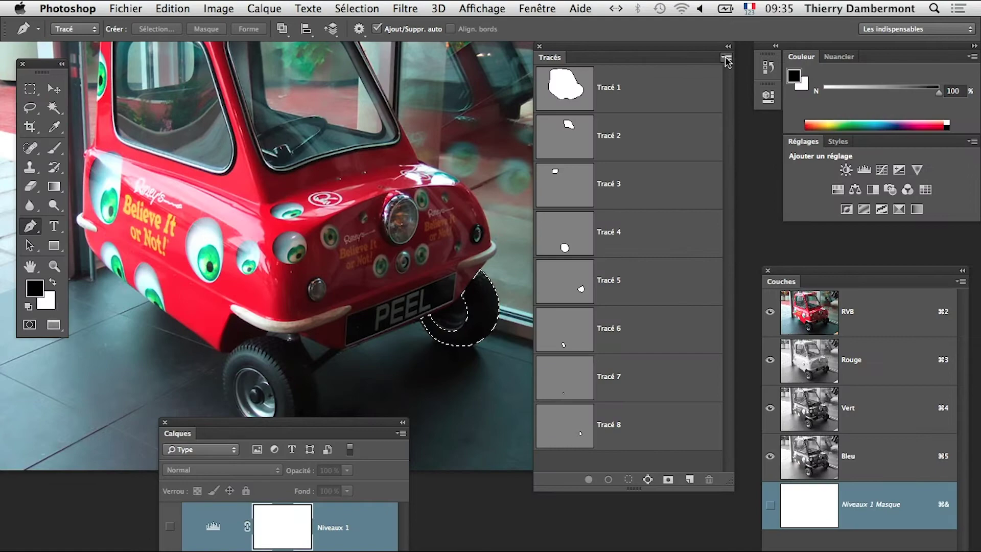
Step: Check the thumbnail size options of the paths list without changing them
{"action": "left_click", "coordinate": [725, 57]}
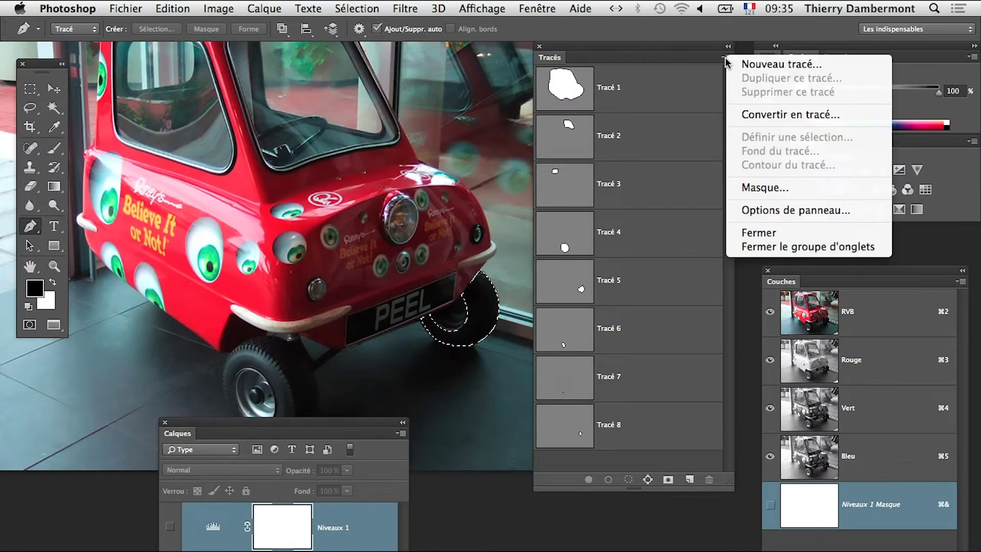
{"action": "left_click", "coordinate": [781, 220]}
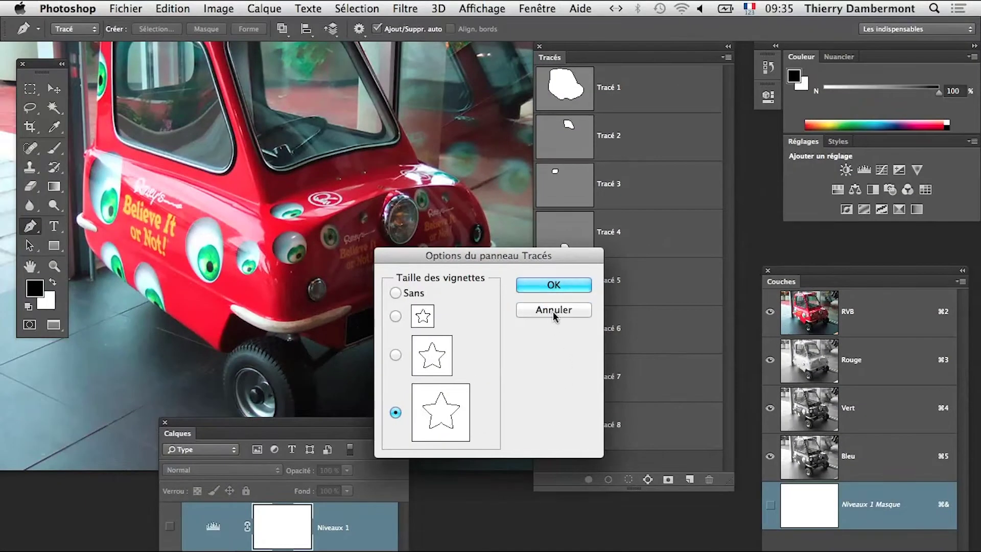
{"action": "left_click", "coordinate": [552, 311]}
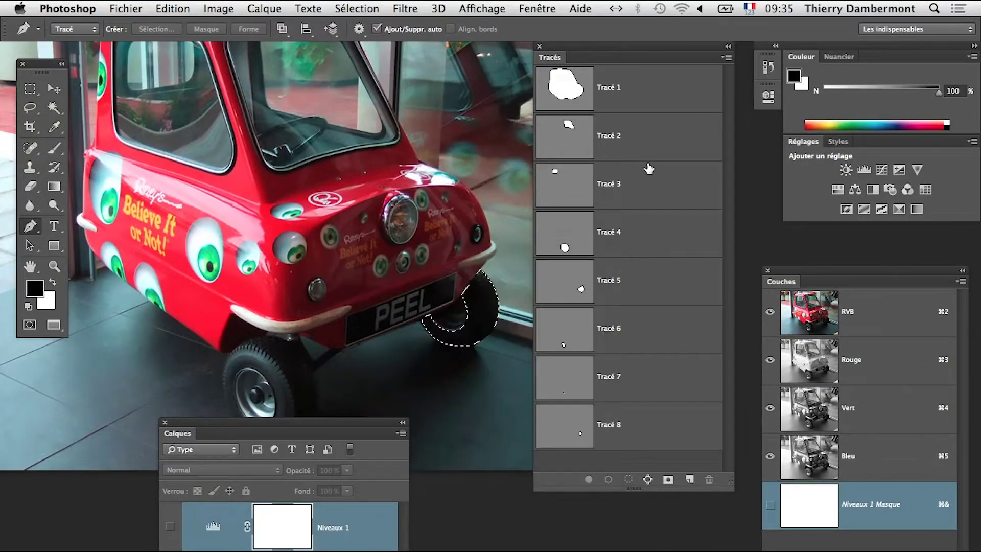
{"action": "left_click", "coordinate": [726, 57]}
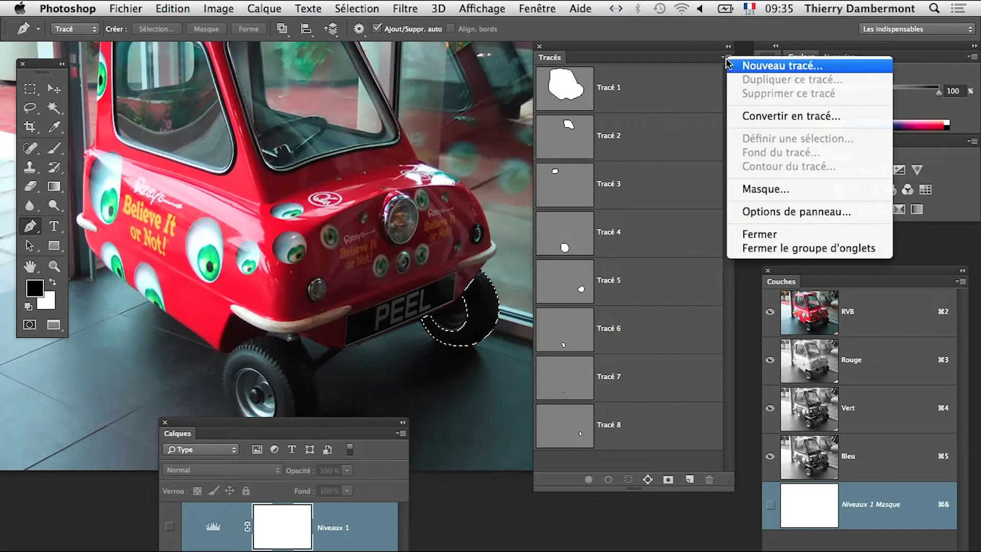
{"action": "left_click", "coordinate": [791, 213]}
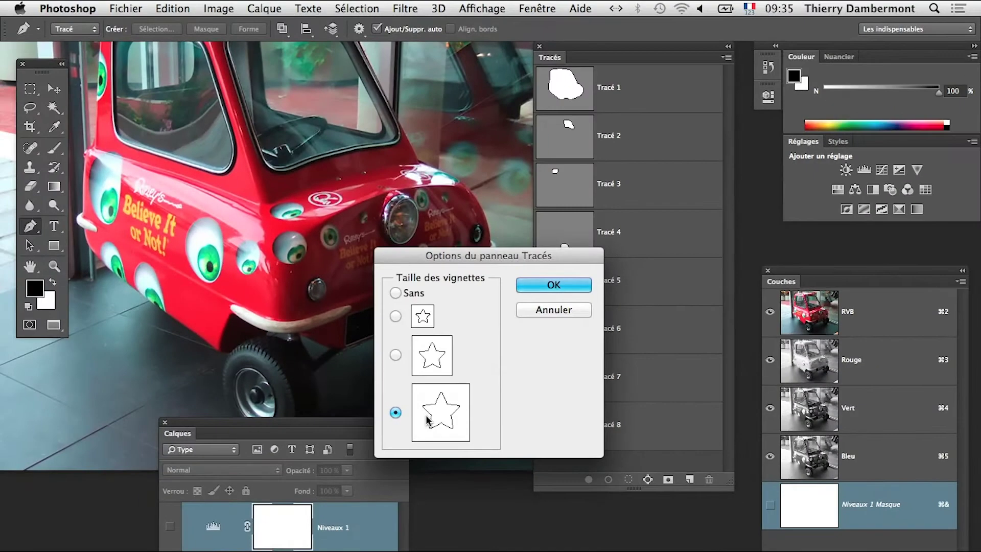
{"action": "left_click", "coordinate": [629, 207]}
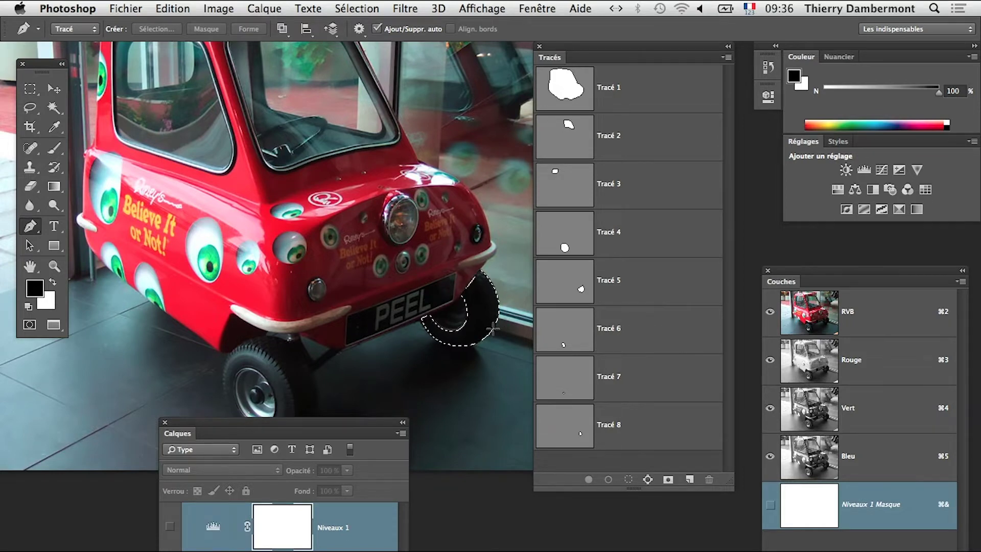
Step: Save the current tyre selection as a new channel named "pneu avant gauche"
{"action": "left_click", "coordinate": [337, 7]}
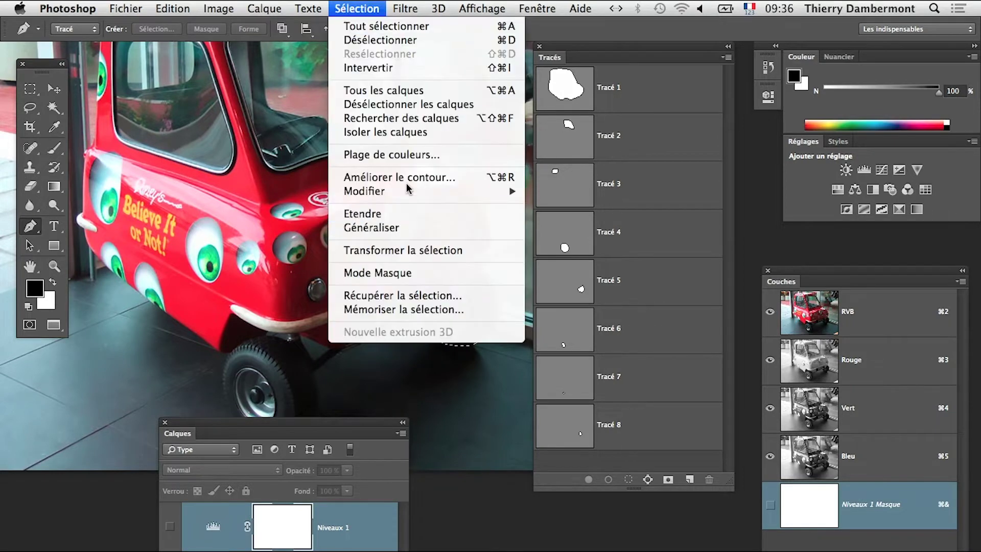
{"action": "left_click", "coordinate": [428, 309]}
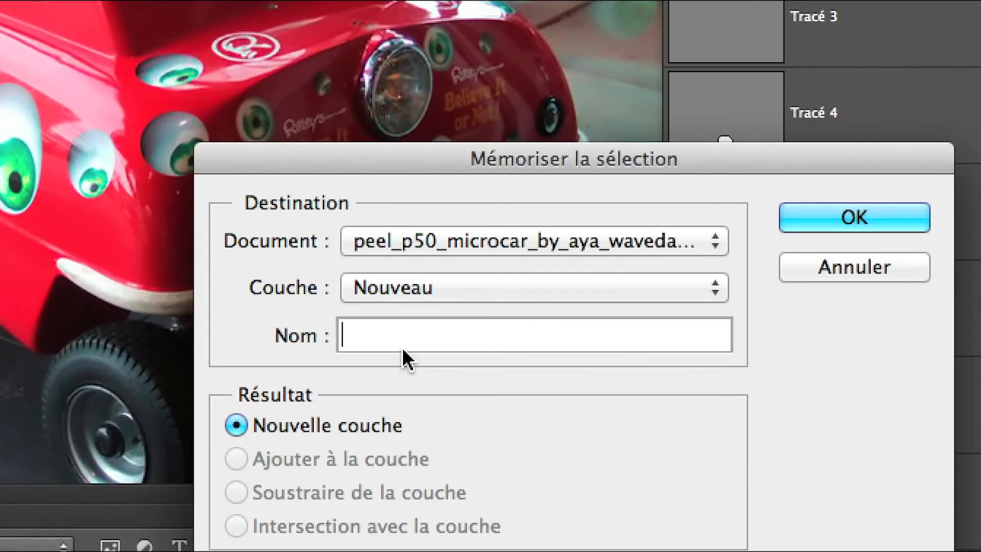
{"action": "type", "text": "ROU"}
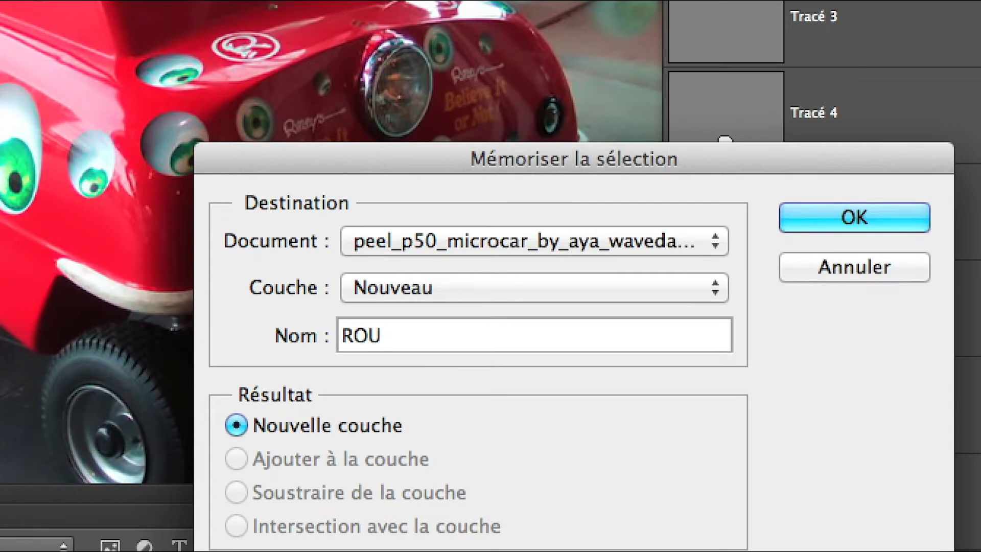
{"action": "key", "text": "BackSpace"}
{"action": "key", "text": "BackSpace"}
{"action": "key", "text": "BackSpace"}
{"action": "type", "text": "roue avant"}
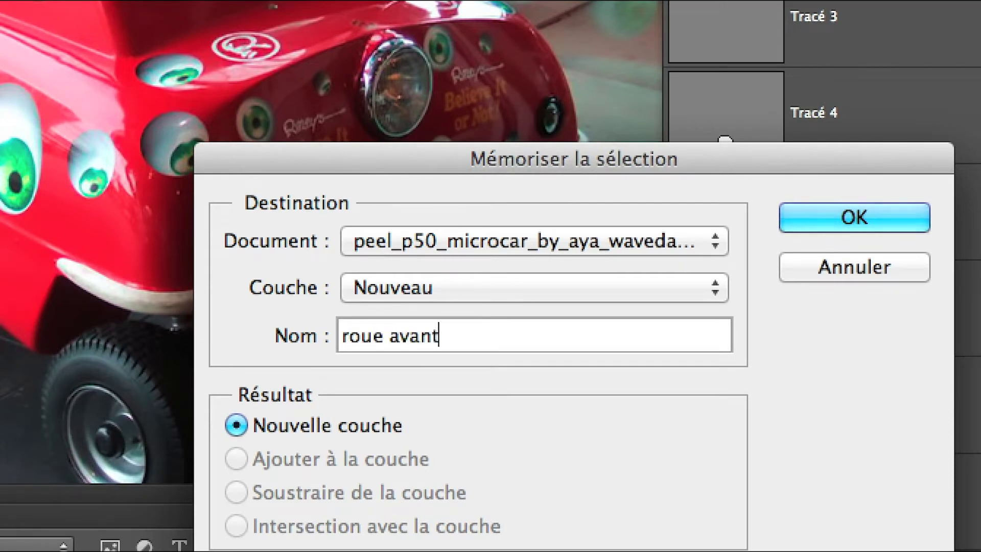
{"action": "type", "text": " gauche"}
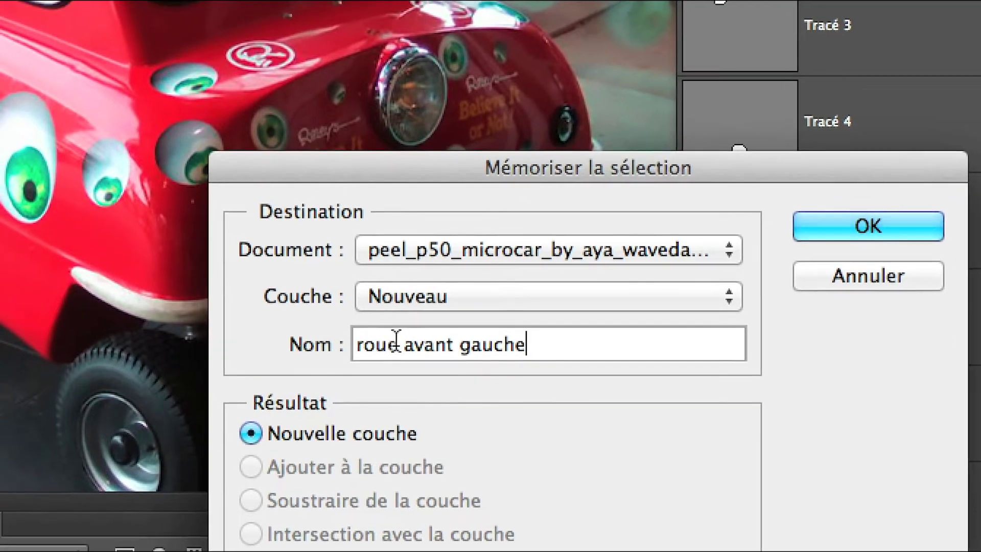
{"action": "left_click_drag", "start_coordinate": [382, 335], "coordinate": [338, 334]}
{"action": "type", "text": "pneu"}
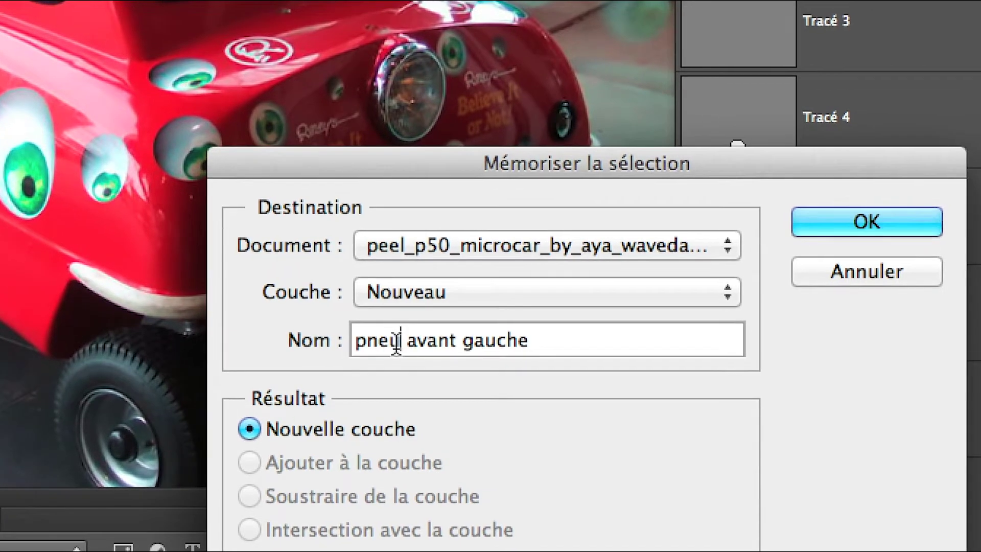
{"action": "left_click_drag", "start_coordinate": [428, 342], "coordinate": [395, 343]}
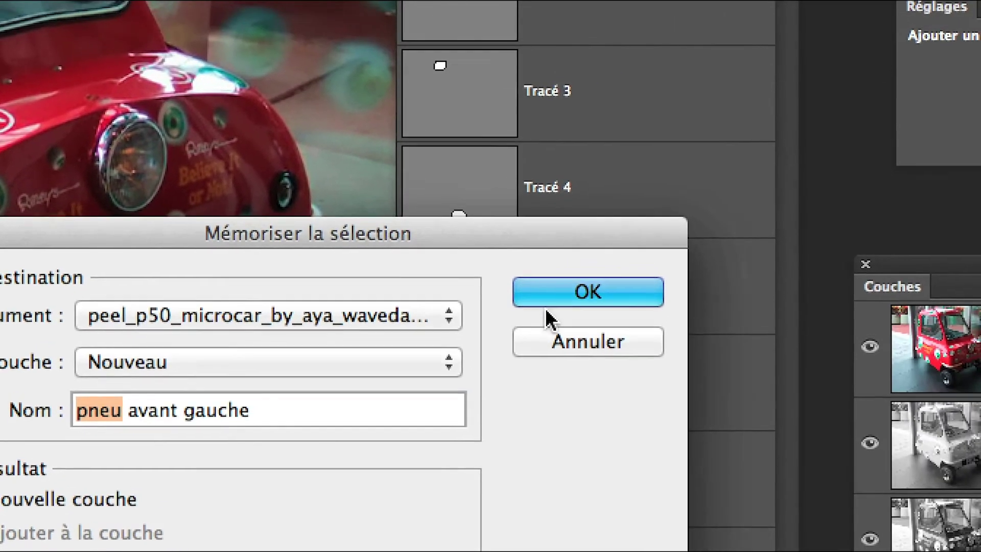
{"action": "left_click", "coordinate": [847, 225]}
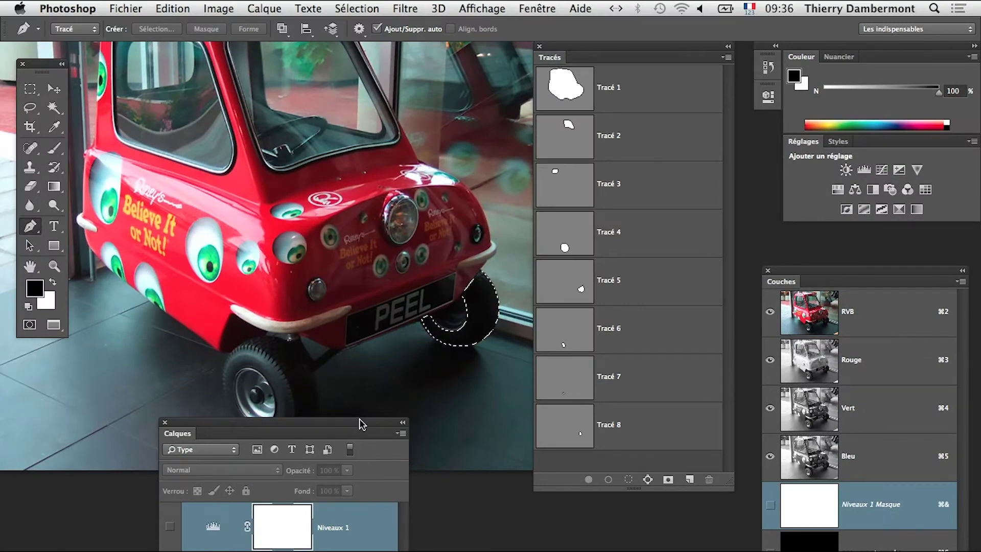
Step: Select only the tyre of the near front wheel by subtracting the Tracé 6 rim outline from the Tracé 4 selection
{"action": "left_click_drag", "start_coordinate": [363, 422], "coordinate": [327, 495]}
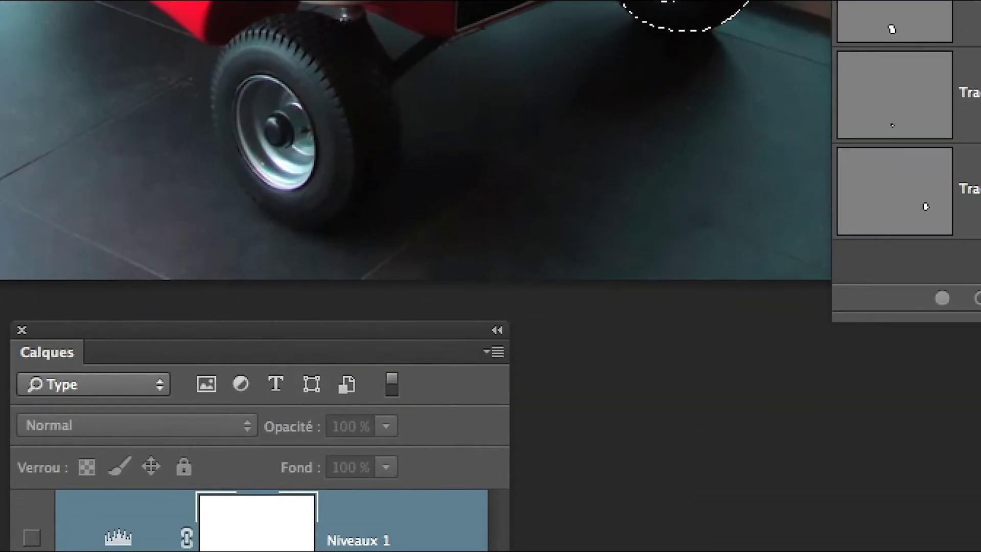
{"action": "left_click", "coordinate": [358, 551]}
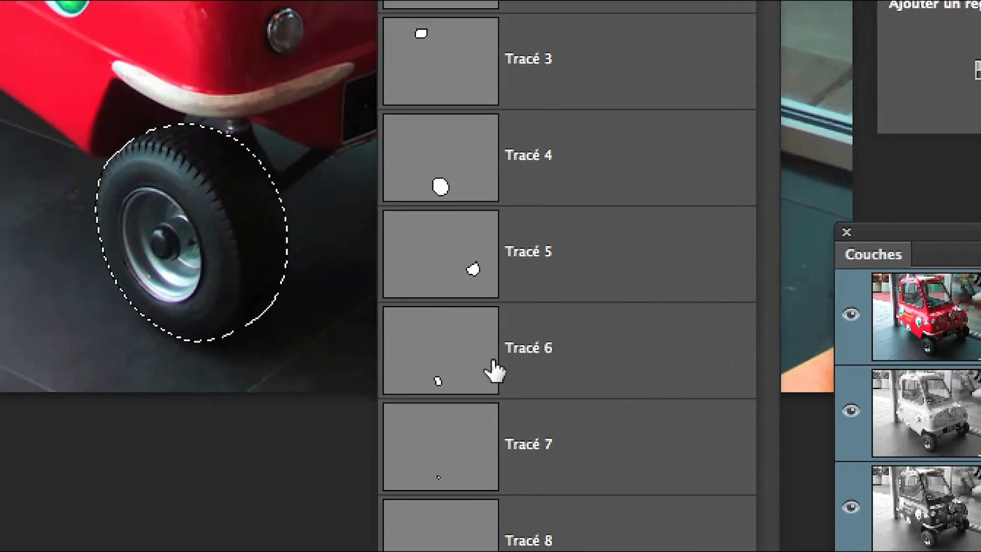
{"action": "left_click", "coordinate": [436, 351], "text": "alt+super"}
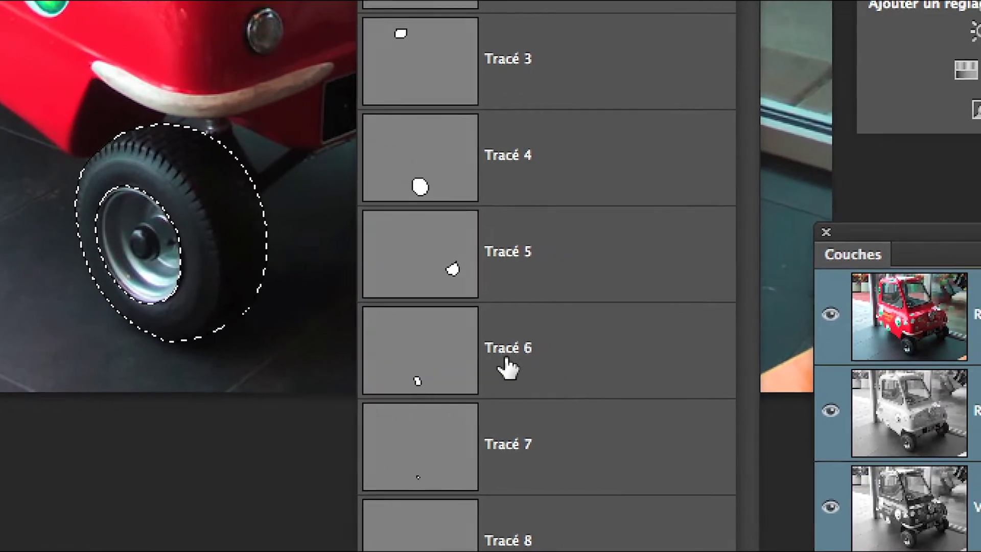
Step: Rename path Tracé 6 as "jante avant droit" and path Tracé 7 as "capuchon avant droit"
{"action": "double_click", "coordinate": [542, 356]}
{"action": "key", "text": "BackSpace"}
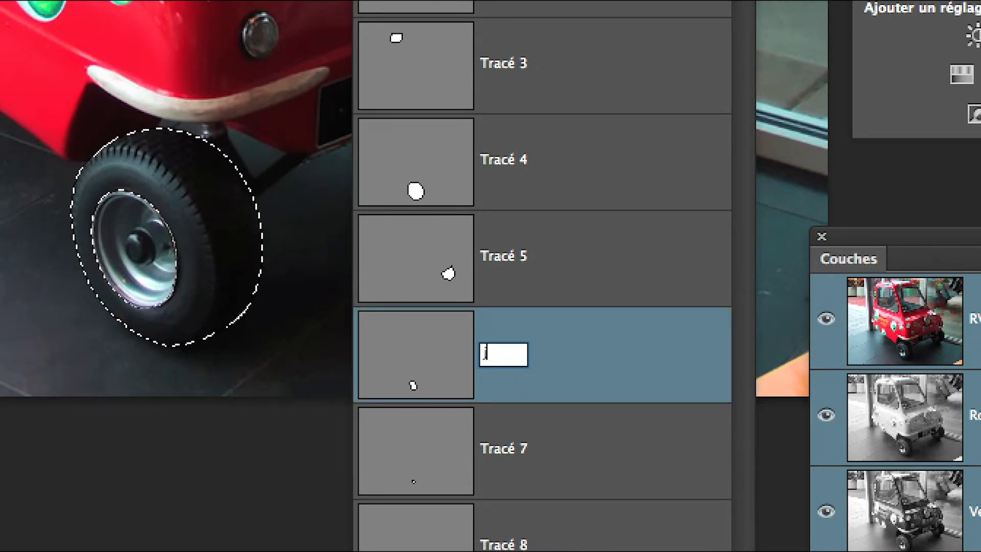
{"action": "type", "text": "jante avant droit"}
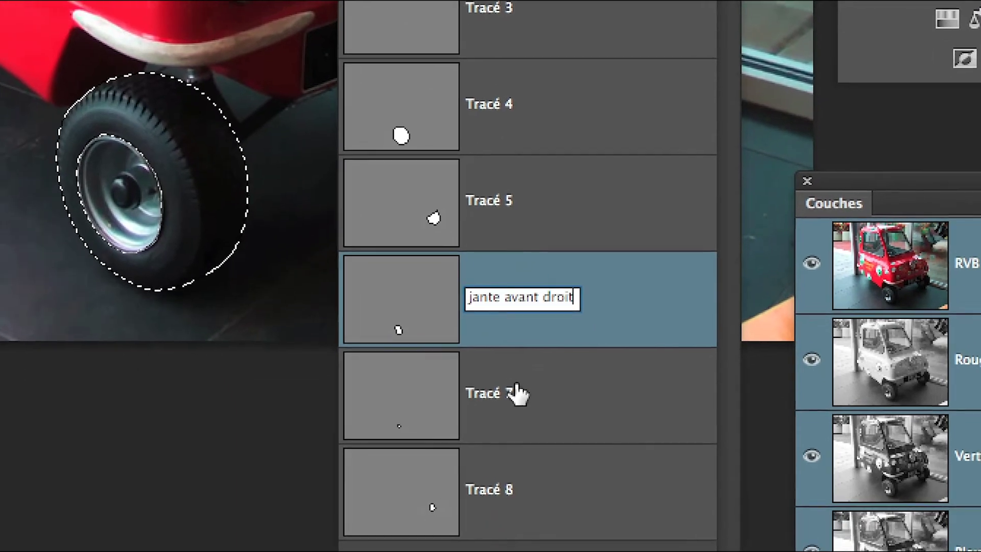
{"action": "left_click", "coordinate": [521, 460]}
{"action": "double_click", "coordinate": [511, 448]}
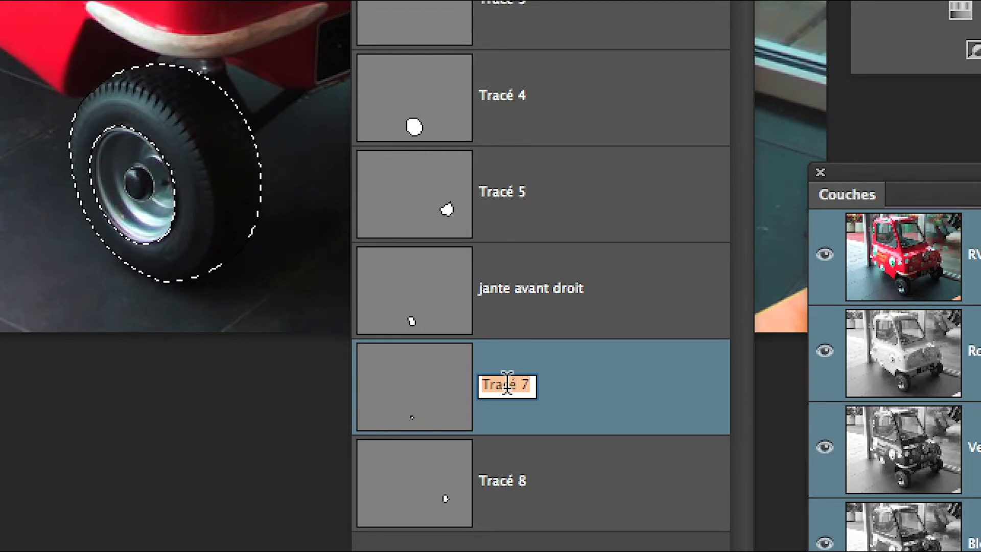
{"action": "type", "text": "capuchon avant droit"}
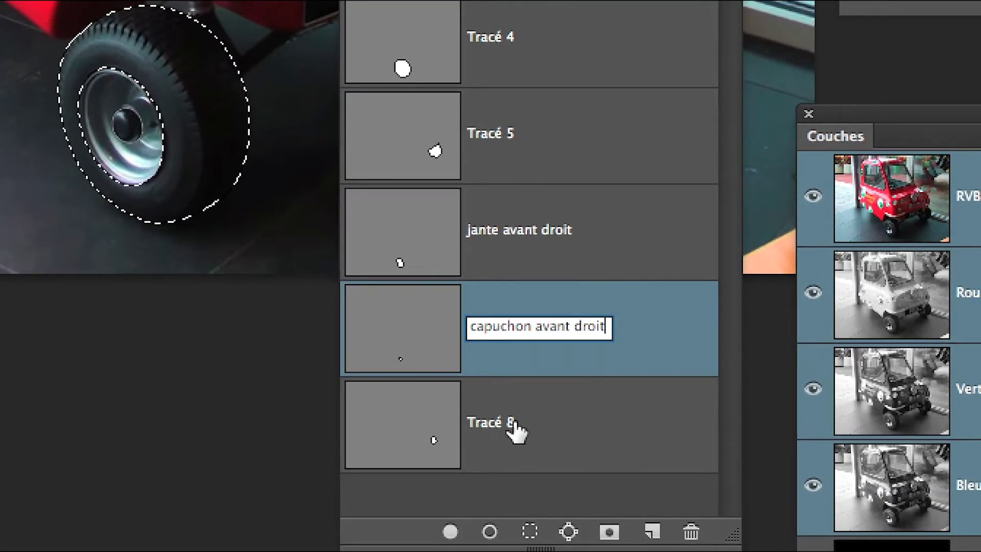
Step: Identify the Tracé 8 rim outline on the far wheel and rename the path as "jante avant gauche"
{"action": "left_click", "coordinate": [513, 424]}
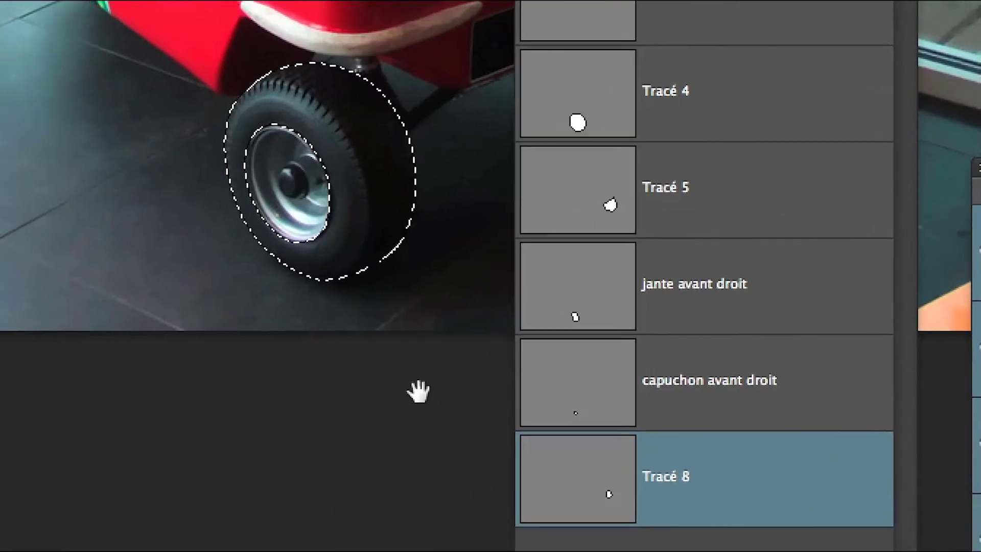
{"action": "left_click_drag", "start_coordinate": [244, 338], "coordinate": [123, 367]}
{"action": "left_click_drag", "start_coordinate": [421, 392], "coordinate": [551, 378]}
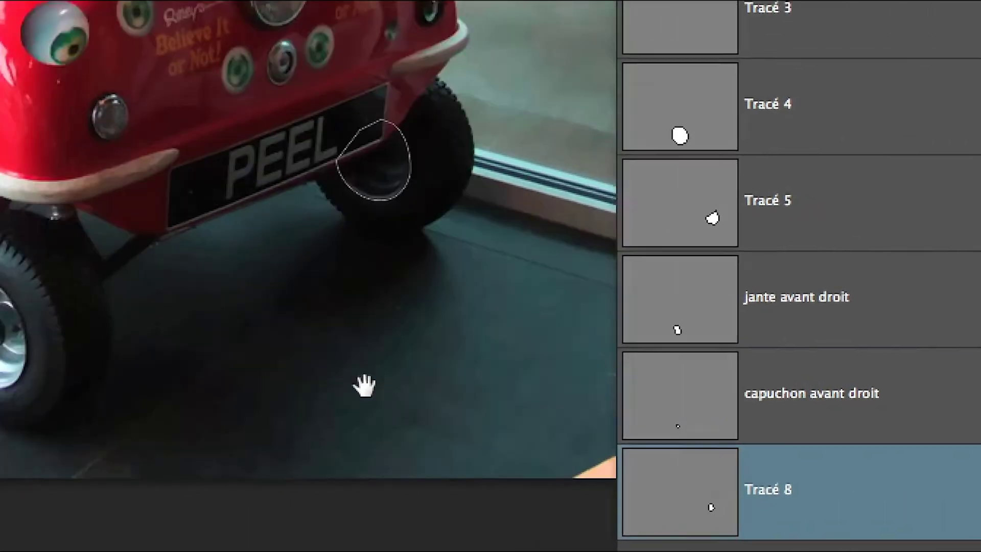
{"action": "left_click_drag", "start_coordinate": [339, 354], "coordinate": [416, 400]}
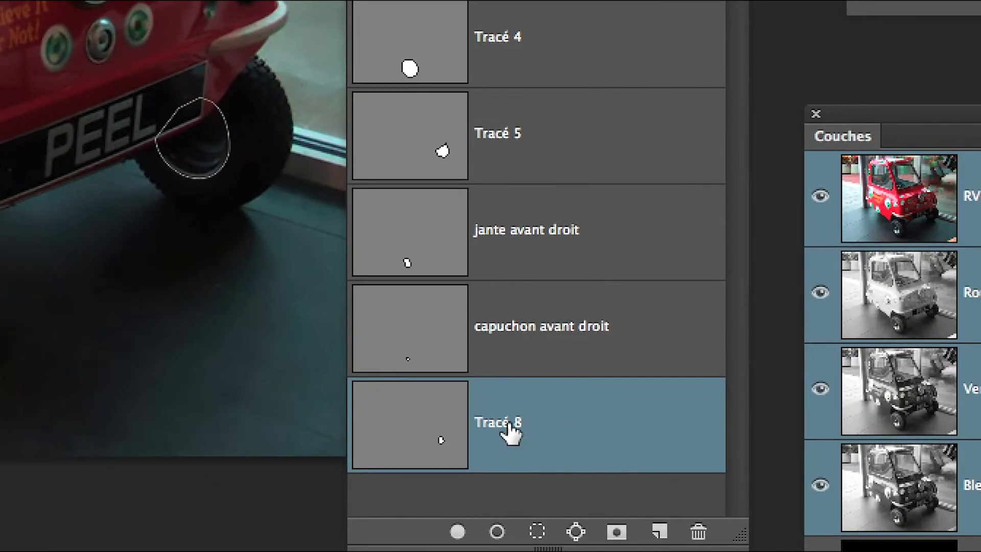
{"action": "double_click", "coordinate": [582, 422]}
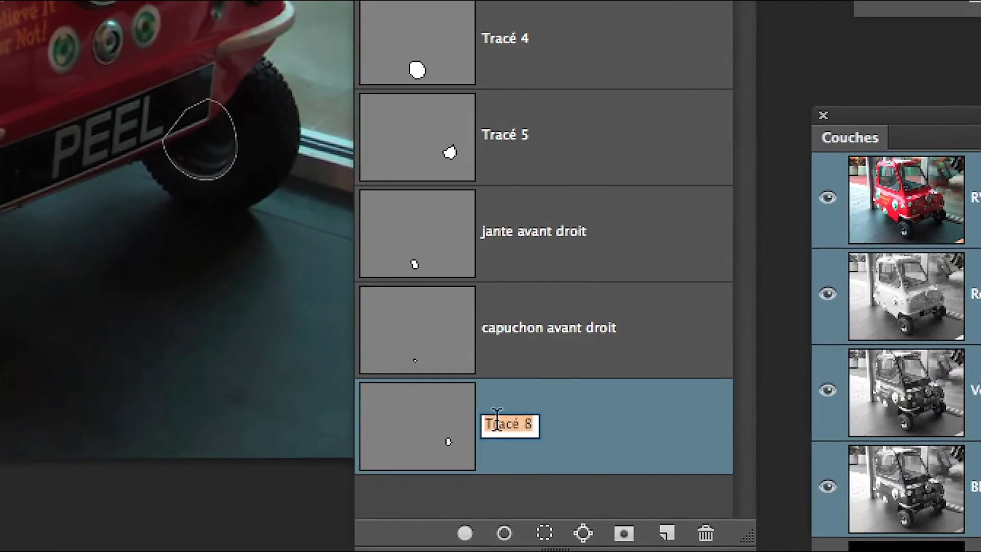
{"action": "type", "text": "jante a"}
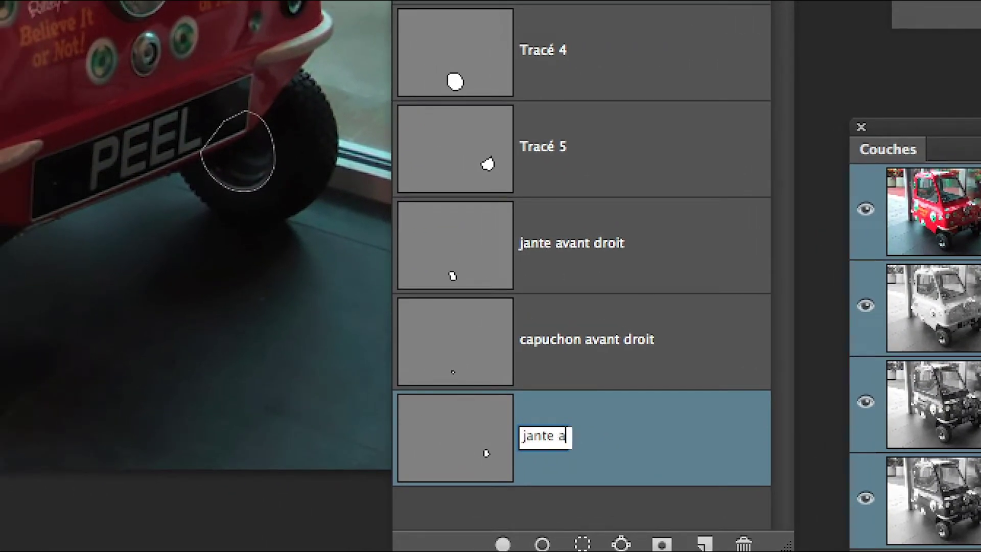
{"action": "type", "text": "vant gauch"}
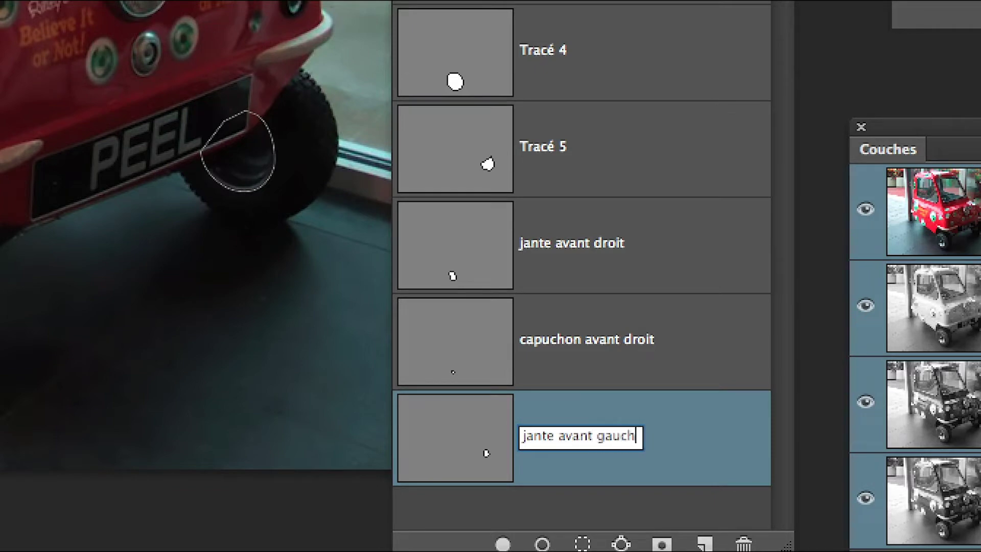
{"action": "type", "text": "e"}
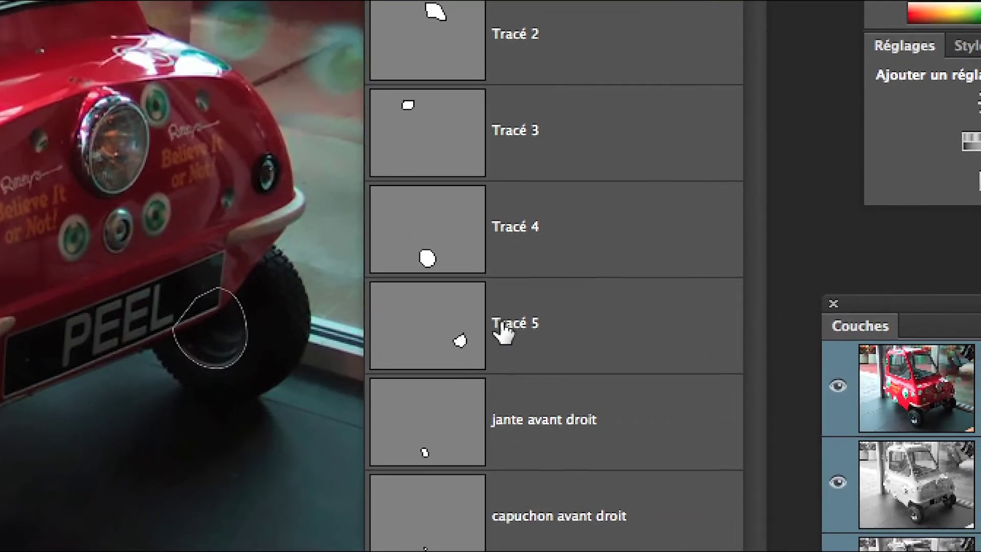
Step: Rename path Tracé 5, the outline of the far wheel, as "roue avant gauche"
{"action": "double_click", "coordinate": [526, 149]}
{"action": "left_click", "coordinate": [508, 324]}
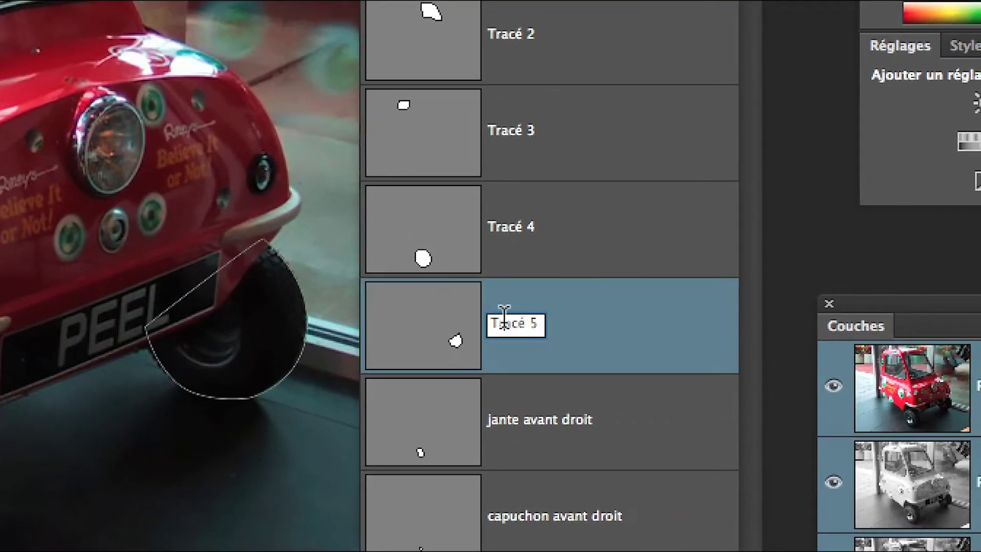
{"action": "key", "text": "super+a"}
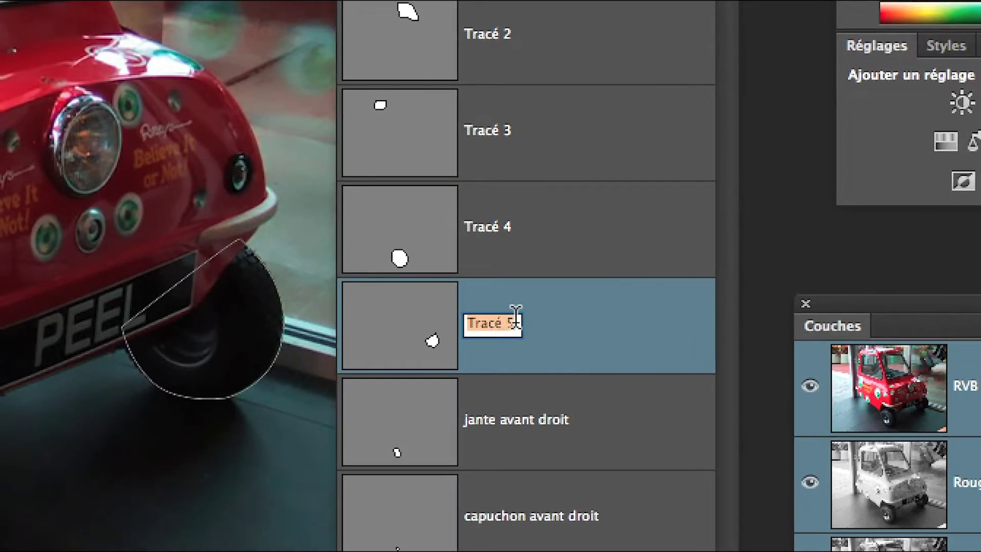
{"action": "type", "text": "roue avan"}
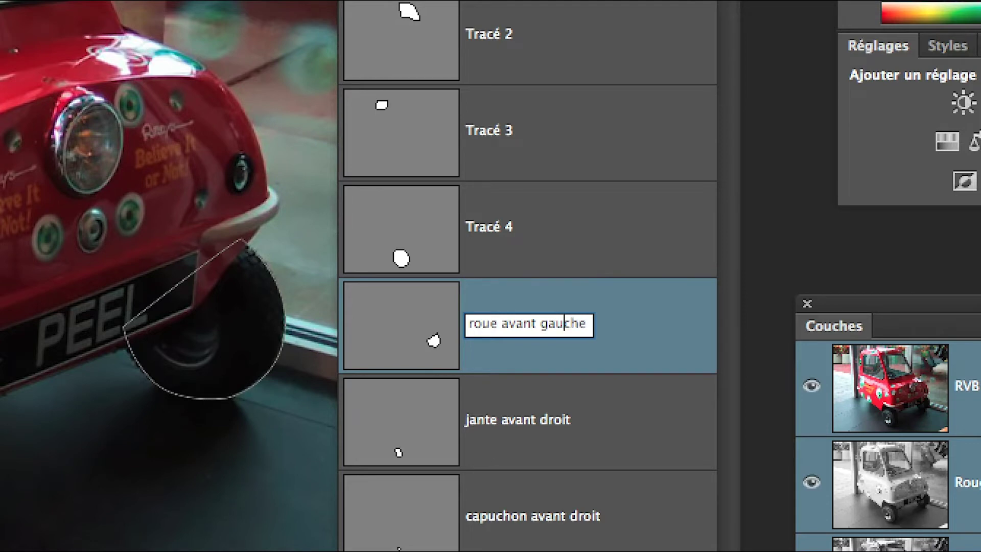
{"action": "type", "text": "t gauche"}
{"action": "key", "text": "Return"}
Step: Rename path Tracé 4, the outline of the near front wheel, as "roue avant droit"
{"action": "left_click", "coordinate": [420, 246]}
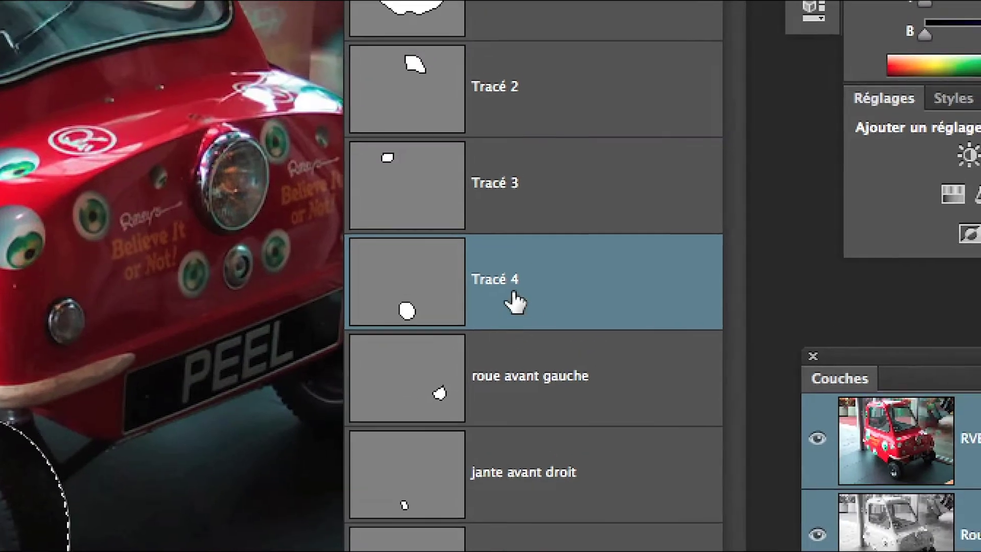
{"action": "double_click", "coordinate": [717, 173]}
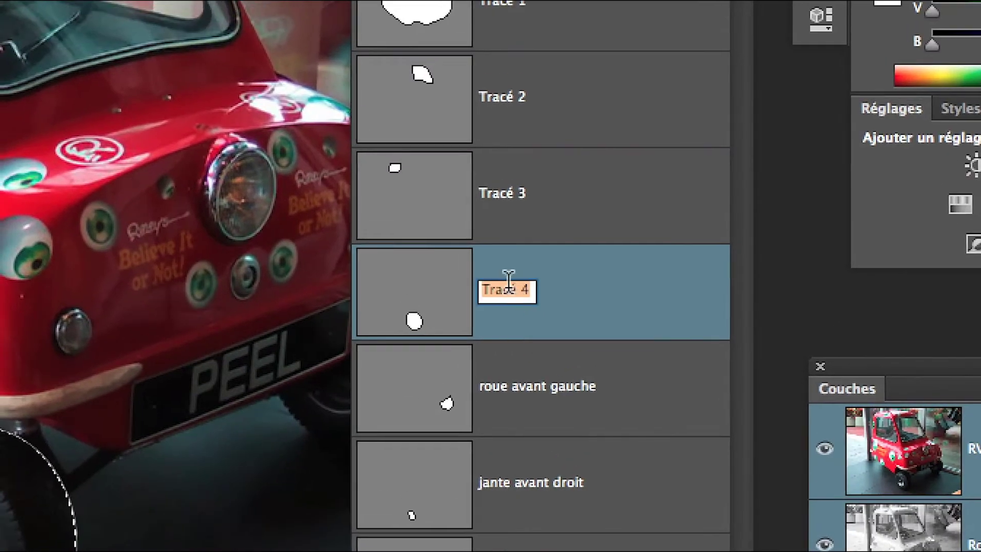
{"action": "type", "text": "roue avant d"}
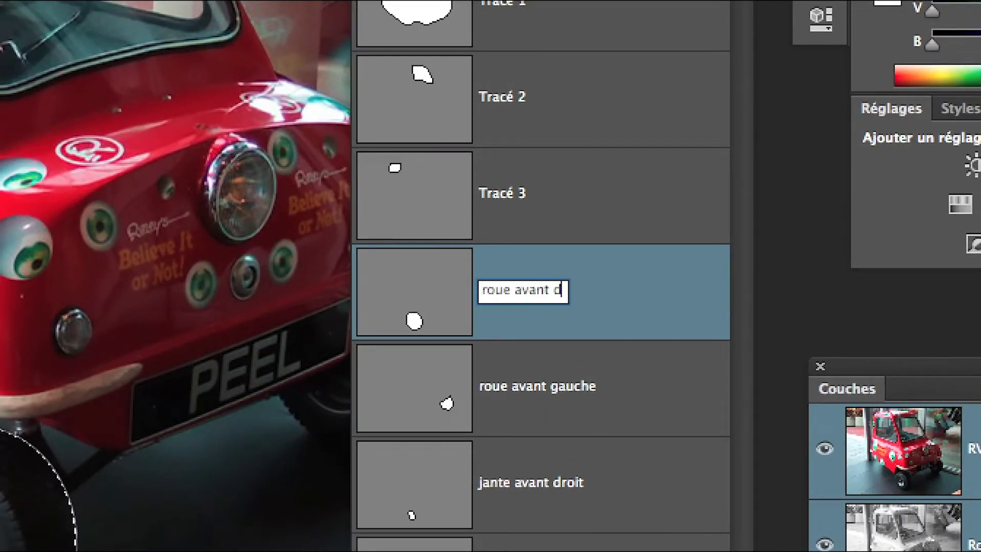
{"action": "type", "text": "roit"}
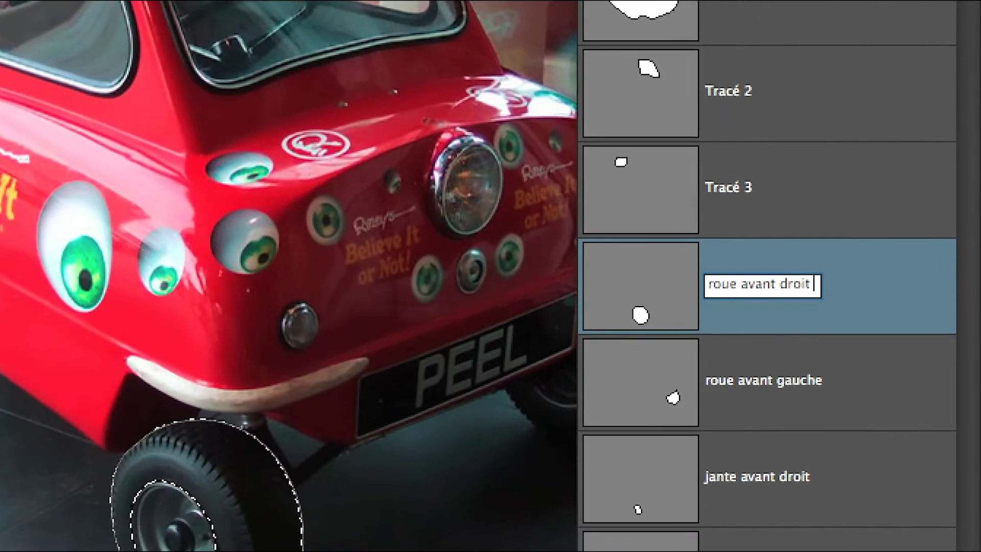
{"action": "key", "text": "Return"}
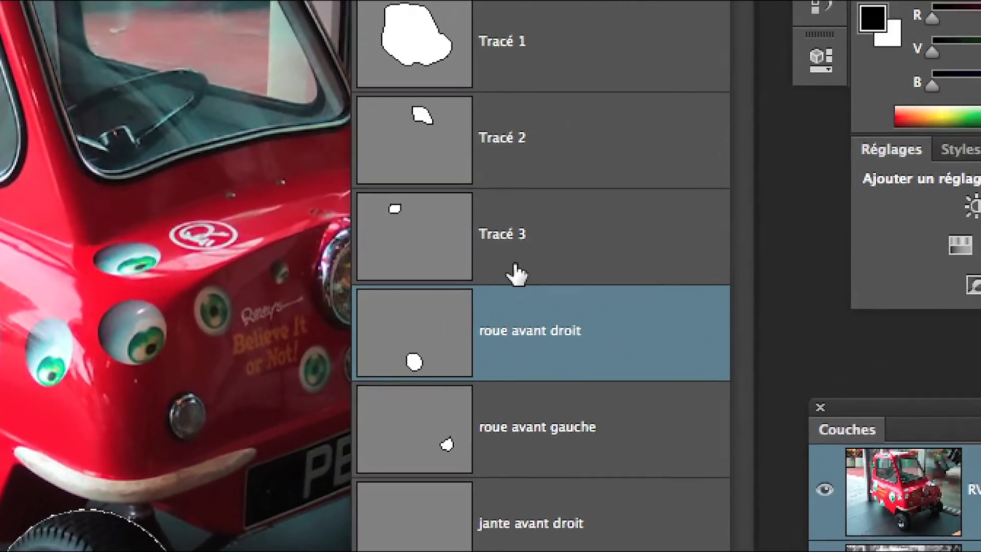
Step: Rename path Tracé 3 as "vitre arrière" and path Tracé 2 as "vitre gauche"
{"action": "left_click", "coordinate": [516, 243]}
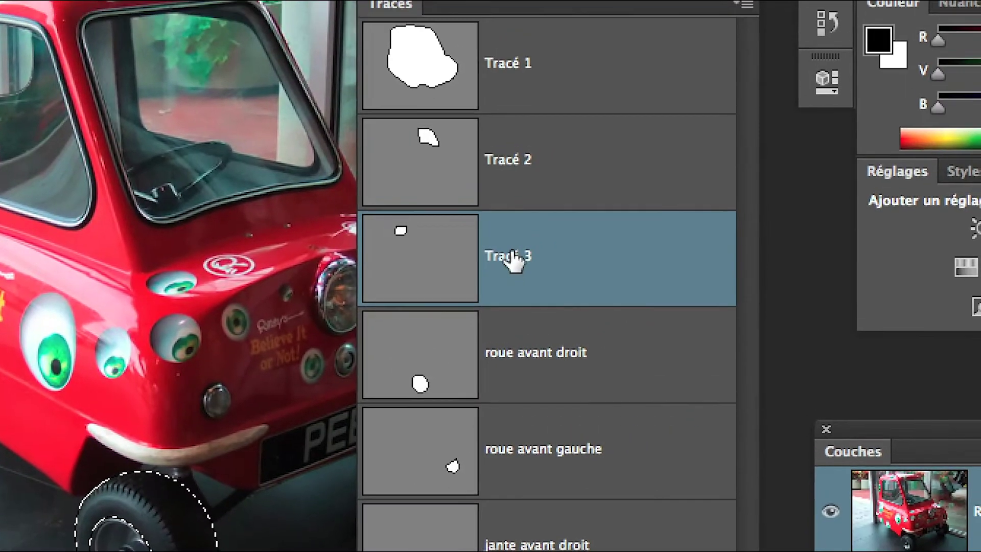
{"action": "double_click", "coordinate": [512, 255]}
{"action": "type", "text": "vitre arrière"}
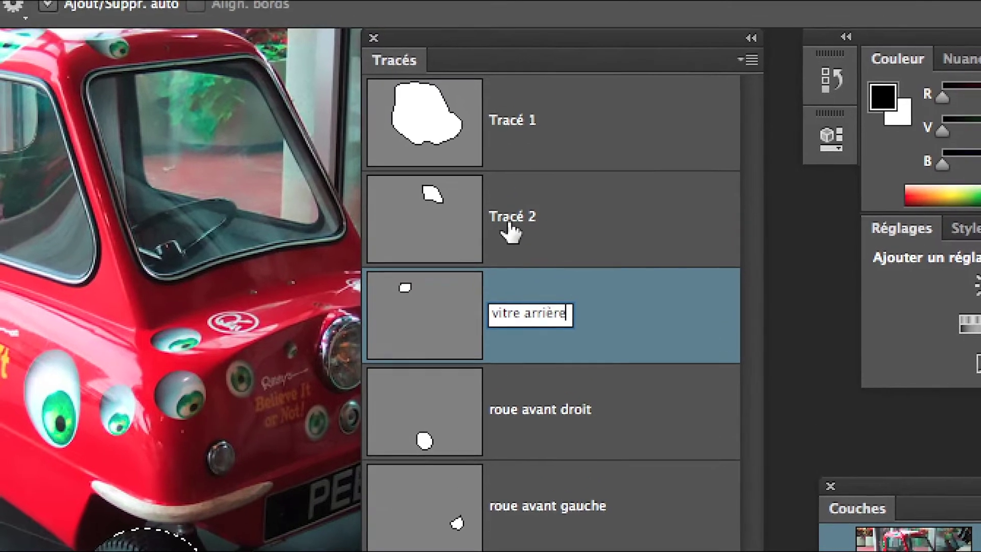
{"action": "double_click", "coordinate": [503, 159]}
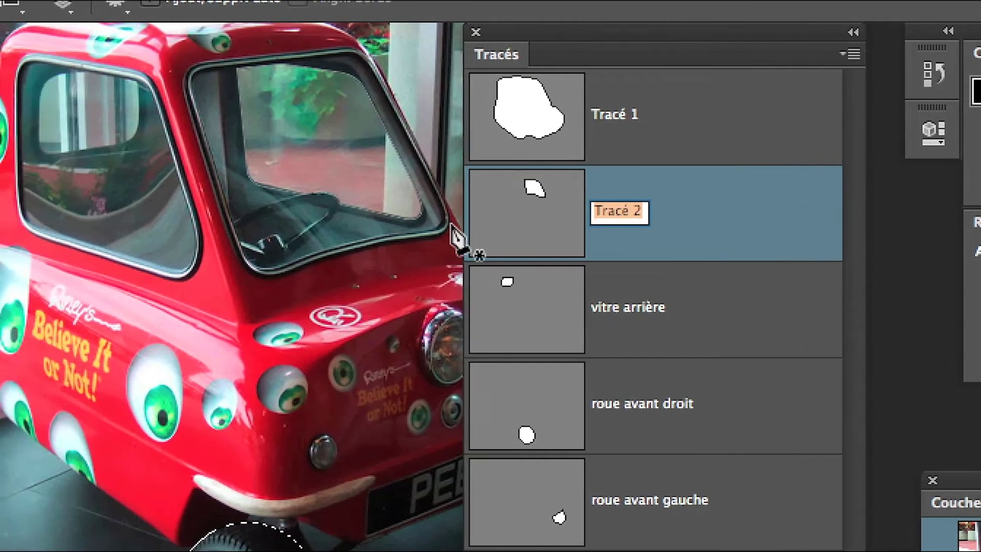
{"action": "type", "text": "vitre"}
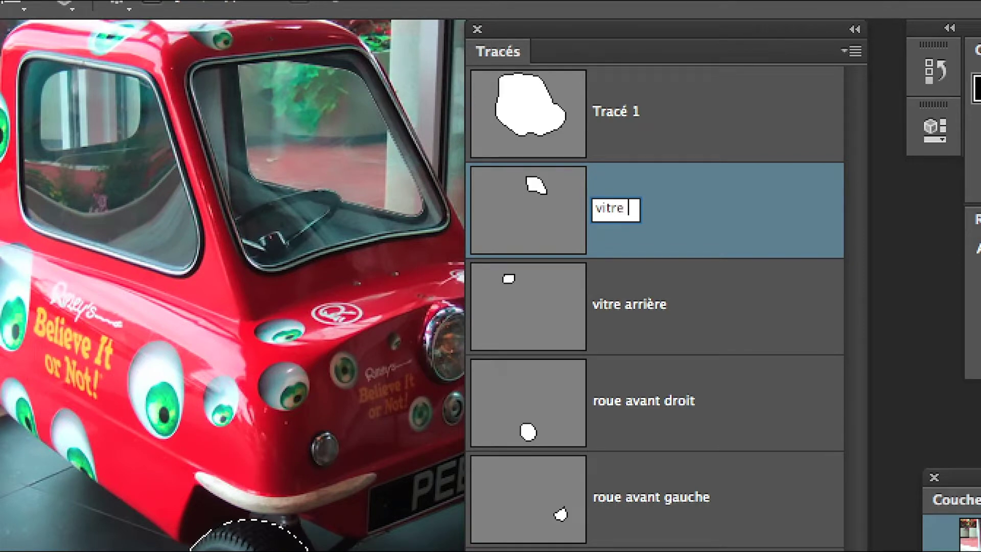
{"action": "type", "text": " gauche"}
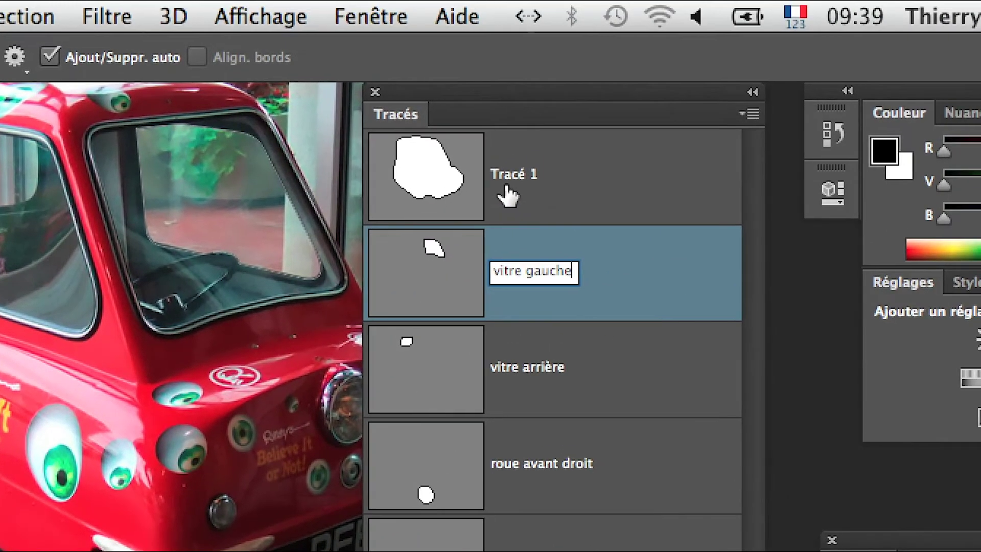
Step: Rename path Tracé 1, the outline of the car body, as "carrosserie"
{"action": "double_click", "coordinate": [509, 188]}
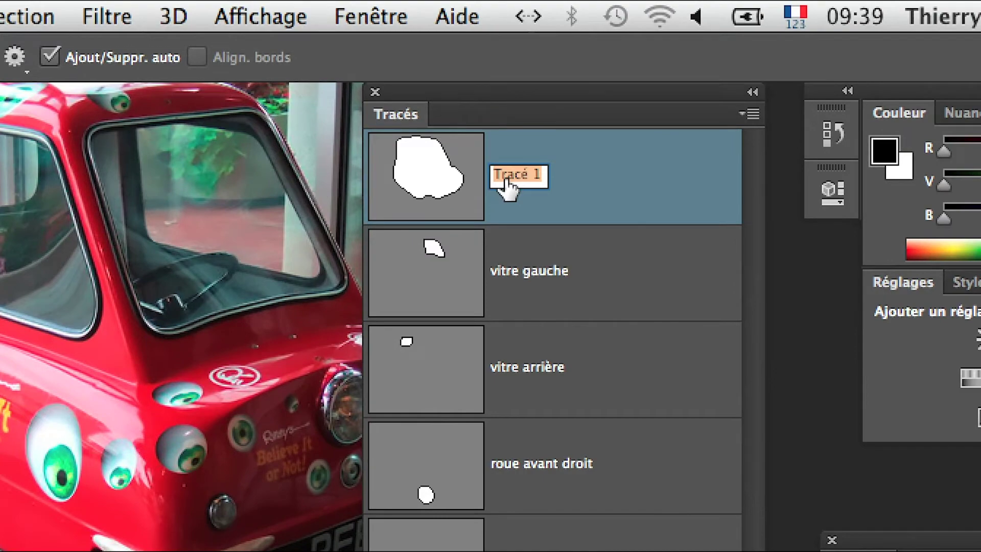
{"action": "type", "text": "carrosser"}
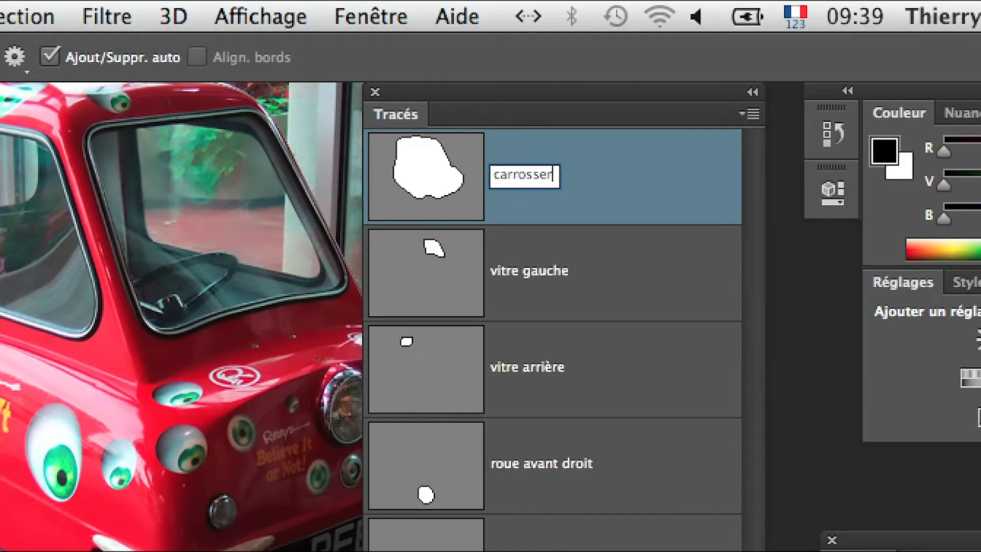
{"action": "type", "text": "ie"}
{"action": "key", "text": "Return"}
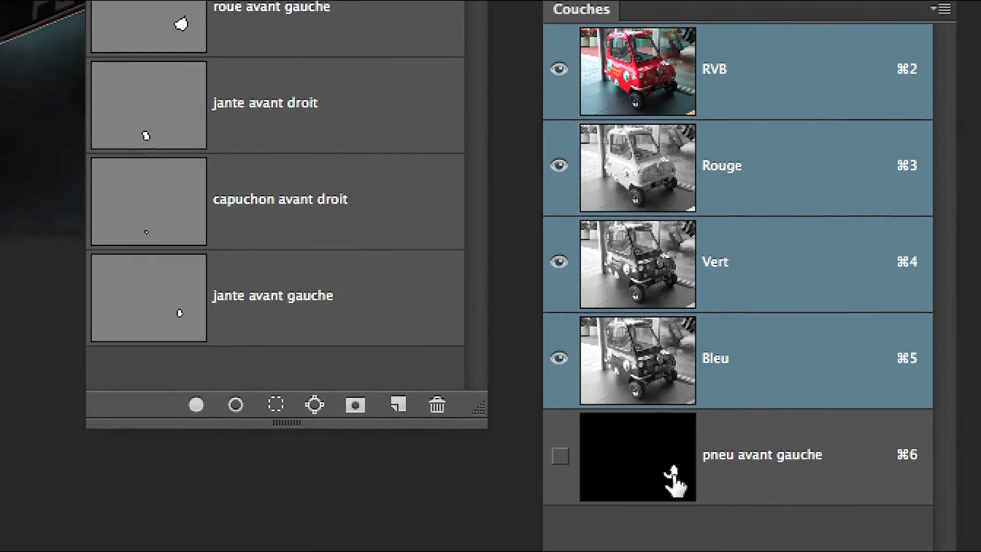
Step: Save the near front tyre selection as a new channel named "pneu avant droit"
{"action": "left_click", "coordinate": [674, 482], "text": "super"}
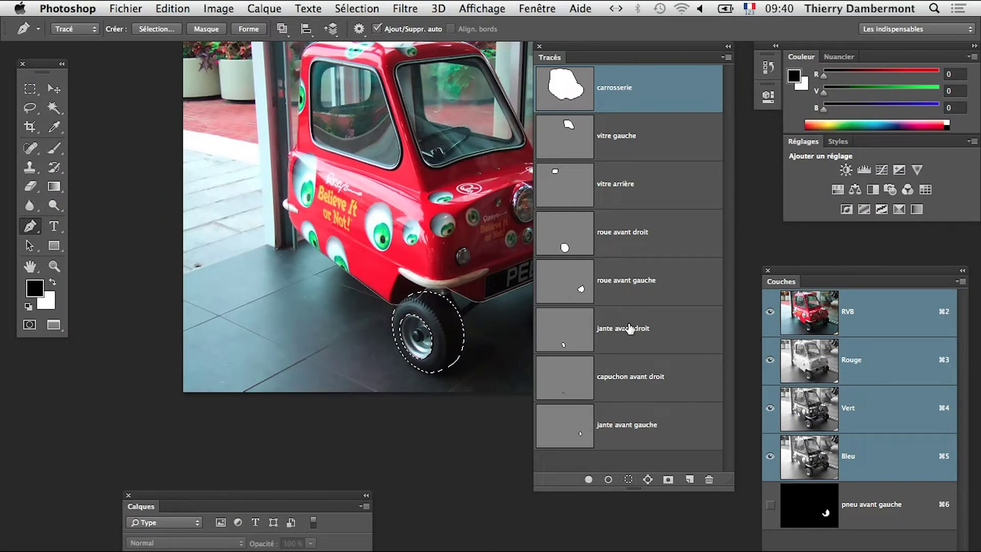
{"action": "left_click_drag", "start_coordinate": [459, 255], "coordinate": [318, 242]}
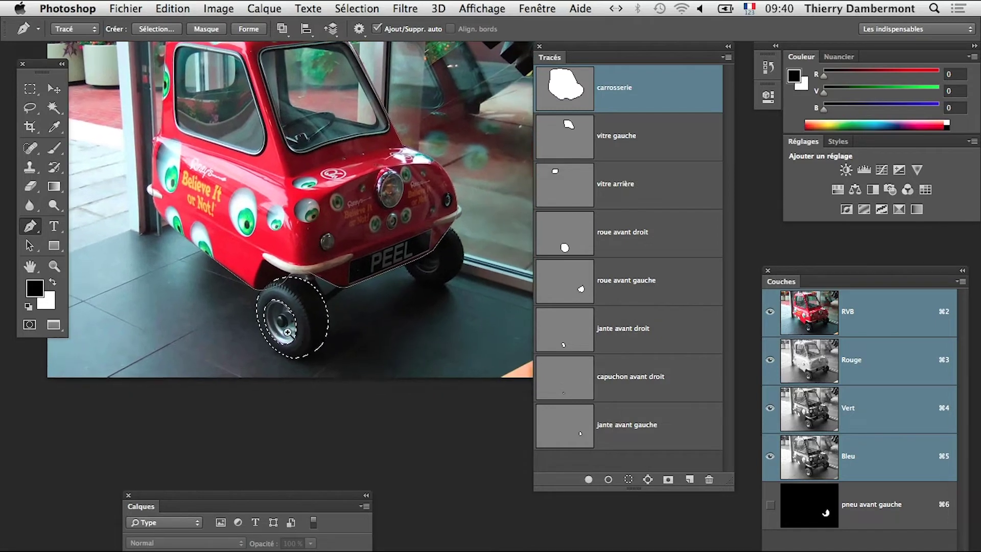
{"action": "left_click", "coordinate": [288, 332]}
{"action": "left_click", "coordinate": [301, 340]}
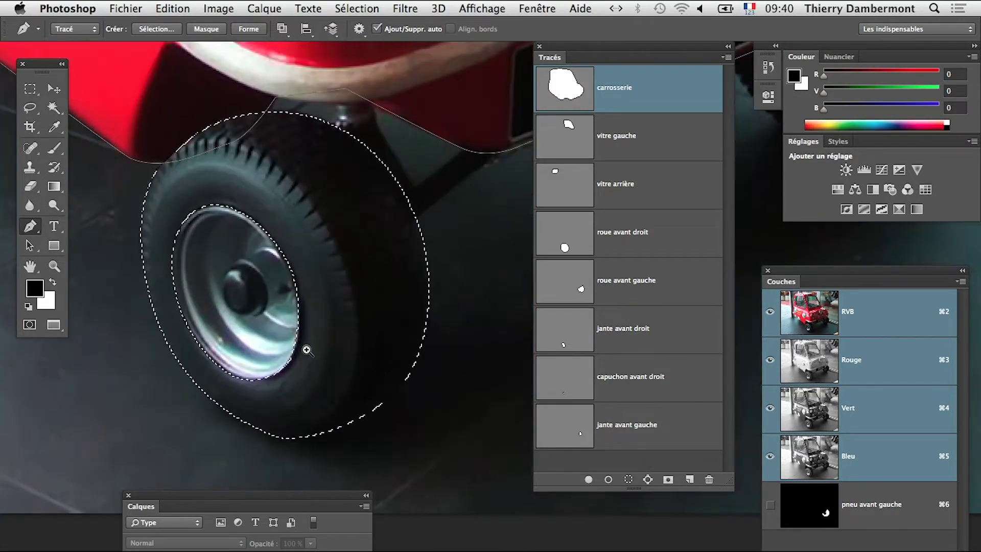
{"action": "left_click", "coordinate": [338, 7]}
{"action": "left_click", "coordinate": [413, 309]}
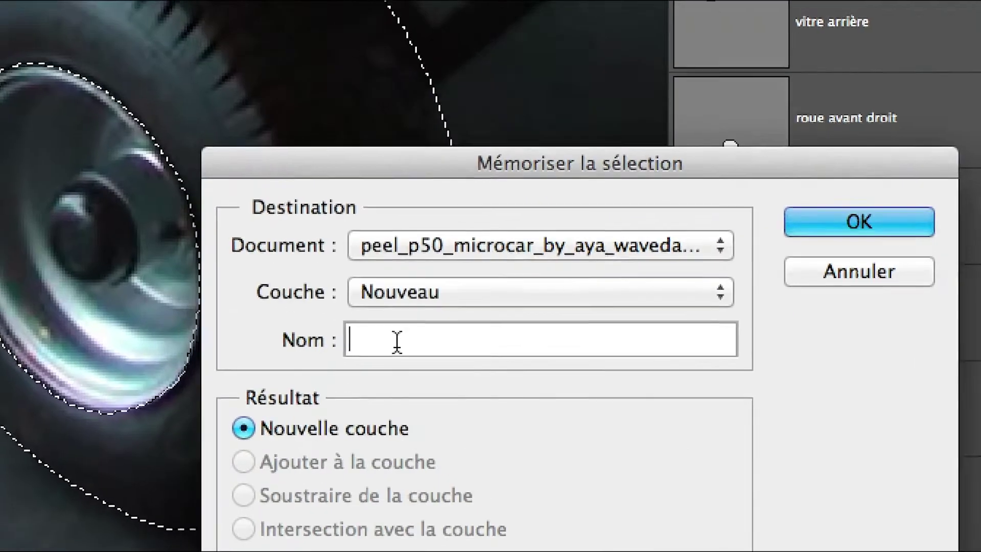
{"action": "type", "text": "pneu avant deroi"}
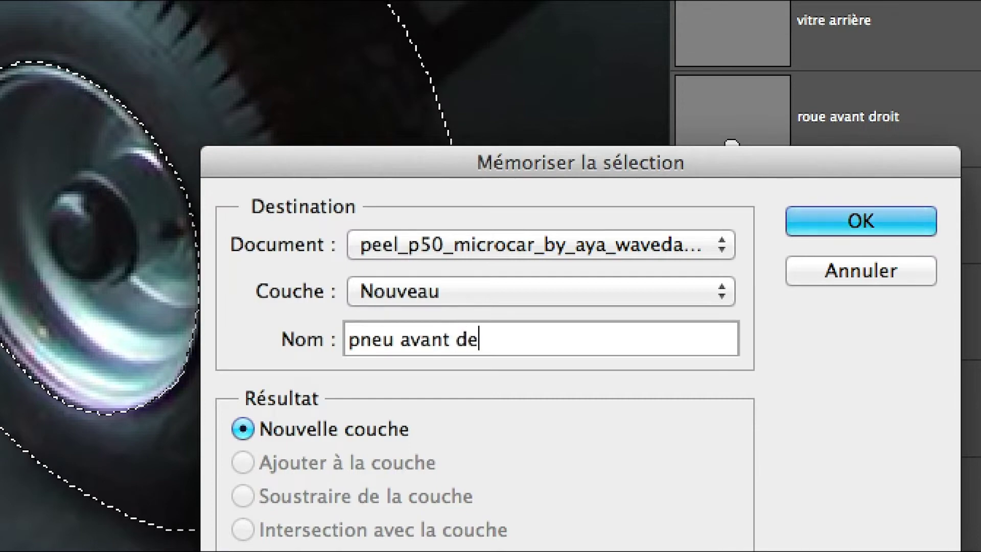
{"action": "key", "text": "BackSpace"}
{"action": "key", "text": "BackSpace"}
{"action": "key", "text": "BackSpace"}
{"action": "key", "text": "BackSpace"}
{"action": "type", "text": "roit"}
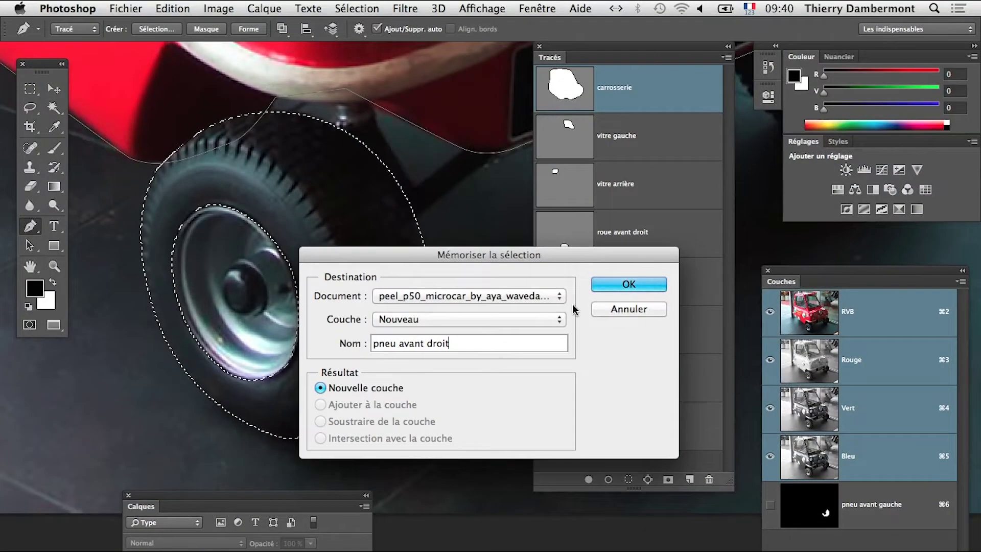
{"action": "left_click", "coordinate": [645, 284]}
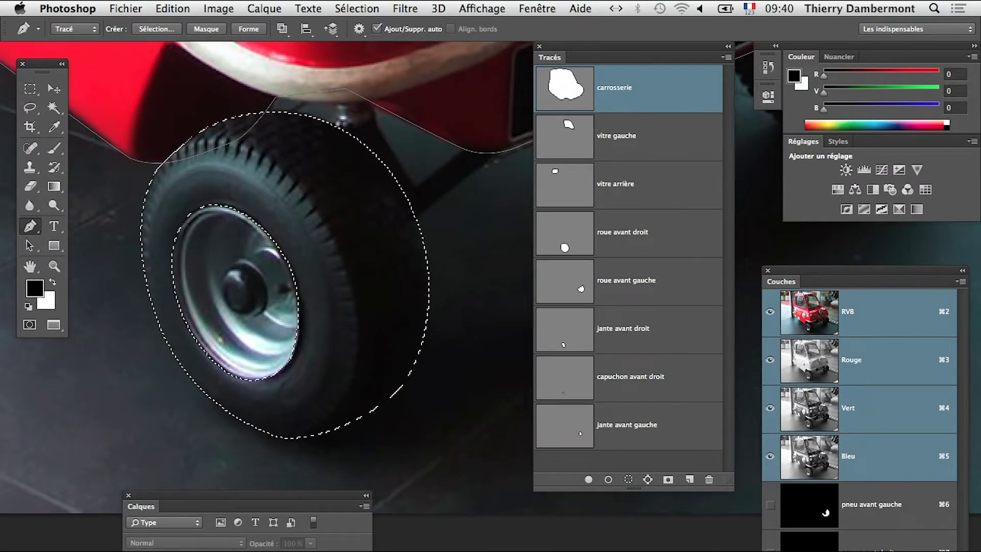
Step: Save the document with the new tyre channel
{"action": "scroll", "coordinate": [423, 310], "scroll_direction": "down", "scroll_amount": 5}
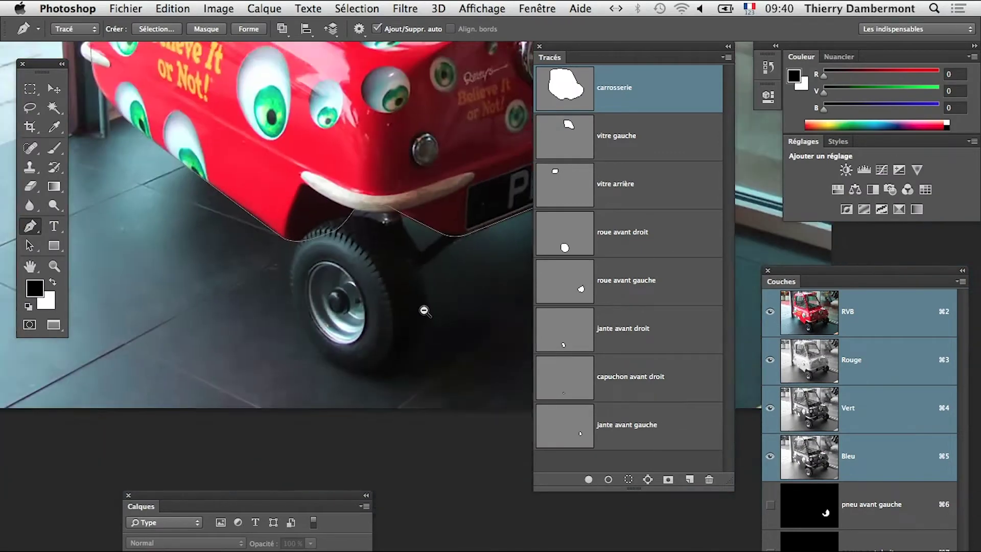
{"action": "left_click_drag", "start_coordinate": [423, 310], "coordinate": [243, 310]}
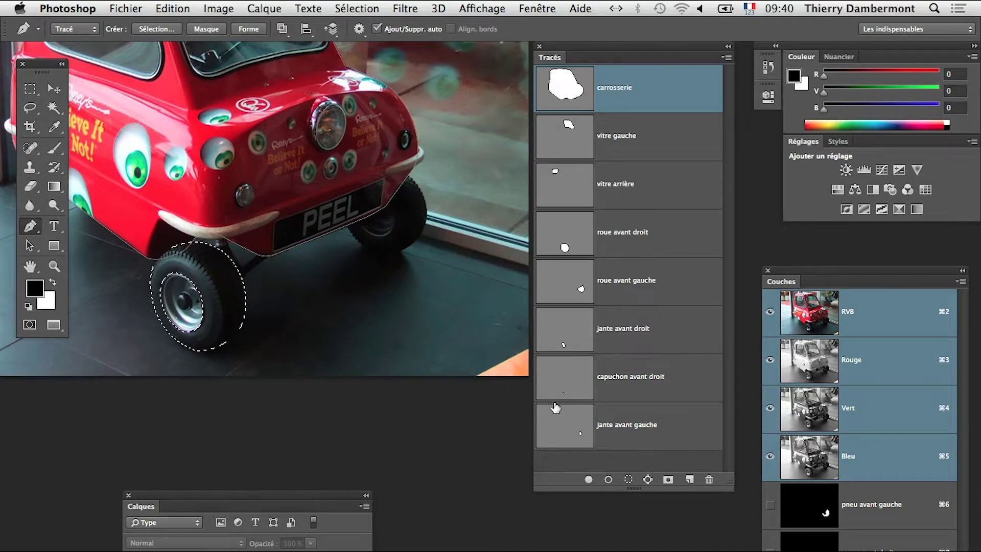
{"action": "left_click", "coordinate": [136, 8]}
{"action": "left_click", "coordinate": [167, 156]}
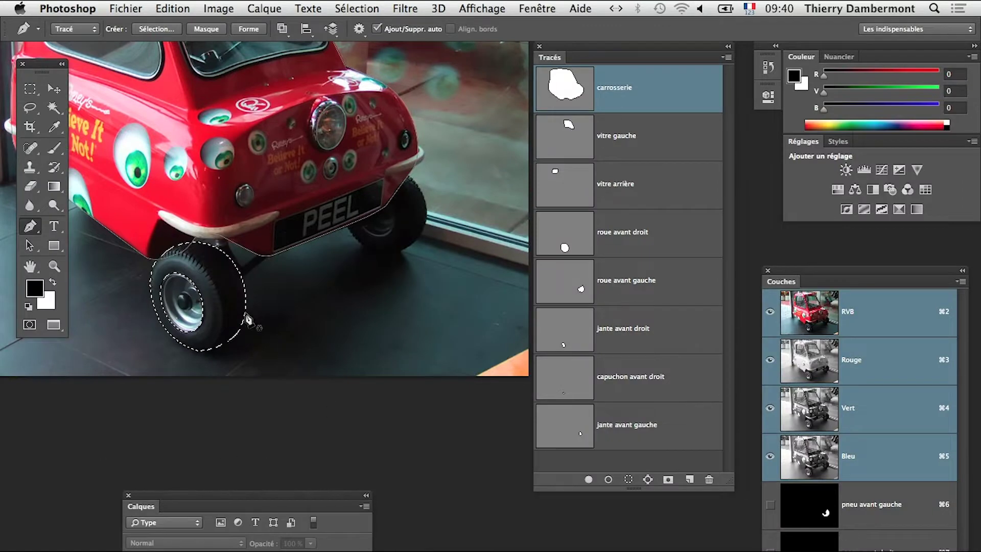
Step: Select the near front wheel's rim without its hub by subtracting the capuchon avant droit path from the jante avant droit selection
{"action": "left_click", "coordinate": [228, 304], "text": "super"}
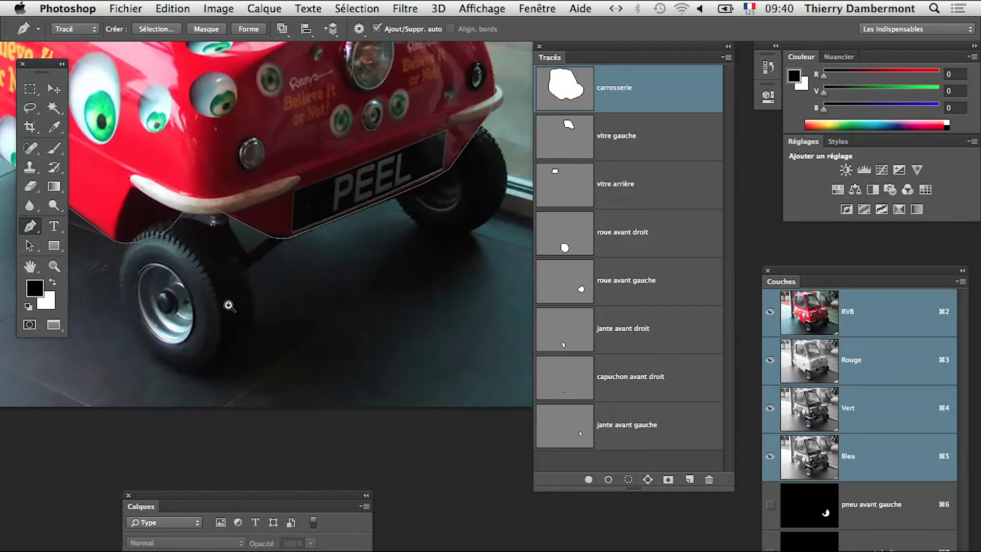
{"action": "left_click", "coordinate": [233, 337], "text": "super"}
{"action": "left_click_drag", "start_coordinate": [136, 337], "coordinate": [350, 351]}
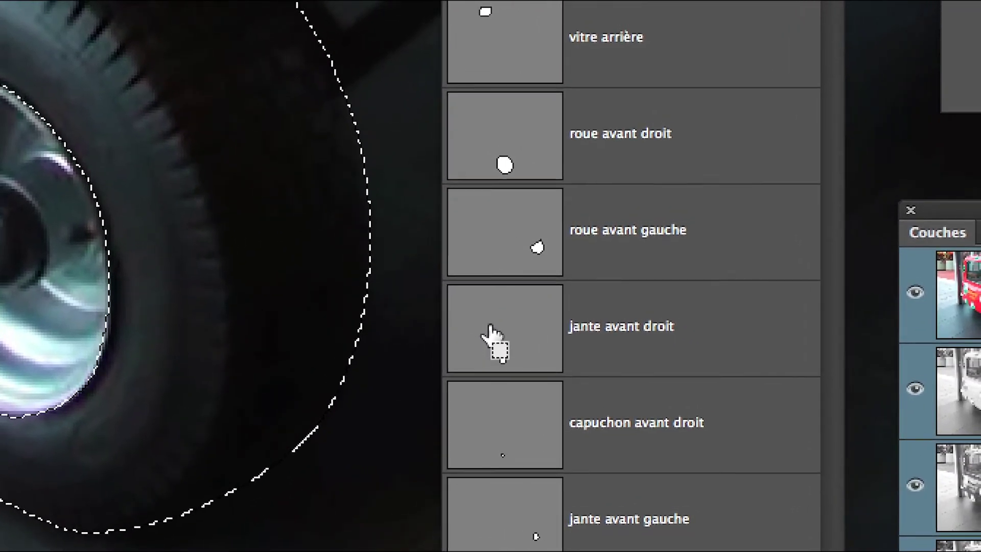
{"action": "left_click", "coordinate": [487, 332], "text": "ctrl"}
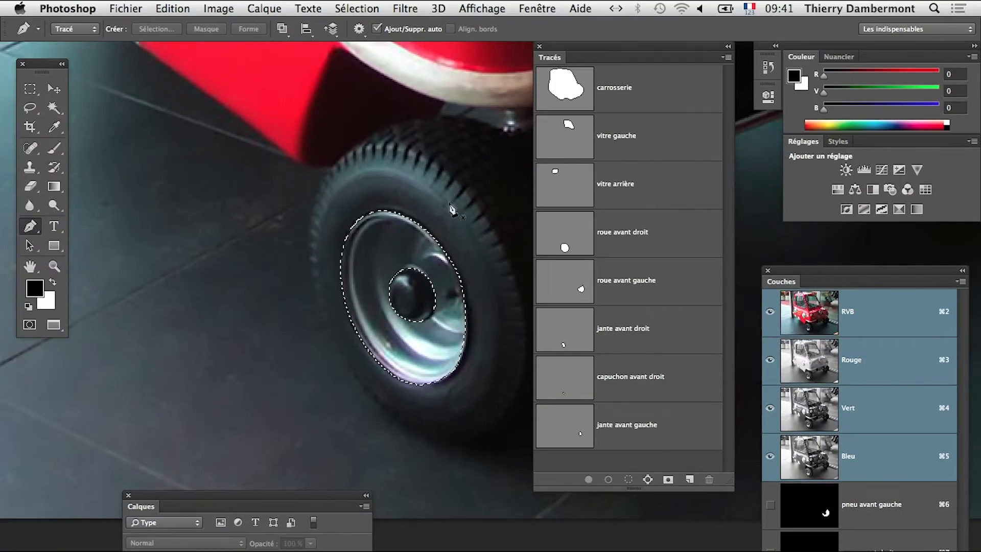
Step: Save the rim selection as a new channel named "jante avant droit (sans capuchon)"
{"action": "left_click", "coordinate": [357, 8]}
{"action": "left_click", "coordinate": [446, 309]}
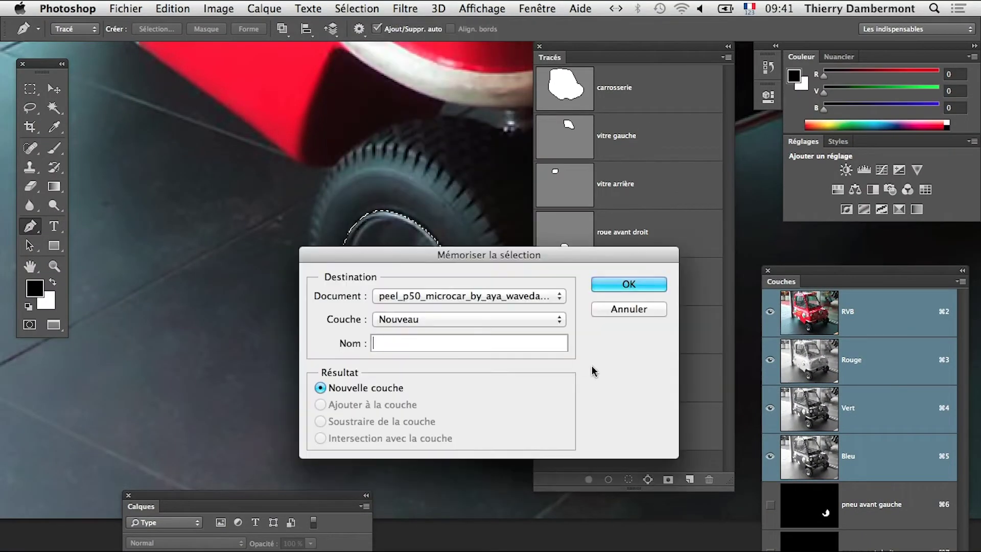
{"action": "left_click_drag", "start_coordinate": [430, 263], "coordinate": [423, 430]}
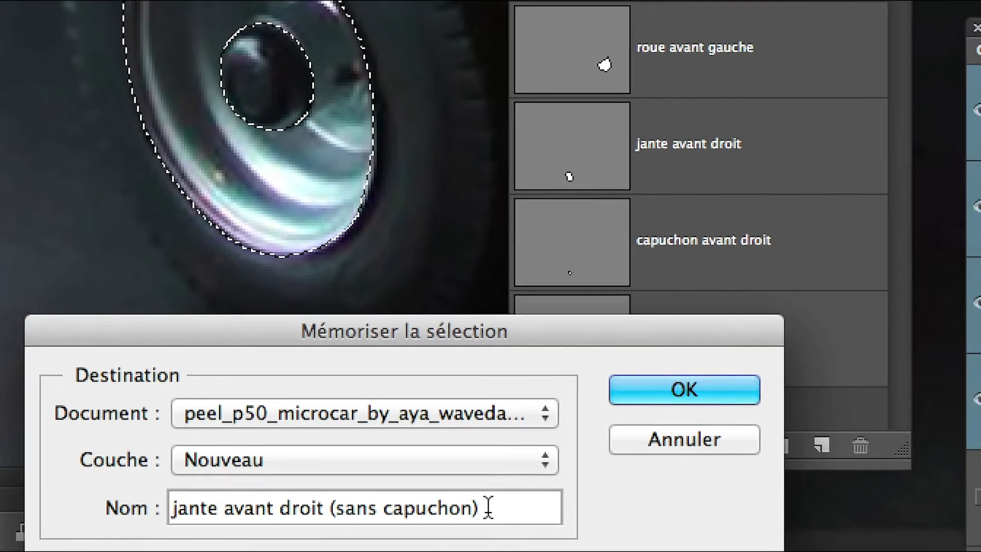
{"action": "left_click_drag", "start_coordinate": [659, 510], "coordinate": [476, 498]}
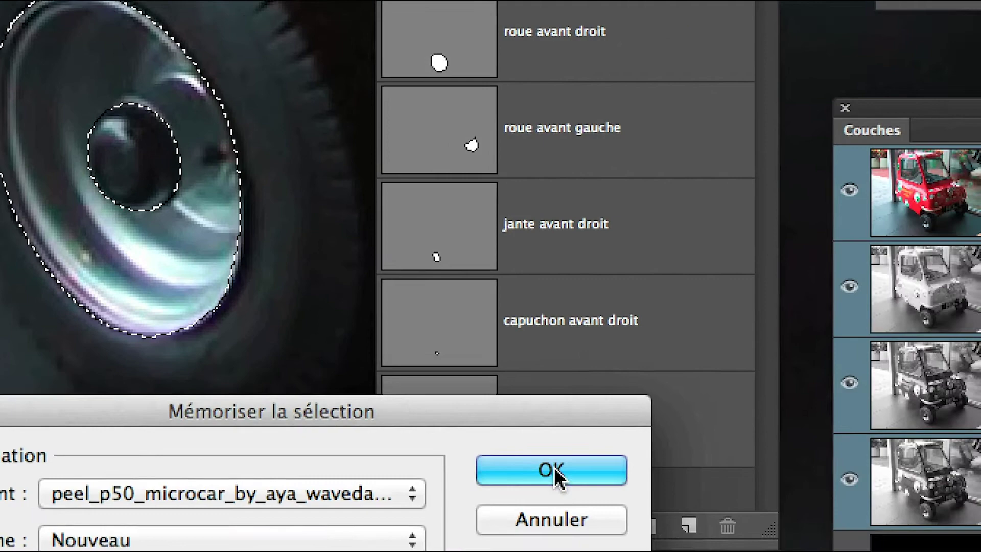
{"action": "left_click", "coordinate": [654, 523]}
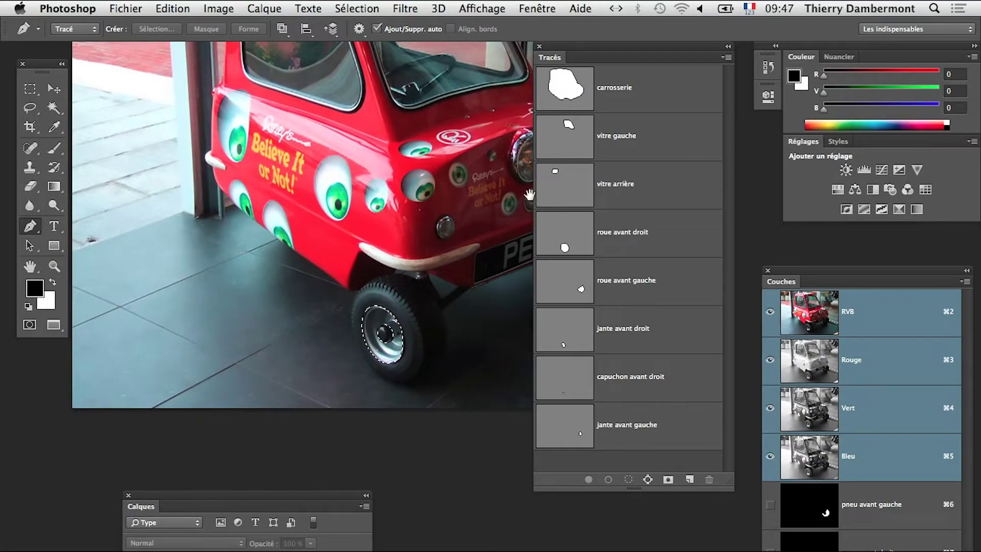
Step: Display the vitre gauche path and examine its outline on the side window seen through the windscreen
{"action": "left_click_drag", "start_coordinate": [330, 73], "coordinate": [308, 203]}
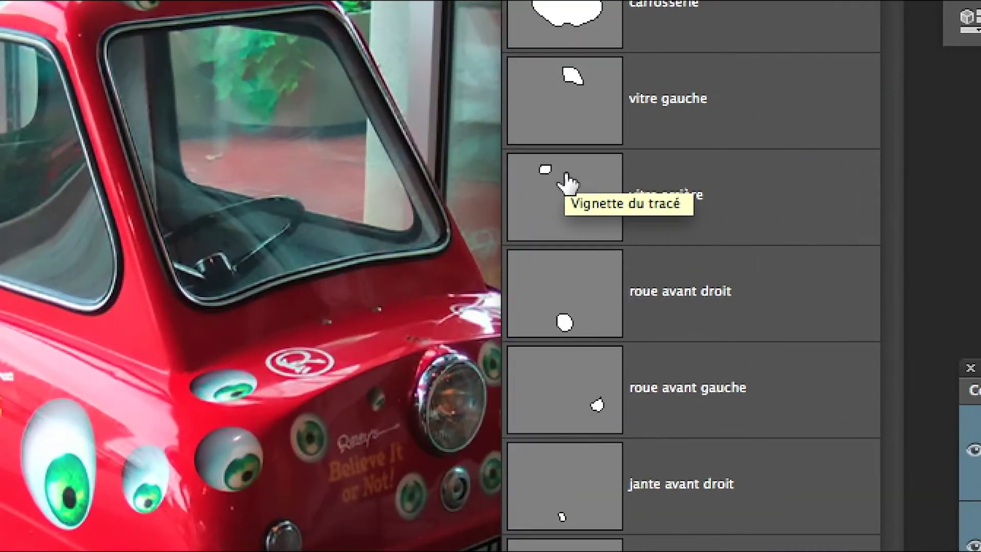
{"action": "left_click", "coordinate": [565, 187]}
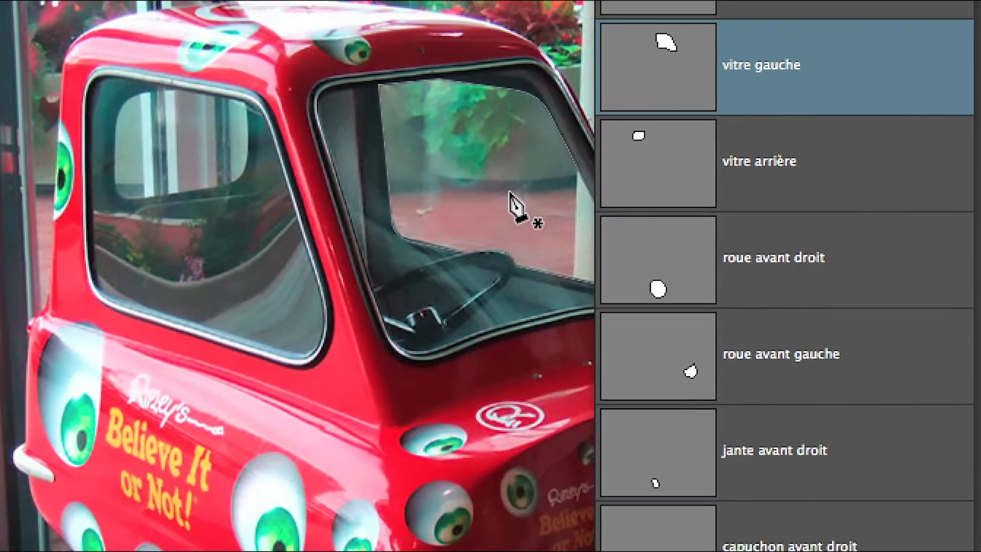
{"action": "key", "text": "alt+space"}
{"action": "left_click_drag", "start_coordinate": [504, 197], "coordinate": [245, 376]}
{"action": "left_click", "coordinate": [353, 265], "text": "ctrl"}
{"action": "left_click", "coordinate": [359, 267], "text": "ctrl"}
{"action": "left_click", "coordinate": [254, 380], "text": "alt"}
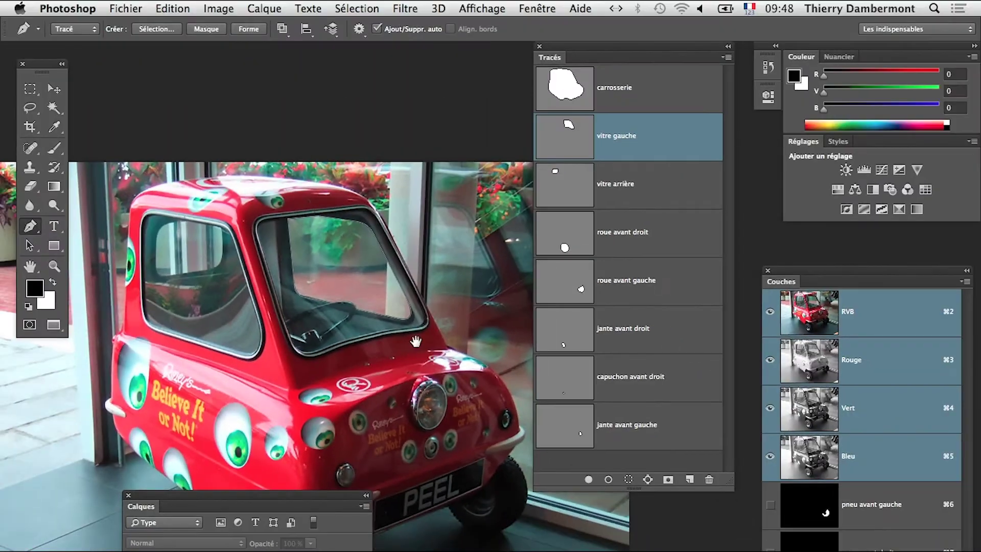
Step: Inspect the active rim selection and its excluded hub on the near front wheel
{"action": "left_click_drag", "start_coordinate": [464, 302], "coordinate": [423, 84]}
{"action": "left_click_drag", "start_coordinate": [395, 236], "coordinate": [378, 183]}
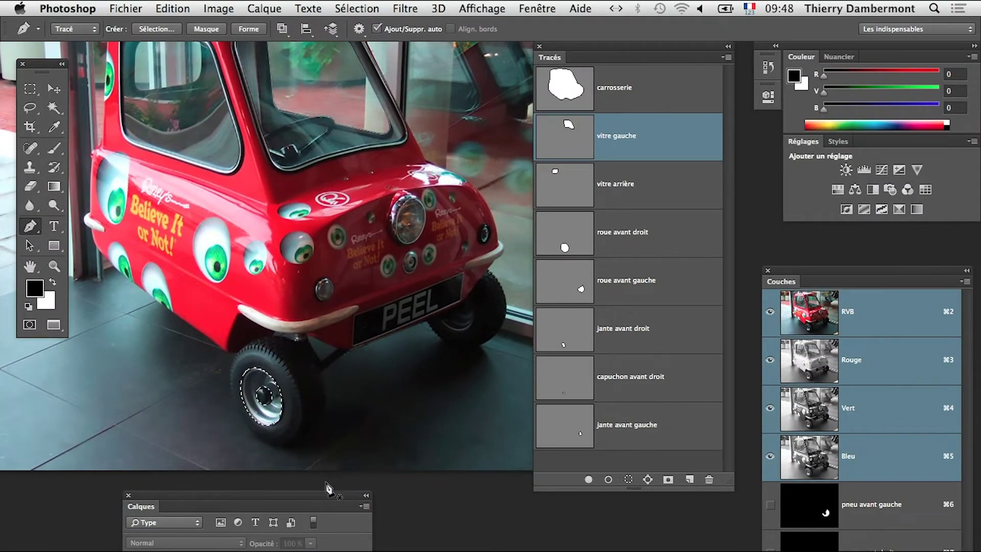
{"action": "left_click_drag", "start_coordinate": [331, 499], "coordinate": [341, 447]}
{"action": "left_click_drag", "start_coordinate": [316, 389], "coordinate": [284, 197]}
{"action": "left_click_drag", "start_coordinate": [260, 447], "coordinate": [268, 294]}
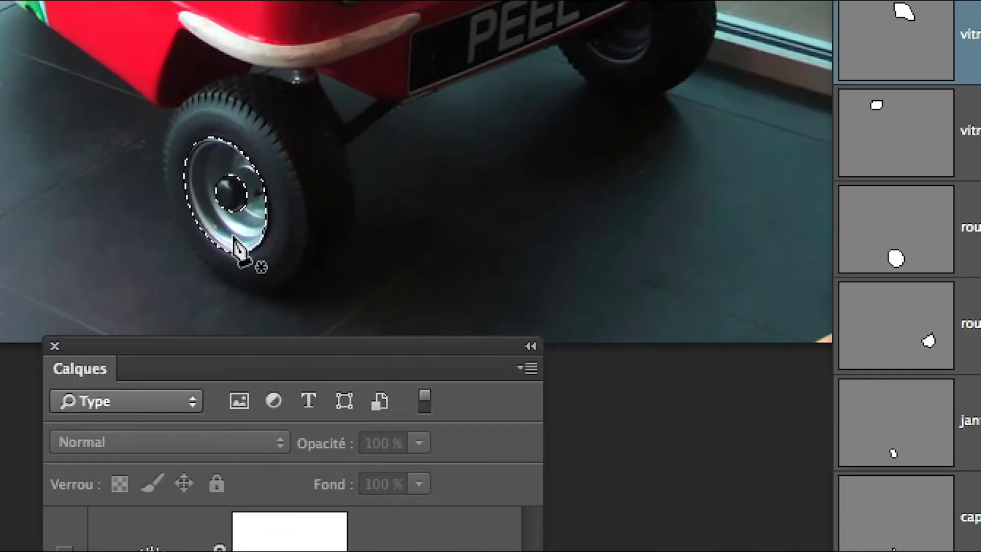
Step: Add a Teinte/Saturation adjustment layer above the background from the active near front rim selection, keeping Normal mode and 100% opacity
{"action": "scroll", "coordinate": [233, 238], "scroll_direction": "up", "scroll_amount": 2}
{"action": "scroll", "coordinate": [233, 237], "scroll_direction": "up", "scroll_amount": 3}
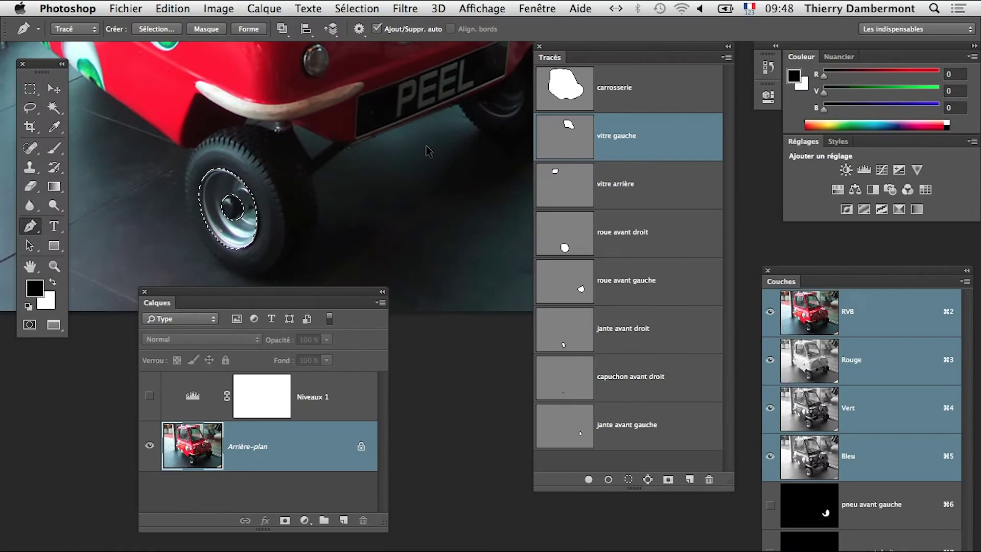
{"action": "left_click_drag", "start_coordinate": [339, 164], "coordinate": [357, 208]}
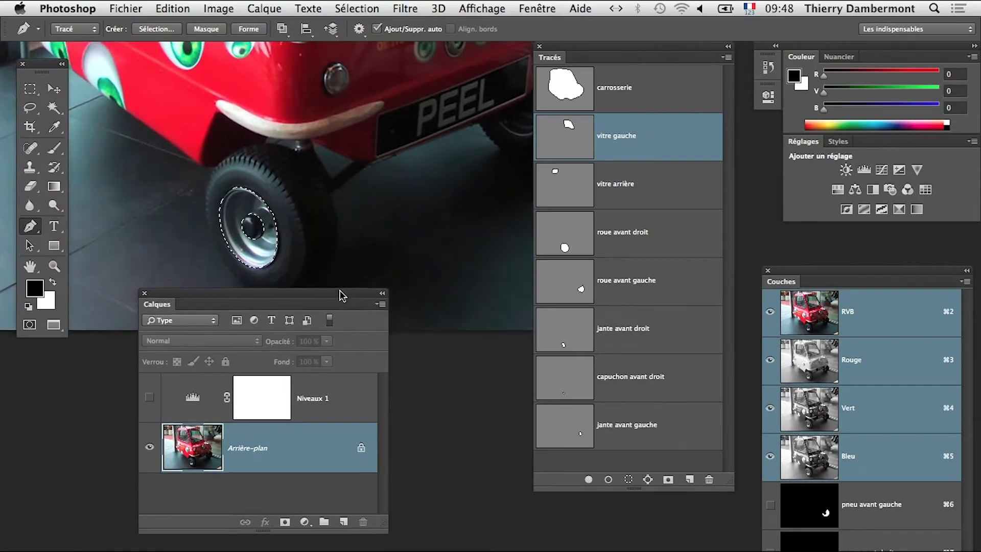
{"action": "left_click_drag", "start_coordinate": [339, 291], "coordinate": [340, 370]}
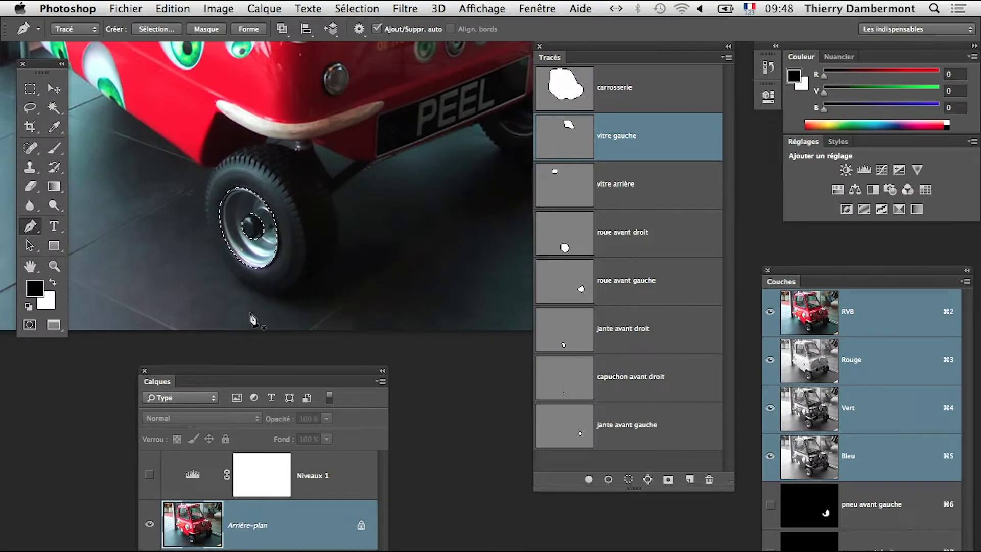
{"action": "left_click_drag", "start_coordinate": [264, 377], "coordinate": [236, 358]}
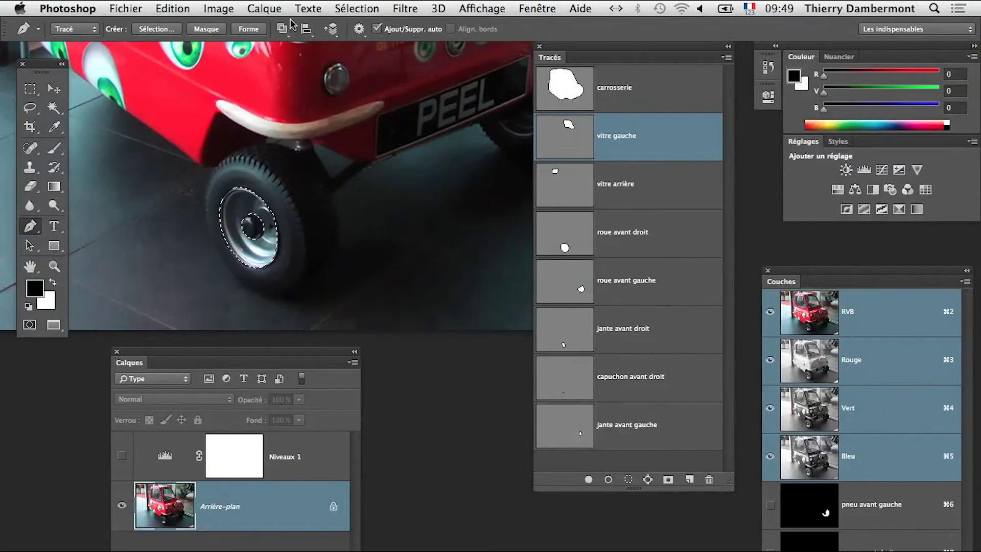
{"action": "left_click", "coordinate": [276, 10]}
{"action": "mouse_move", "coordinate": [320, 157]}
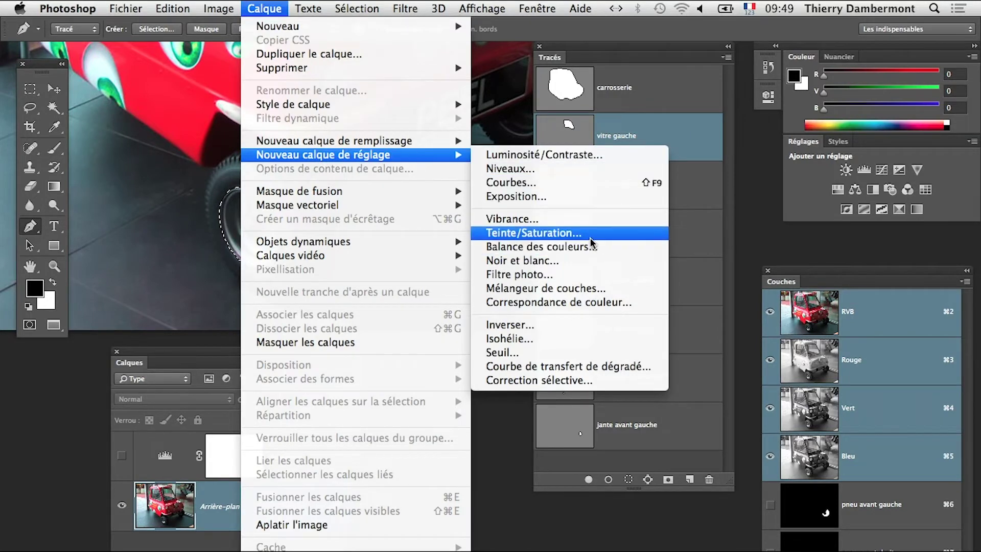
{"action": "left_click", "coordinate": [502, 543]}
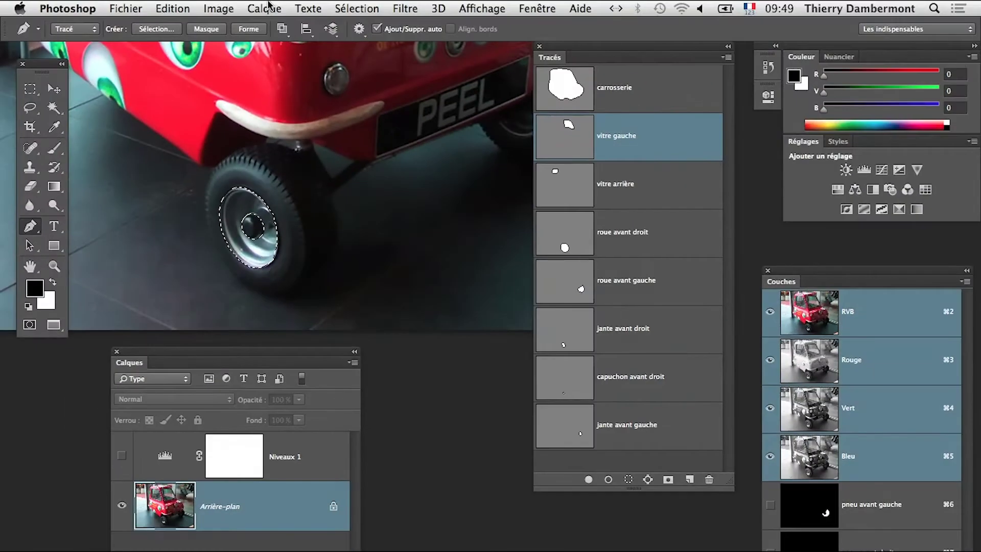
{"action": "left_click", "coordinate": [266, 9]}
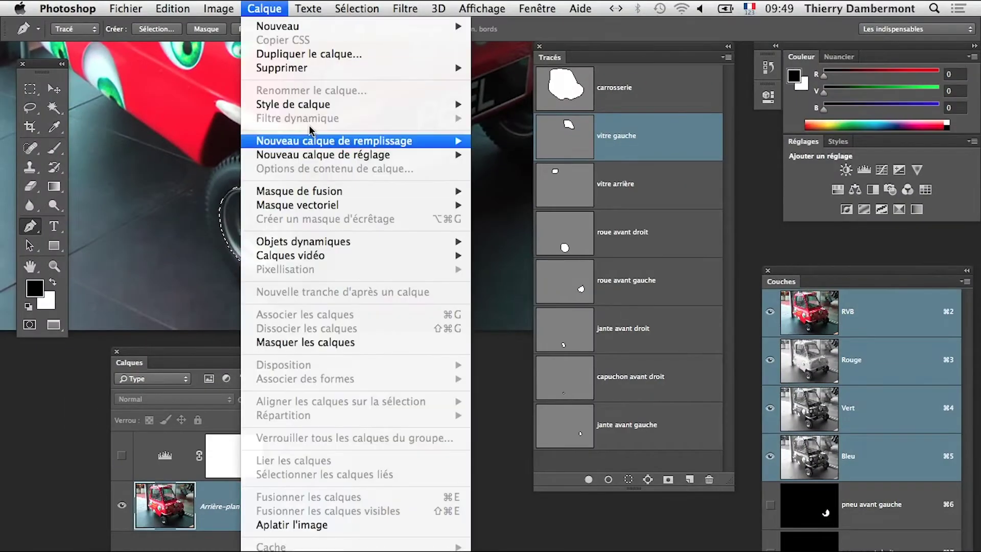
{"action": "mouse_move", "coordinate": [366, 163]}
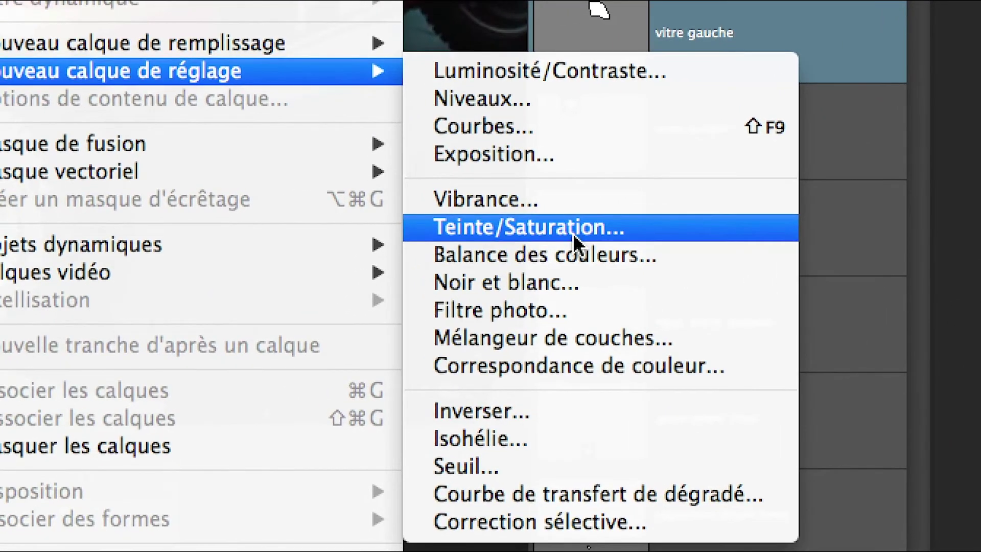
{"action": "left_click", "coordinate": [619, 234]}
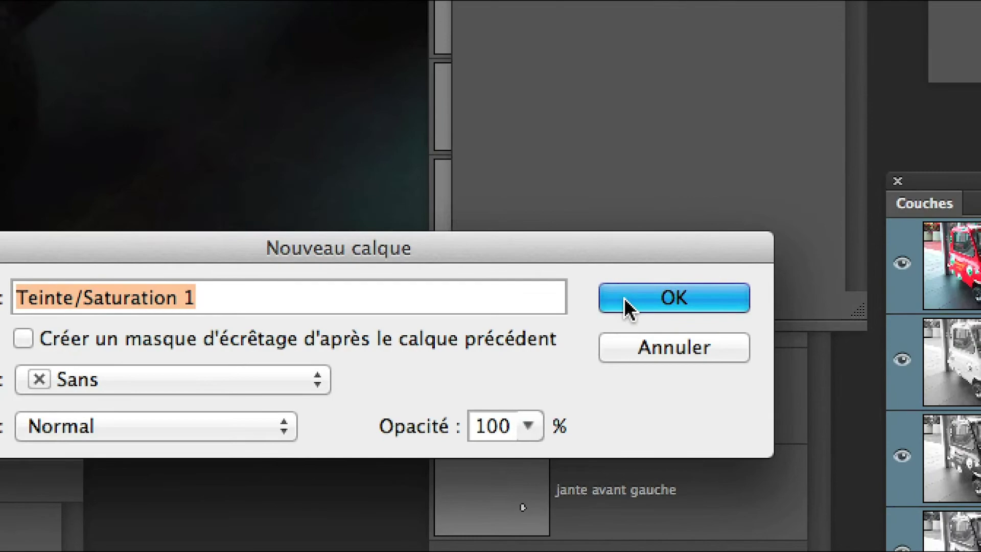
{"action": "left_click", "coordinate": [728, 420]}
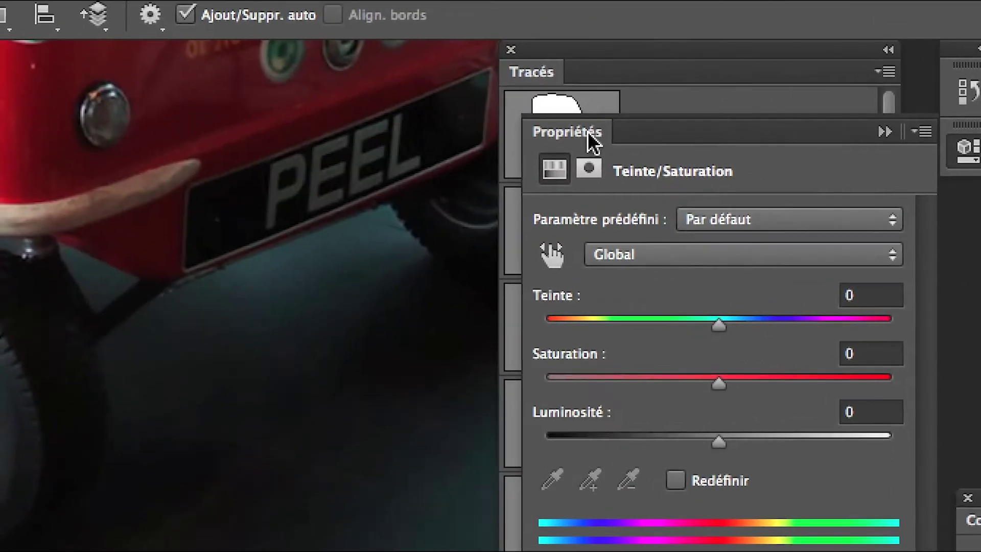
Step: Delete the vitre gauche vector mask from the new Teinte/Saturation layer, keeping its rim layer mask
{"action": "left_click_drag", "start_coordinate": [587, 133], "coordinate": [438, 111]}
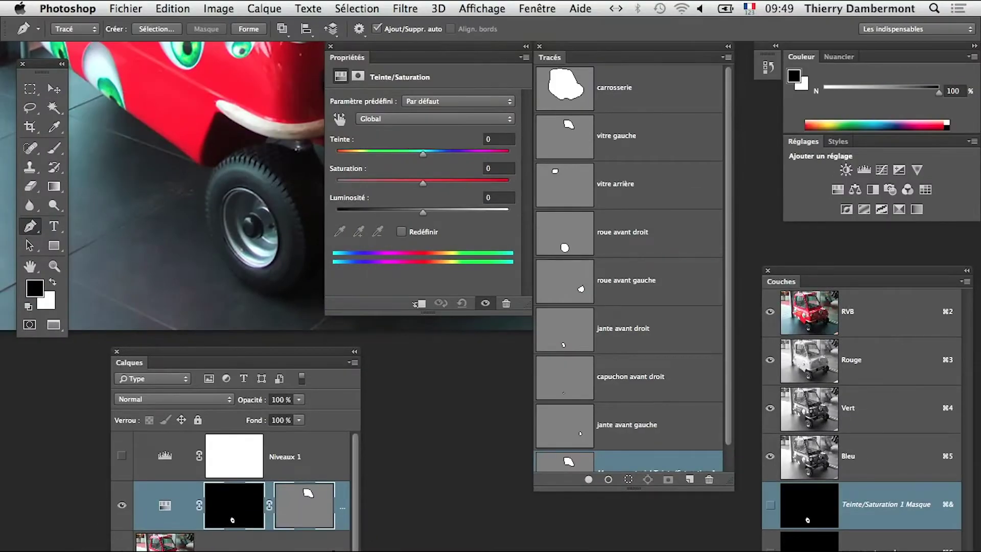
{"action": "left_click_drag", "start_coordinate": [360, 550], "coordinate": [422, 550]}
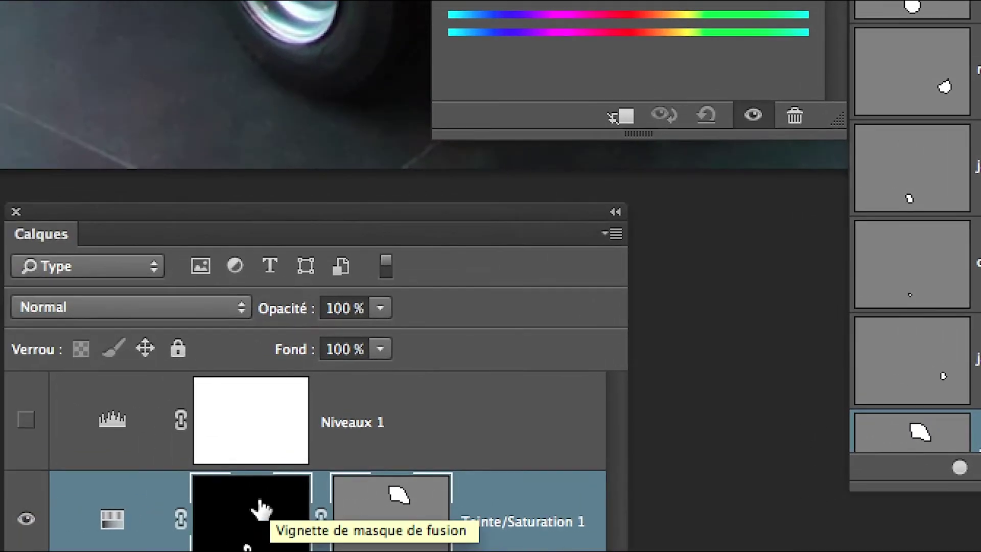
{"action": "left_click", "coordinate": [171, 503]}
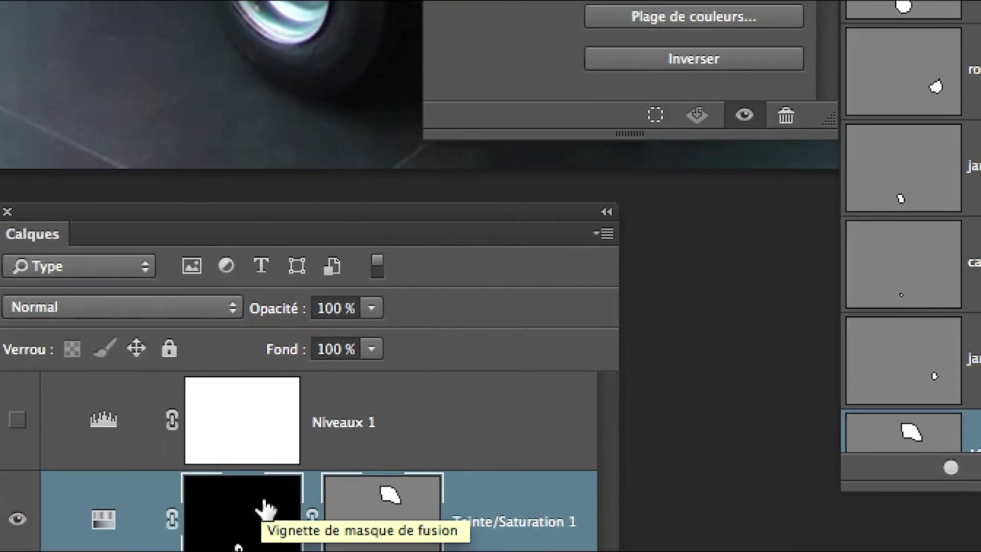
{"action": "left_click", "coordinate": [309, 510]}
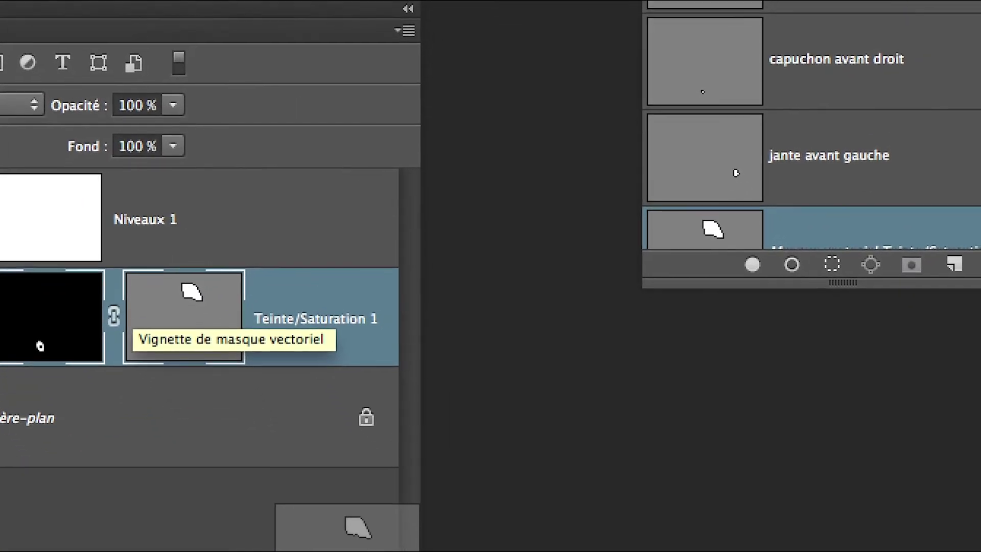
{"action": "left_click", "coordinate": [370, 551]}
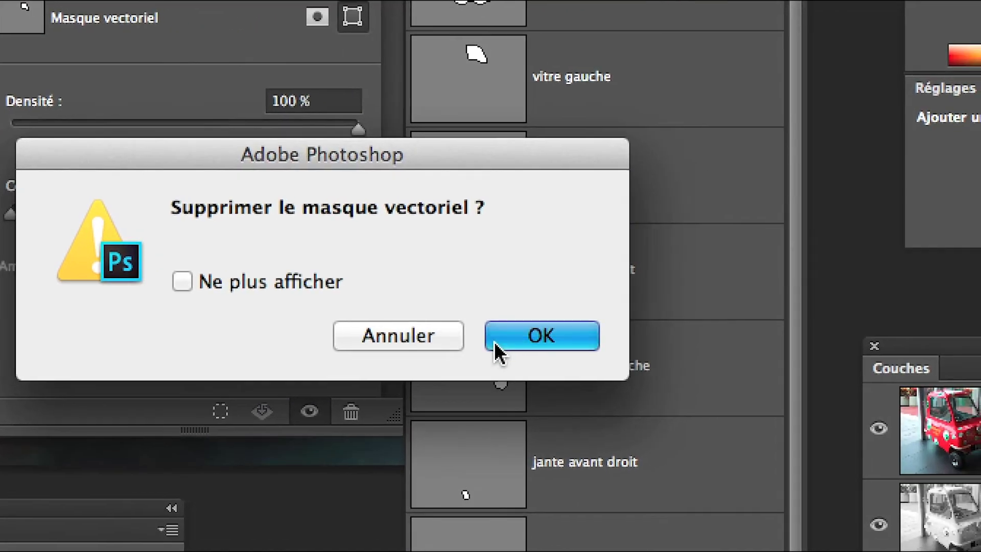
{"action": "left_click", "coordinate": [669, 273]}
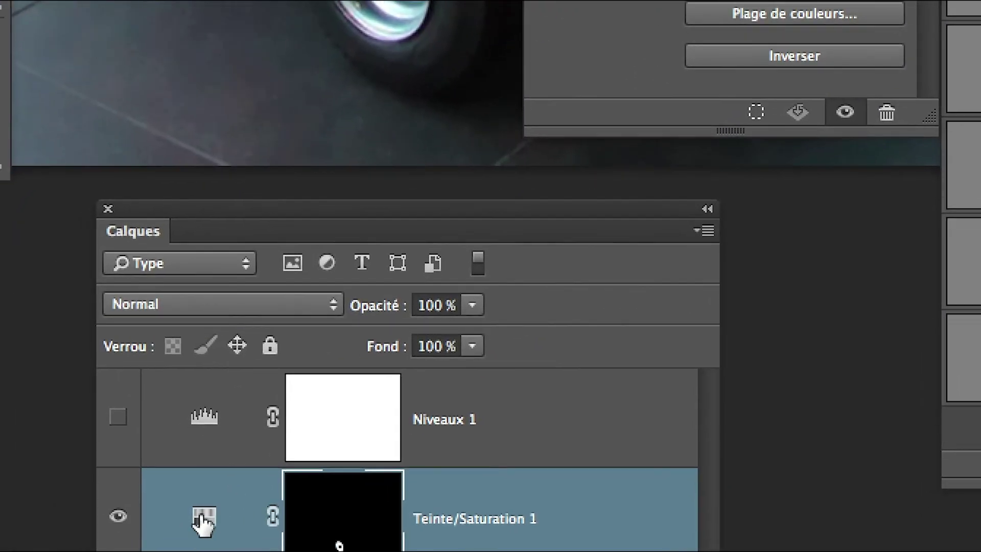
Step: Set the rim adjustment layer's saturation to -100 and check the near front rim in the image
{"action": "left_click", "coordinate": [202, 518]}
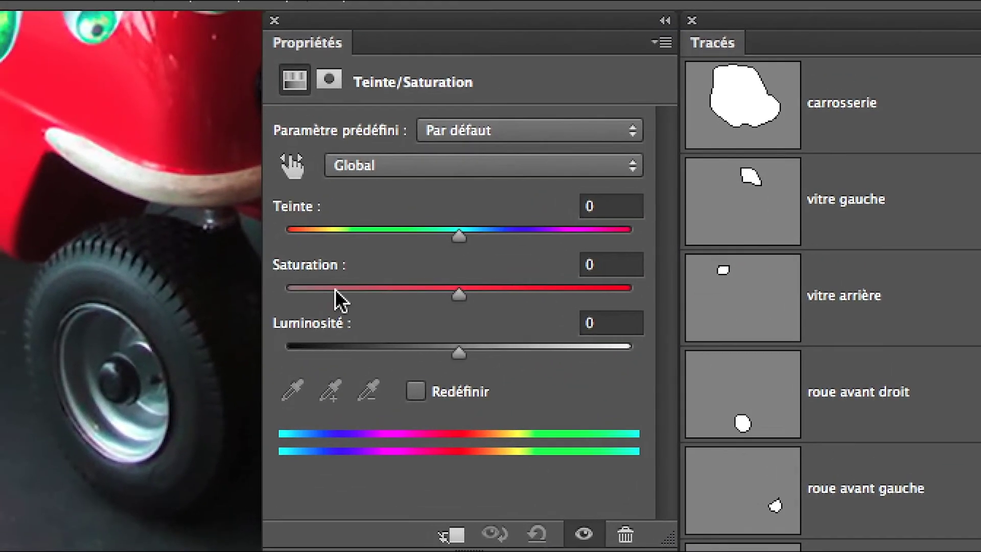
{"action": "left_click_drag", "start_coordinate": [356, 166], "coordinate": [289, 170]}
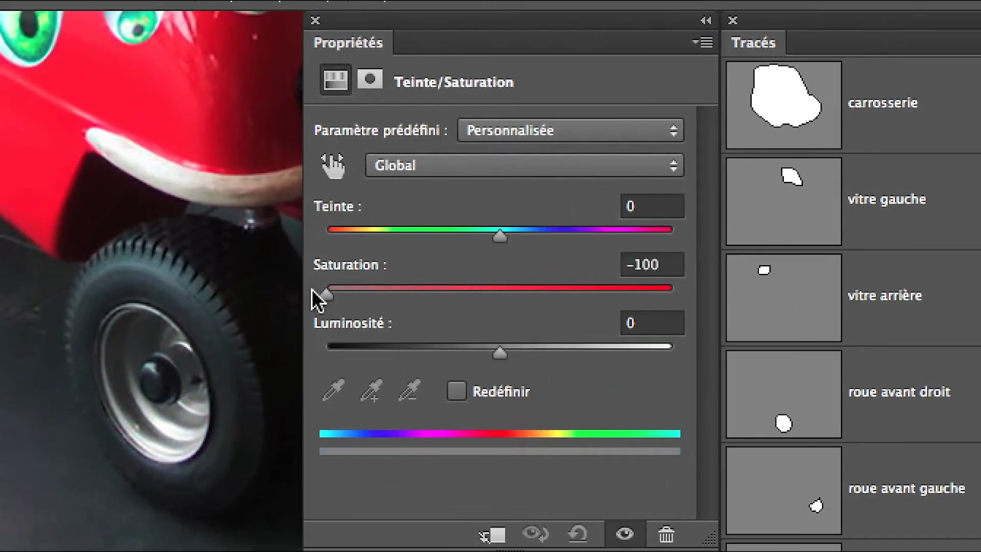
{"action": "mouse_move", "coordinate": [317, 295]}
{"action": "left_mouse_down"}
{"action": "mouse_move", "coordinate": [450, 295]}
{"action": "mouse_move", "coordinate": [327, 295]}
{"action": "left_mouse_up"}
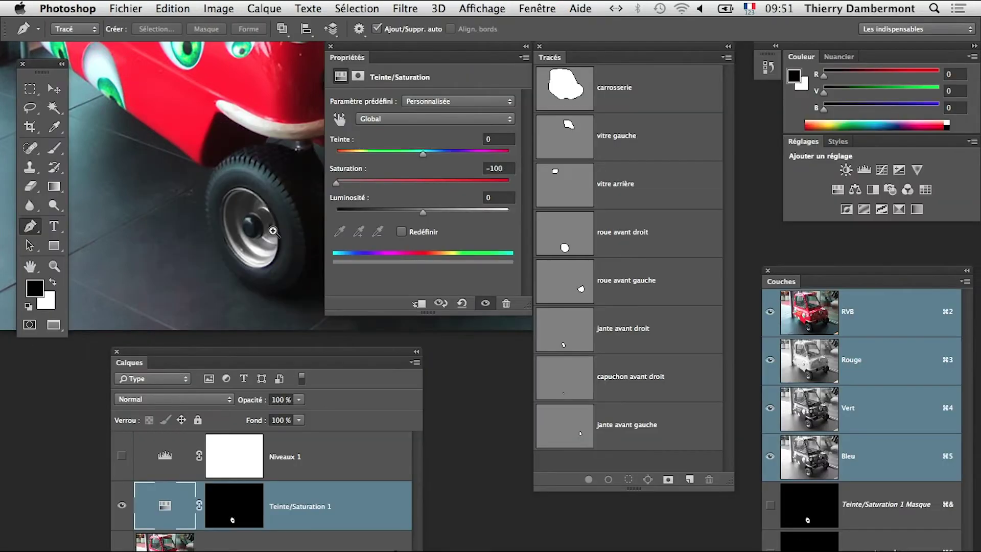
{"action": "left_click", "coordinate": [280, 260], "text": "super"}
{"action": "left_click_drag", "start_coordinate": [277, 248], "coordinate": [227, 224]}
{"action": "left_click", "coordinate": [269, 231], "text": "alt"}
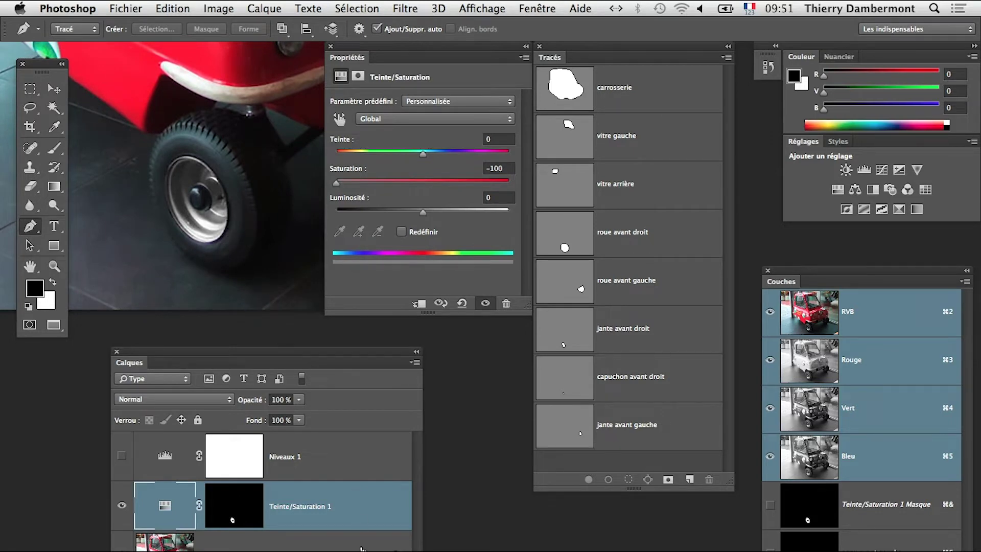
Step: Load the near front wheel's tyre selection from its saved channel and examine its edge against the rim
{"action": "left_click_drag", "start_coordinate": [422, 549], "coordinate": [512, 549]}
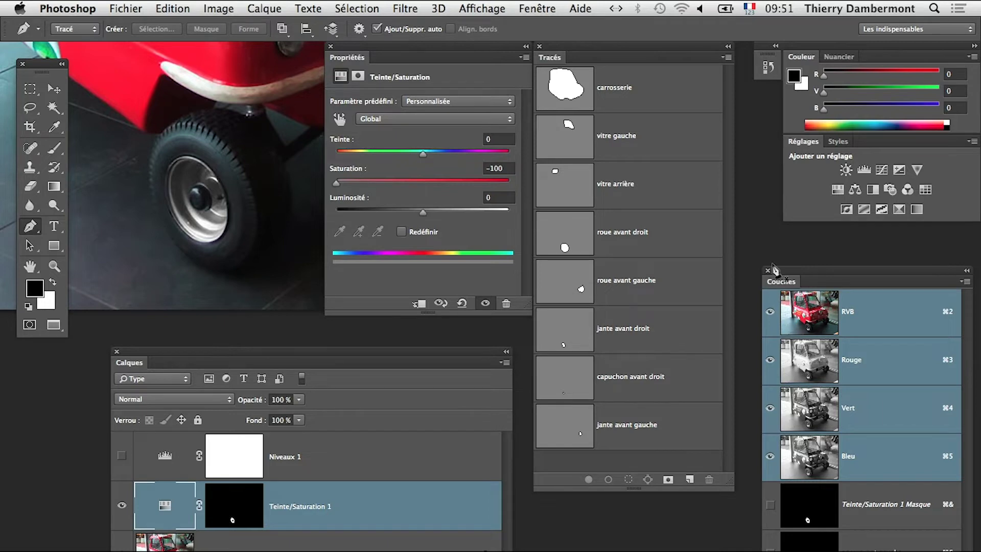
{"action": "left_click_drag", "start_coordinate": [787, 270], "coordinate": [777, 240]}
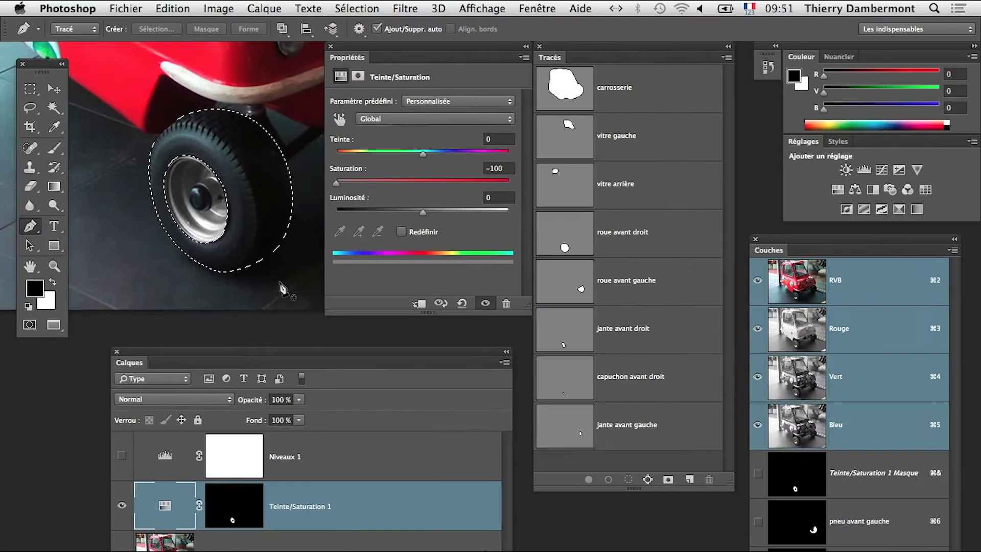
{"action": "scroll", "coordinate": [193, 203], "scroll_direction": "up", "scroll_amount": 4}
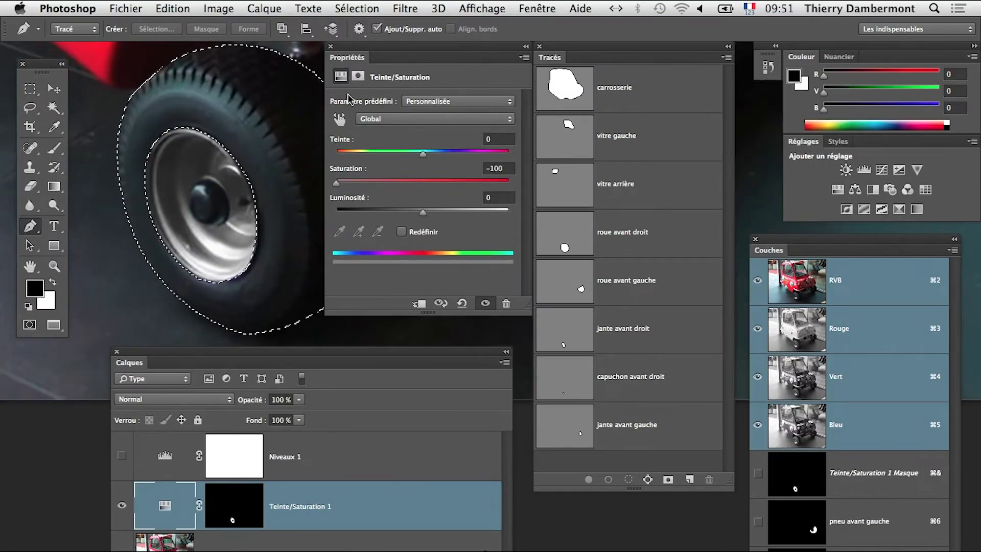
{"action": "left_click_drag", "start_coordinate": [378, 51], "coordinate": [442, 60]}
{"action": "scroll", "coordinate": [227, 157], "scroll_direction": "up", "scroll_amount": 3}
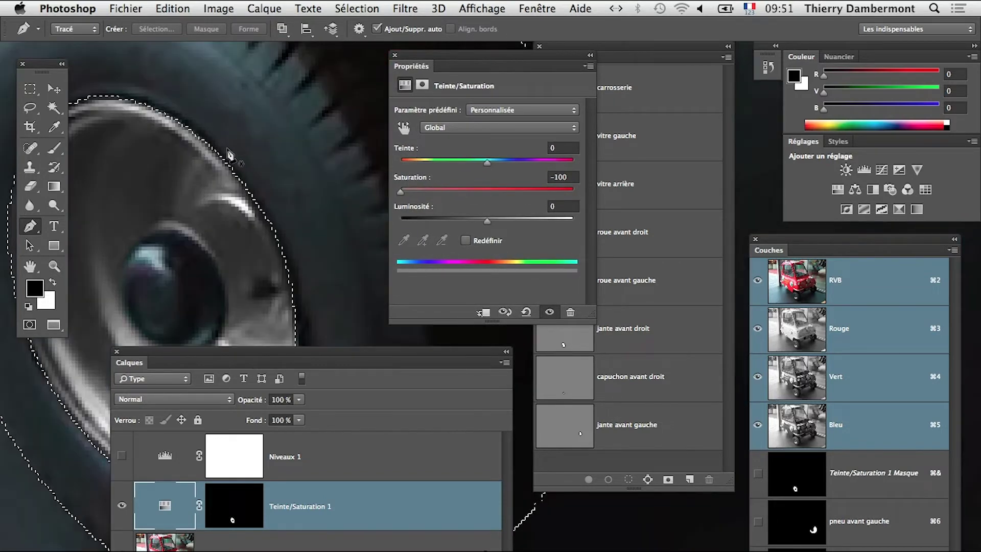
{"action": "scroll", "coordinate": [228, 158], "scroll_direction": "down", "scroll_amount": 1}
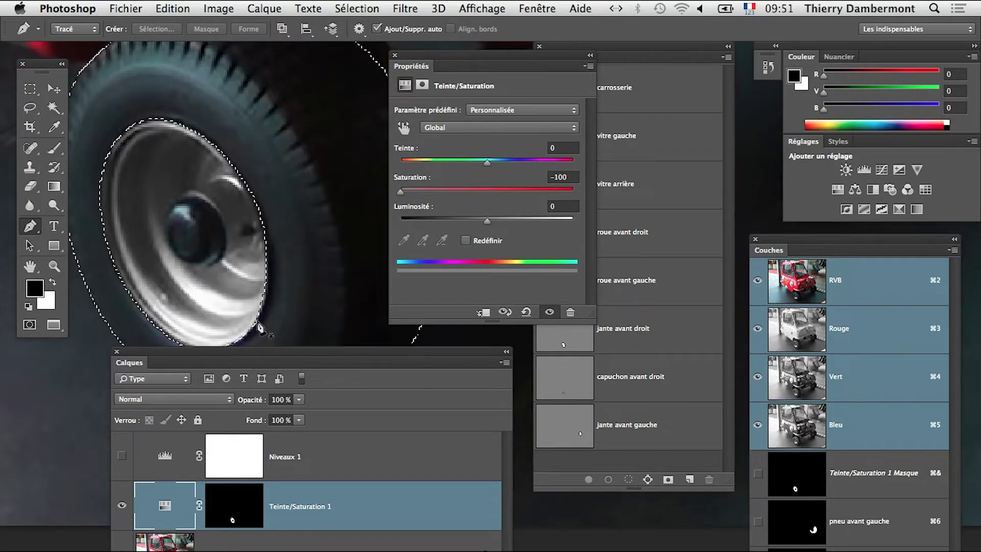
{"action": "left_click_drag", "start_coordinate": [172, 351], "coordinate": [183, 405]}
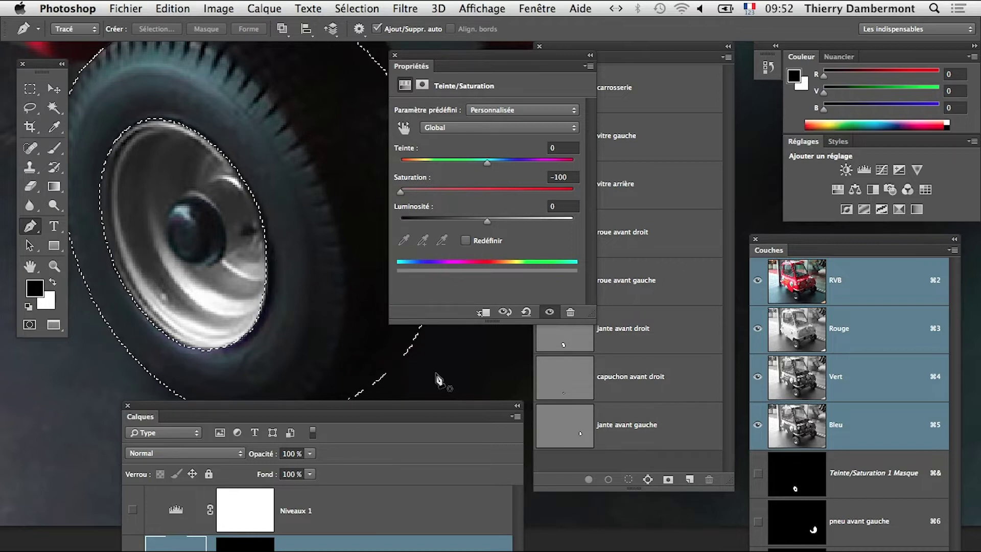
{"action": "left_click_drag", "start_coordinate": [404, 411], "coordinate": [386, 398]}
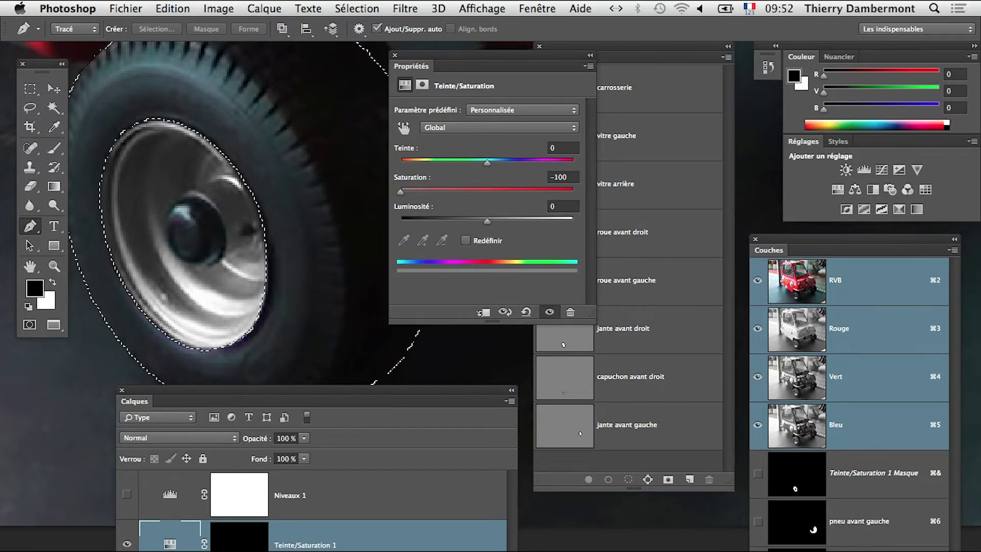
{"action": "left_click", "coordinate": [240, 274], "text": "alt"}
{"action": "left_click", "coordinate": [240, 273], "text": "alt"}
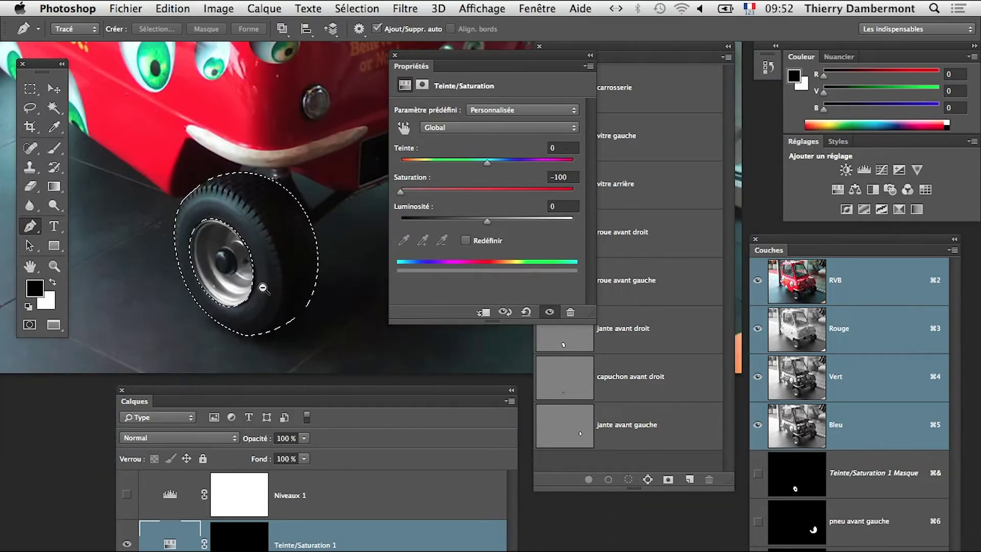
Step: Add a second Teinte/Saturation adjustment layer masked by the near front tyre selection and set its saturation to -100
{"action": "left_click", "coordinate": [255, 9]}
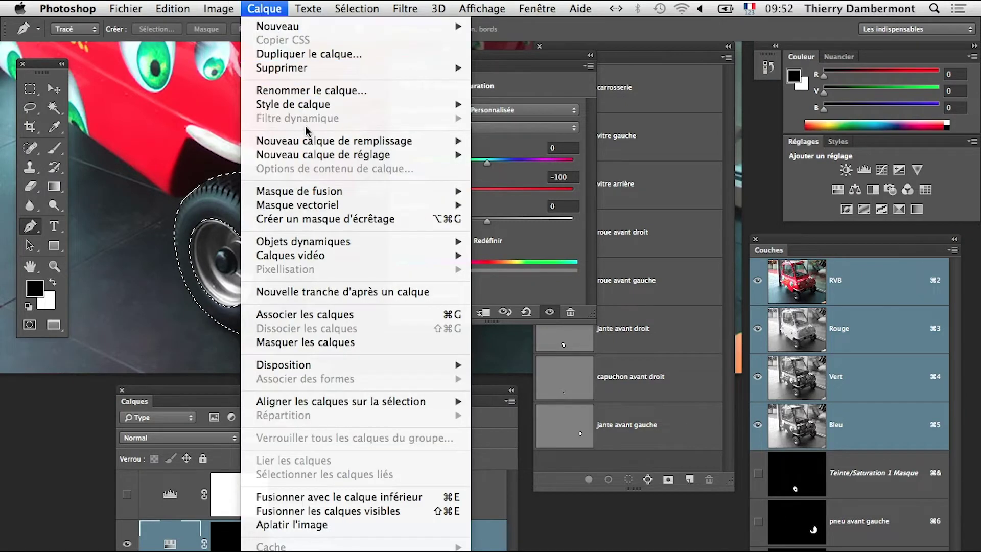
{"action": "mouse_move", "coordinate": [315, 155]}
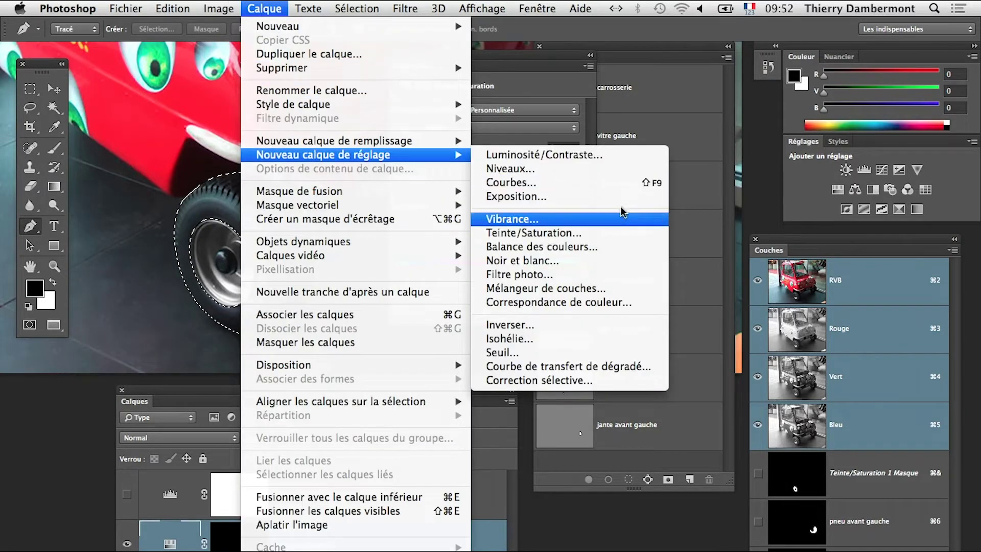
{"action": "left_click", "coordinate": [556, 234]}
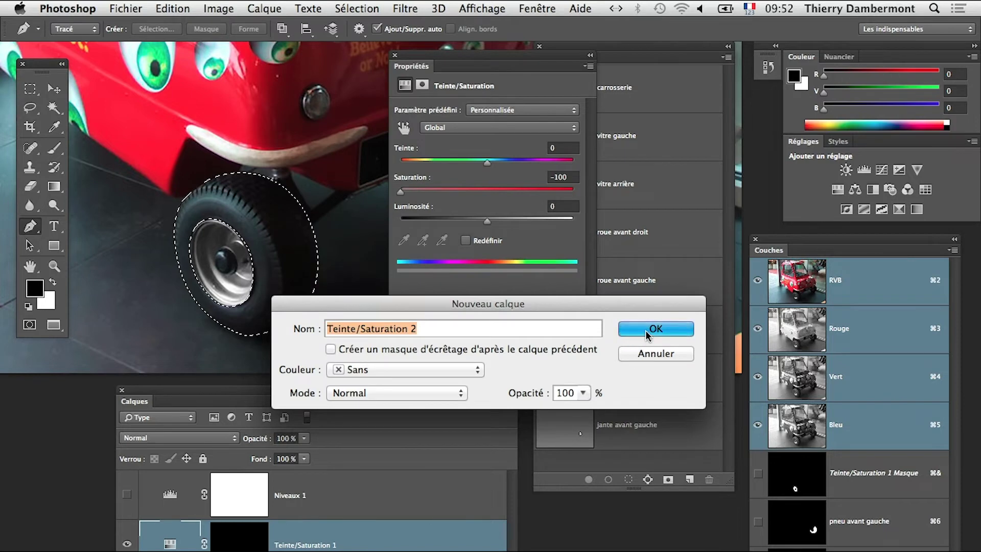
{"action": "left_click", "coordinate": [664, 328]}
{"action": "left_click_drag", "start_coordinate": [487, 192], "coordinate": [388, 193]}
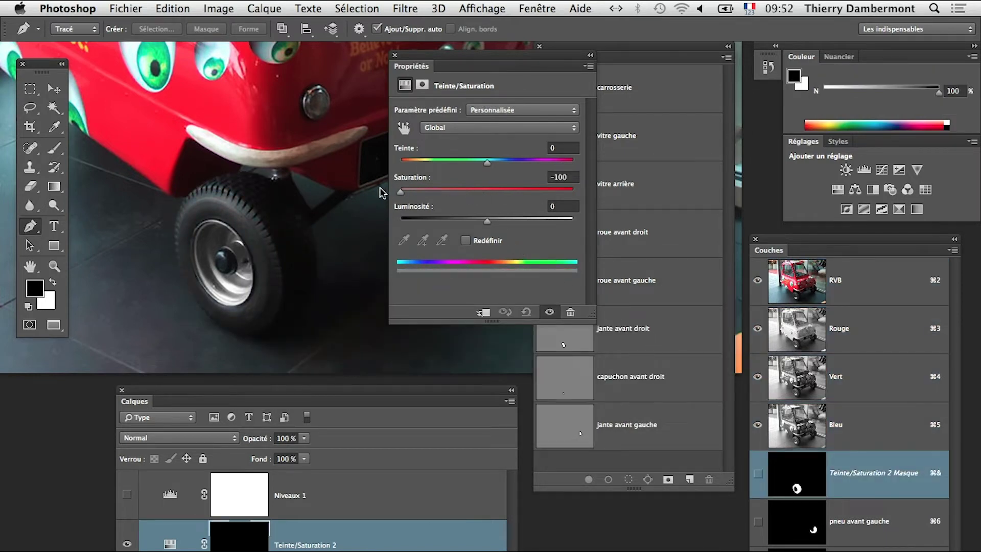
{"action": "left_click_drag", "start_coordinate": [231, 244], "coordinate": [264, 287]}
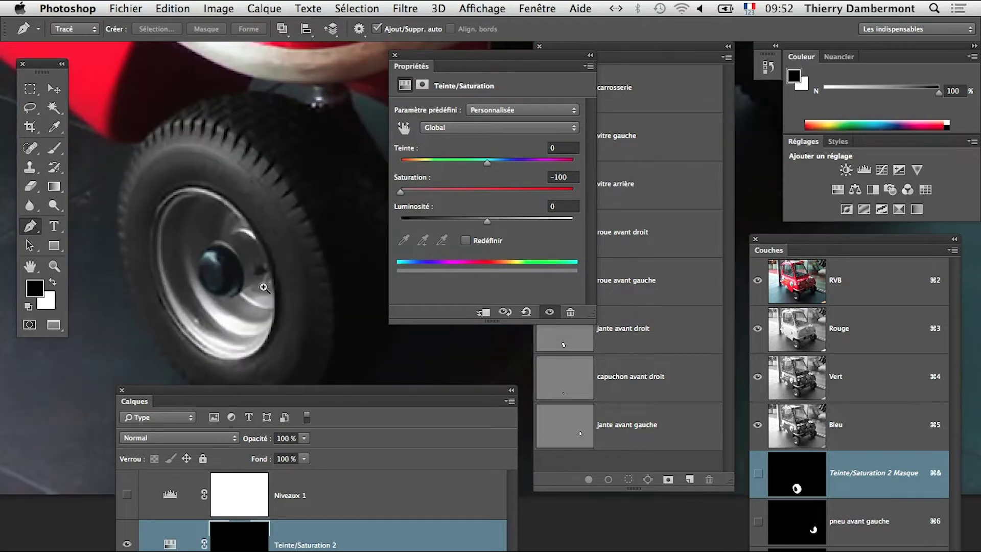
Step: Load the "capuchon avant droit" path as a selection around the front wheel's hub cap
{"action": "left_click_drag", "start_coordinate": [292, 390], "coordinate": [343, 442]}
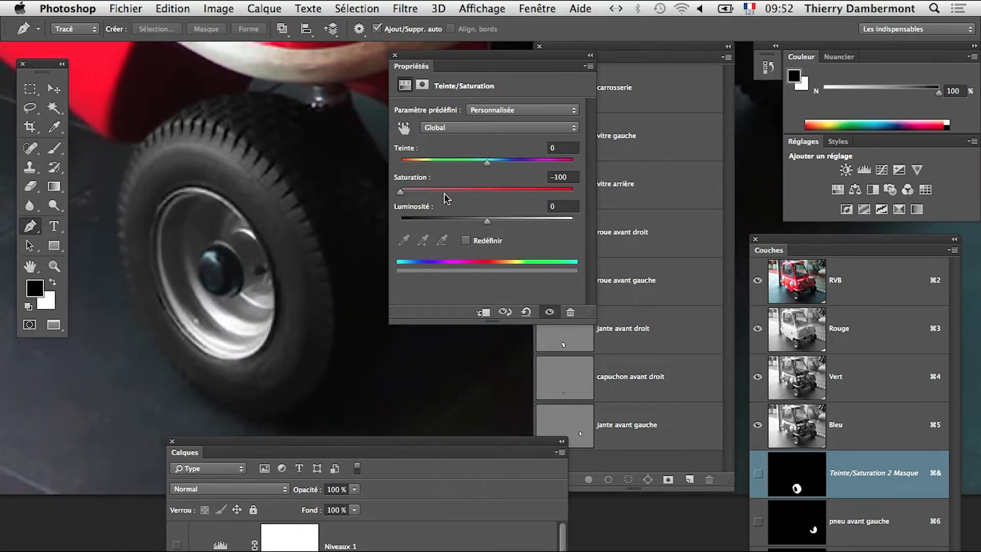
{"action": "left_click", "coordinate": [346, 300], "text": "alt"}
{"action": "left_click_drag", "start_coordinate": [328, 313], "coordinate": [237, 239]}
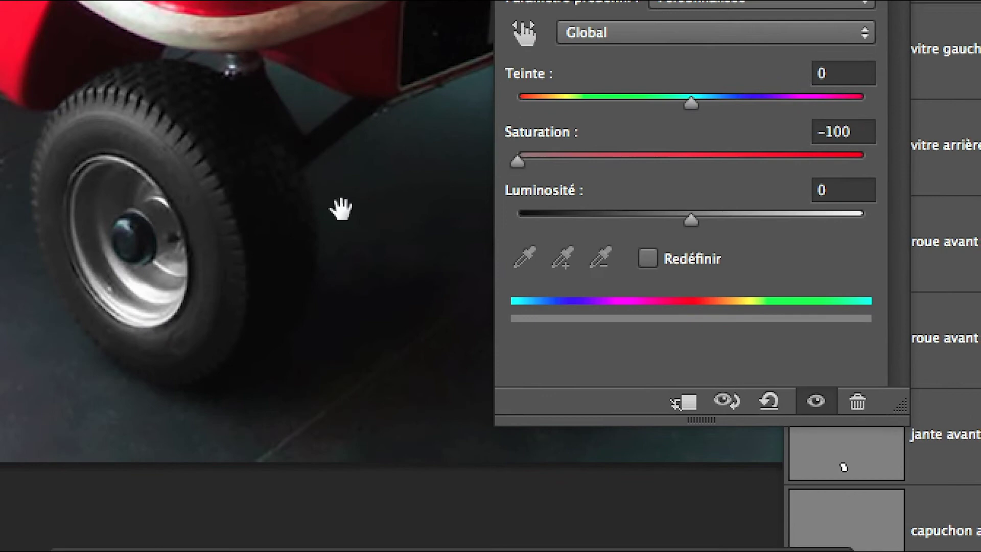
{"action": "left_click_drag", "start_coordinate": [341, 209], "coordinate": [440, 202]}
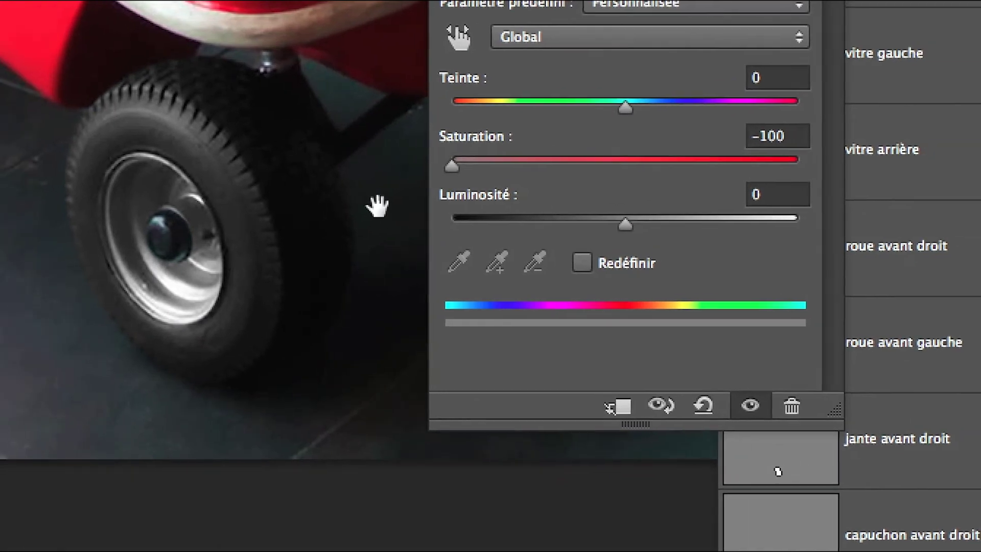
{"action": "left_click_drag", "start_coordinate": [517, 165], "coordinate": [512, 168]}
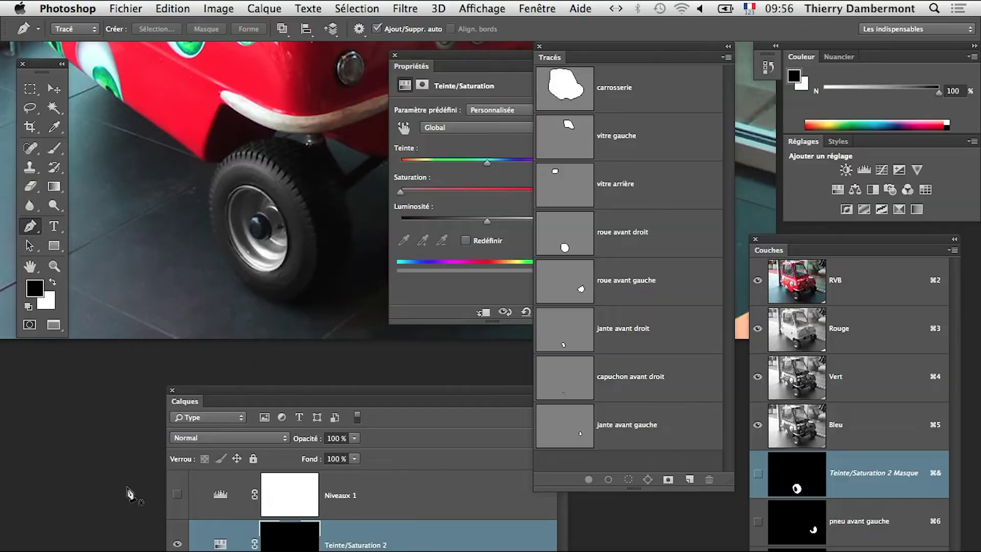
{"action": "scroll", "coordinate": [263, 240], "scroll_direction": "up", "scroll_amount": 3}
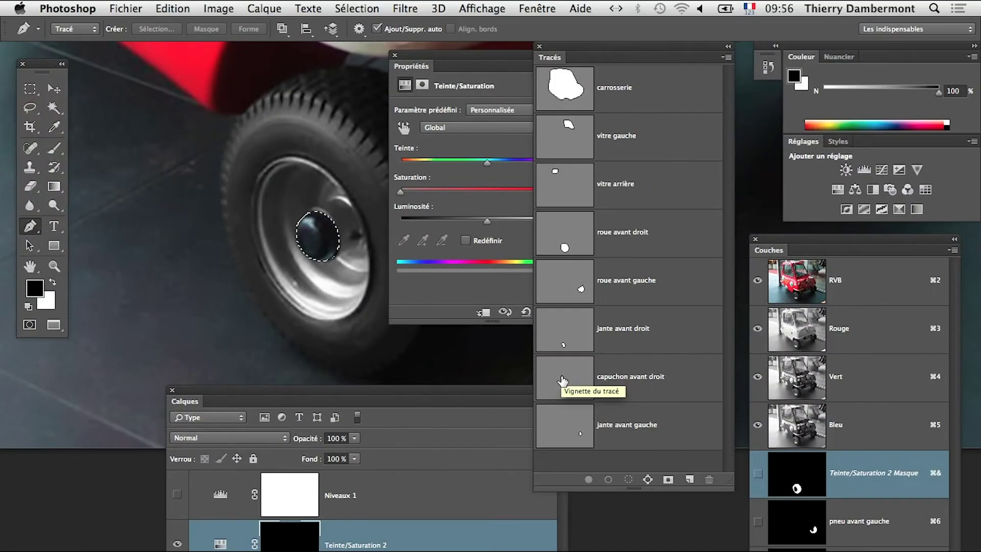
{"action": "left_click", "coordinate": [334, 314], "text": "alt"}
{"action": "left_click_drag", "start_coordinate": [296, 317], "coordinate": [210, 289]}
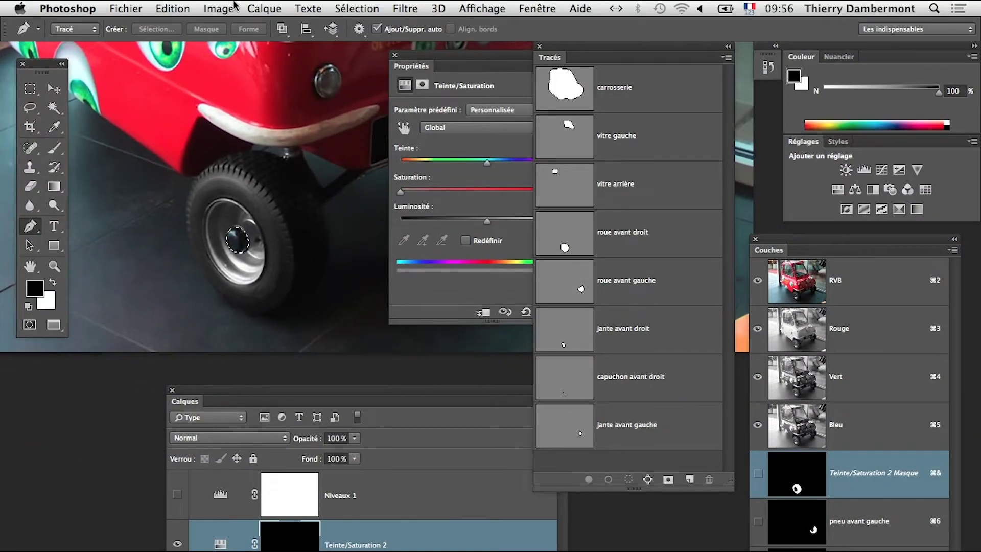
Step: Add a Teinte/Saturation adjustment layer masked by the hub cap selection, keeping the default layer options
{"action": "left_click", "coordinate": [166, 12]}
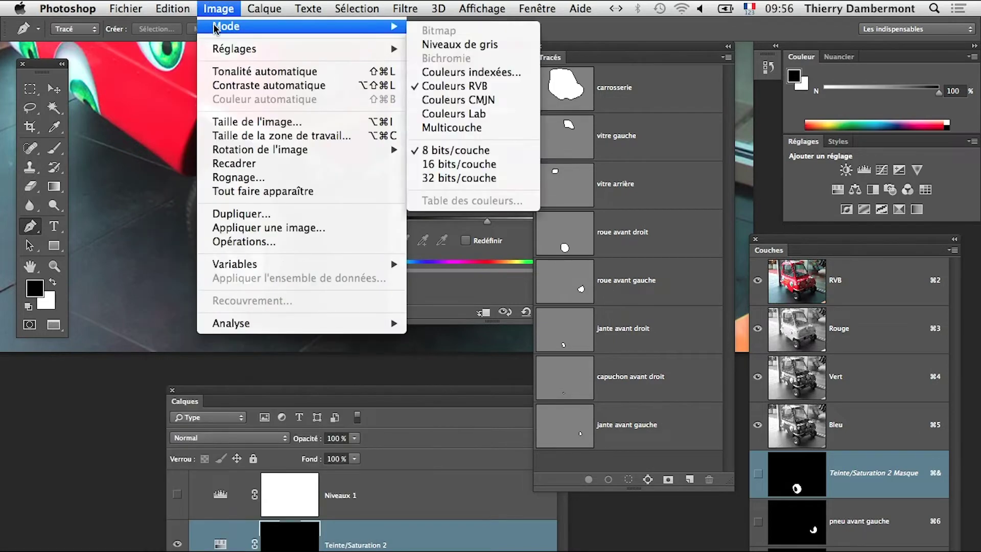
{"action": "mouse_move", "coordinate": [409, 154]}
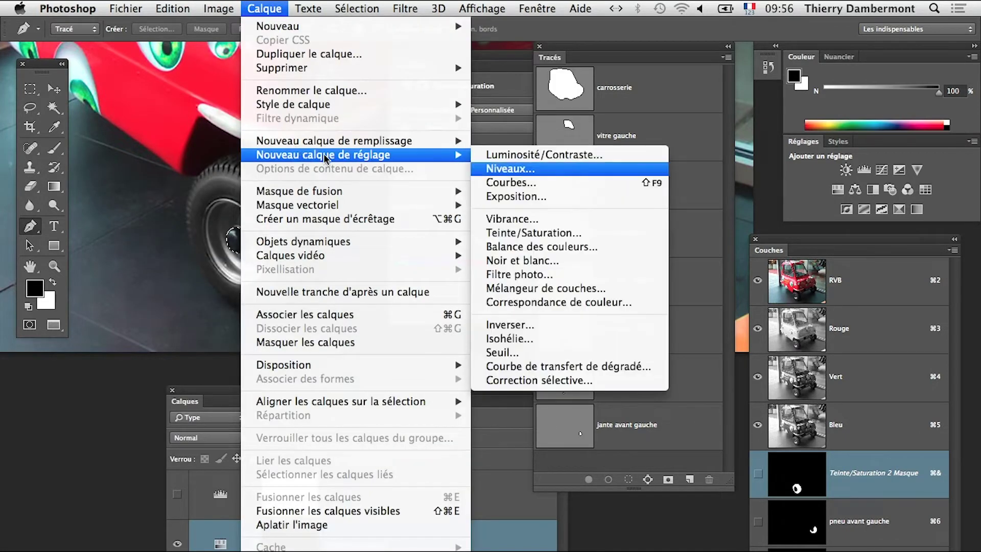
{"action": "left_click", "coordinate": [576, 234]}
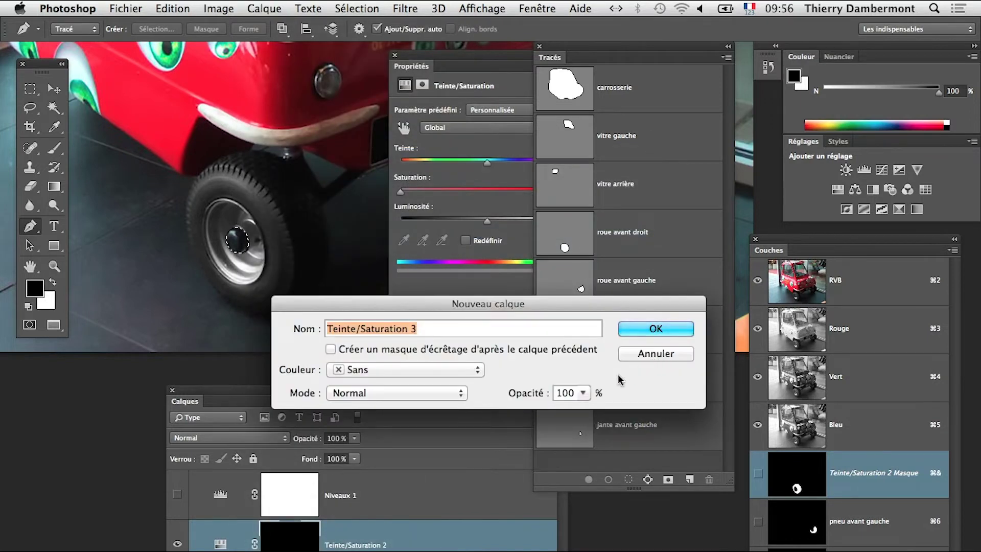
{"action": "left_click", "coordinate": [652, 324]}
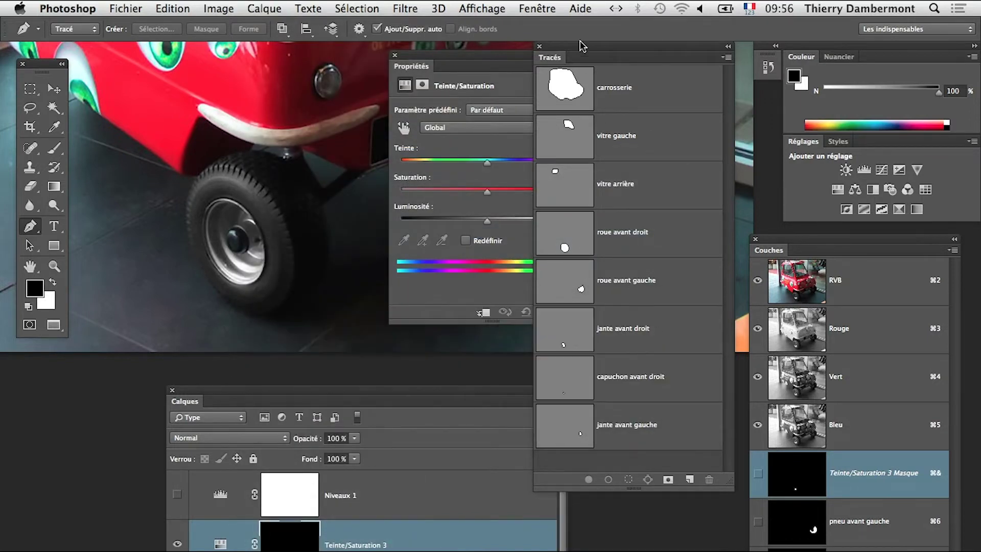
Step: Turn on Redéfinir for the hub cap's Teinte/Saturation adjustment and set Teinte to 322
{"action": "left_click_drag", "start_coordinate": [580, 46], "coordinate": [633, 384]}
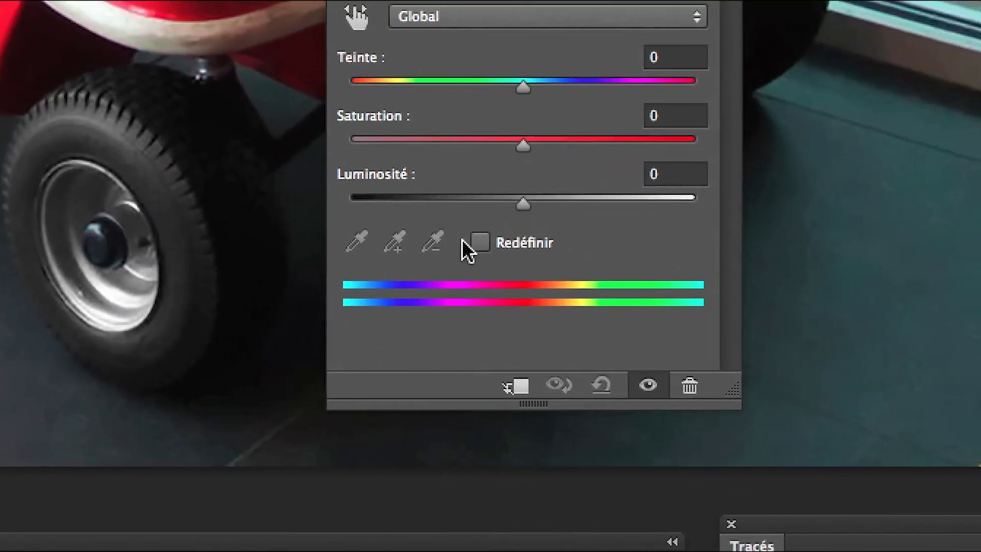
{"action": "left_click", "coordinate": [668, 233]}
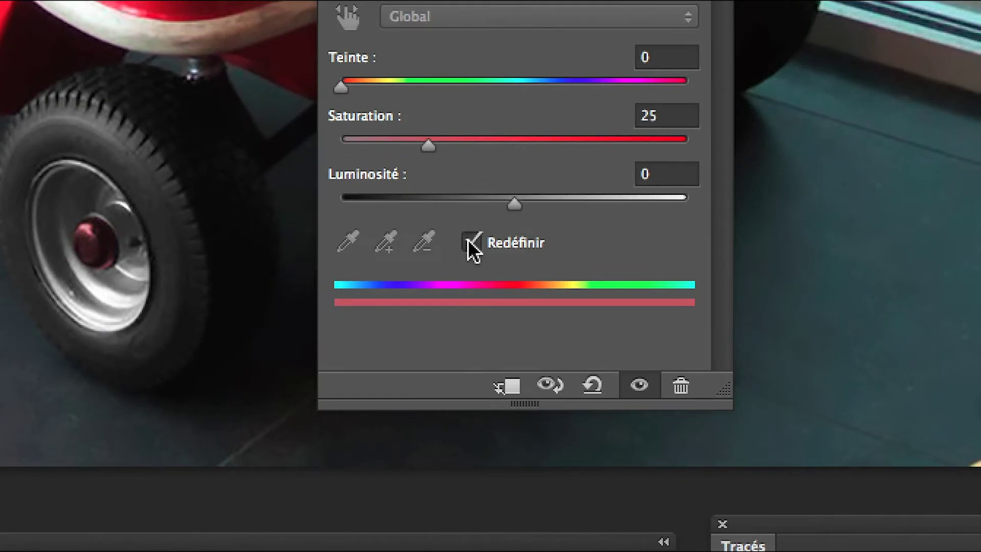
{"action": "left_click", "coordinate": [468, 240]}
{"action": "left_click", "coordinate": [467, 240]}
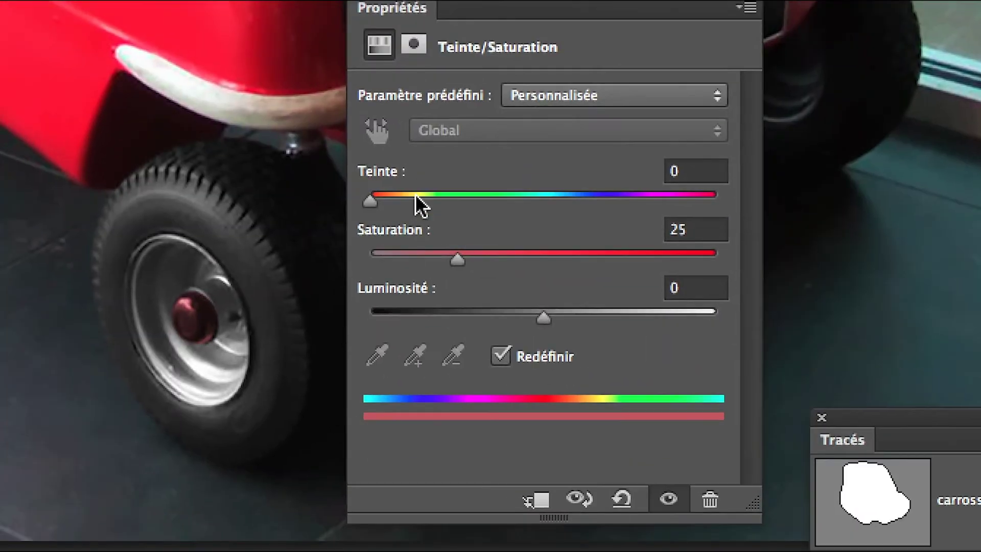
{"action": "left_click_drag", "start_coordinate": [435, 320], "coordinate": [519, 321]}
{"action": "left_click_drag", "start_coordinate": [446, 195], "coordinate": [511, 196]}
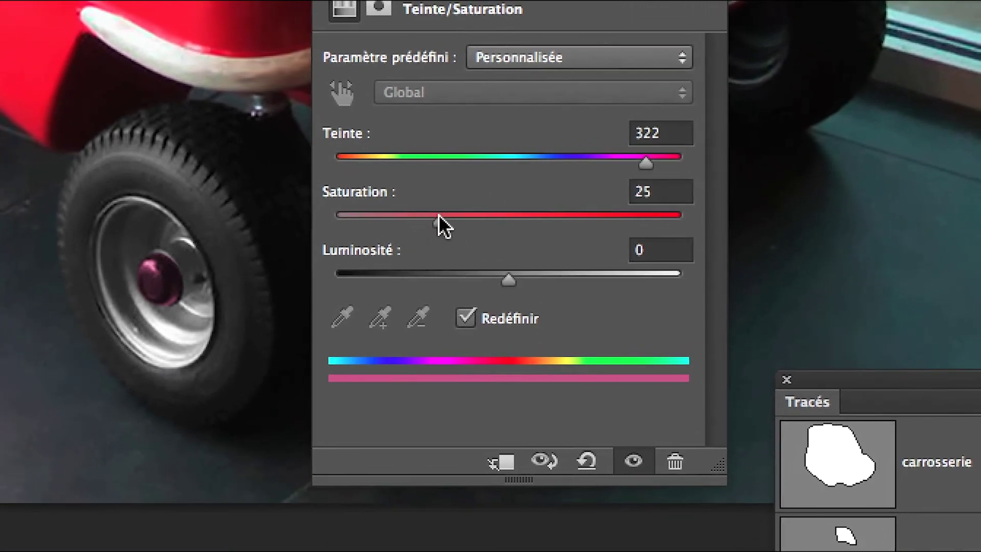
Step: Set the hub cap's Saturation to 57, toggling the adjustment's visibility to compare before and after
{"action": "left_click_drag", "start_coordinate": [288, 256], "coordinate": [448, 257]}
{"action": "left_click_drag", "start_coordinate": [489, 214], "coordinate": [467, 215]}
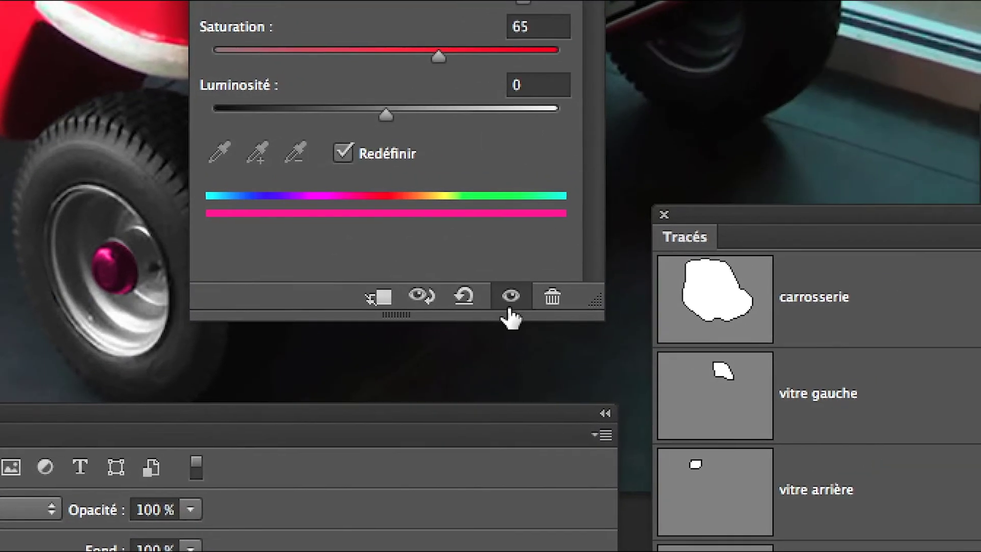
{"action": "left_click", "coordinate": [727, 294]}
{"action": "left_click", "coordinate": [509, 306]}
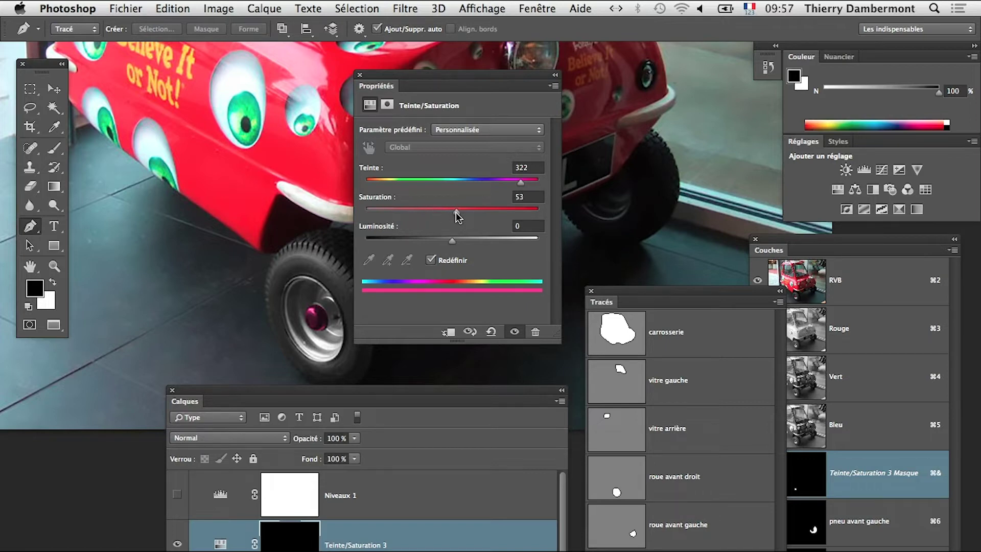
{"action": "left_click_drag", "start_coordinate": [456, 213], "coordinate": [464, 210]}
{"action": "left_click_drag", "start_coordinate": [373, 75], "coordinate": [503, 77]}
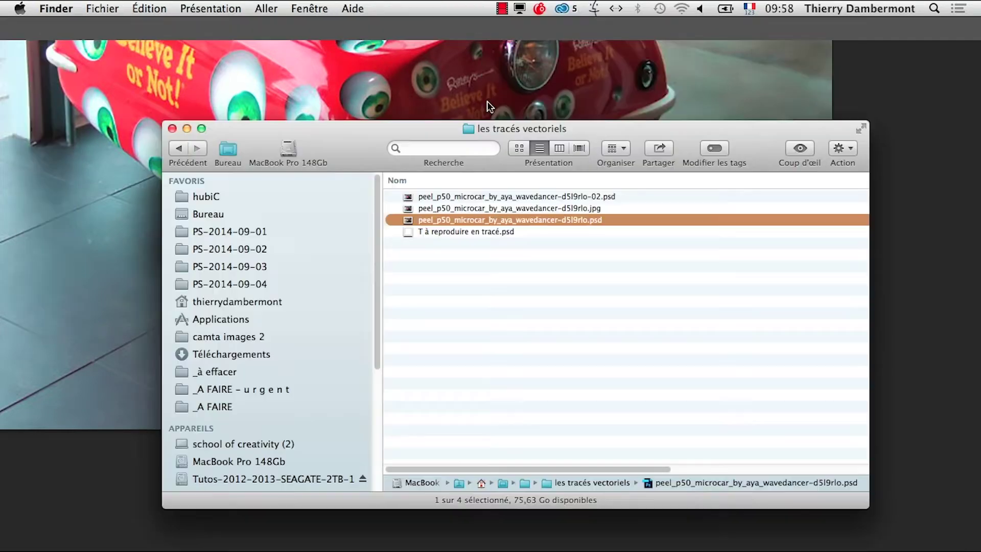
{"action": "left_click", "coordinate": [86, 493]}
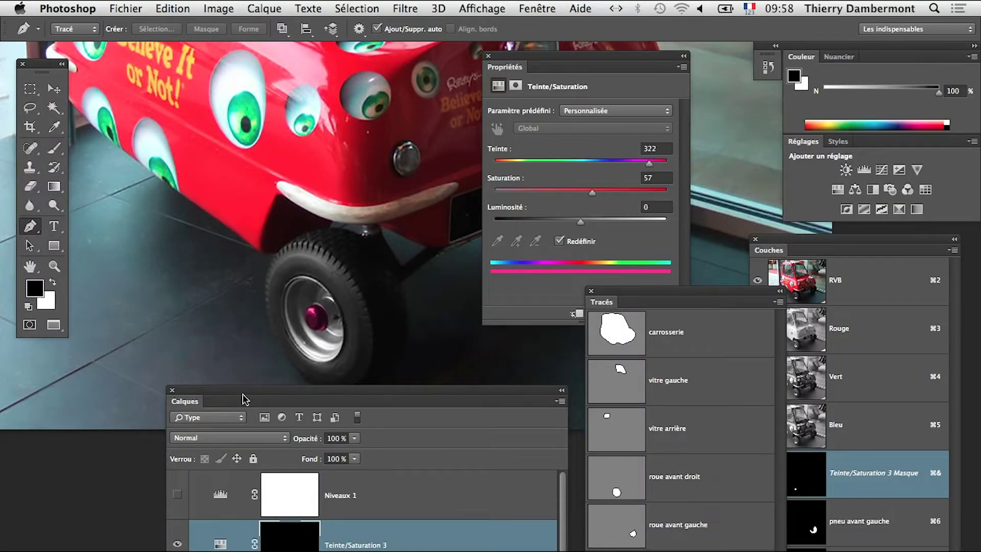
Step: Load the Teinte/Saturation 2 layer mask as a selection of the tyre and deselect all layers
{"action": "left_click_drag", "start_coordinate": [243, 399], "coordinate": [200, 322]}
{"action": "scroll", "coordinate": [210, 227], "scroll_direction": "down", "scroll_amount": 5}
{"action": "scroll", "coordinate": [210, 226], "scroll_direction": "right", "scroll_amount": 2}
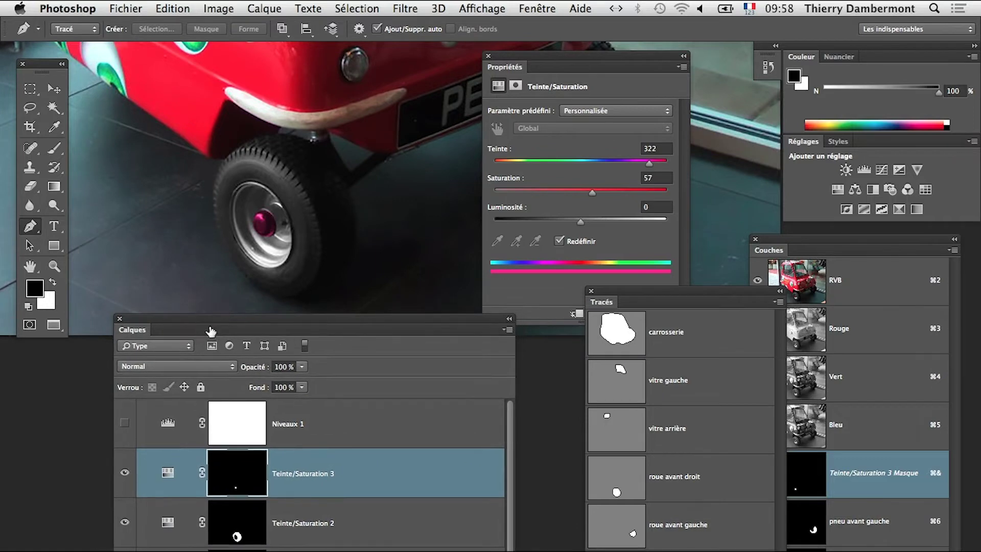
{"action": "left_click_drag", "start_coordinate": [679, 294], "coordinate": [623, 358]}
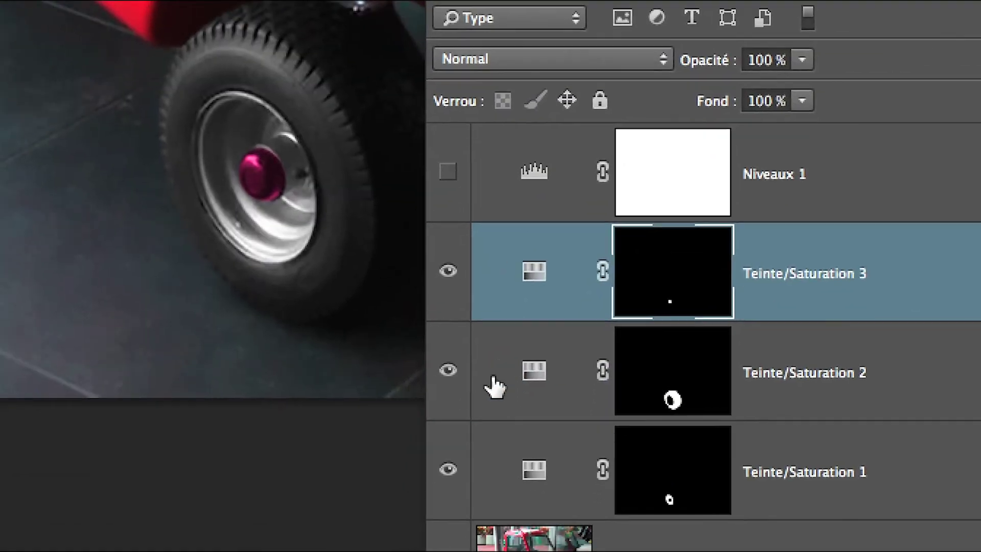
{"action": "left_click", "coordinate": [452, 371]}
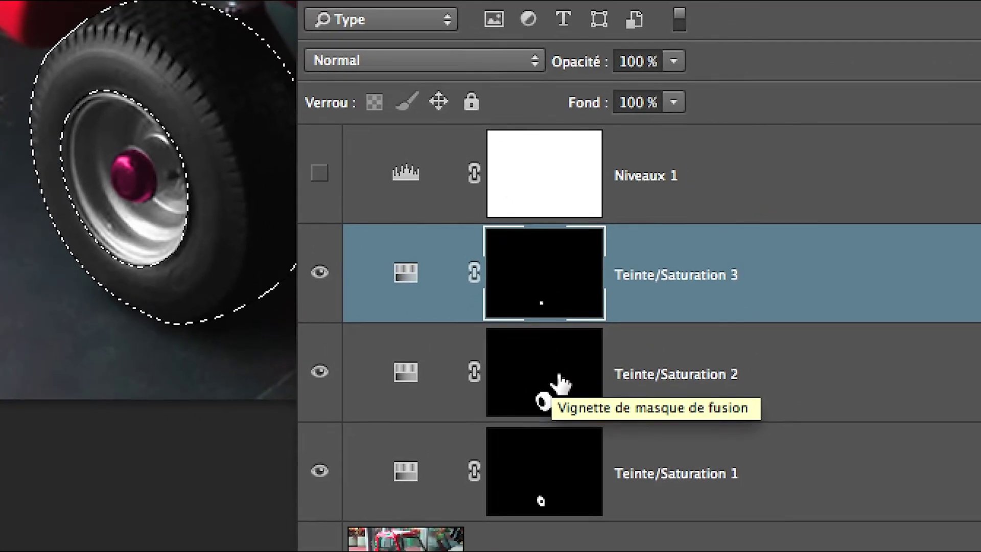
{"action": "left_click", "coordinate": [556, 380]}
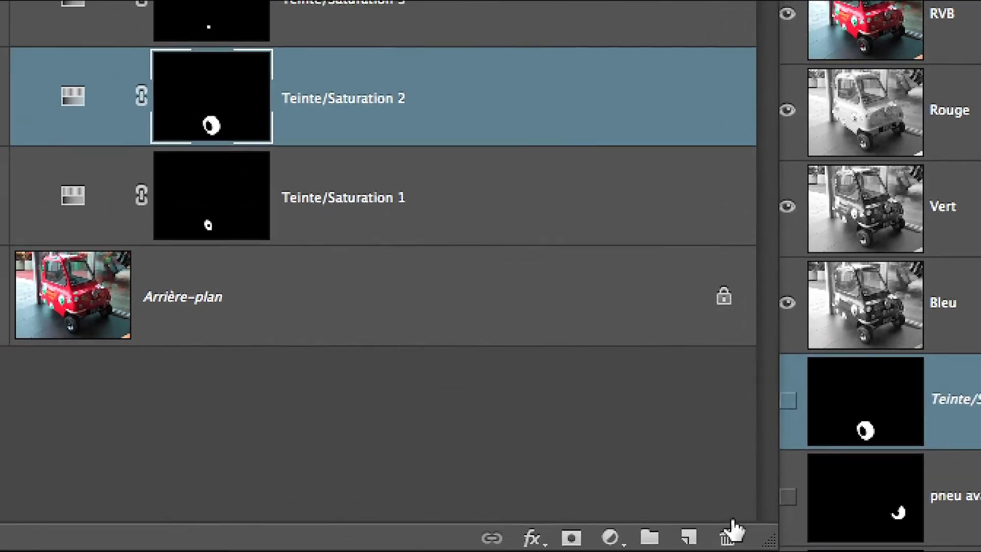
{"action": "left_click", "coordinate": [468, 459]}
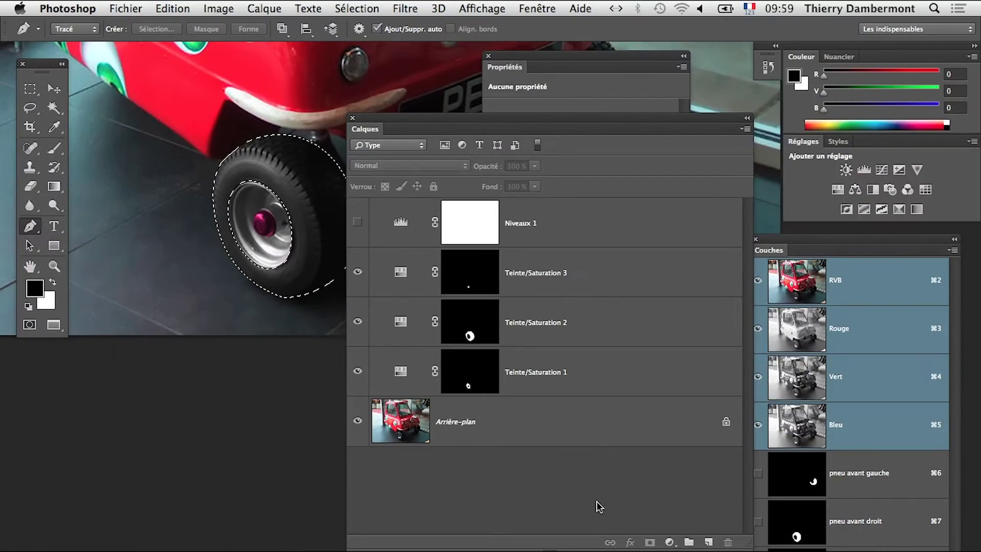
{"action": "left_click_drag", "start_coordinate": [415, 121], "coordinate": [526, 124]}
{"action": "left_click_drag", "start_coordinate": [424, 208], "coordinate": [353, 217]}
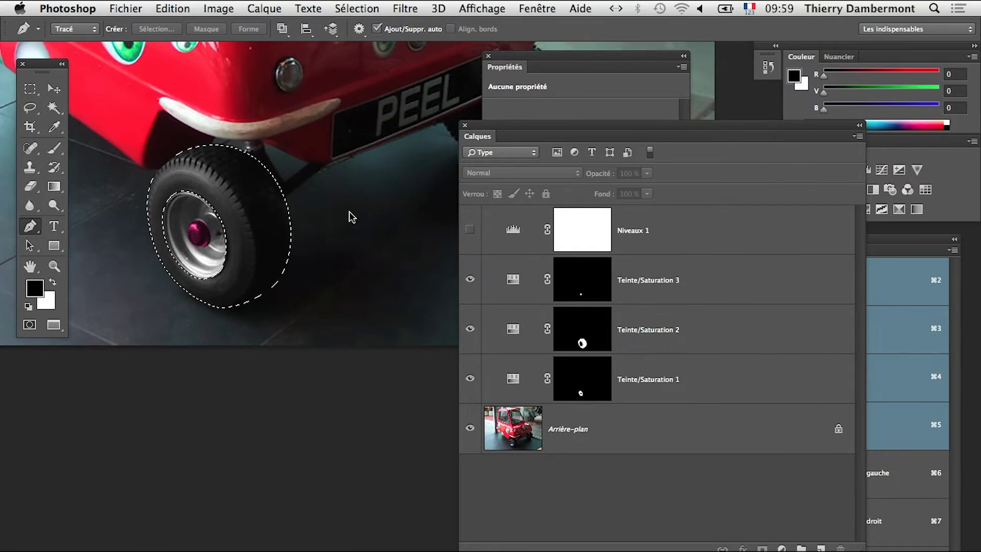
Step: Add a Courbes adjustment layer masked by the tyre selection, accepting the default layer options
{"action": "left_click", "coordinate": [256, 7]}
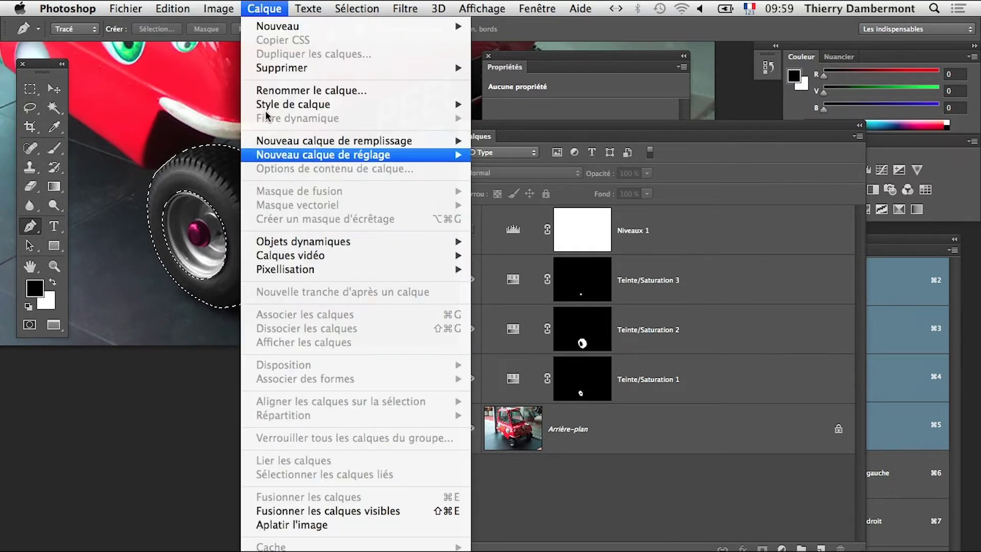
{"action": "left_click", "coordinate": [684, 493]}
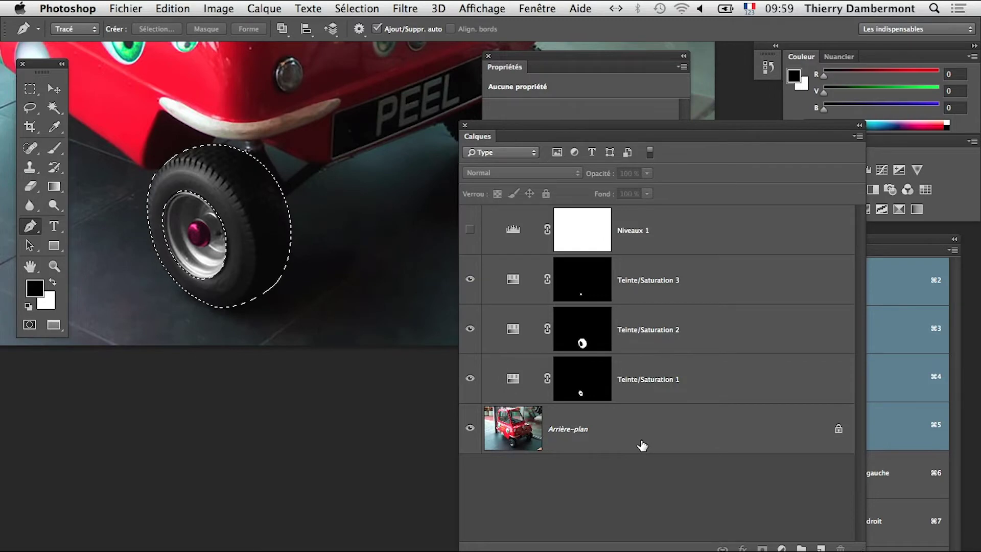
{"action": "left_click", "coordinate": [264, 8]}
{"action": "mouse_move", "coordinate": [321, 154]}
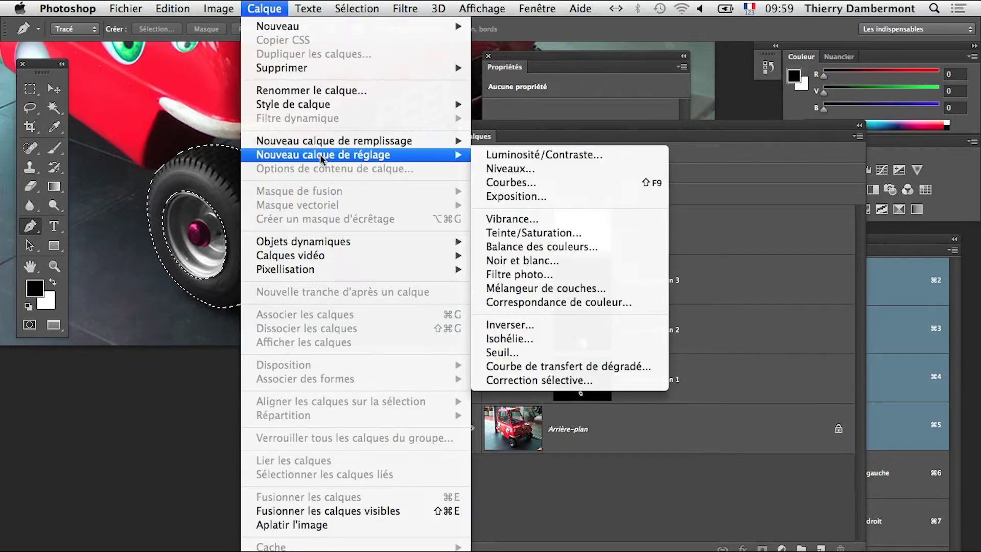
{"action": "left_click", "coordinate": [520, 184]}
{"action": "key", "text": "Return"}
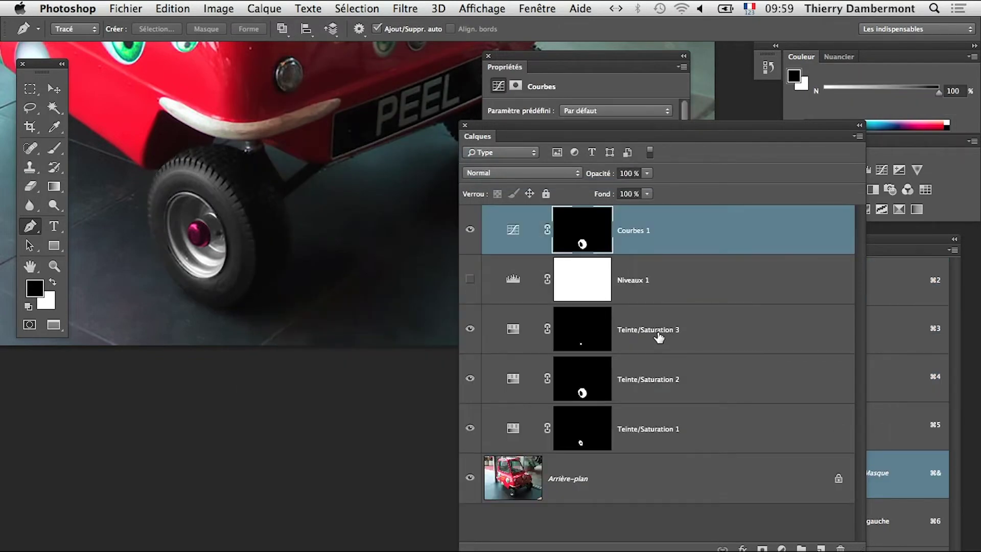
Step: Raise the midpoint of the RVB curve to lighten the front tyre
{"action": "left_click_drag", "start_coordinate": [768, 124], "coordinate": [494, 402]}
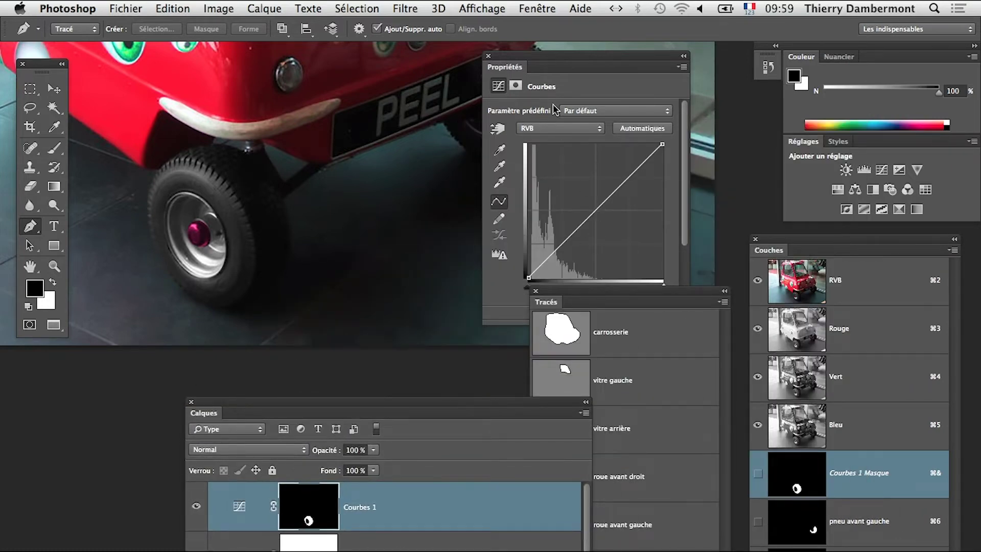
{"action": "left_click_drag", "start_coordinate": [525, 67], "coordinate": [418, 80]}
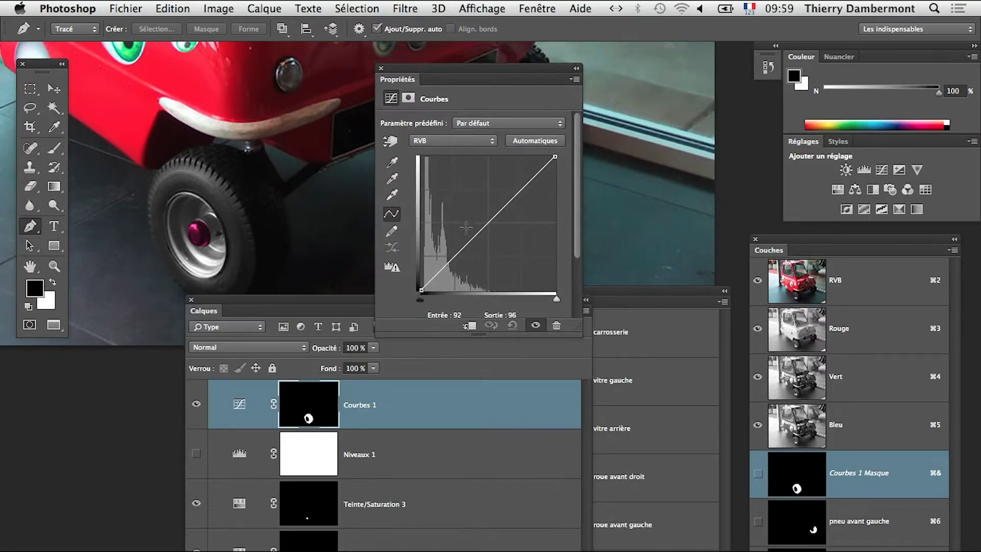
{"action": "left_click_drag", "start_coordinate": [348, 306], "coordinate": [152, 434]}
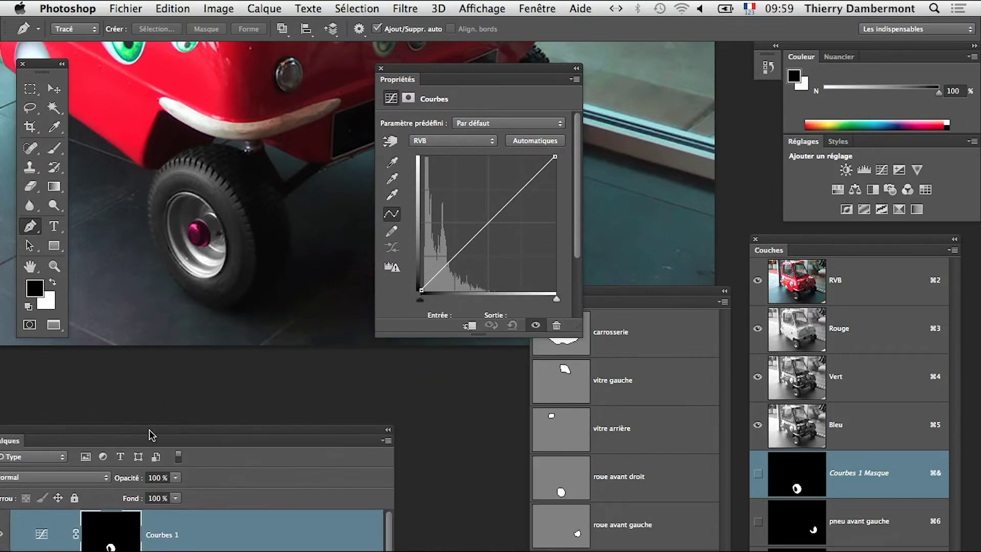
{"action": "left_click_drag", "start_coordinate": [500, 211], "coordinate": [488, 189]}
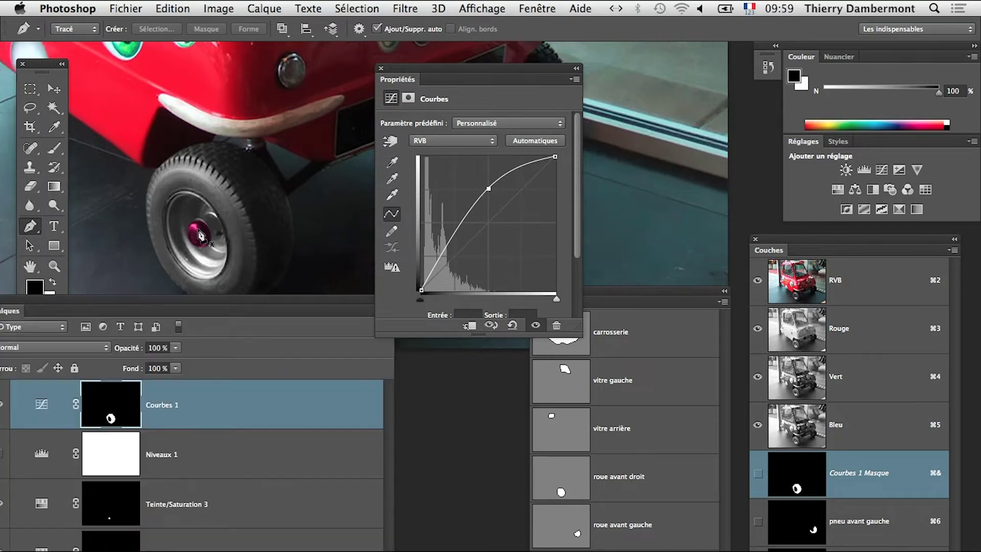
Step: Shape the RVB curve into an S with a lowered shadow point and a shifted highlight point to strengthen the tyre's contrast
{"action": "scroll", "coordinate": [198, 229], "scroll_direction": "up", "scroll_amount": 2}
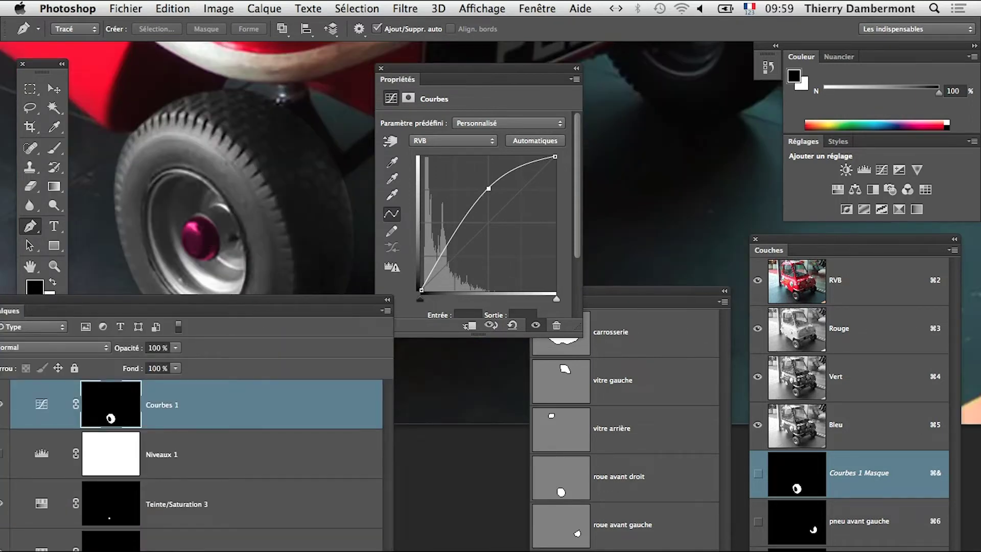
{"action": "left_click_drag", "start_coordinate": [393, 550], "coordinate": [226, 534]}
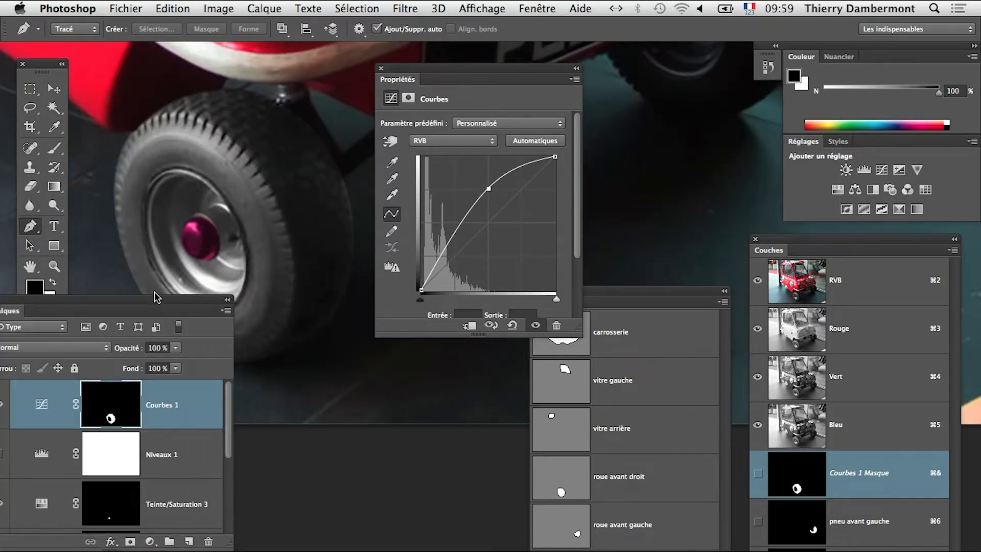
{"action": "left_click_drag", "start_coordinate": [157, 298], "coordinate": [198, 412]}
{"action": "mouse_move", "coordinate": [462, 228]}
{"action": "left_mouse_down"}
{"action": "mouse_move", "coordinate": [464, 249]}
{"action": "mouse_move", "coordinate": [459, 239]}
{"action": "left_mouse_up"}
{"action": "left_click_drag", "start_coordinate": [492, 183], "coordinate": [507, 188]}
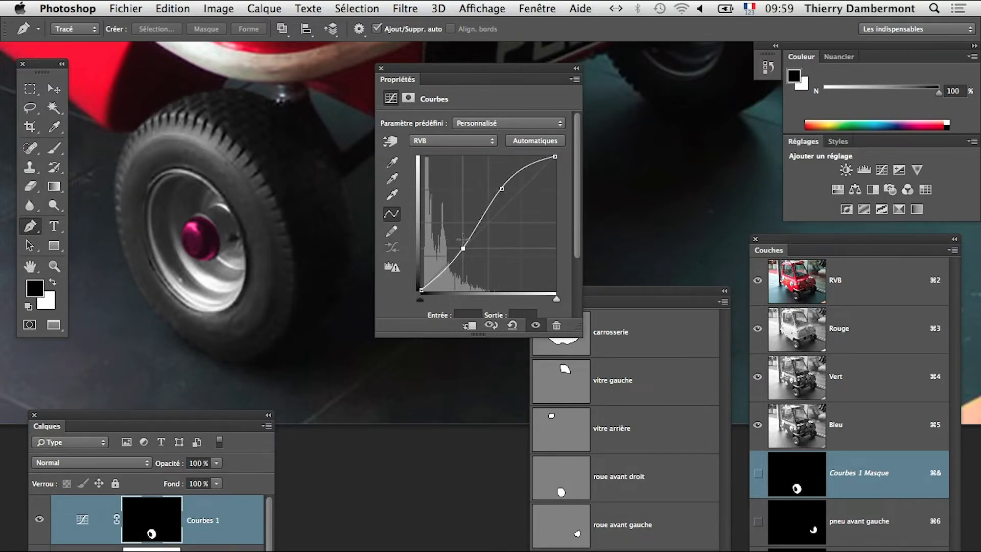
Step: Flatten the RVB curve's S shape into a gentle lift on Courbes 1, and compare the tyre with and without the adjustment
{"action": "left_click_drag", "start_coordinate": [462, 239], "coordinate": [466, 248]}
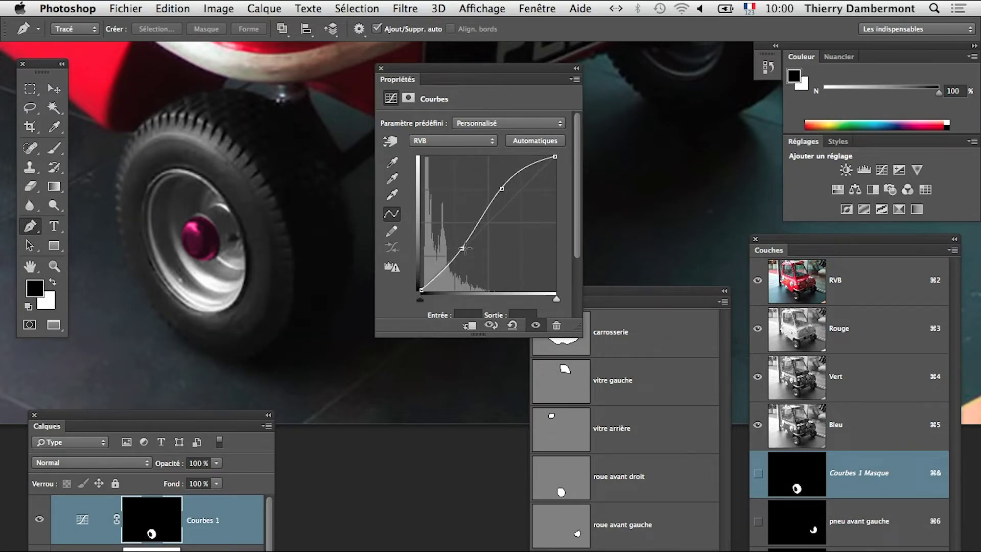
{"action": "left_click_drag", "start_coordinate": [497, 183], "coordinate": [509, 197]}
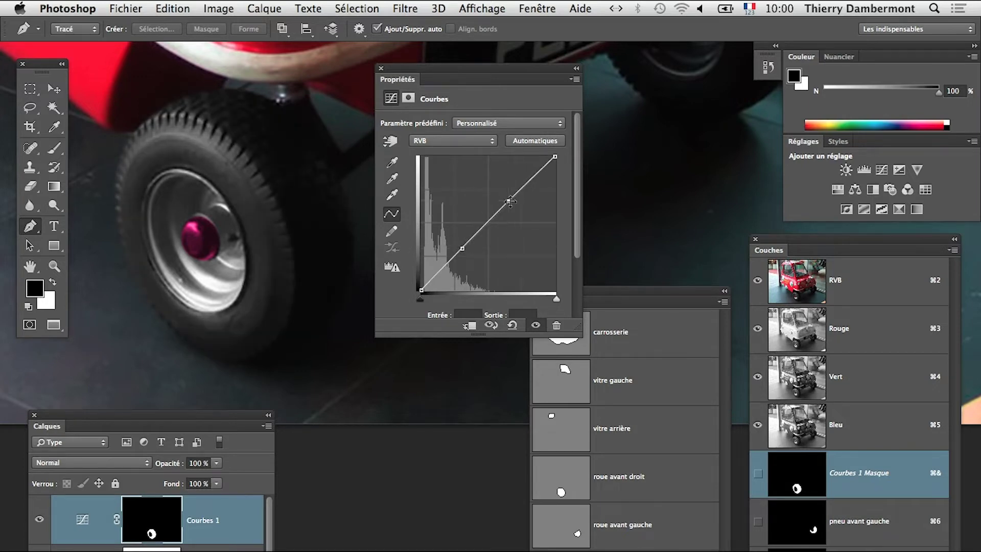
{"action": "left_click_drag", "start_coordinate": [463, 252], "coordinate": [461, 247]}
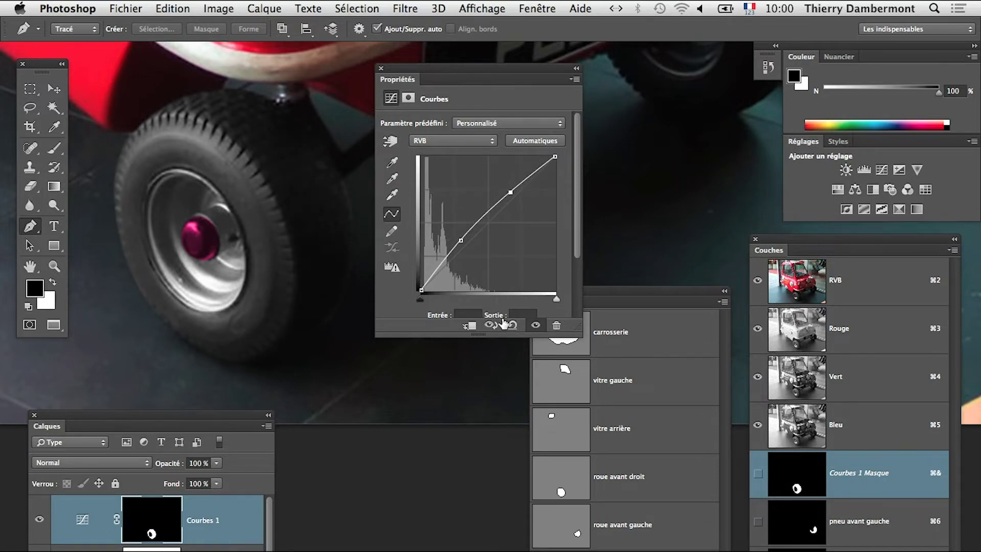
{"action": "left_click", "coordinate": [535, 325]}
{"action": "left_click", "coordinate": [535, 325]}
Step: Raise the RVB curve's two points strongly and add a third point in the shadows to lighten the front tyre
{"action": "left_click_drag", "start_coordinate": [461, 243], "coordinate": [455, 226]}
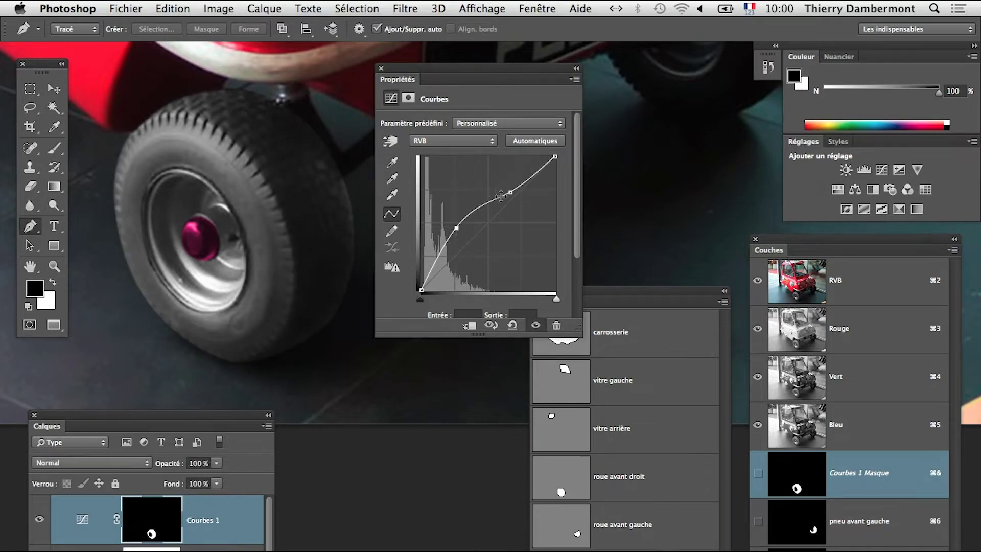
{"action": "mouse_move", "coordinate": [501, 196]}
{"action": "left_mouse_down"}
{"action": "mouse_move", "coordinate": [506, 177]}
{"action": "mouse_move", "coordinate": [507, 185]}
{"action": "left_mouse_up"}
{"action": "left_click_drag", "start_coordinate": [437, 260], "coordinate": [462, 231]}
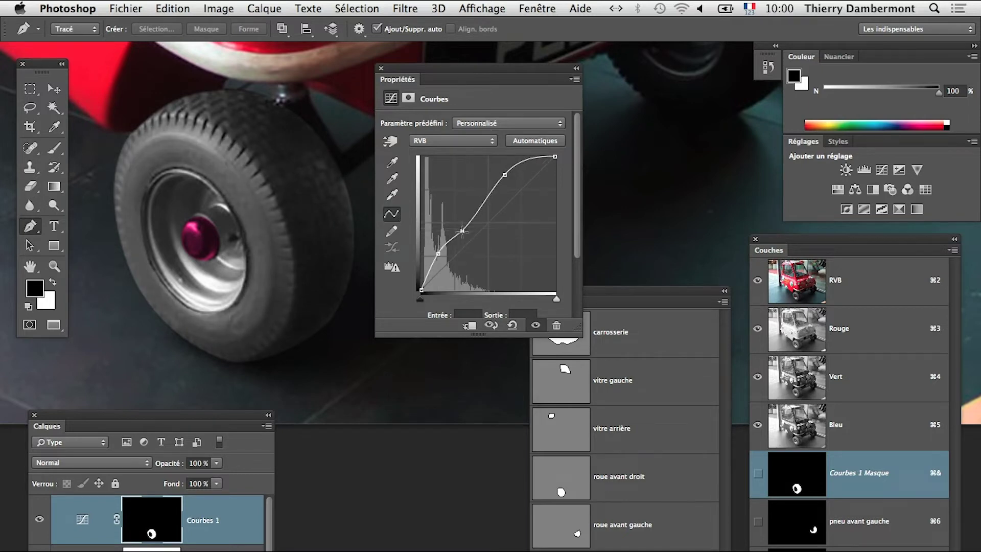
{"action": "left_click_drag", "start_coordinate": [502, 176], "coordinate": [503, 161]}
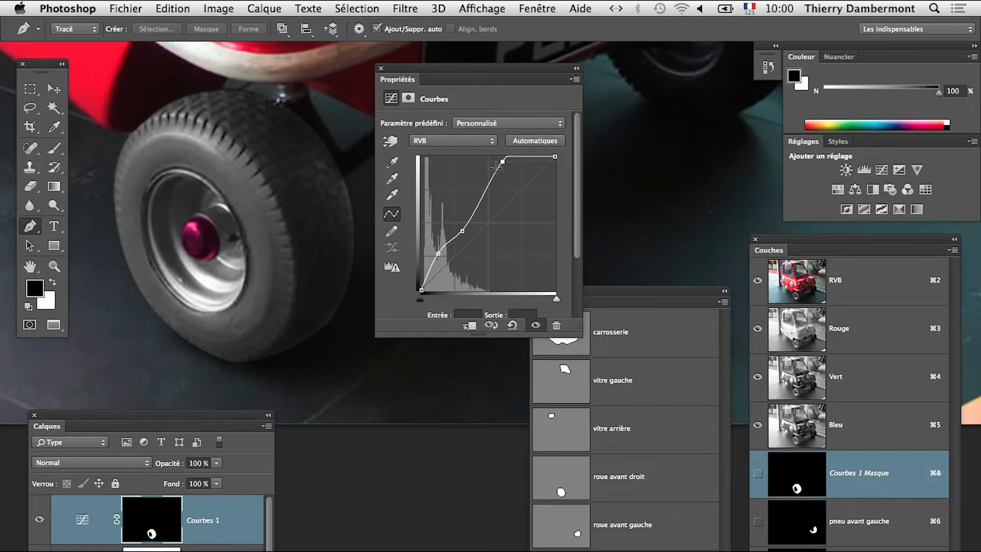
Step: Refine the RVB curve's shadow, midtone and highlight points into one smooth raised arc for a brighter tyre
{"action": "mouse_move", "coordinate": [463, 232]}
{"action": "left_mouse_down"}
{"action": "mouse_move", "coordinate": [466, 240]}
{"action": "mouse_move", "coordinate": [468, 217]}
{"action": "left_mouse_up"}
{"action": "mouse_move", "coordinate": [440, 251]}
{"action": "left_mouse_down"}
{"action": "mouse_move", "coordinate": [444, 278]}
{"action": "mouse_move", "coordinate": [439, 247]}
{"action": "left_mouse_up"}
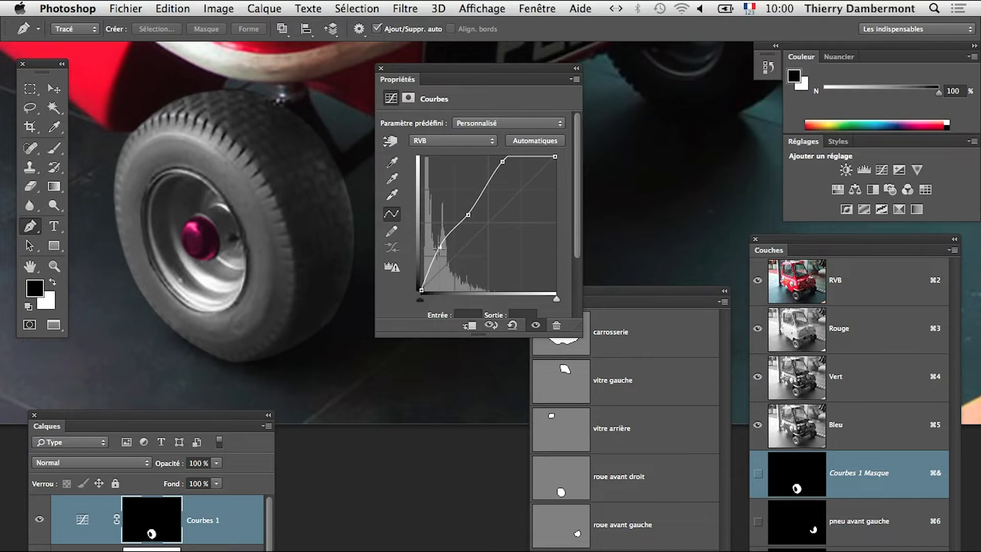
{"action": "mouse_move", "coordinate": [468, 214]}
{"action": "left_mouse_down"}
{"action": "mouse_move", "coordinate": [470, 228]}
{"action": "mouse_move", "coordinate": [470, 203]}
{"action": "left_mouse_up"}
{"action": "left_click_drag", "start_coordinate": [502, 162], "coordinate": [506, 170]}
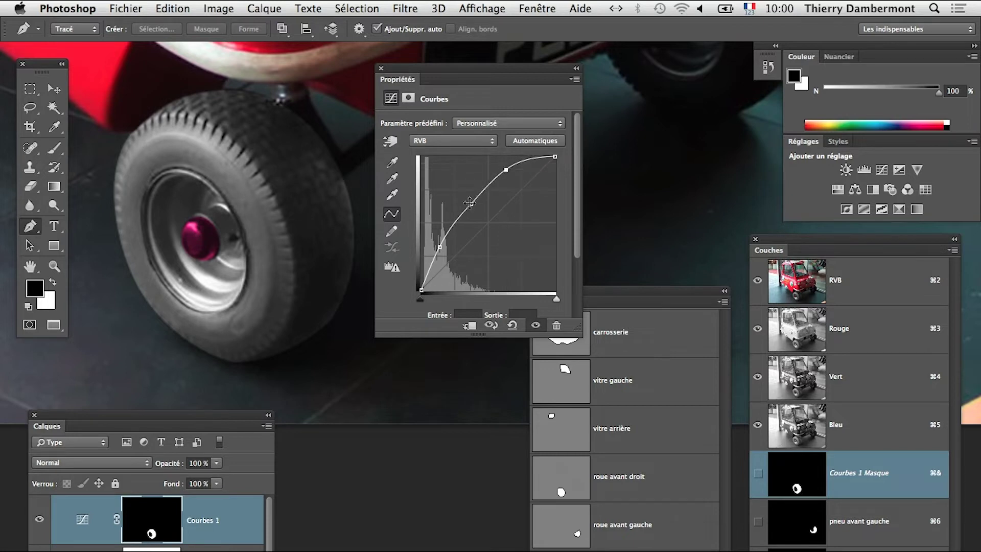
{"action": "mouse_move", "coordinate": [470, 204]}
{"action": "left_mouse_down"}
{"action": "mouse_move", "coordinate": [477, 213]}
{"action": "mouse_move", "coordinate": [474, 204]}
{"action": "left_mouse_up"}
{"action": "left_click_drag", "start_coordinate": [439, 247], "coordinate": [440, 246]}
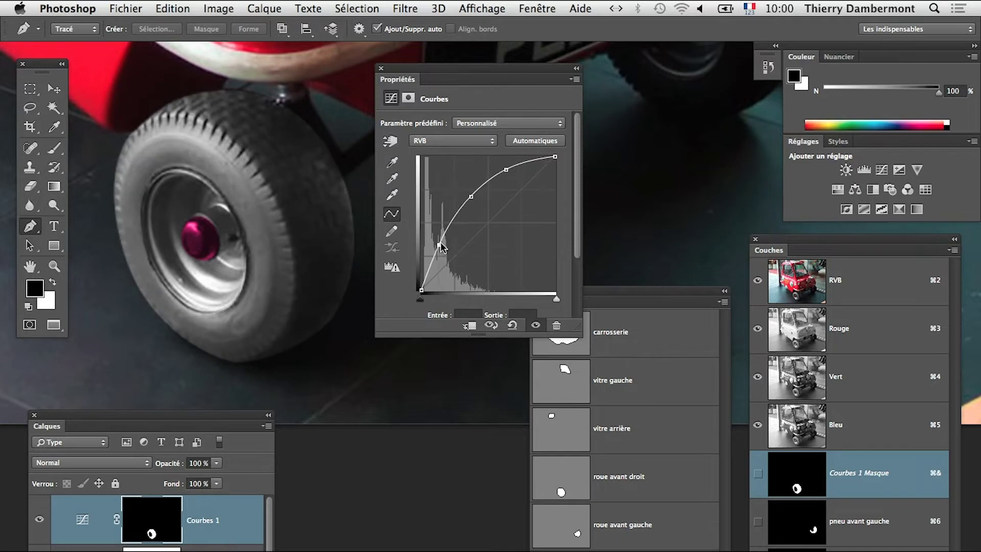
Step: Compare the front tyre with and without the Courbes 1 adjustment, both close up and in the whole image
{"action": "left_click", "coordinate": [533, 325]}
{"action": "left_click_drag", "start_coordinate": [466, 71], "coordinate": [590, 87]}
{"action": "left_click", "coordinate": [379, 240], "text": "alt+super"}
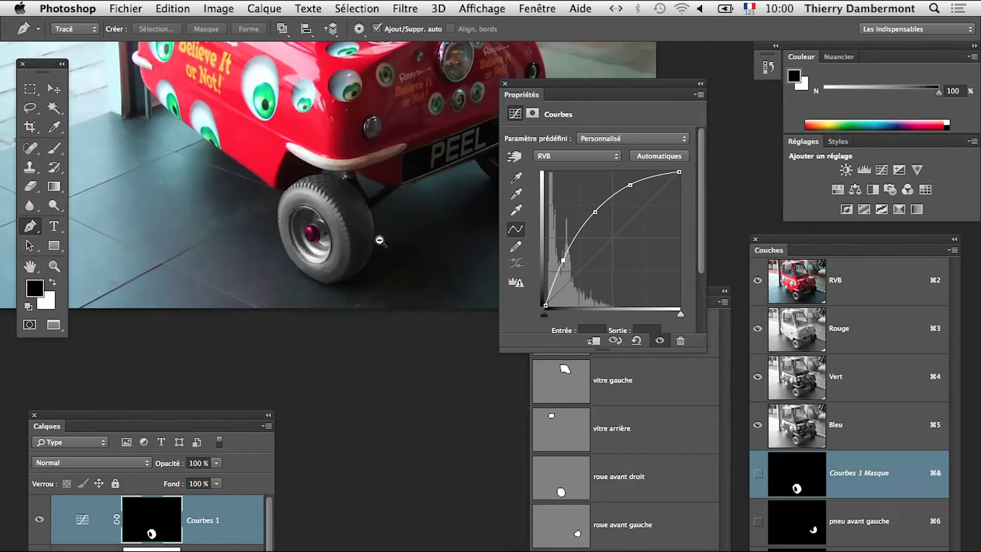
{"action": "left_click", "coordinate": [370, 286], "text": "alt+super"}
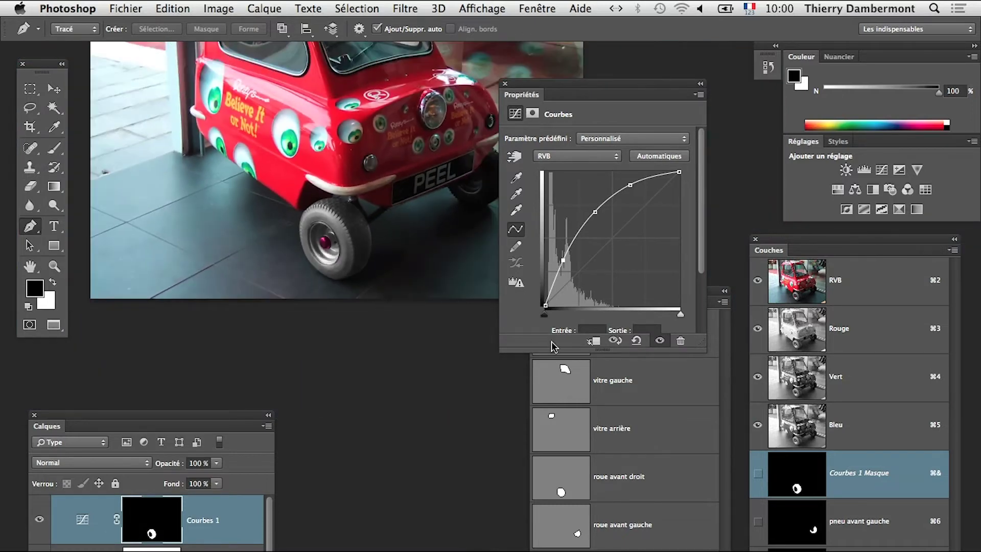
{"action": "left_click", "coordinate": [659, 340]}
{"action": "left_click", "coordinate": [660, 340]}
{"action": "left_click", "coordinate": [360, 234], "text": "super"}
{"action": "left_click", "coordinate": [360, 254], "text": "super"}
{"action": "left_click_drag", "start_coordinate": [375, 244], "coordinate": [341, 275]}
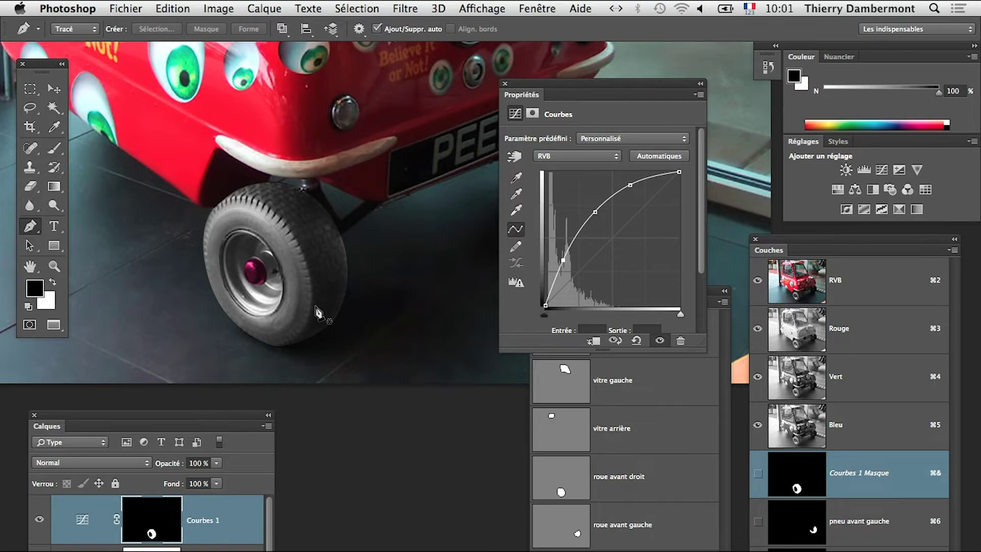
{"action": "left_click", "coordinate": [337, 277], "text": "alt"}
{"action": "left_click", "coordinate": [337, 277], "text": "alt"}
{"action": "left_click", "coordinate": [337, 277], "text": "alt"}
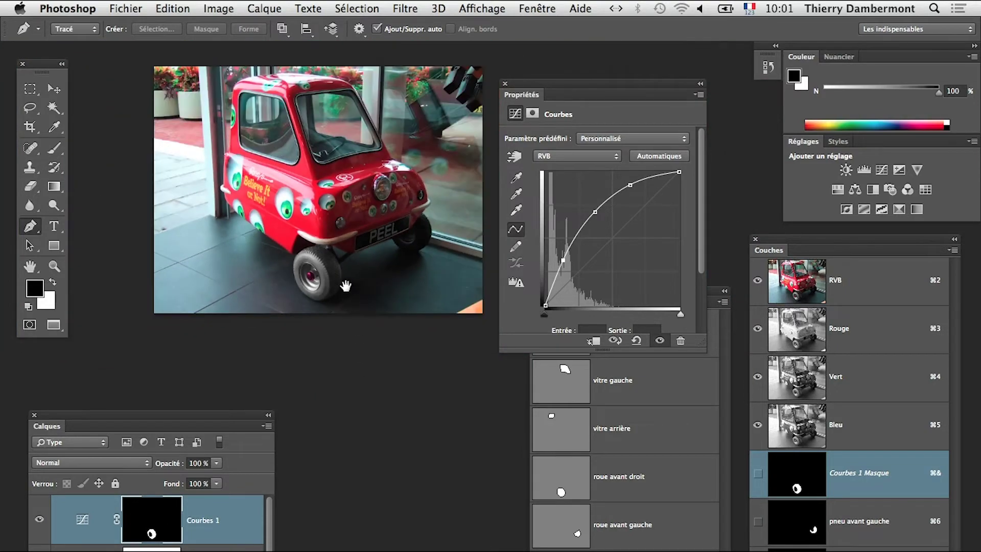
Step: Save the image as a new Photoshop file with the name ending in -03, keeping alpha channels, layers and maximised compatibility
{"action": "left_click", "coordinate": [126, 8]}
{"action": "left_click", "coordinate": [162, 173]}
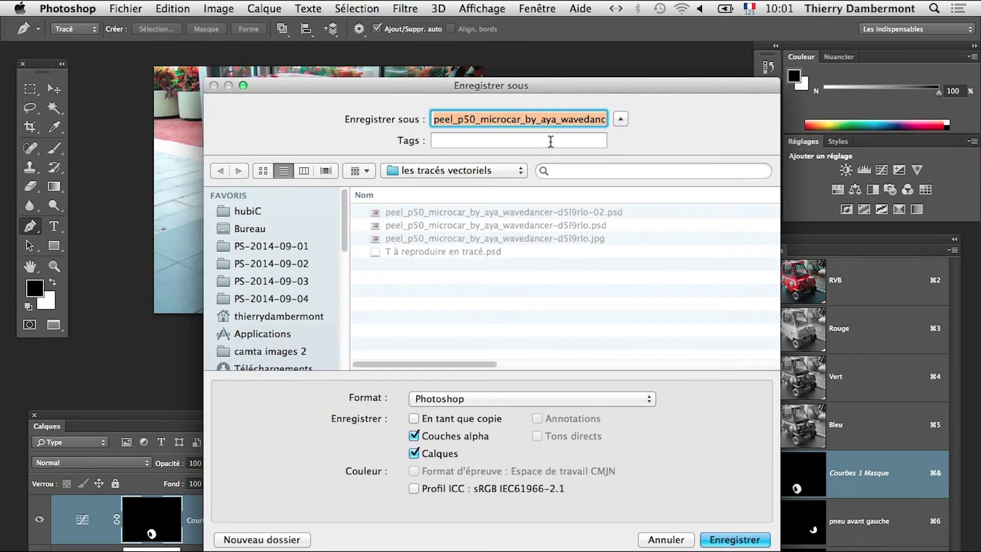
{"action": "left_click", "coordinate": [587, 122]}
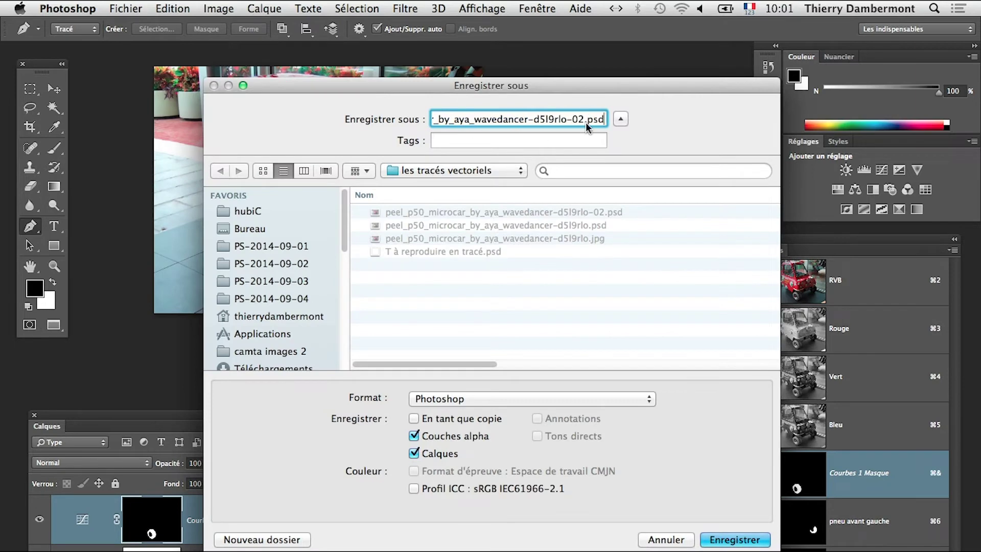
{"action": "left_click", "coordinate": [584, 119]}
{"action": "key", "text": "BackSpace"}
{"action": "type", "text": "3"}
{"action": "left_click", "coordinate": [755, 539]}
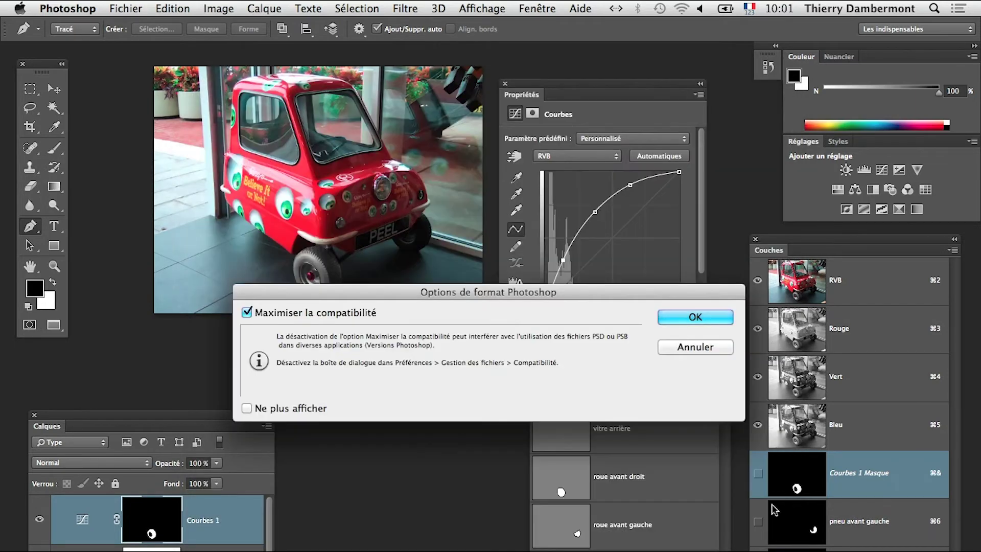
{"action": "left_click", "coordinate": [715, 322]}
Step: Move the curve settings aside, and reposition and widen the layer list while framing the far front wheel
{"action": "left_click_drag", "start_coordinate": [564, 87], "coordinate": [613, 74]}
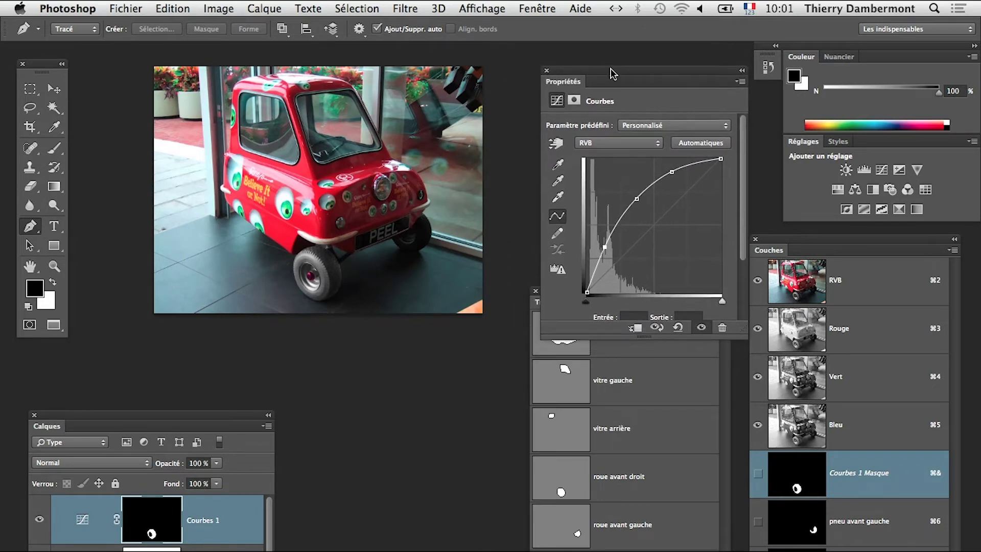
{"action": "left_click", "coordinate": [324, 284], "text": "super"}
{"action": "left_click", "coordinate": [325, 286], "text": "super"}
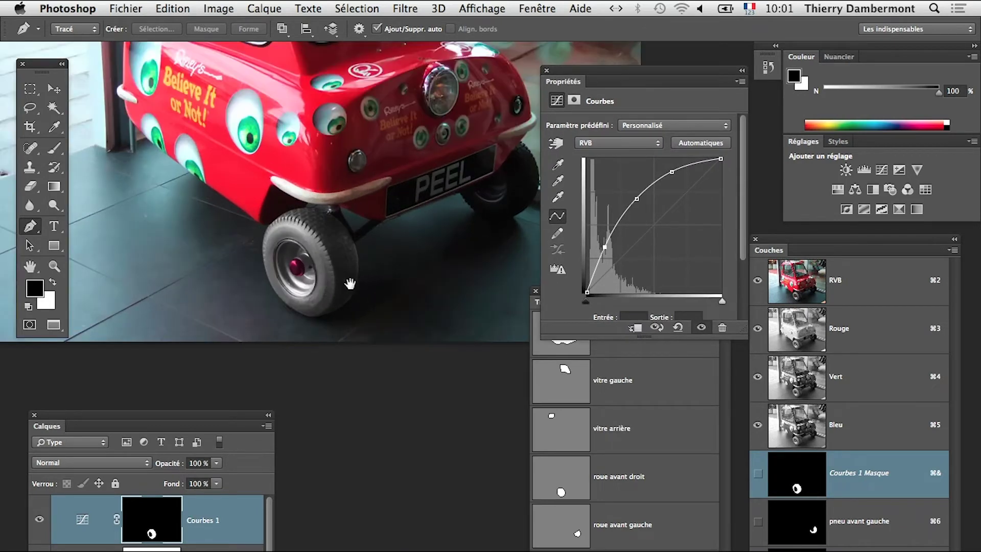
{"action": "left_click_drag", "start_coordinate": [391, 196], "coordinate": [357, 271]}
{"action": "left_click_drag", "start_coordinate": [323, 340], "coordinate": [281, 317]}
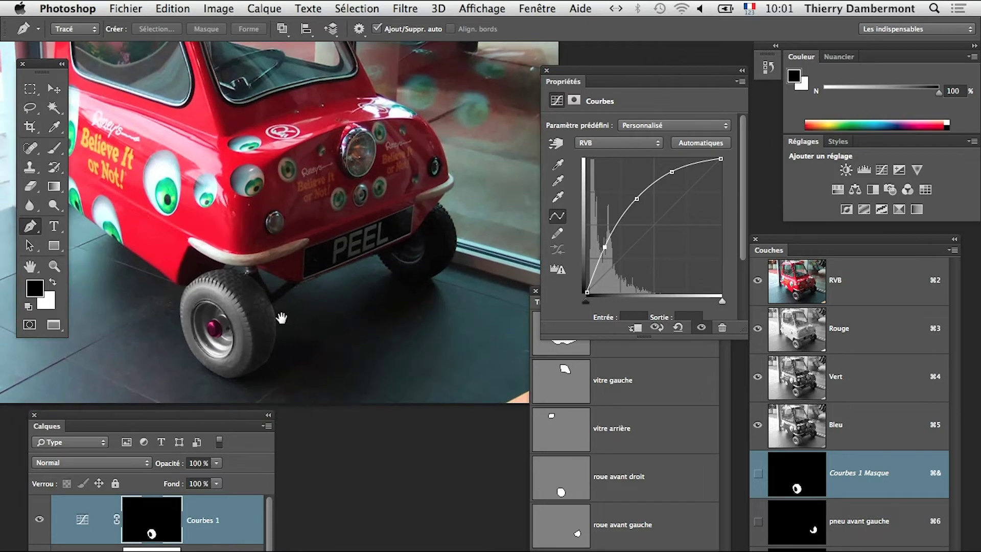
{"action": "left_click_drag", "start_coordinate": [223, 416], "coordinate": [238, 384]}
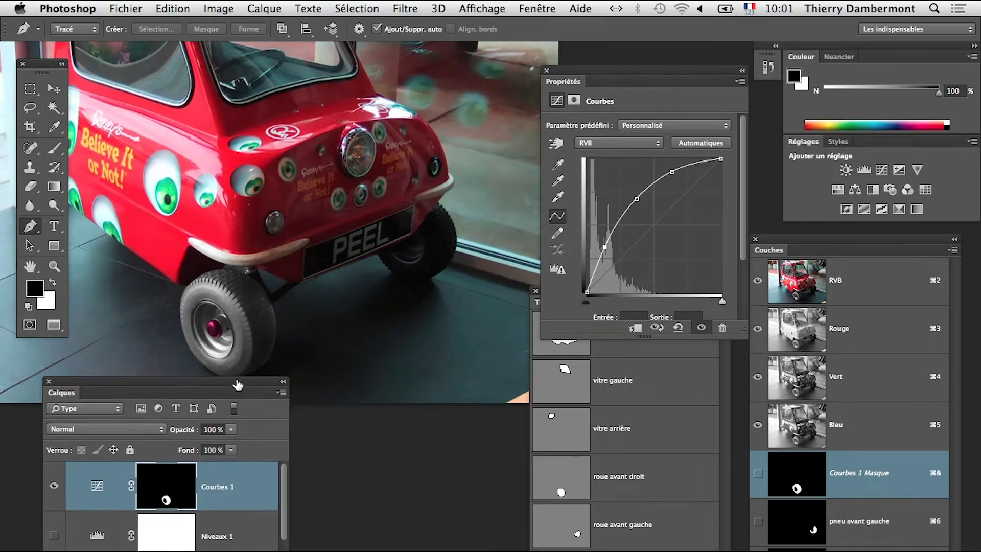
{"action": "left_click_drag", "start_coordinate": [289, 449], "coordinate": [313, 450]}
{"action": "left_click", "coordinate": [442, 300]}
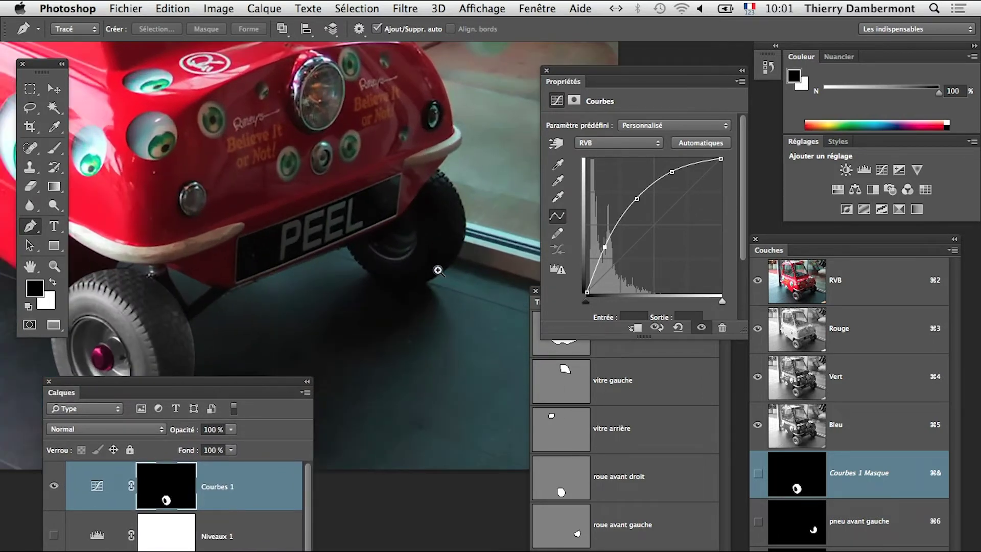
{"action": "left_click", "coordinate": [436, 273]}
Step: Set the layer list to the smallest thumbnail size
{"action": "left_click", "coordinate": [305, 391]}
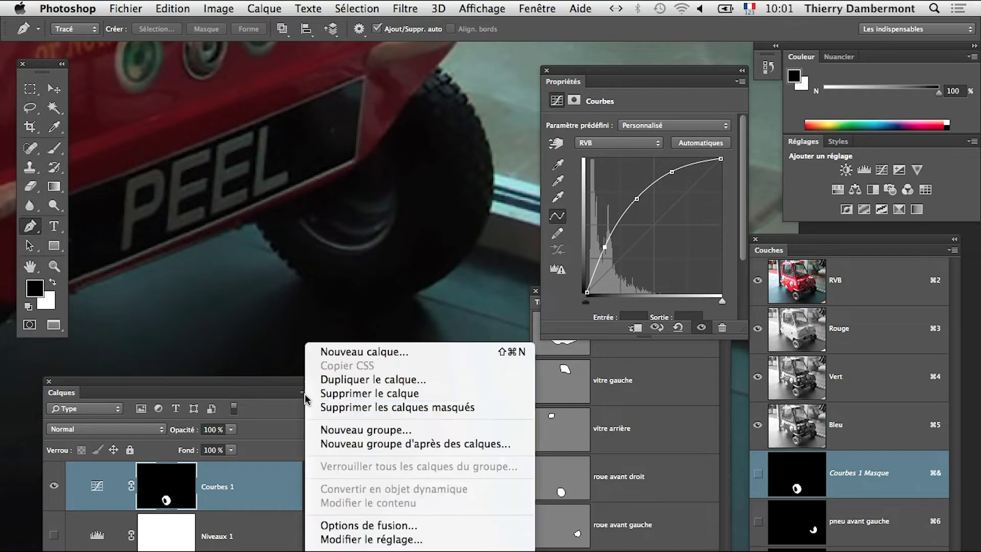
{"action": "left_click", "coordinate": [358, 549]}
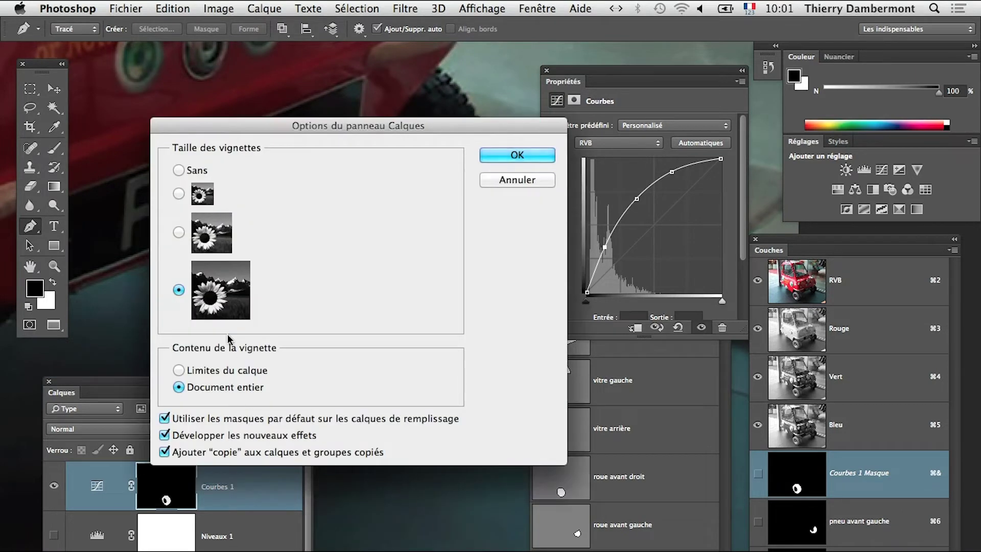
{"action": "left_click", "coordinate": [204, 195]}
{"action": "left_click", "coordinate": [482, 156]}
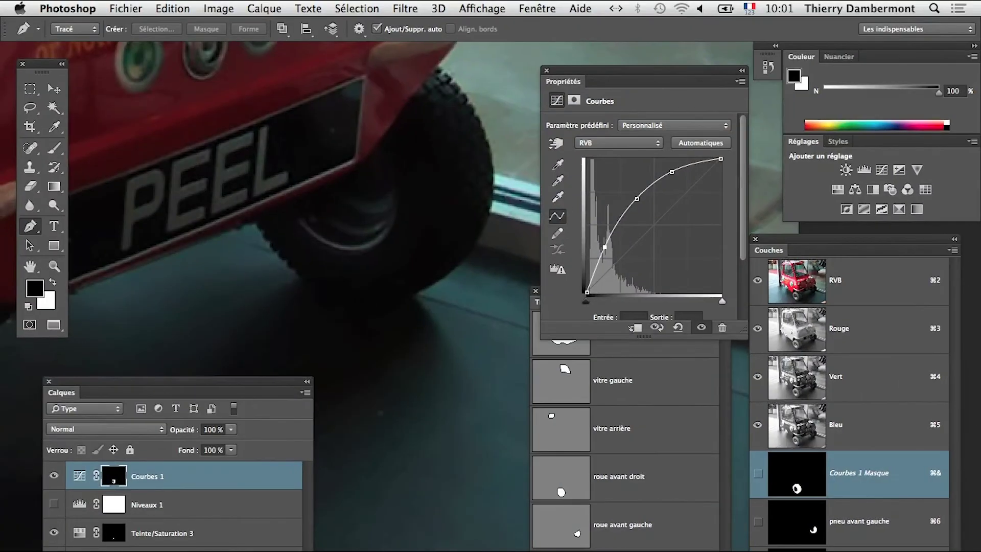
Step: Narrow the layer list and place the curve settings between it and the paths so both front wheels are unobstructed
{"action": "left_click_drag", "start_coordinate": [148, 378], "coordinate": [347, 239]}
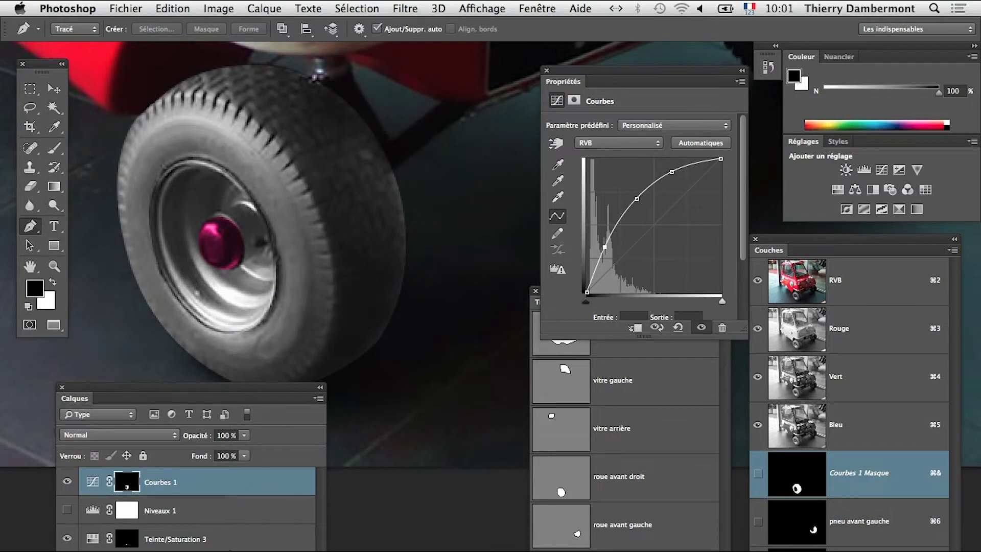
{"action": "left_click", "coordinate": [375, 329], "text": "alt"}
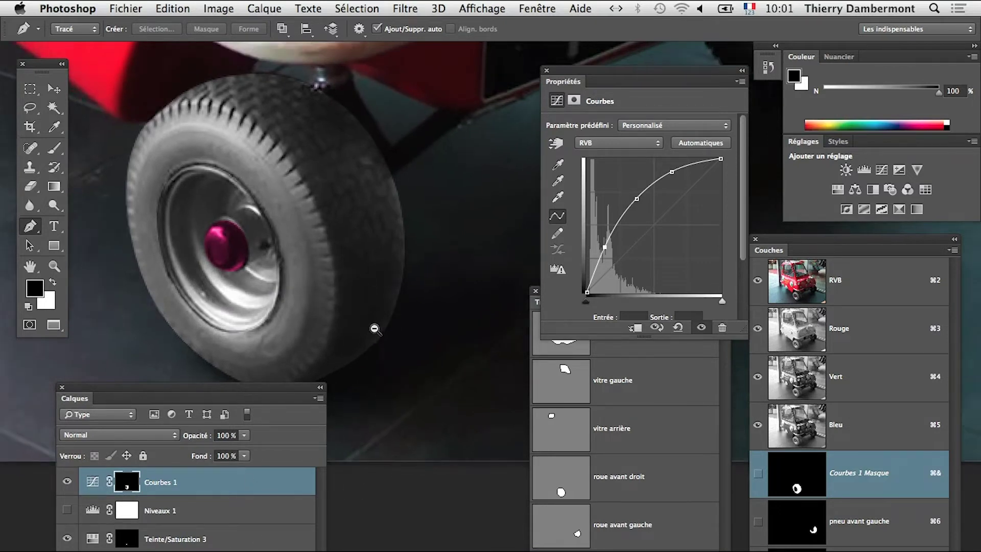
{"action": "left_click_drag", "start_coordinate": [445, 325], "coordinate": [256, 330]}
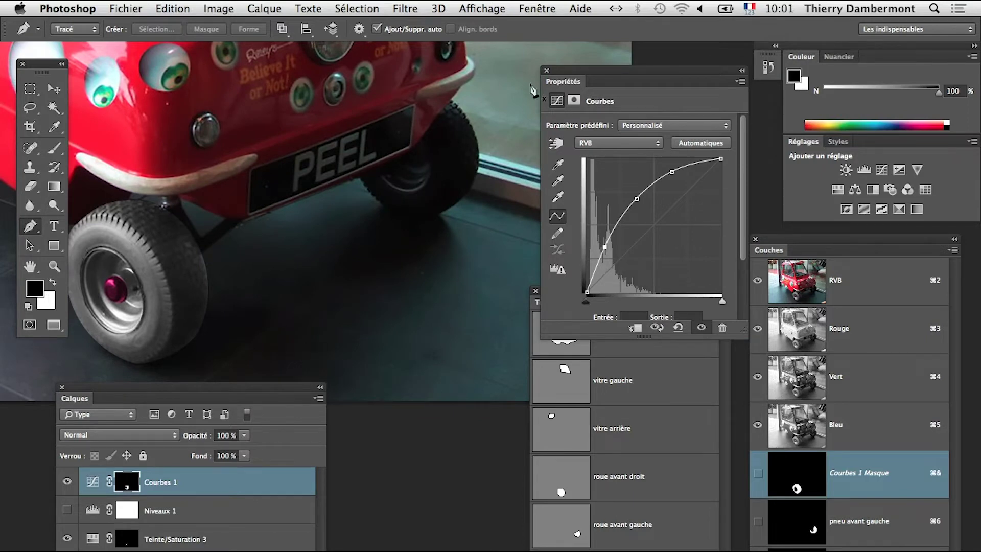
{"action": "left_click_drag", "start_coordinate": [616, 71], "coordinate": [403, 222]}
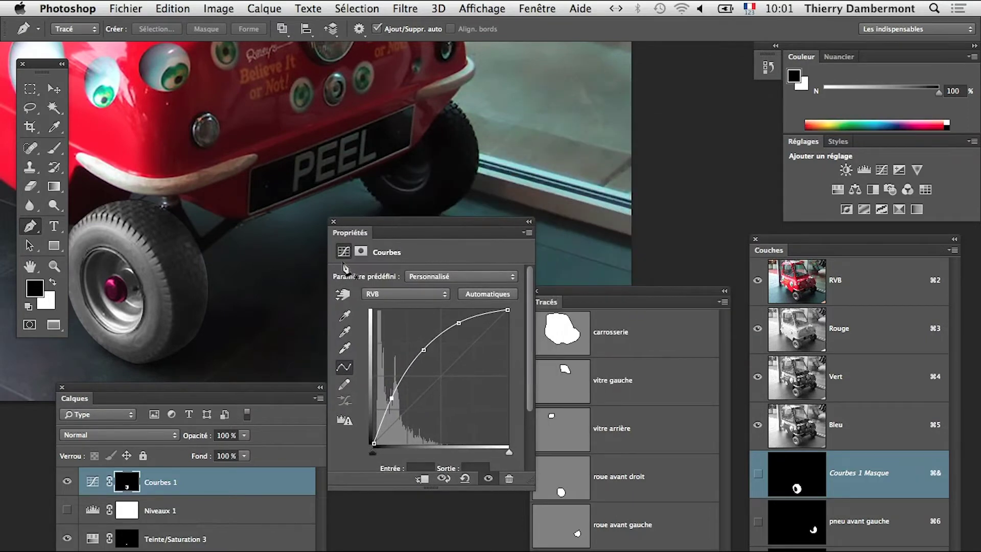
{"action": "left_click_drag", "start_coordinate": [326, 397], "coordinate": [271, 397]}
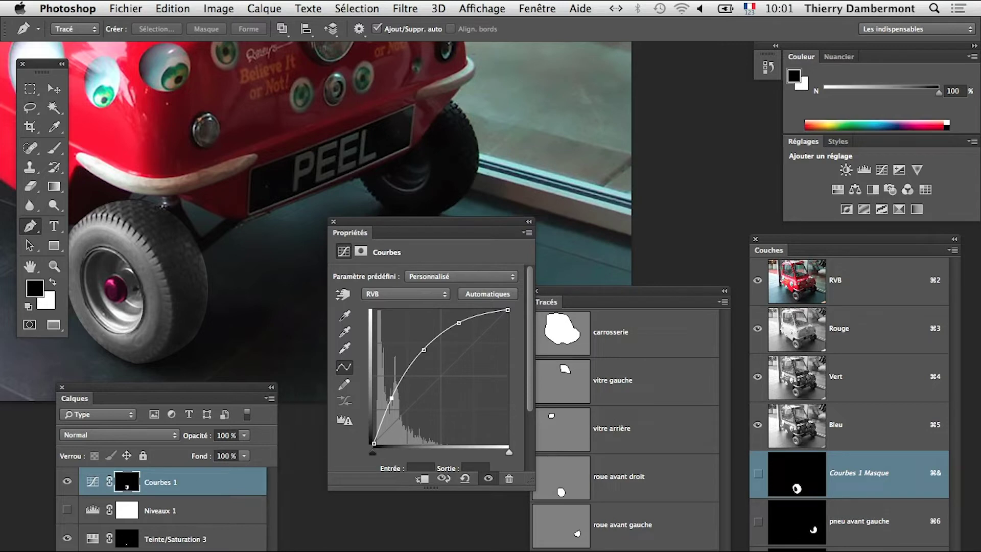
{"action": "left_click_drag", "start_coordinate": [409, 226], "coordinate": [381, 292]}
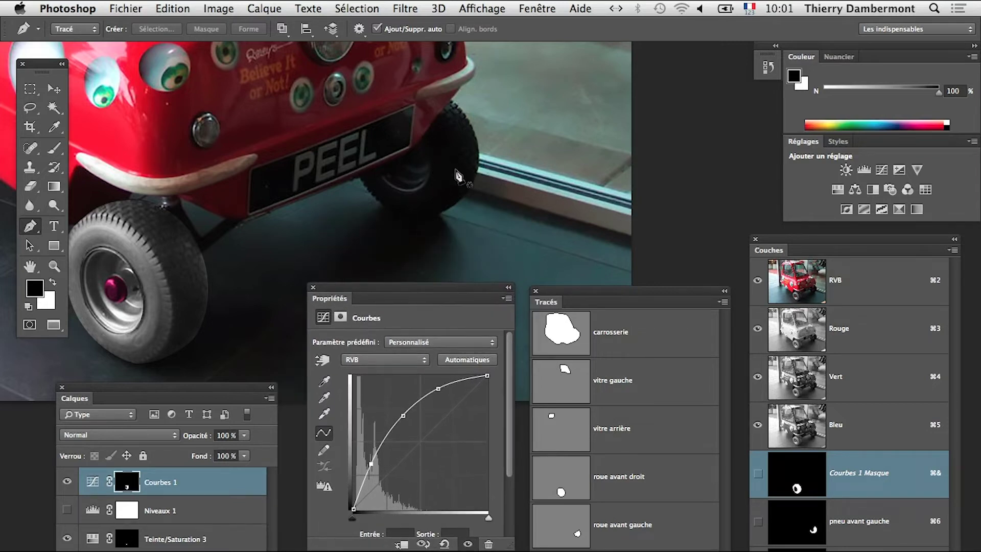
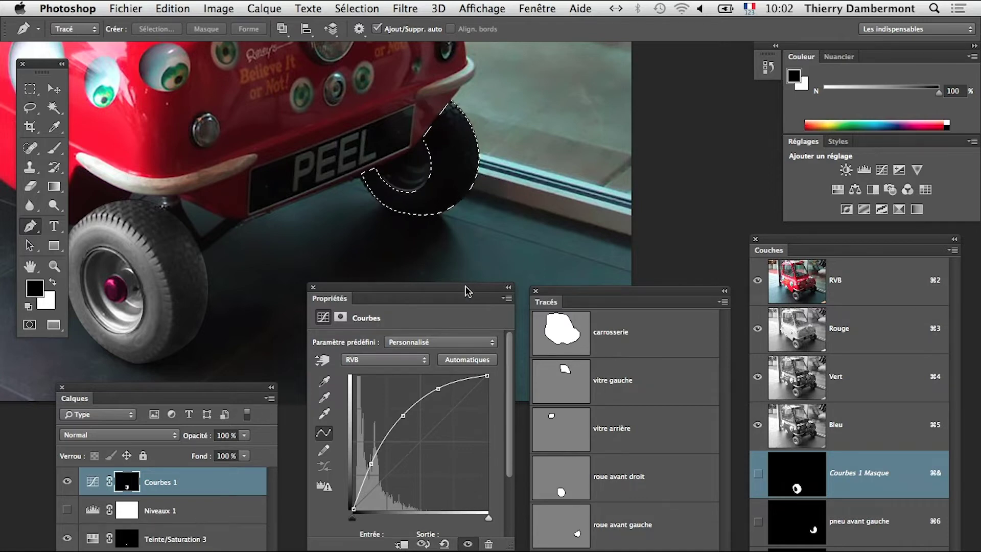
Step: Add a Teinte/Saturation adjustment layer from the far front tyre selection and set its saturation to -100
{"action": "left_click_drag", "start_coordinate": [466, 287], "coordinate": [466, 297]}
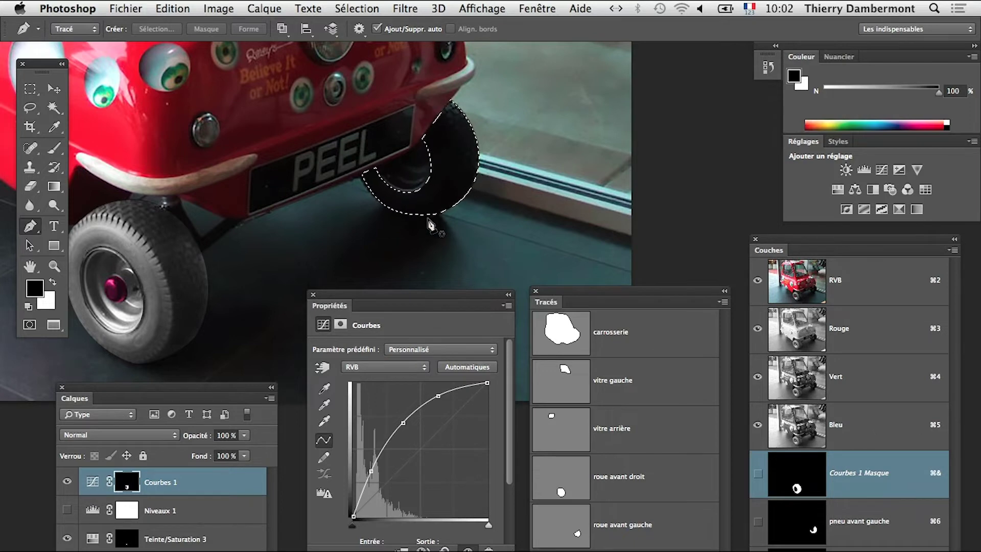
{"action": "scroll", "coordinate": [433, 195], "scroll_direction": "up", "scroll_amount": 4}
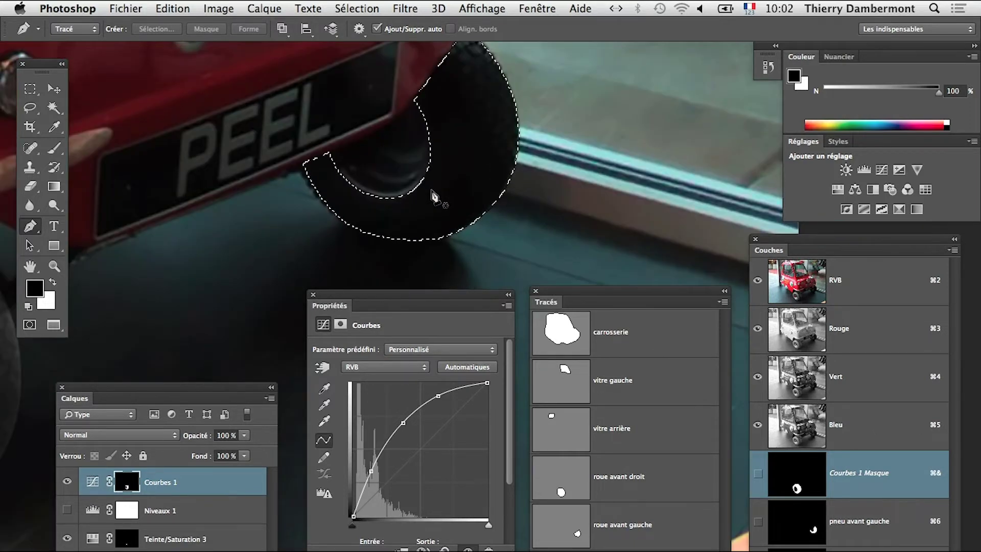
{"action": "scroll", "coordinate": [433, 194], "scroll_direction": "down", "scroll_amount": 1}
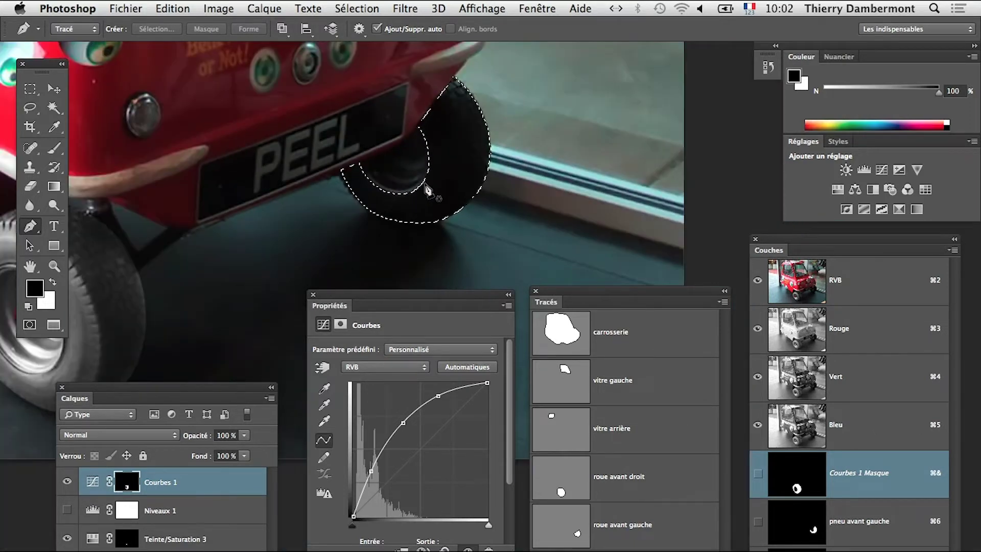
{"action": "left_click", "coordinate": [225, 8]}
{"action": "mouse_move", "coordinate": [264, 8]}
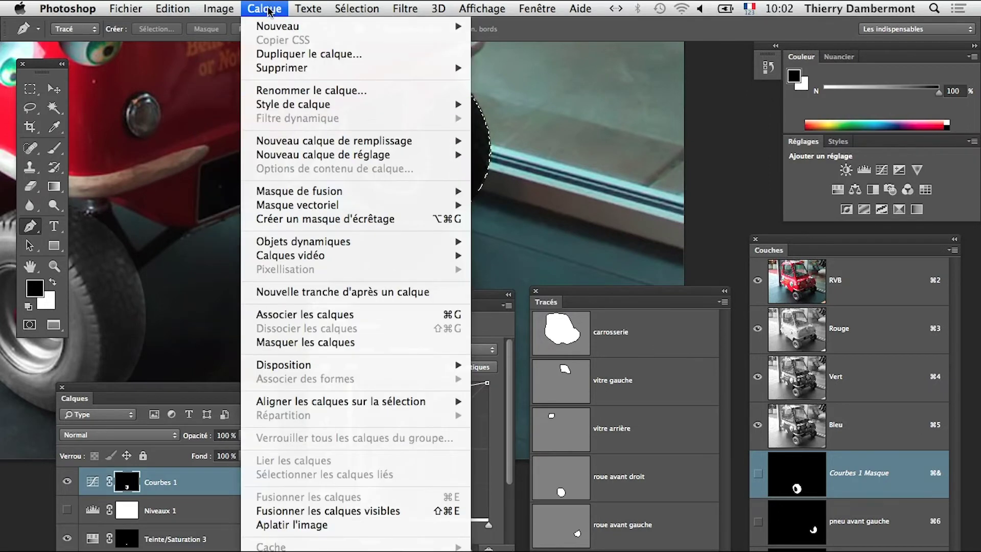
{"action": "mouse_move", "coordinate": [439, 154]}
{"action": "left_click", "coordinate": [553, 232]}
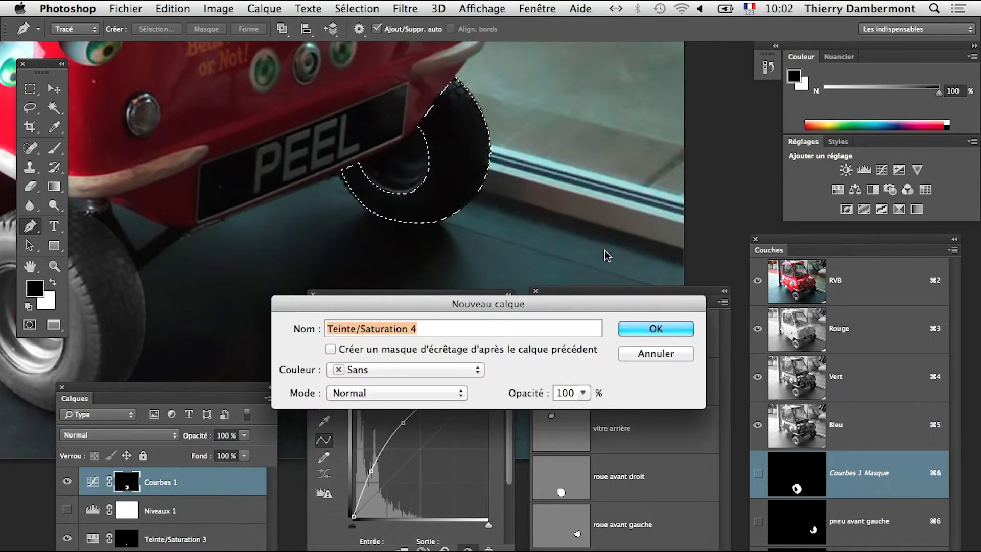
{"action": "left_click", "coordinate": [635, 325]}
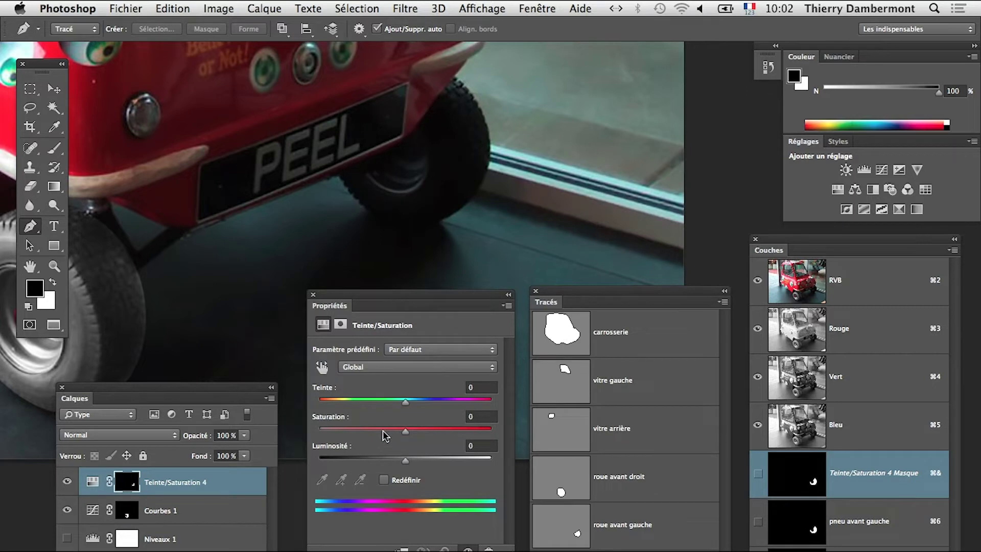
{"action": "left_click_drag", "start_coordinate": [383, 431], "coordinate": [306, 432]}
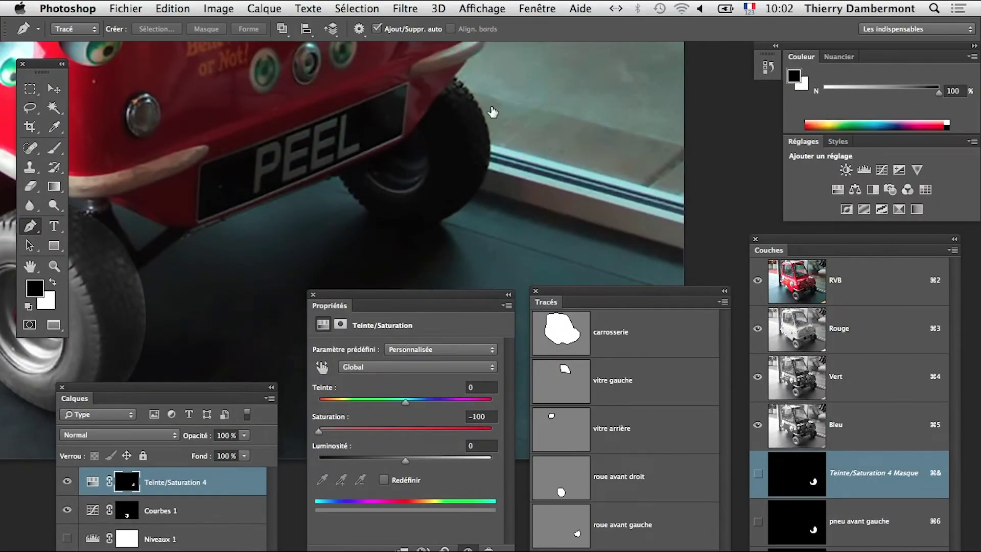
Step: Reload the far front tyre mask as a selection and add a Courbes adjustment layer, raising its curve with two points to lighten the tyre
{"action": "left_click", "coordinate": [805, 493], "text": "super"}
{"action": "left_click", "coordinate": [264, 8]}
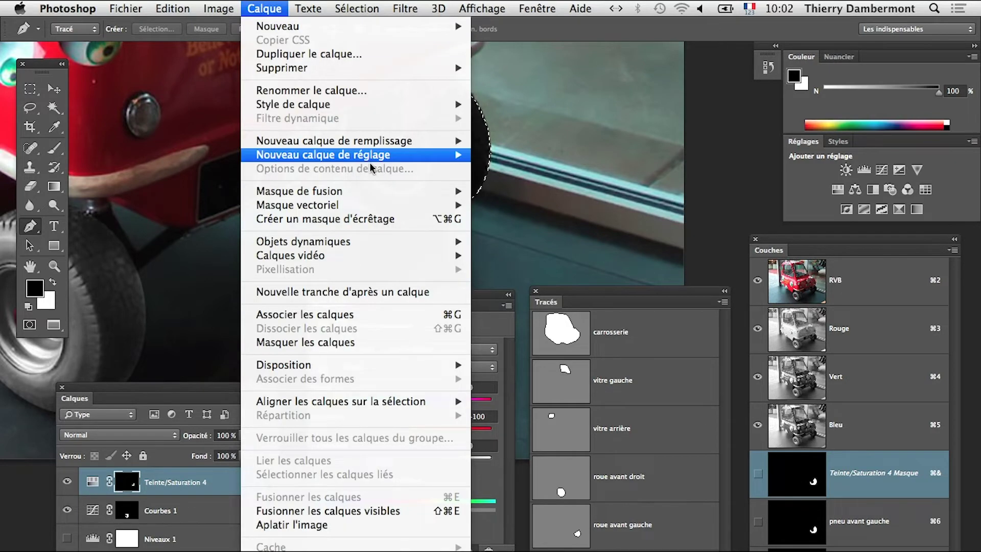
{"action": "mouse_move", "coordinate": [388, 154]}
{"action": "left_click", "coordinate": [526, 183]}
{"action": "left_click", "coordinate": [630, 331]}
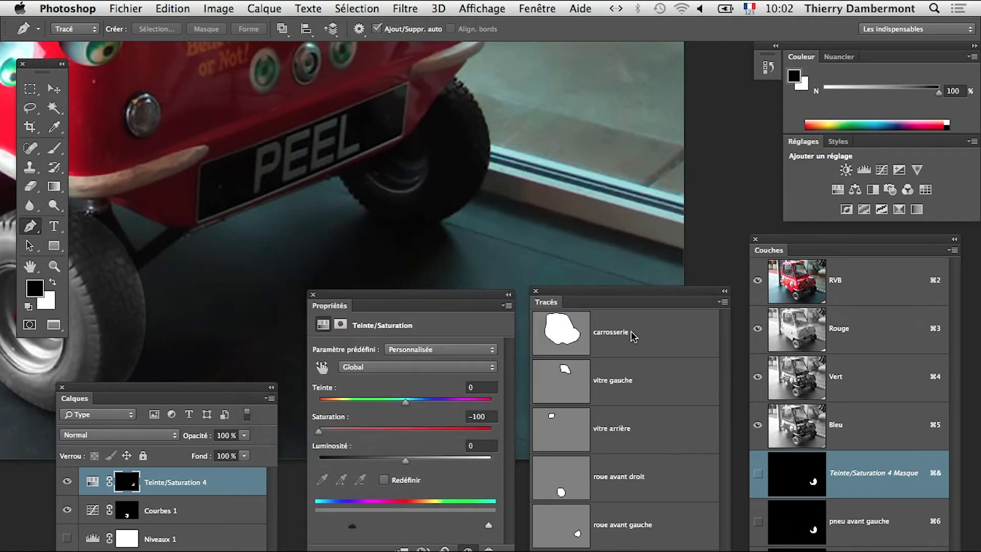
{"action": "left_click_drag", "start_coordinate": [451, 418], "coordinate": [443, 396]}
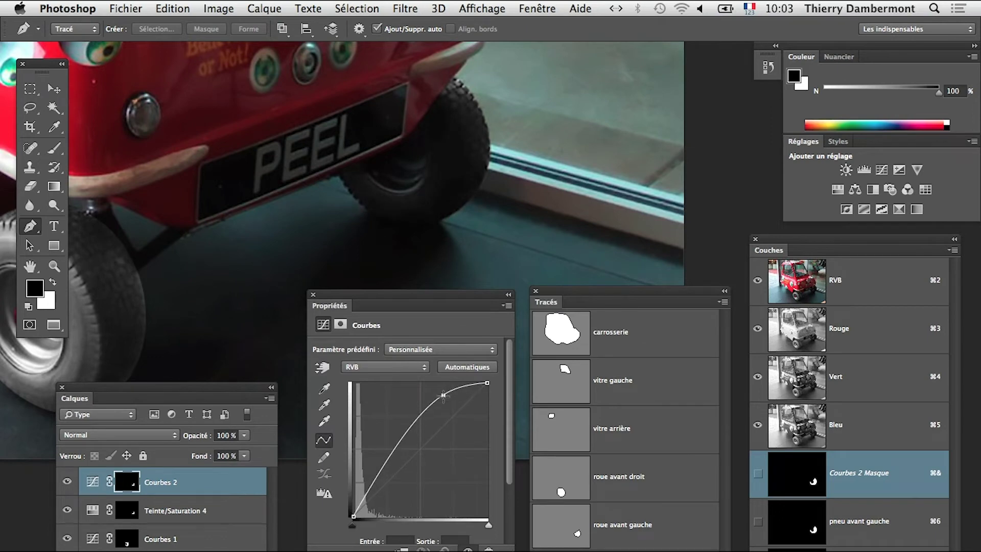
{"action": "left_click_drag", "start_coordinate": [409, 442], "coordinate": [382, 444]}
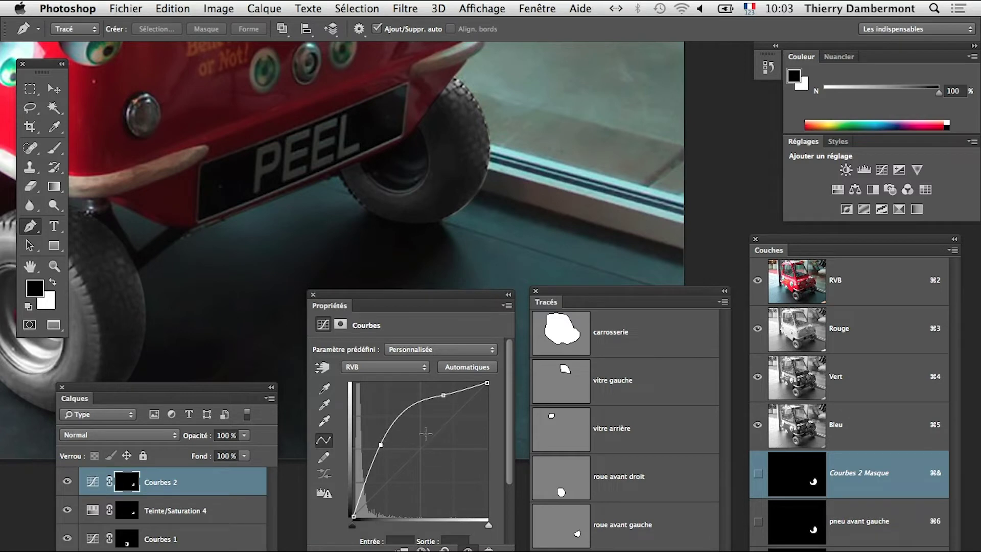
Step: Compare the far front tyre with and without the curves adjustment, close up and beside the near wheel
{"action": "left_click", "coordinate": [467, 550]}
{"action": "left_click", "coordinate": [467, 550]}
{"action": "left_click", "coordinate": [468, 549]}
{"action": "left_click", "coordinate": [467, 549]}
{"action": "left_click", "coordinate": [419, 236]}
{"action": "left_click_drag", "start_coordinate": [416, 170], "coordinate": [412, 243]}
{"action": "left_click", "coordinate": [467, 549]}
{"action": "left_click", "coordinate": [467, 550]}
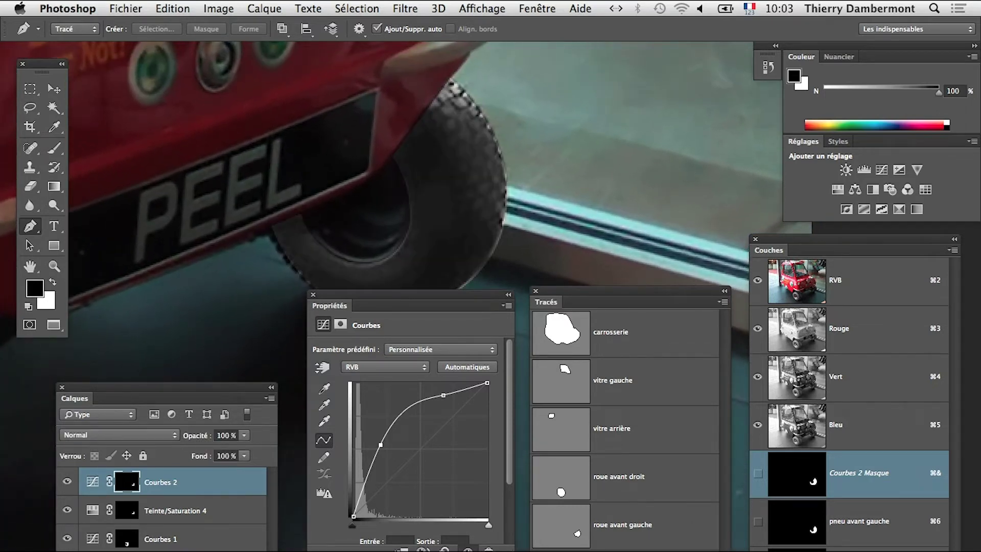
{"action": "left_click", "coordinate": [405, 254]}
{"action": "left_click", "coordinate": [407, 253]}
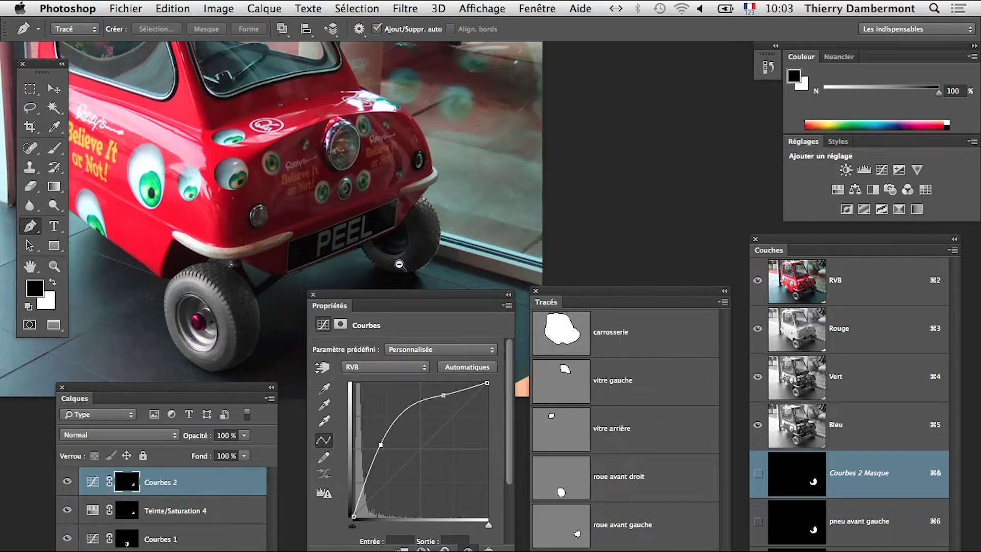
{"action": "left_click_drag", "start_coordinate": [319, 263], "coordinate": [344, 229]}
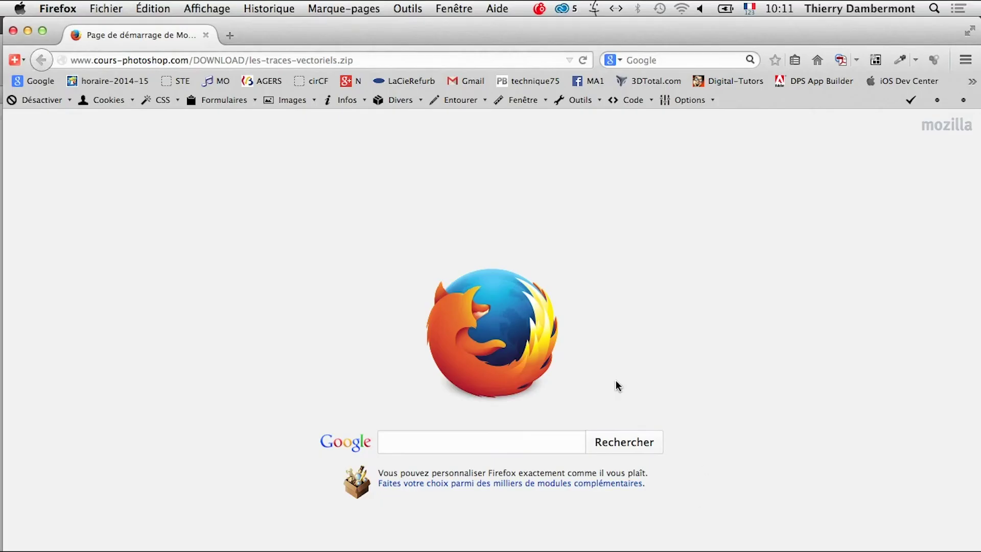
Step: Switch back to Photoshop and colourise the near front rim on its Teinte/Saturation layer with hue 52 and saturation 25
{"action": "key", "text": "super+Tab"}
{"action": "left_click", "coordinate": [561, 389]}
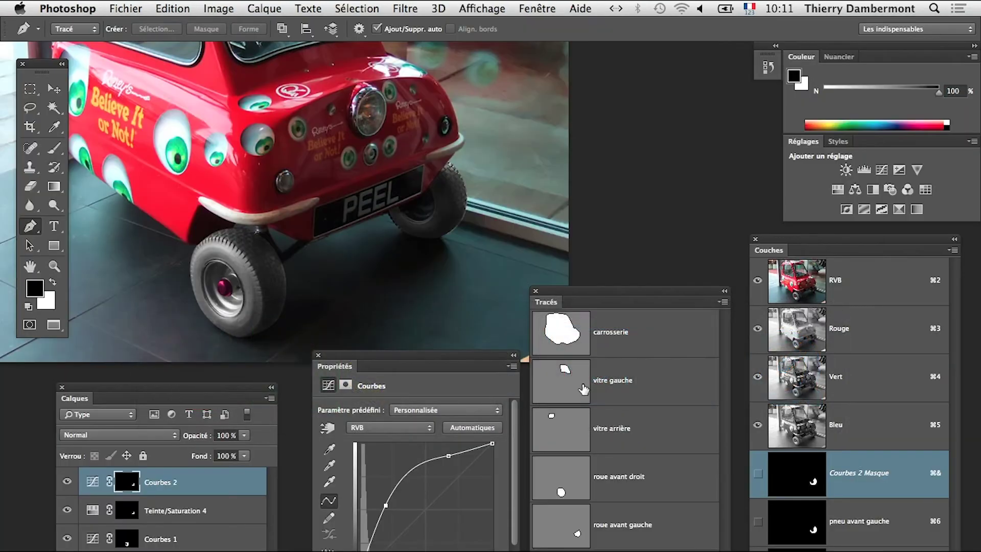
{"action": "left_click", "coordinate": [332, 247], "text": "alt+super"}
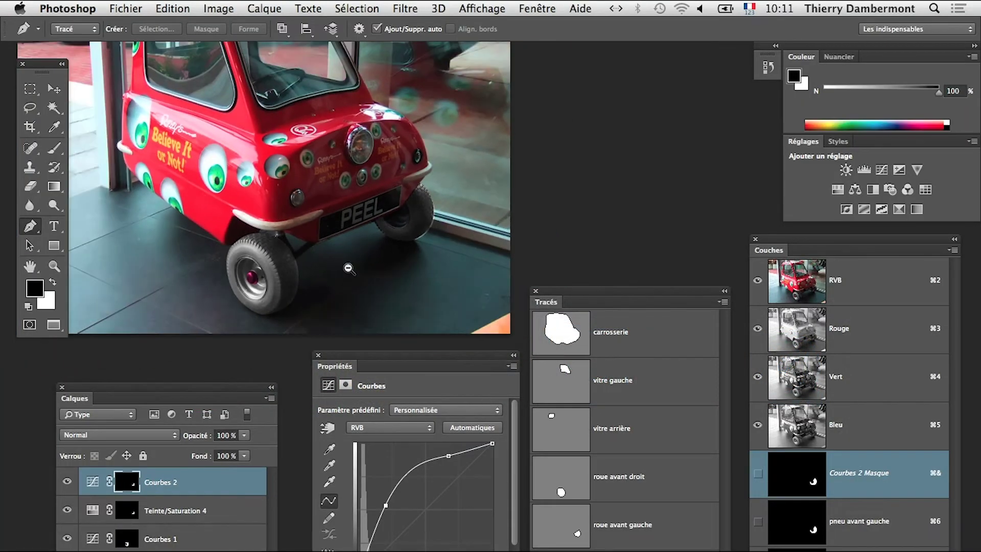
{"action": "left_click_drag", "start_coordinate": [255, 290], "coordinate": [341, 275]}
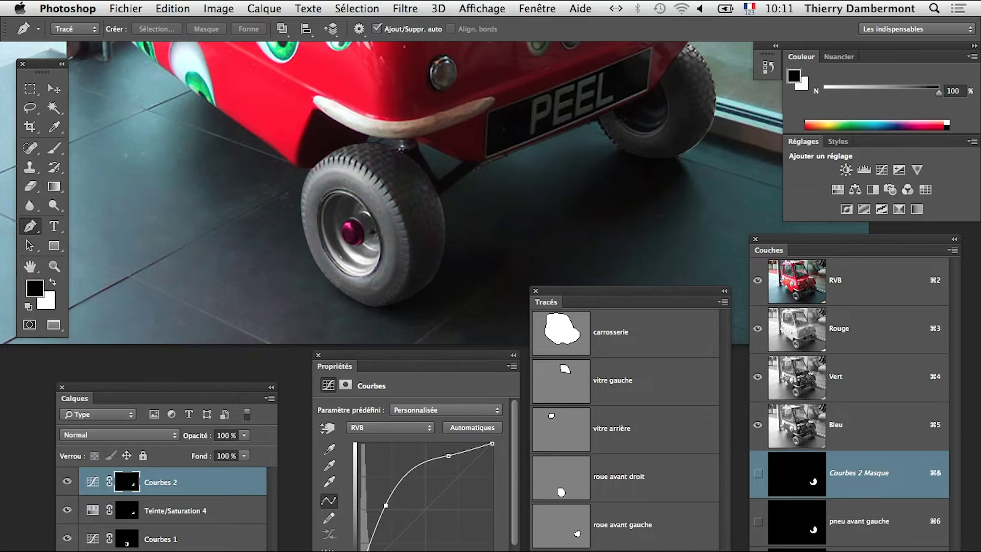
{"action": "left_click", "coordinate": [173, 550]}
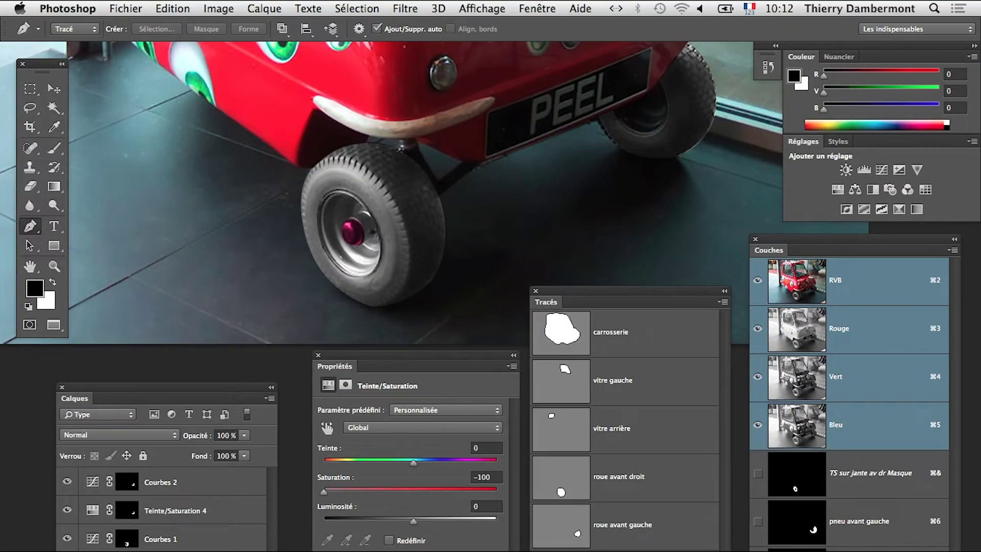
{"action": "left_click", "coordinate": [389, 540]}
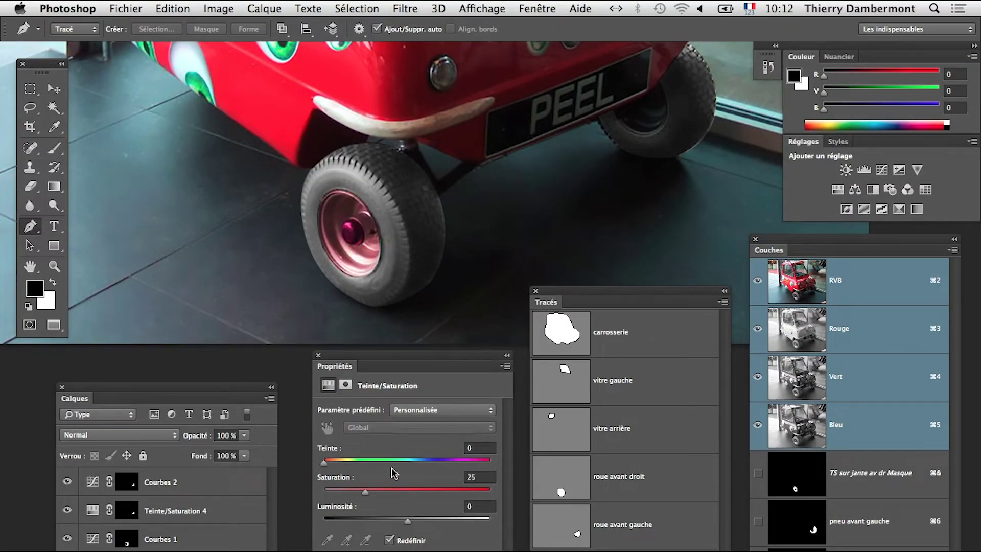
{"action": "left_click", "coordinate": [372, 461]}
{"action": "left_click_drag", "start_coordinate": [371, 462], "coordinate": [346, 466]}
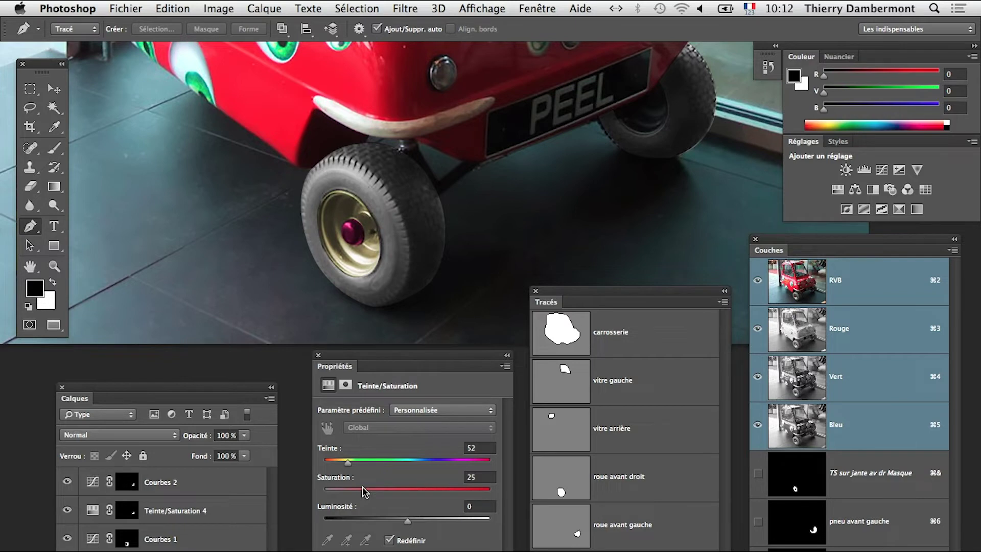
Step: Set the near front hub cap's hue to about 200 on its Teinte/Saturation layer
{"action": "left_click", "coordinate": [173, 550]}
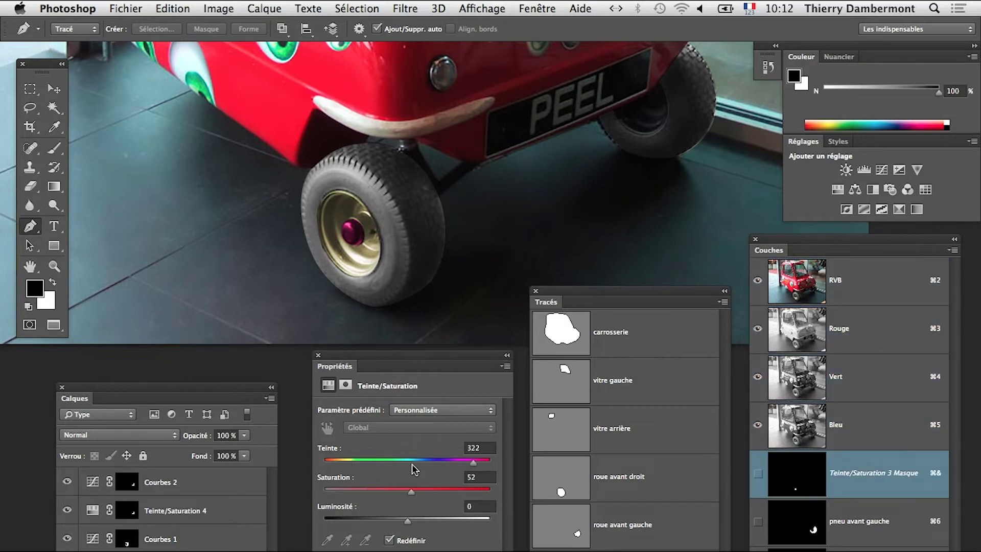
{"action": "left_click_drag", "start_coordinate": [411, 462], "coordinate": [422, 463]}
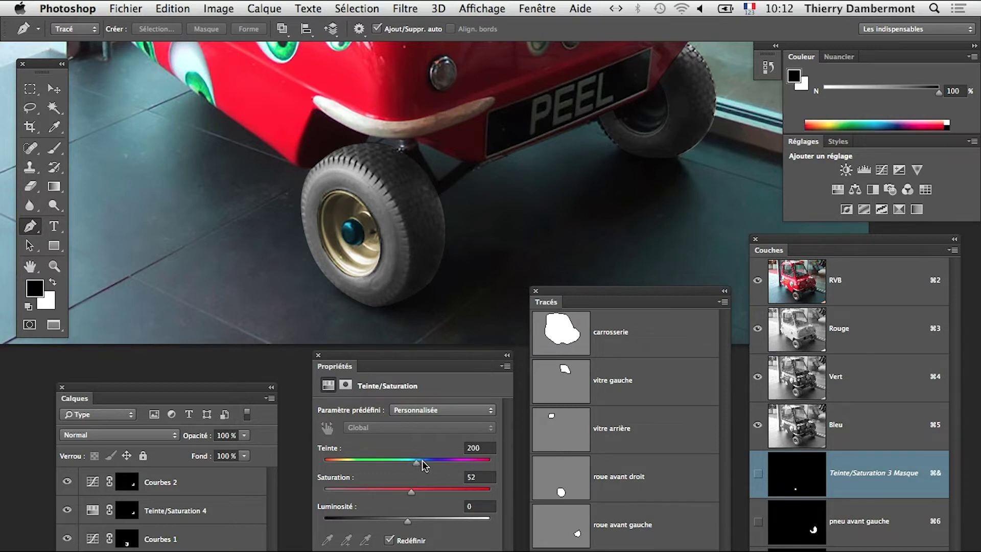
{"action": "mouse_move", "coordinate": [407, 500]}
{"action": "left_mouse_down"}
{"action": "mouse_move", "coordinate": [386, 499]}
{"action": "mouse_move", "coordinate": [403, 499]}
{"action": "left_mouse_up"}
Step: Add a midtone point to the near front tyre's curve, and set its Teinte/Saturation layer to saturation -64 and hue 0
{"action": "left_click", "coordinate": [170, 538]}
{"action": "left_click_drag", "start_coordinate": [409, 482], "coordinate": [411, 491]}
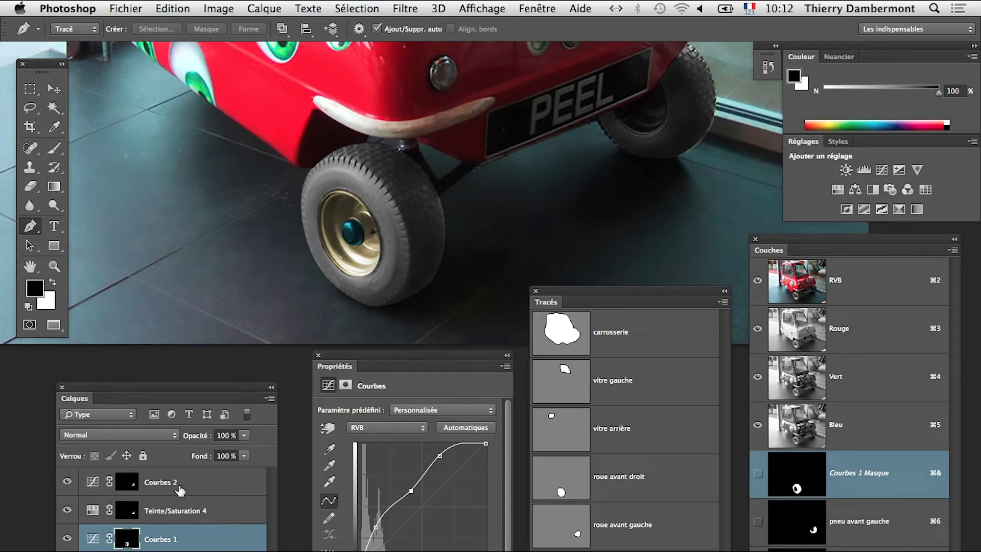
{"action": "left_click", "coordinate": [174, 551]}
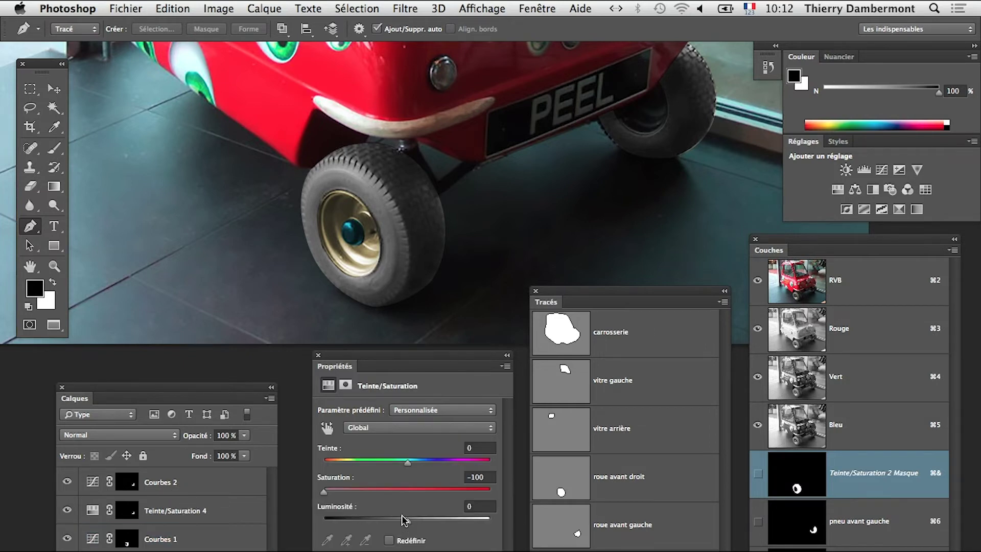
{"action": "mouse_move", "coordinate": [350, 491]}
{"action": "left_mouse_down"}
{"action": "mouse_move", "coordinate": [364, 491]}
{"action": "mouse_move", "coordinate": [352, 492]}
{"action": "left_mouse_up"}
{"action": "left_click_drag", "start_coordinate": [409, 462], "coordinate": [436, 467]}
{"action": "left_click", "coordinate": [479, 447]}
{"action": "type", "text": "0"}
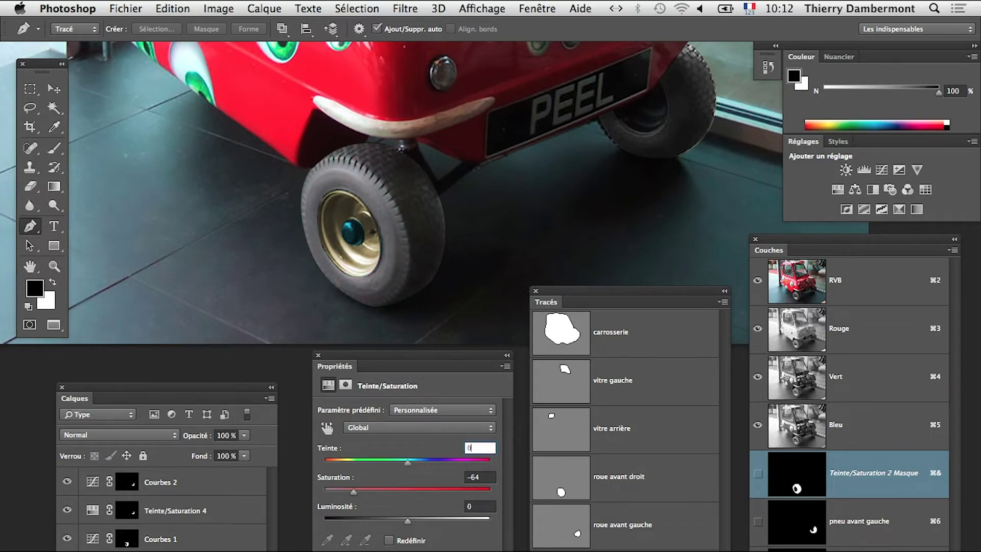
{"action": "key", "text": "Tab"}
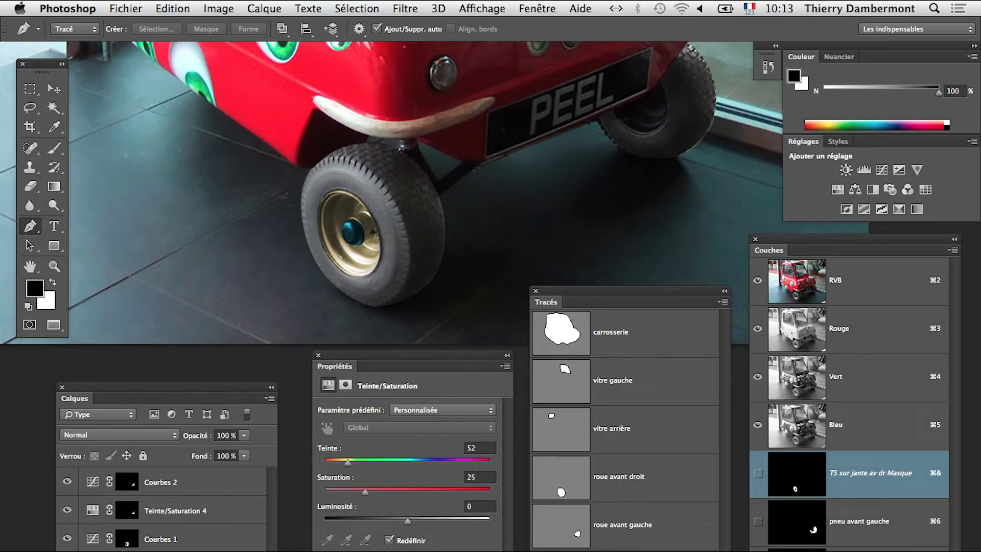
Step: Examine the recoloured wheels on the whole car and the far front wheel's edge up close
{"action": "left_click", "coordinate": [450, 257], "text": "alt"}
{"action": "left_click", "coordinate": [451, 254], "text": "alt"}
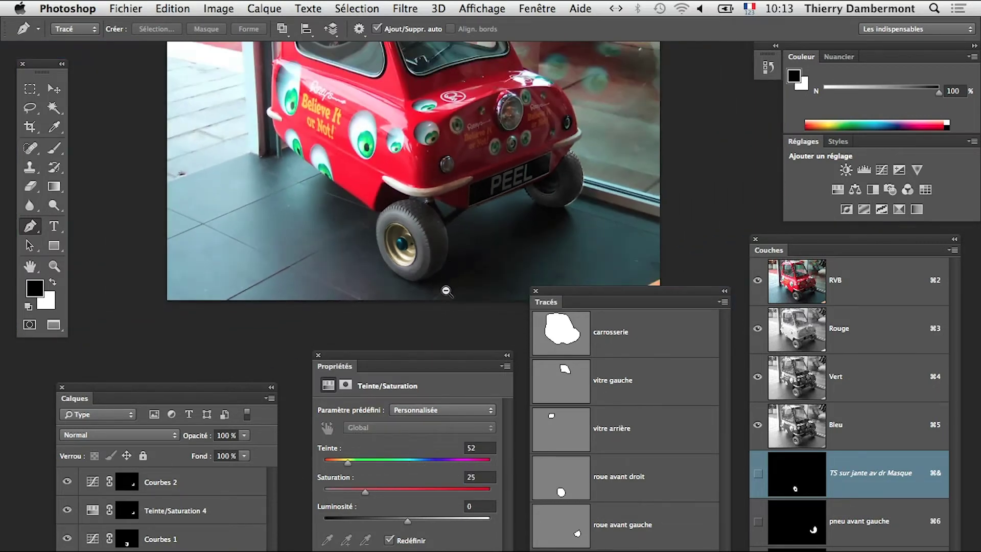
{"action": "left_click_drag", "start_coordinate": [430, 228], "coordinate": [359, 230]}
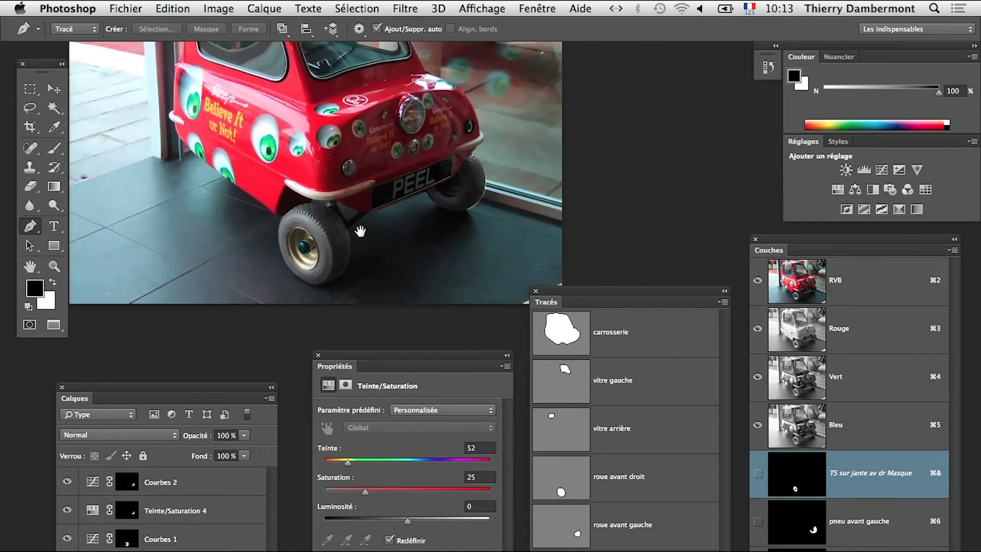
{"action": "left_click", "coordinate": [486, 205], "text": "super"}
{"action": "left_click", "coordinate": [486, 205], "text": "super"}
{"action": "left_click", "coordinate": [455, 193], "text": "super"}
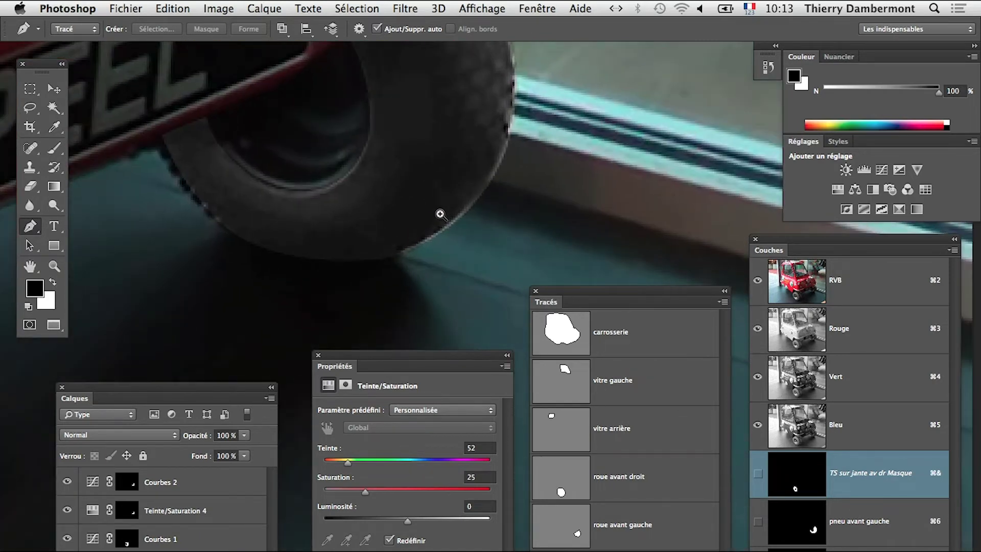
{"action": "left_click", "coordinate": [430, 249], "text": "alt"}
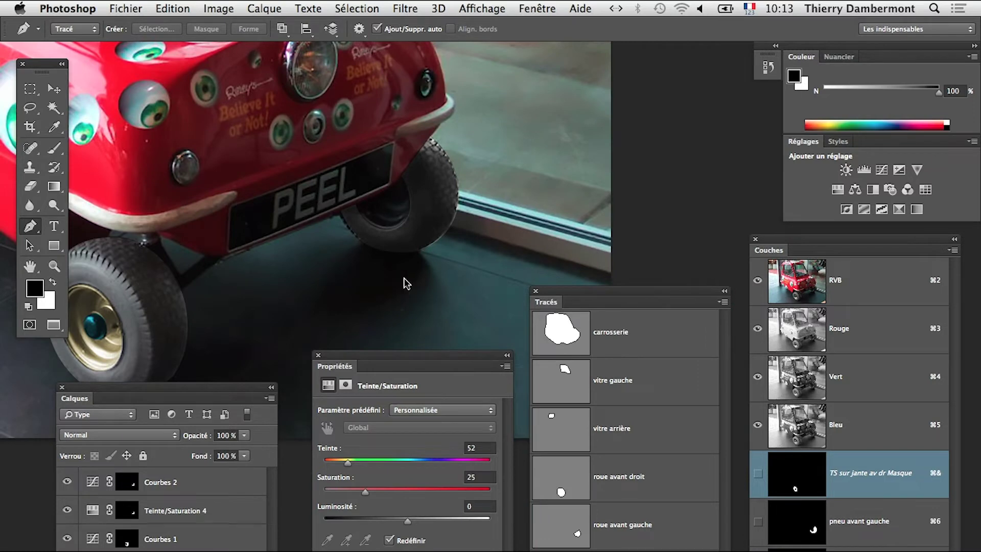
Step: Load the far front rim's path as a selection and subtract the carrosserie path from it
{"action": "left_click_drag", "start_coordinate": [391, 356], "coordinate": [389, 279]}
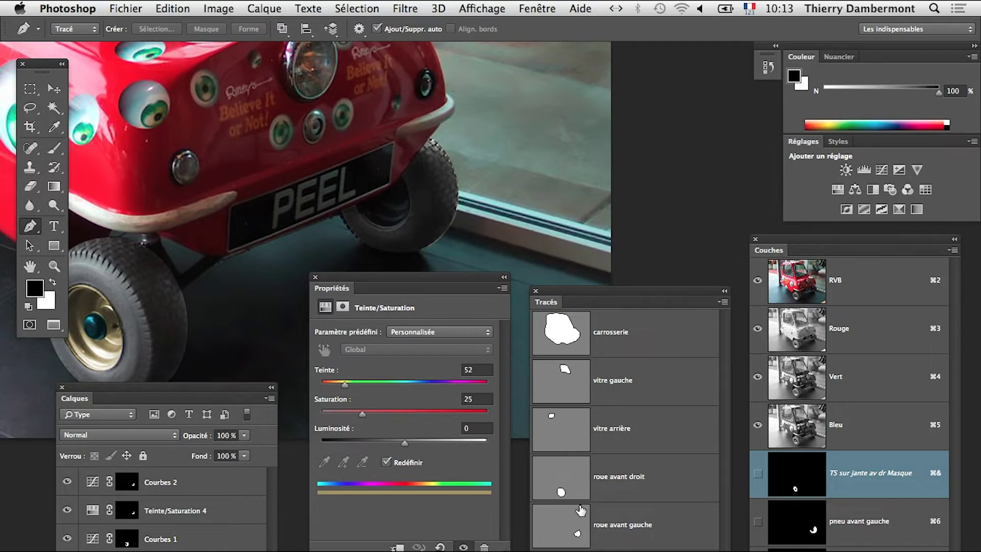
{"action": "left_click_drag", "start_coordinate": [960, 403], "coordinate": [967, 404]}
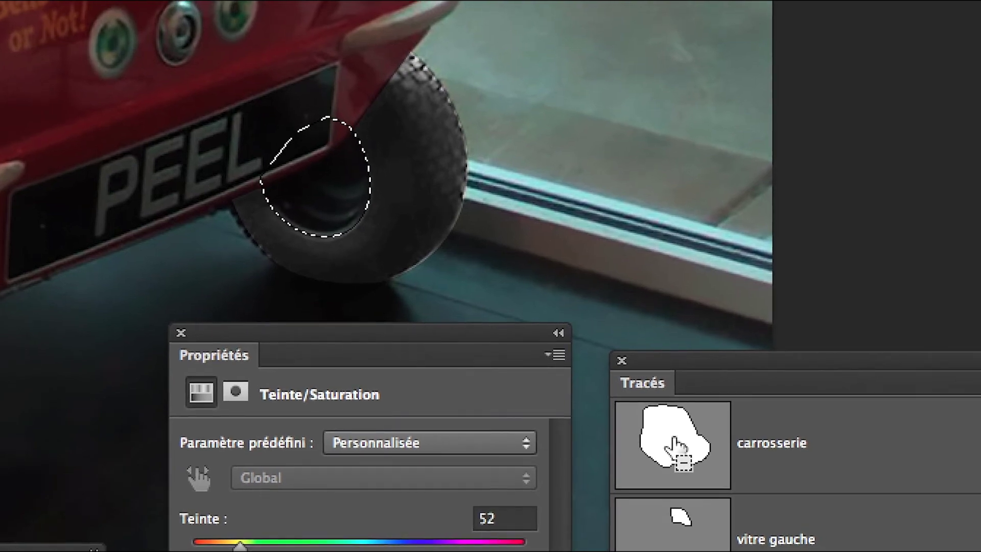
{"action": "left_click", "coordinate": [673, 443], "text": "ctrl+alt"}
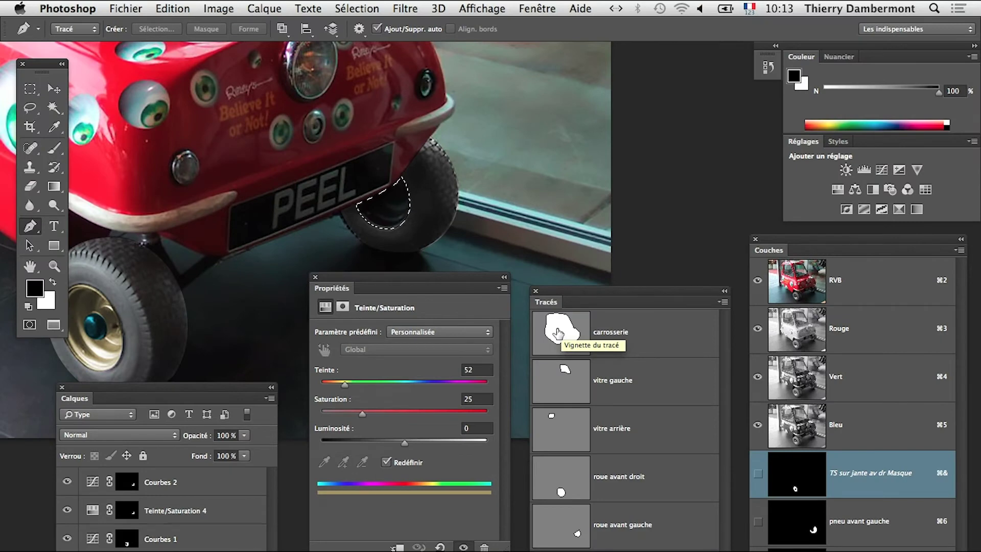
Step: Save the far front rim selection as a new alpha channel named "jante avant gauche"
{"action": "left_click", "coordinate": [357, 8]}
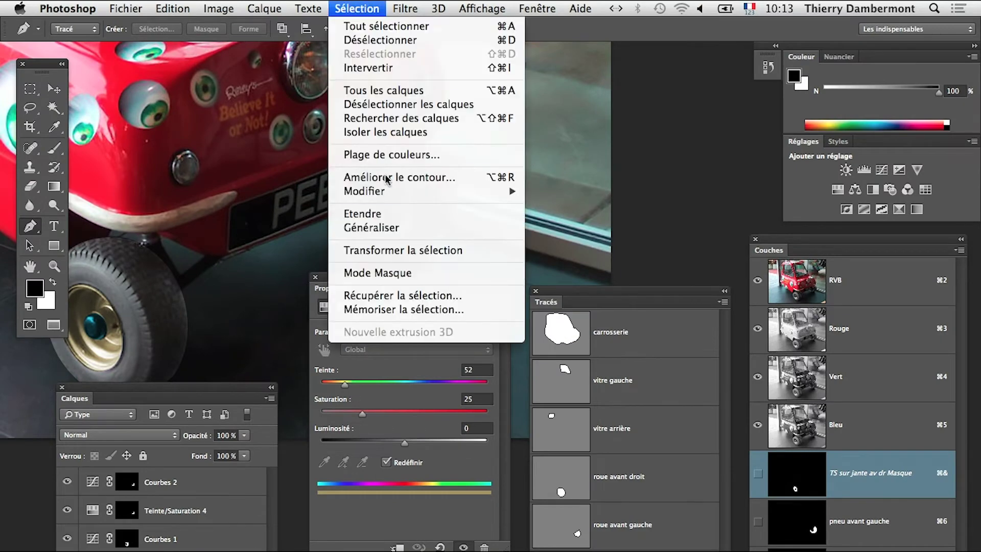
{"action": "left_click", "coordinate": [414, 309]}
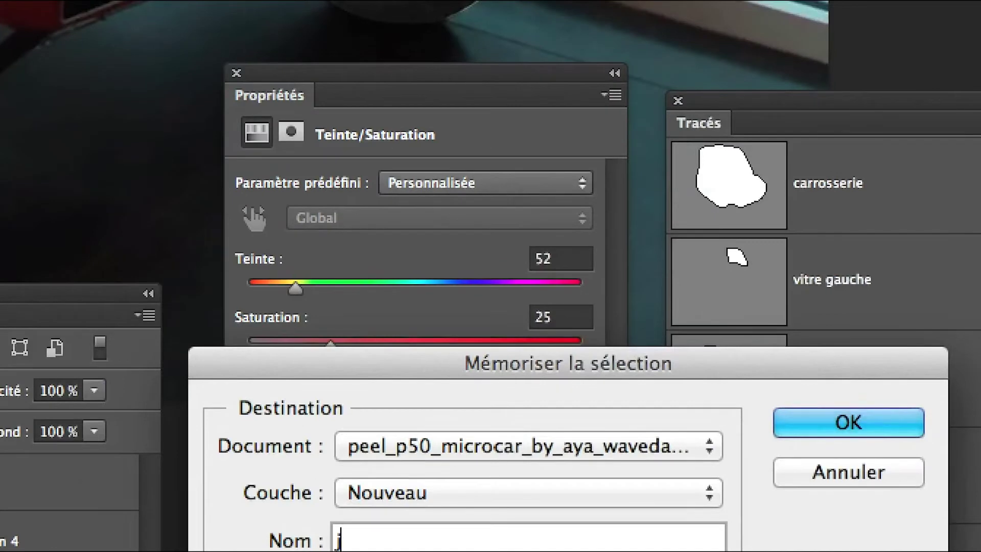
{"action": "type", "text": "jante avant g"}
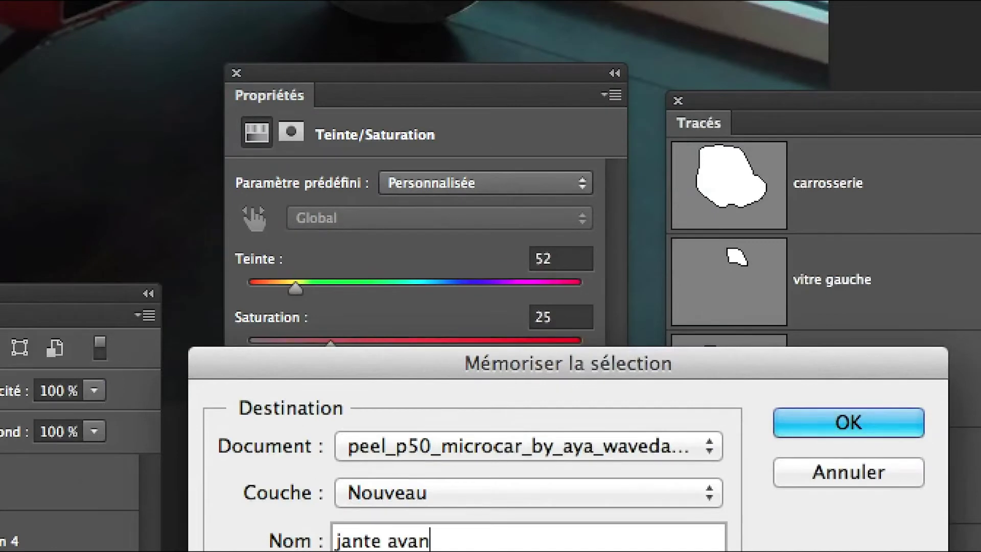
{"action": "type", "text": "auche"}
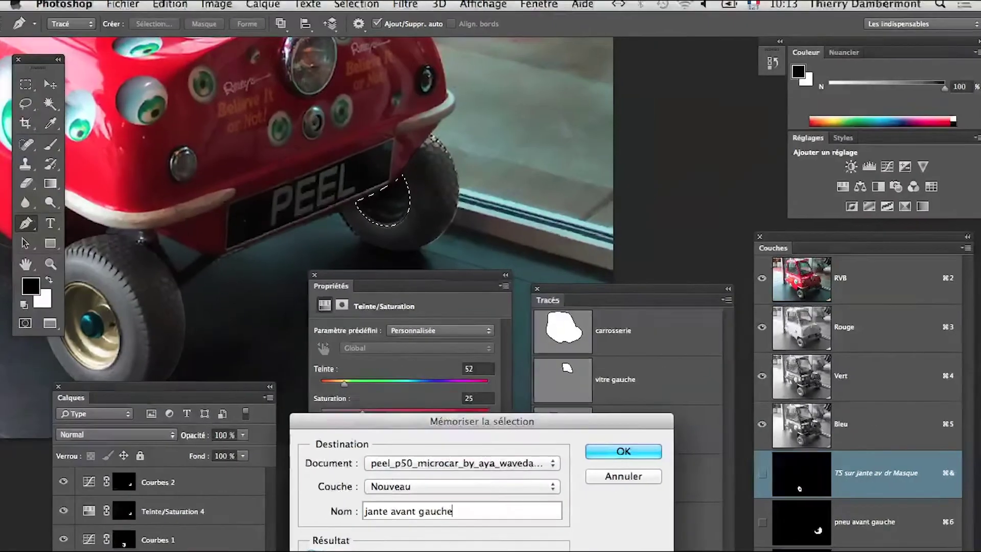
{"action": "left_click", "coordinate": [623, 451]}
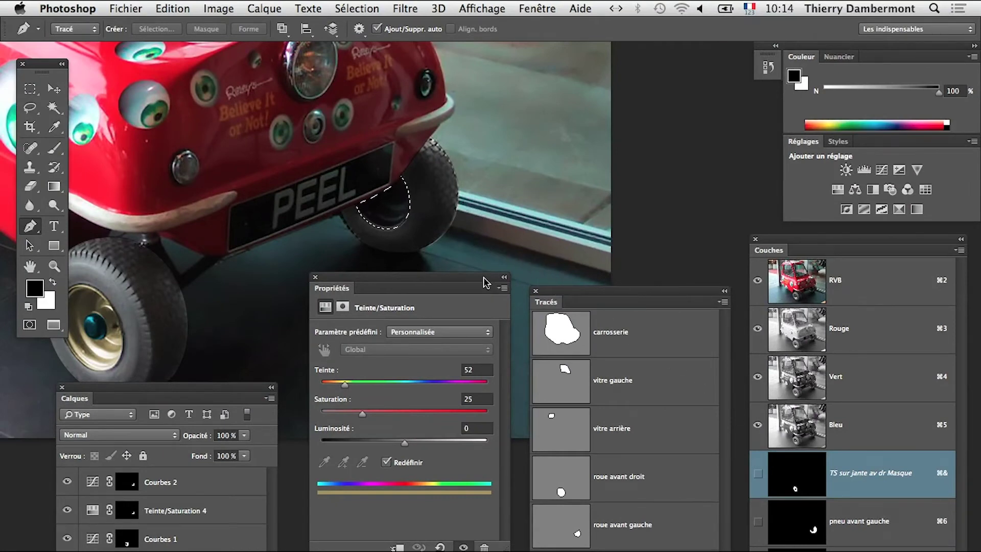
Step: Add a Courbes adjustment layer masked to the far front rim selection
{"action": "left_click_drag", "start_coordinate": [483, 277], "coordinate": [482, 340]}
{"action": "scroll", "coordinate": [379, 217], "scroll_direction": "up", "scroll_amount": 1}
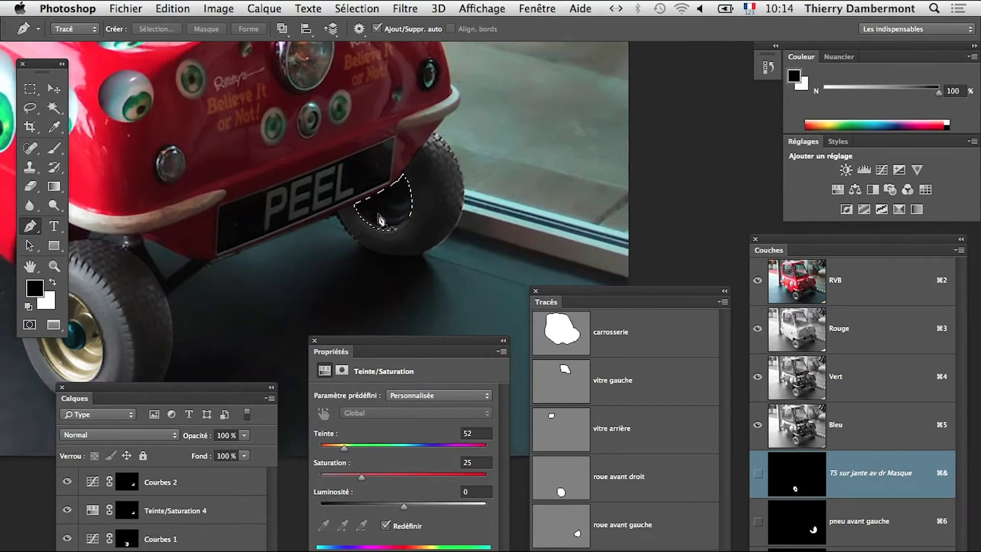
{"action": "scroll", "coordinate": [381, 219], "scroll_direction": "up", "scroll_amount": 1}
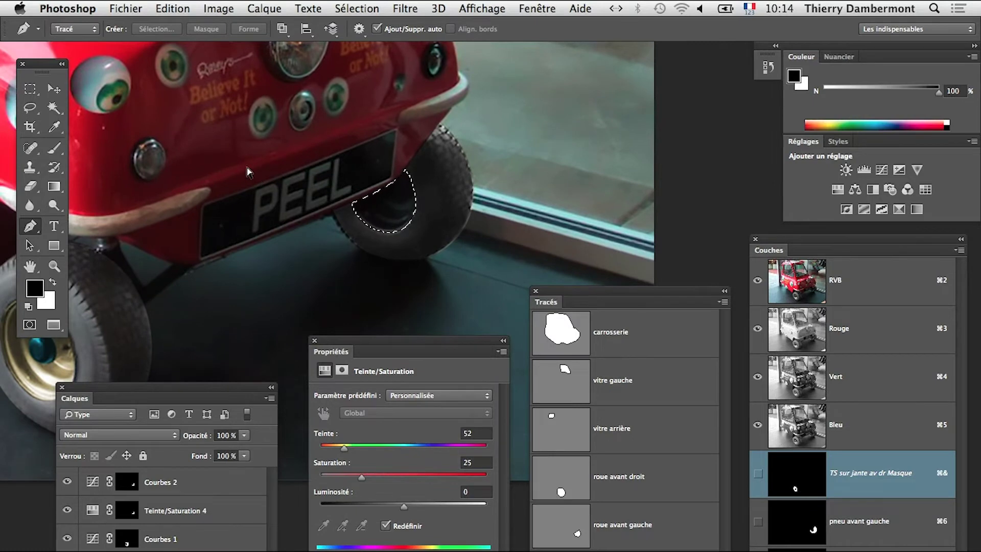
{"action": "left_click", "coordinate": [264, 8]}
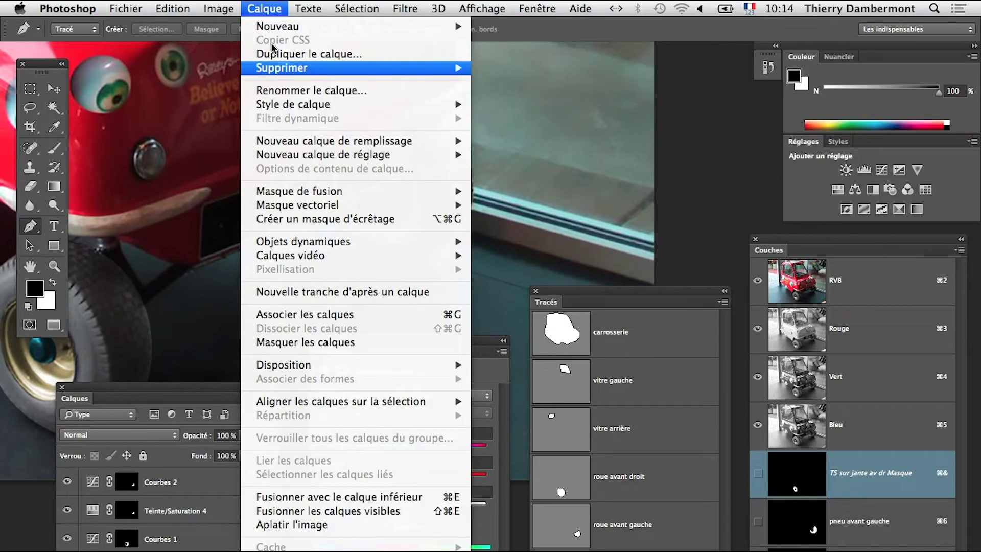
{"action": "mouse_move", "coordinate": [449, 155]}
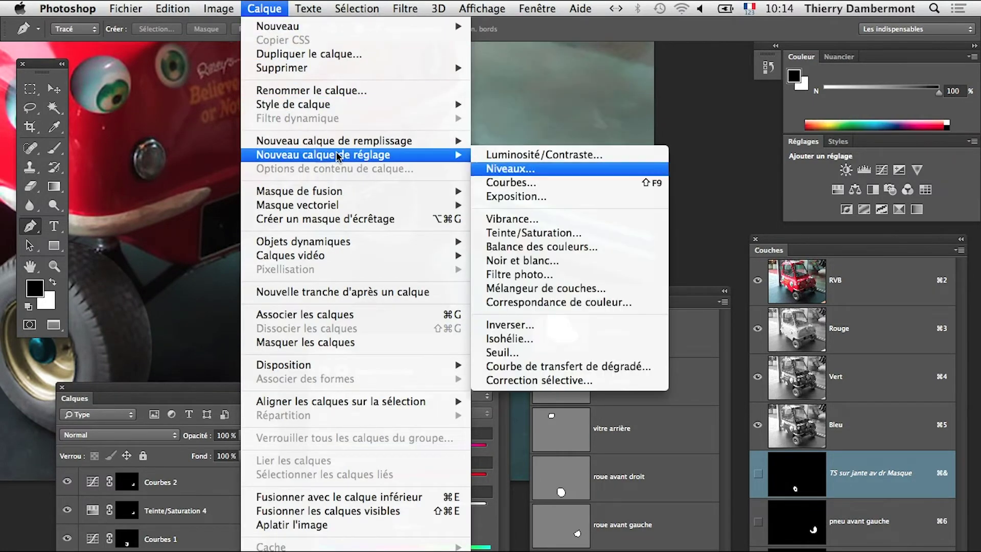
{"action": "left_click", "coordinate": [520, 179]}
{"action": "left_click", "coordinate": [678, 331]}
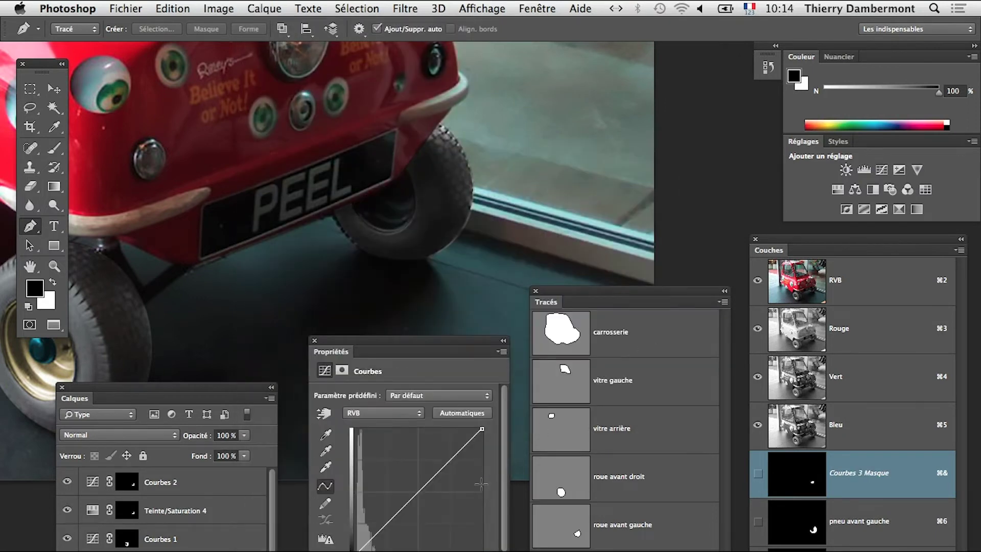
Step: Brighten the far front rim and increase its contrast with a raised upper curve point and a lower point for the dark tones
{"action": "left_click_drag", "start_coordinate": [432, 478], "coordinate": [418, 456]}
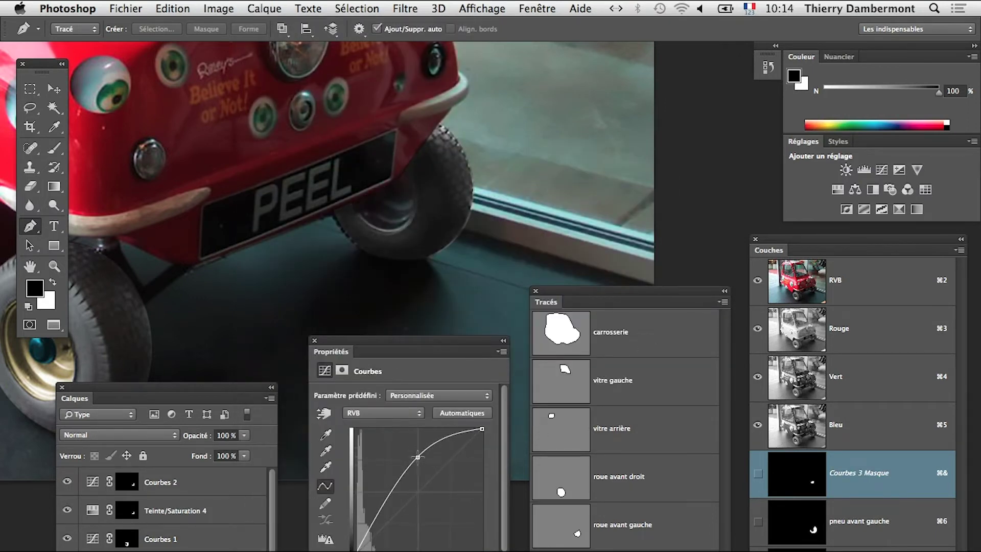
{"action": "left_click_drag", "start_coordinate": [380, 491], "coordinate": [382, 498]}
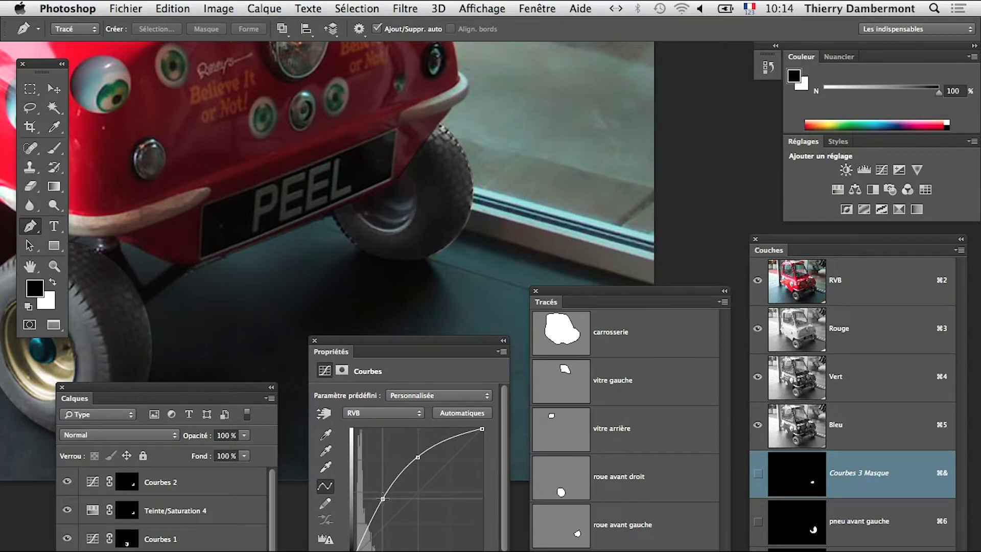
{"action": "left_click_drag", "start_coordinate": [417, 456], "coordinate": [410, 445]}
{"action": "left_click_drag", "start_coordinate": [387, 494], "coordinate": [381, 504]}
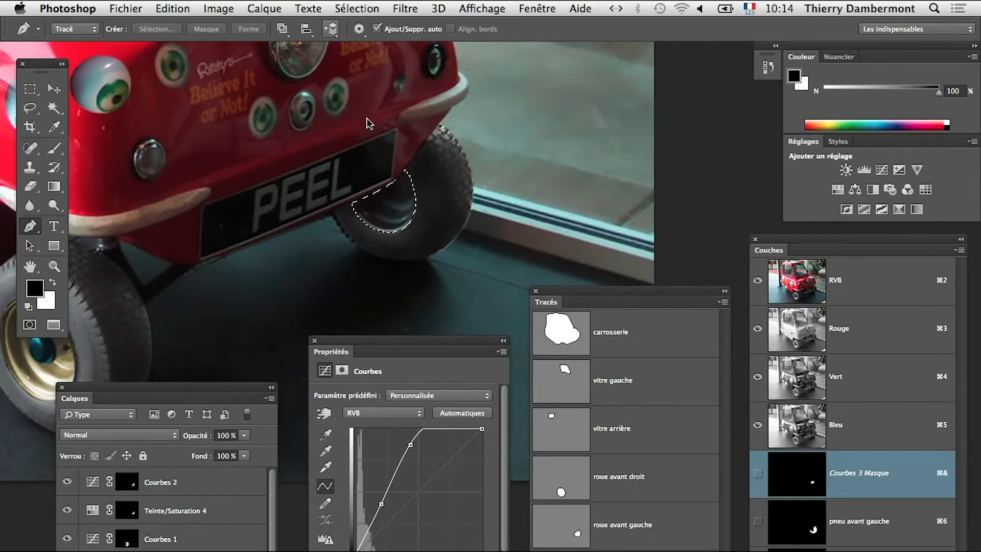
Step: Add a Teinte/Saturation adjustment layer masked to the far front rim and set its saturation to -82
{"action": "left_click", "coordinate": [280, 8]}
{"action": "mouse_move", "coordinate": [312, 154]}
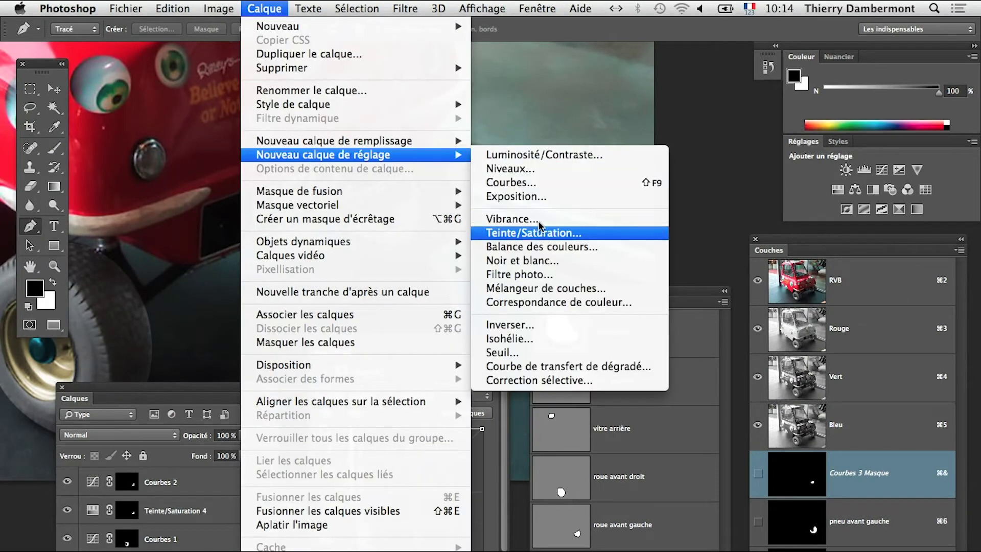
{"action": "left_click", "coordinate": [544, 233]}
{"action": "left_click", "coordinate": [679, 329]}
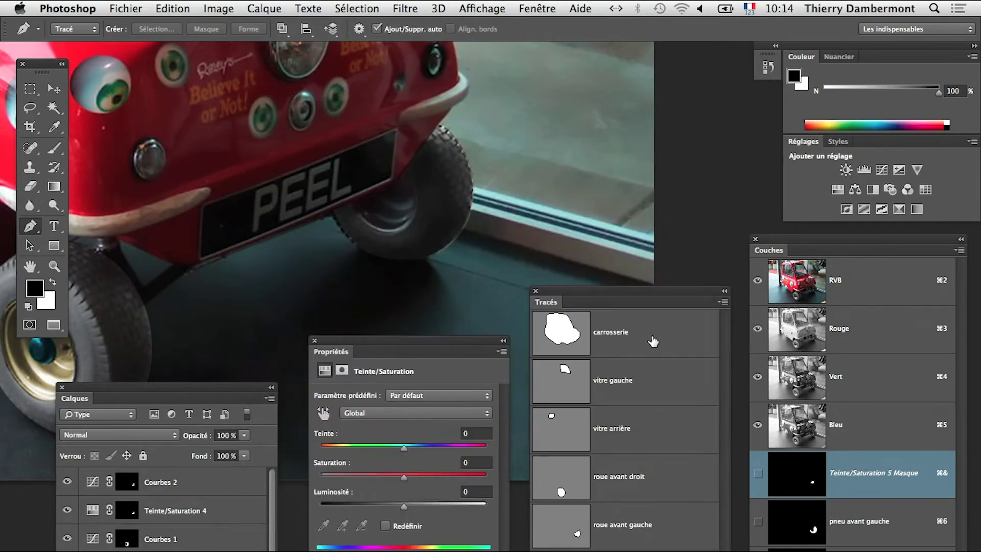
{"action": "left_click_drag", "start_coordinate": [403, 476], "coordinate": [335, 476]}
Step: Rearrange the Calques and Propriétés panels to clear the image and view the whole car
{"action": "left_click_drag", "start_coordinate": [159, 398], "coordinate": [172, 301]}
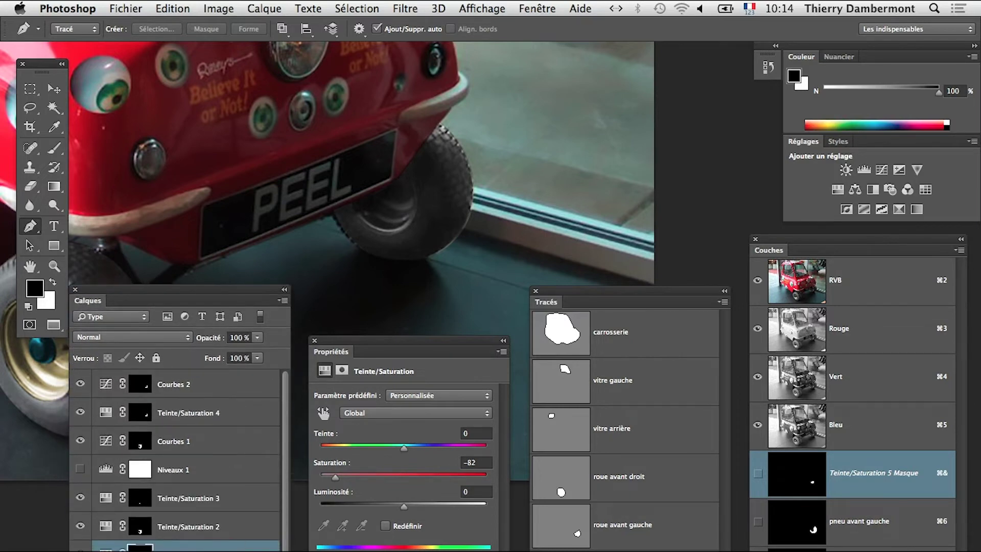
{"action": "left_click_drag", "start_coordinate": [290, 327], "coordinate": [604, 73]}
{"action": "left_click_drag", "start_coordinate": [230, 286], "coordinate": [374, 307]}
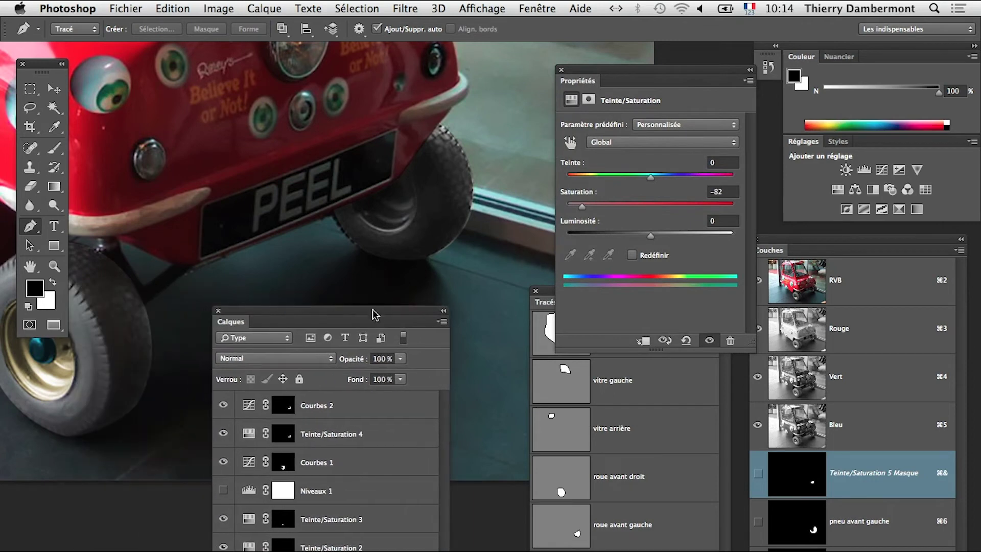
{"action": "left_click", "coordinate": [305, 258], "text": "alt+super"}
{"action": "left_click", "coordinate": [305, 258], "text": "alt+super"}
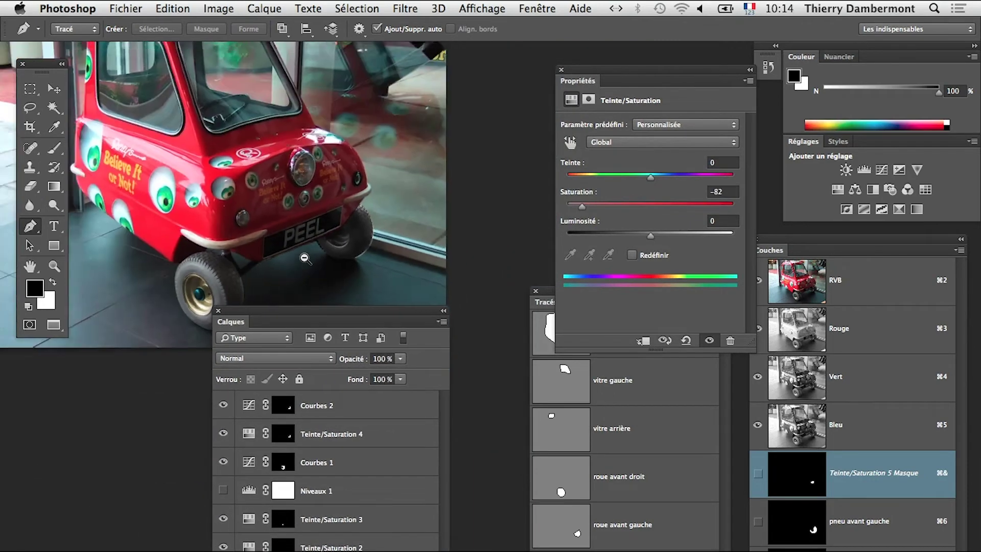
{"action": "left_click", "coordinate": [305, 258], "text": "alt+super"}
{"action": "left_click_drag", "start_coordinate": [335, 318], "coordinate": [285, 402]}
Step: Save the document as peel_p50_microcar_by_aya_wavedancer-d5l9rlo-04.psd with maximised compatibility
{"action": "left_click", "coordinate": [126, 8]}
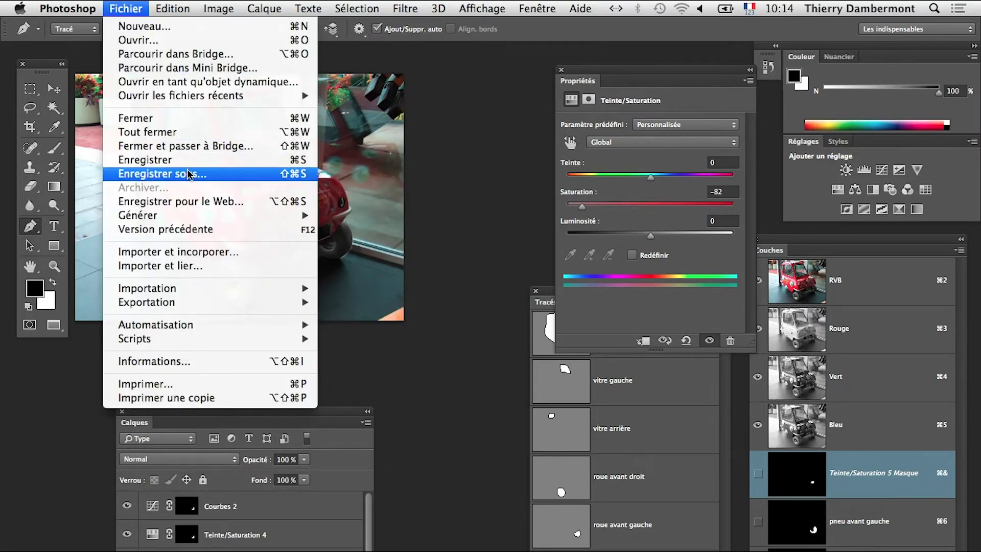
{"action": "left_click", "coordinate": [189, 175]}
{"action": "left_click", "coordinate": [562, 121]}
{"action": "key", "text": "Right"}
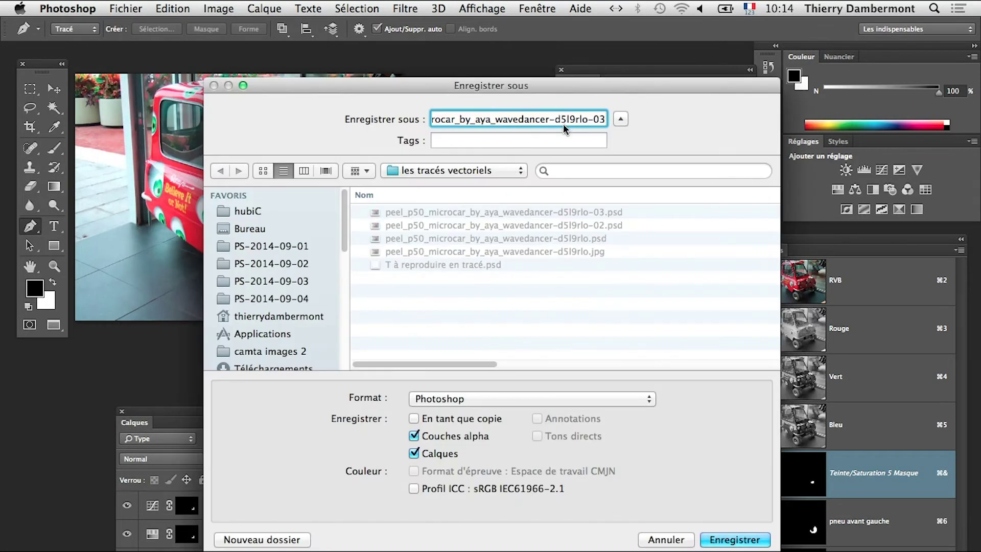
{"action": "left_click_drag", "start_coordinate": [583, 119], "coordinate": [578, 120]}
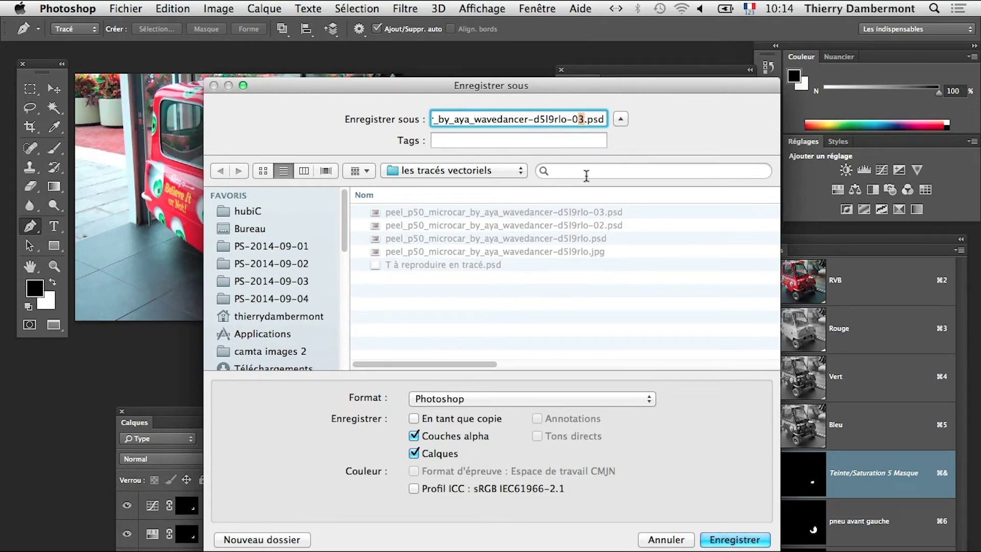
{"action": "type", "text": "4"}
{"action": "left_click", "coordinate": [723, 541]}
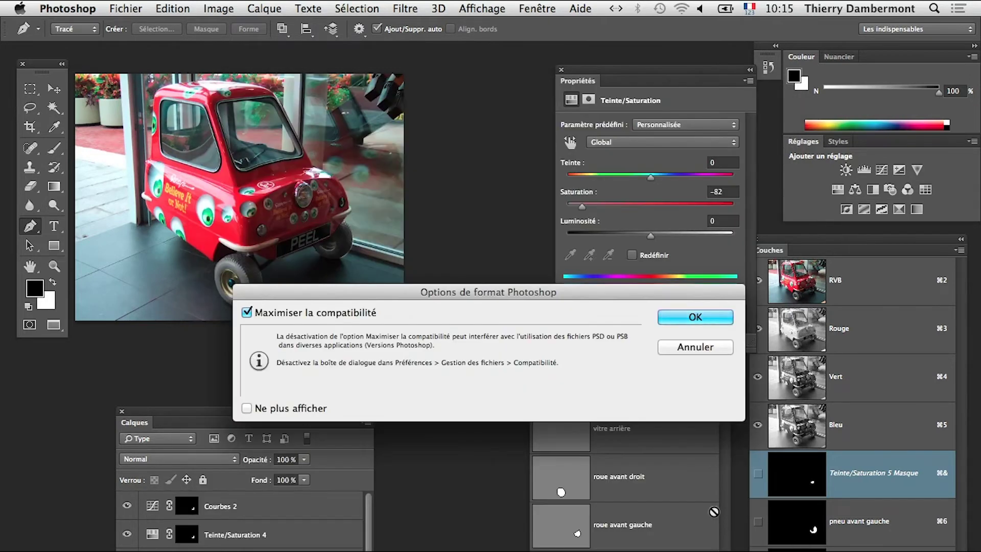
{"action": "key", "text": "Return"}
Step: Switch from Firefox back to Photoshop and examine the car's windscreen, bodywork and front wheels at different magnifications
{"action": "left_click", "coordinate": [243, 206]}
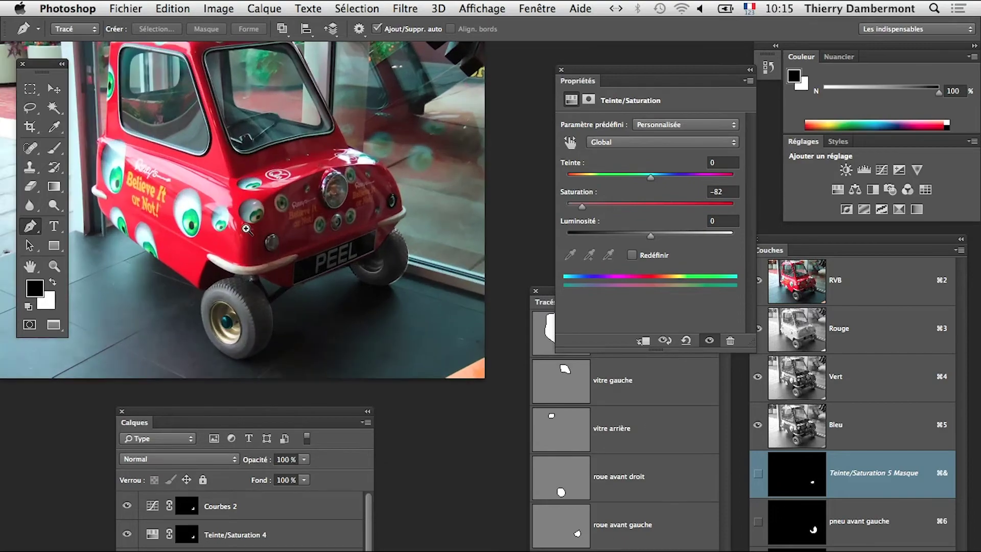
{"action": "left_click", "coordinate": [246, 229]}
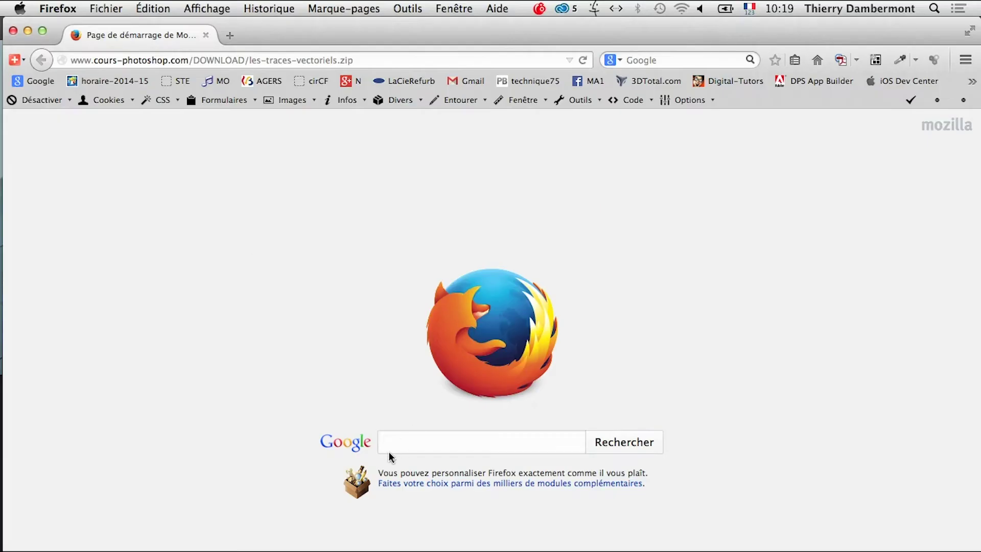
{"action": "key", "text": "super+Tab"}
{"action": "key", "text": "super+Tab"}
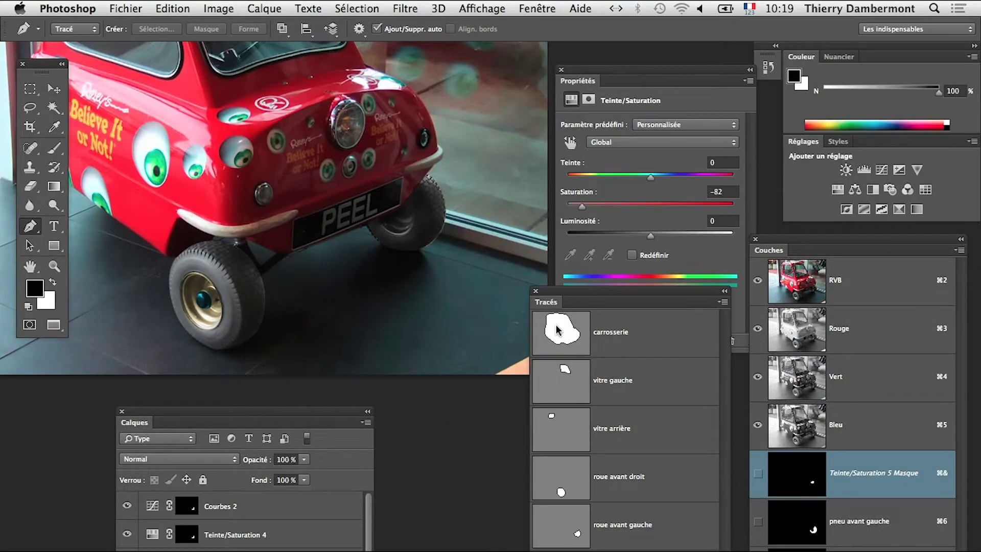
{"action": "left_click_drag", "start_coordinate": [571, 302], "coordinate": [543, 259]}
{"action": "left_click_drag", "start_coordinate": [467, 223], "coordinate": [407, 333]}
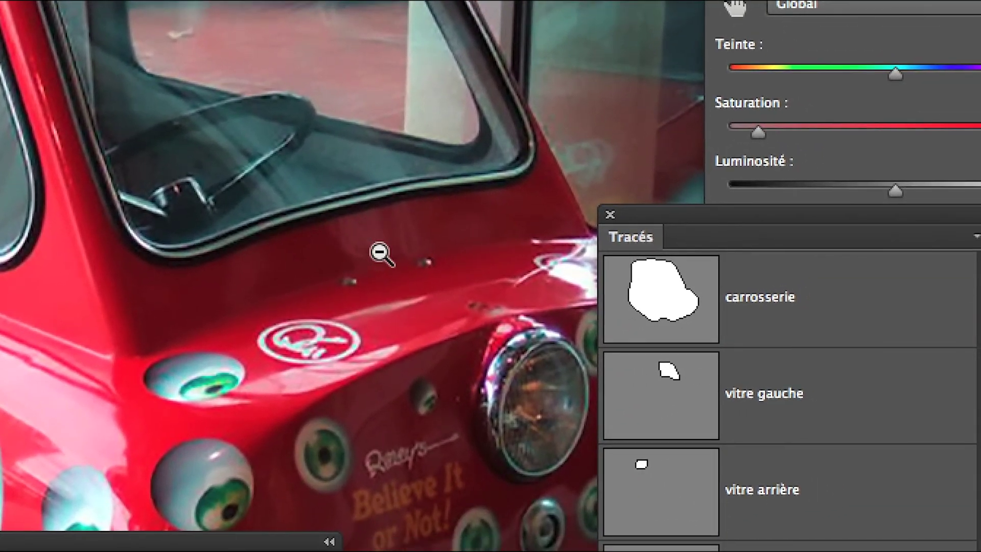
{"action": "left_click", "coordinate": [382, 254], "text": "alt"}
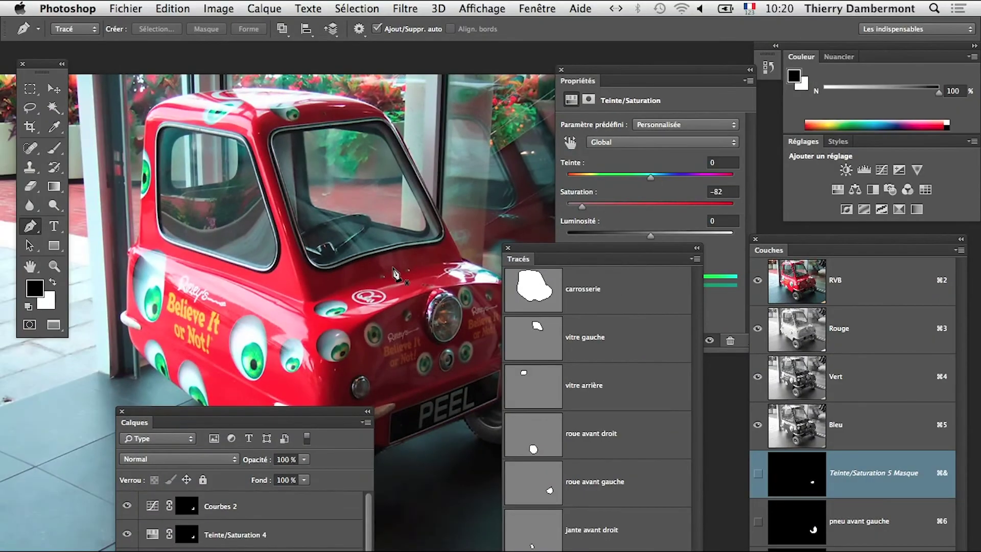
{"action": "left_click", "coordinate": [355, 216]}
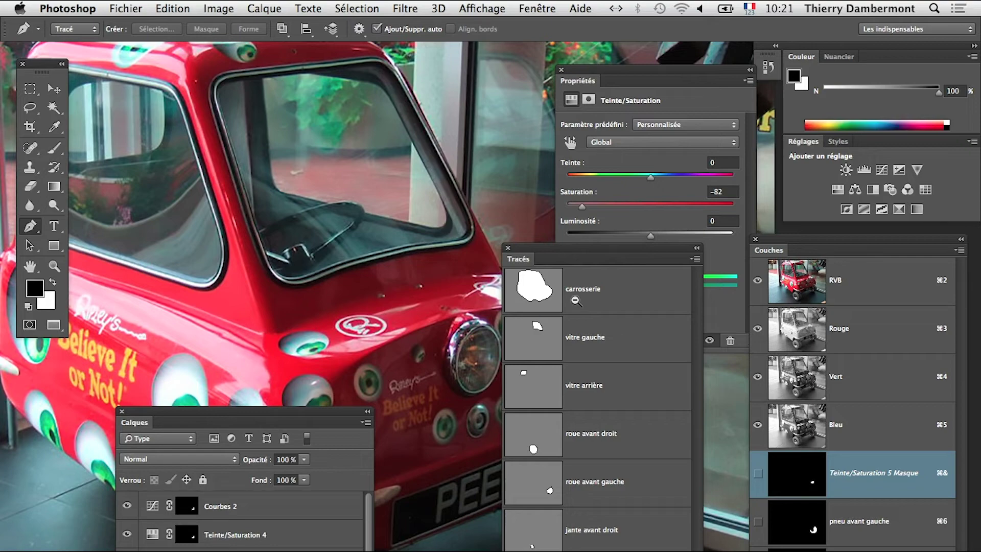
{"action": "left_click", "coordinate": [352, 285], "text": "alt+super"}
{"action": "left_click", "coordinate": [352, 320], "text": "alt+super"}
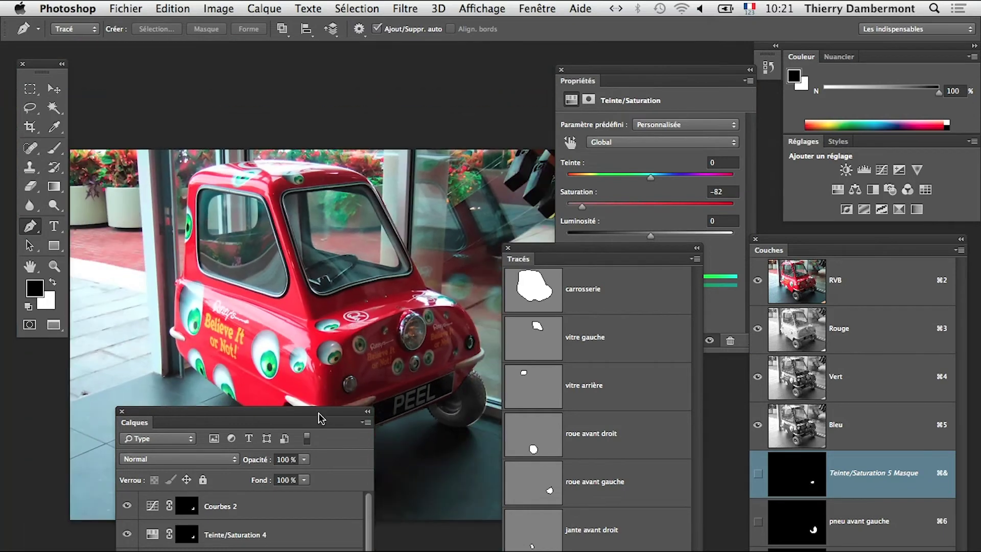
Step: Rearrange the Calques and Tracés panels around the whole car and create a new empty path after the saved ones
{"action": "left_click_drag", "start_coordinate": [322, 414], "coordinate": [254, 460]}
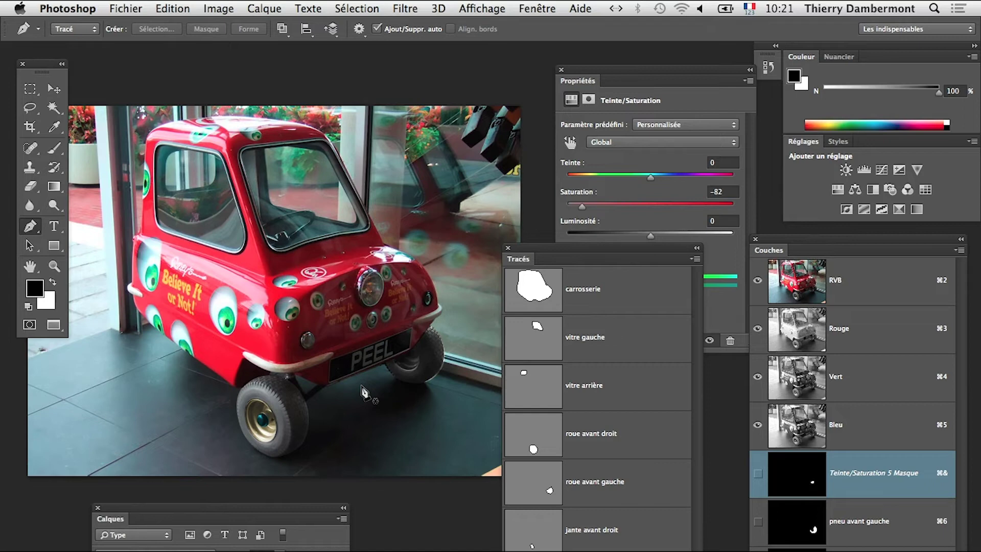
{"action": "key", "text": "super+Tab"}
{"action": "key", "text": "super+Tab"}
{"action": "key", "text": "super+minus"}
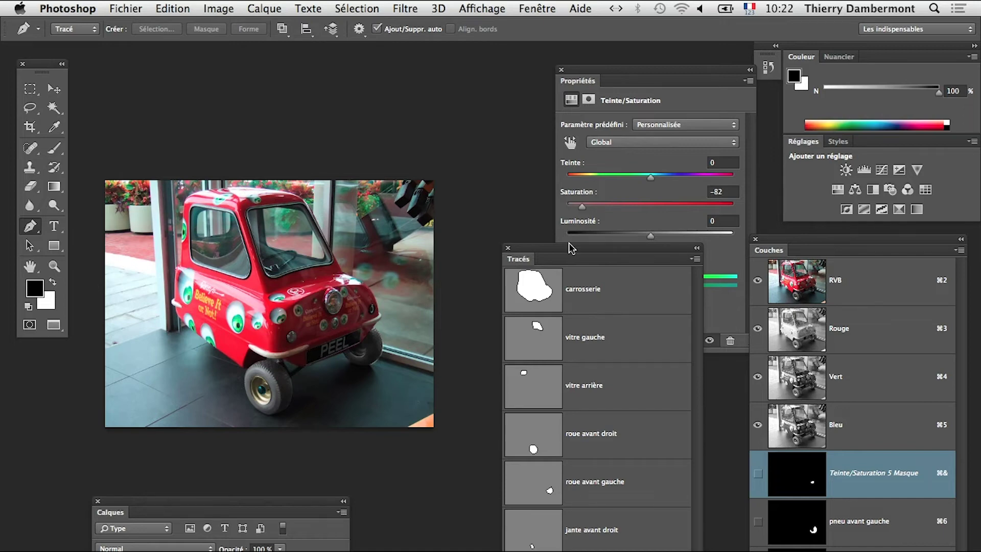
{"action": "left_click_drag", "start_coordinate": [564, 258], "coordinate": [517, 60]}
{"action": "left_click", "coordinate": [636, 551]}
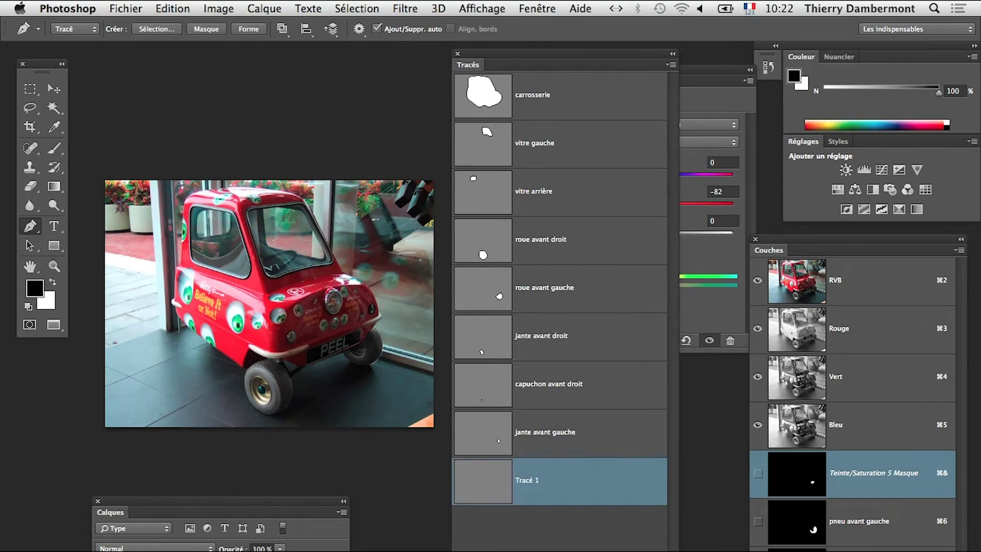
Step: Hide the open panels, then redisplay only Tracés, widen it slightly and move it clear of the car's windscreen
{"action": "left_click", "coordinate": [292, 224]}
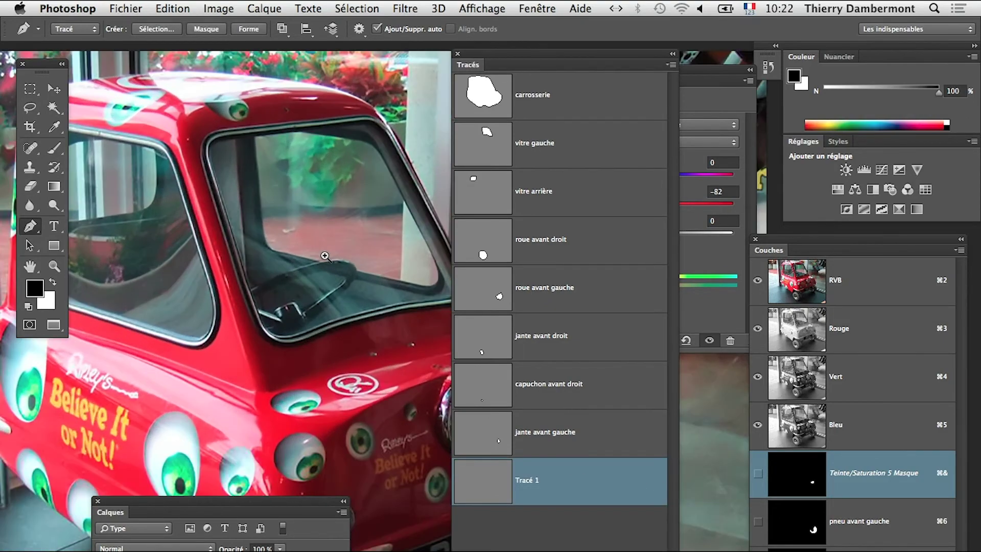
{"action": "left_click", "coordinate": [284, 243]}
{"action": "left_click_drag", "start_coordinate": [329, 74], "coordinate": [278, 185]}
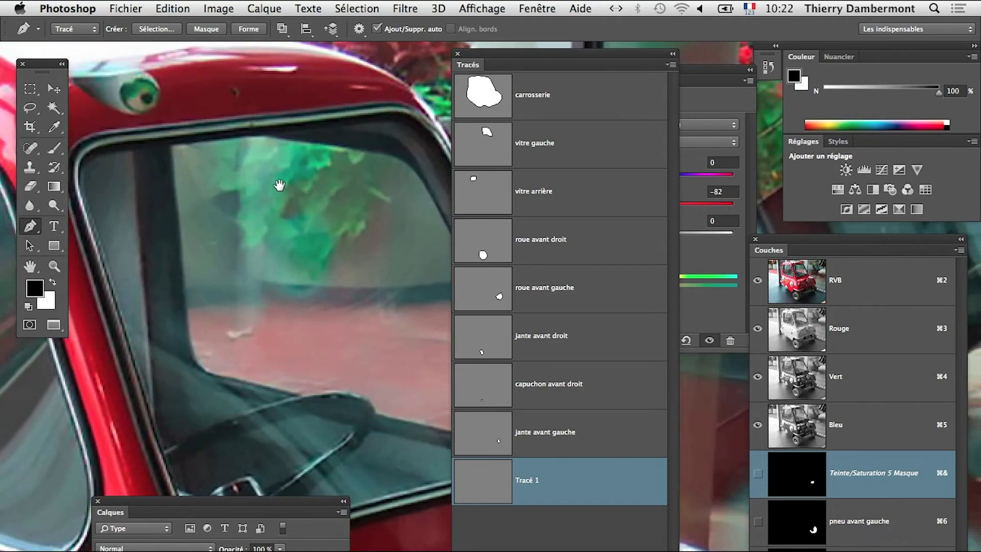
{"action": "left_click", "coordinate": [223, 301]}
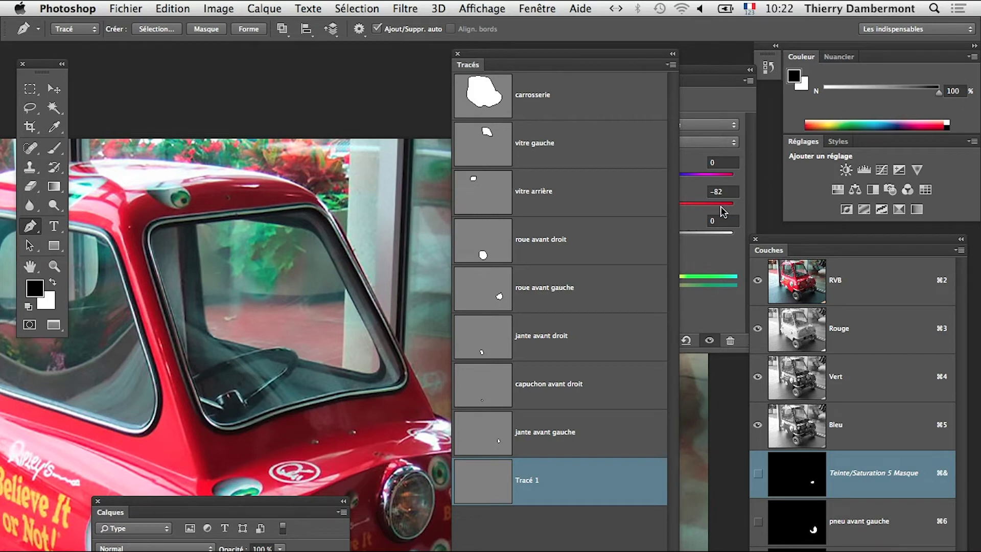
{"action": "key", "text": "Tab"}
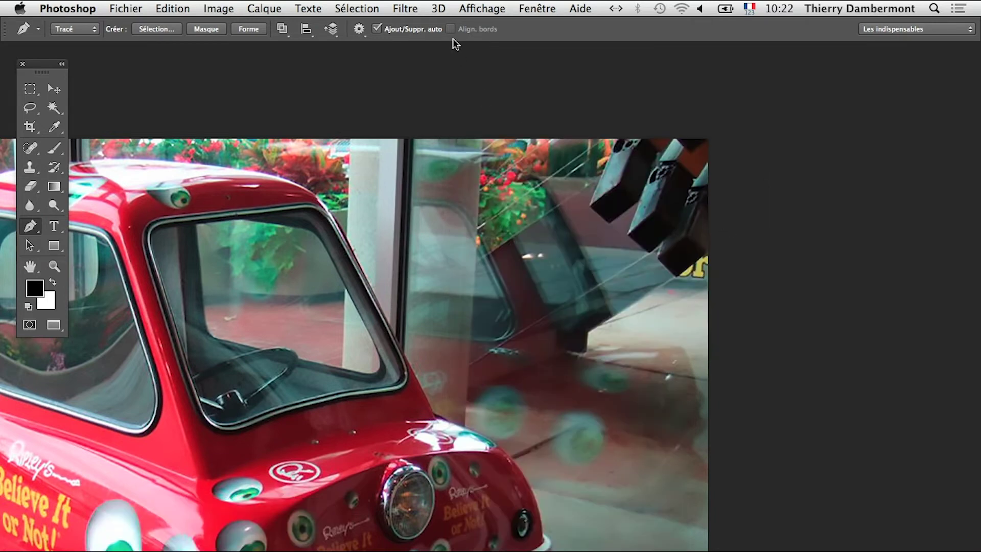
{"action": "left_click", "coordinate": [537, 8]}
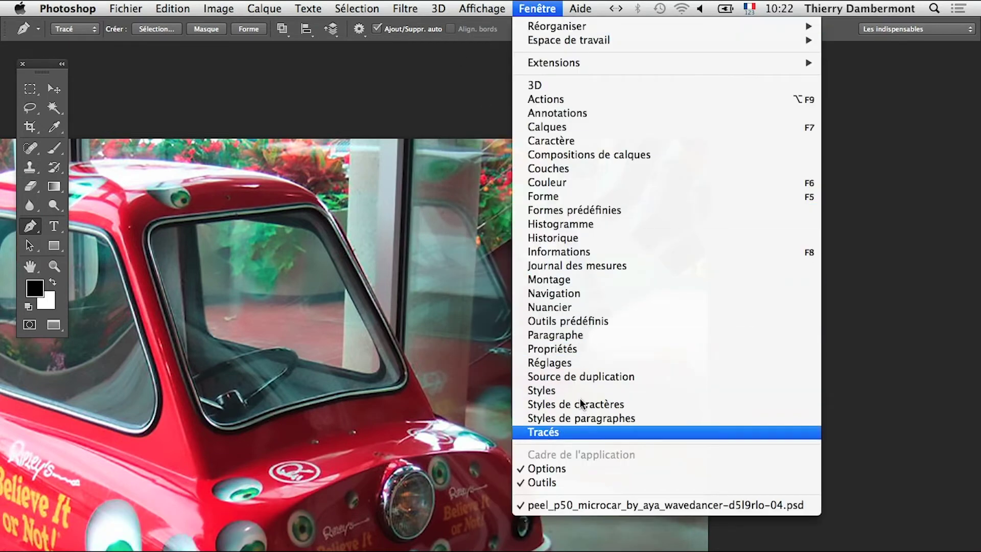
{"action": "left_click", "coordinate": [582, 431]}
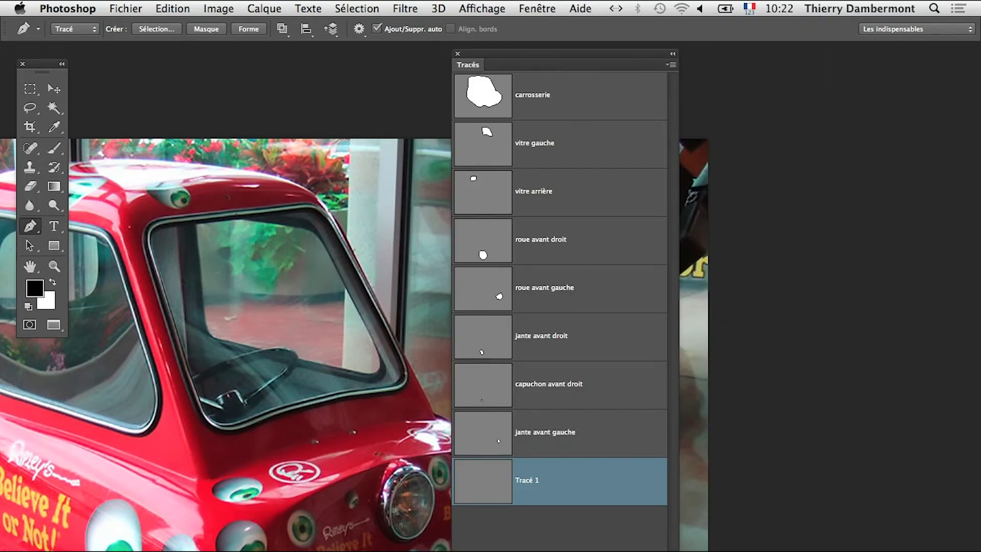
{"action": "left_click_drag", "start_coordinate": [673, 549], "coordinate": [681, 549]}
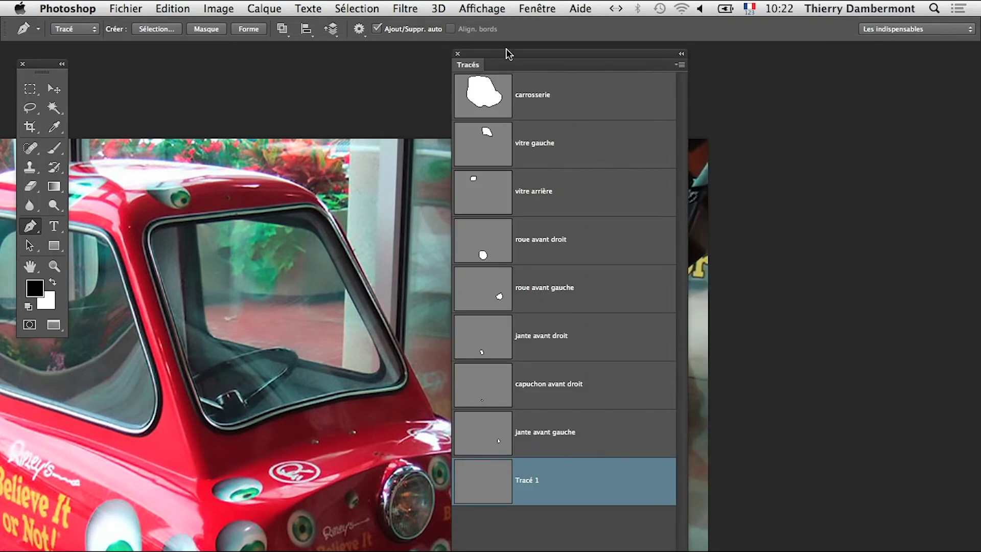
{"action": "left_click_drag", "start_coordinate": [506, 52], "coordinate": [776, 79]}
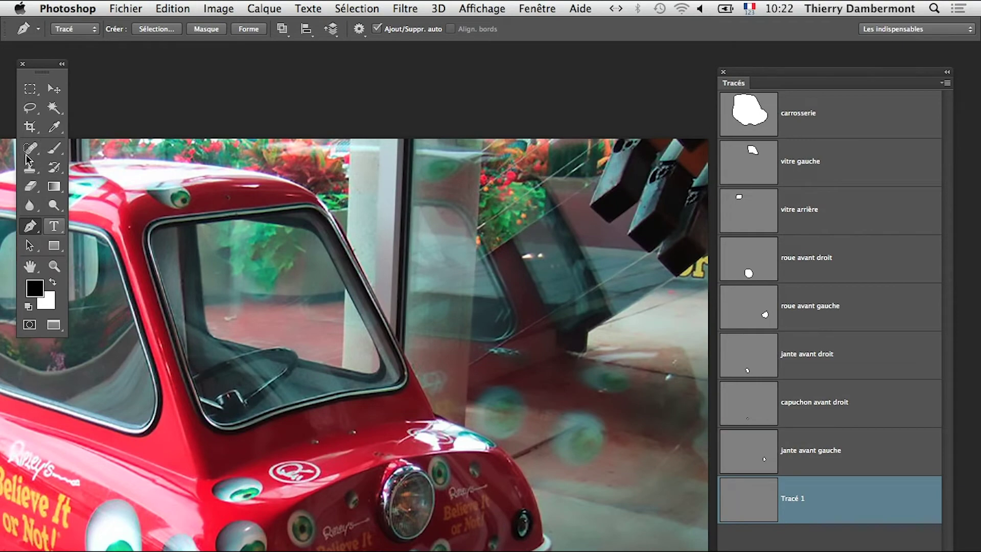
Step: With the Pen tool, trace the outer edge of the windscreen seal in Tracé 1 along its top and right-hand side
{"action": "left_click", "coordinate": [197, 273], "text": "super"}
{"action": "left_click", "coordinate": [197, 272], "text": "super"}
{"action": "left_click", "coordinate": [202, 272], "text": "alt+super"}
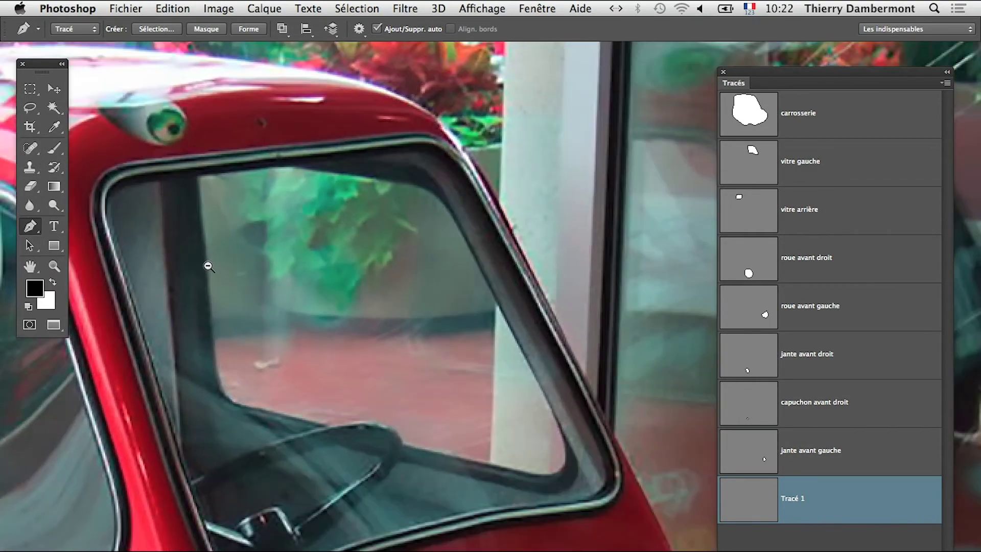
{"action": "left_click", "coordinate": [124, 163]}
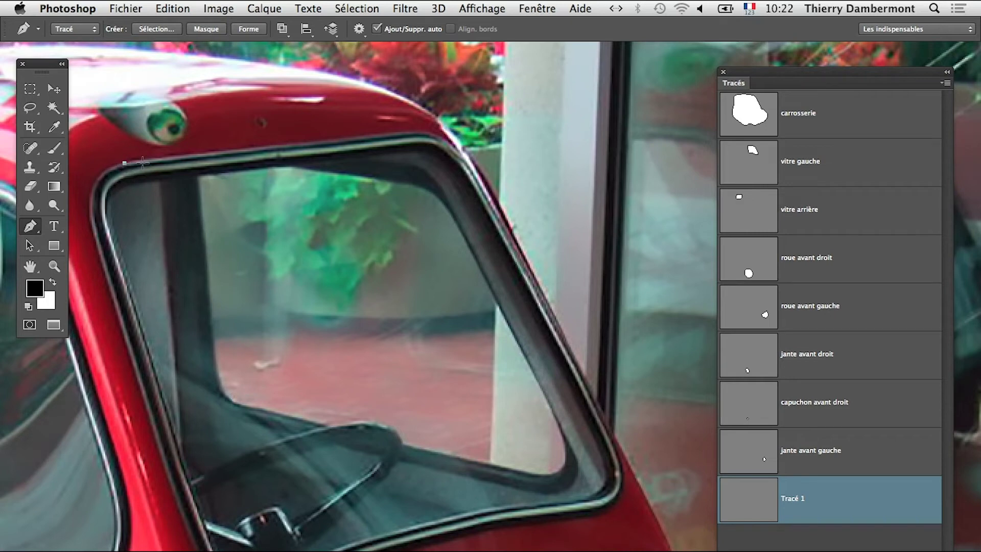
{"action": "left_click", "coordinate": [407, 134]}
{"action": "left_click_drag", "start_coordinate": [453, 132], "coordinate": [465, 158]}
{"action": "left_click", "coordinate": [614, 440]}
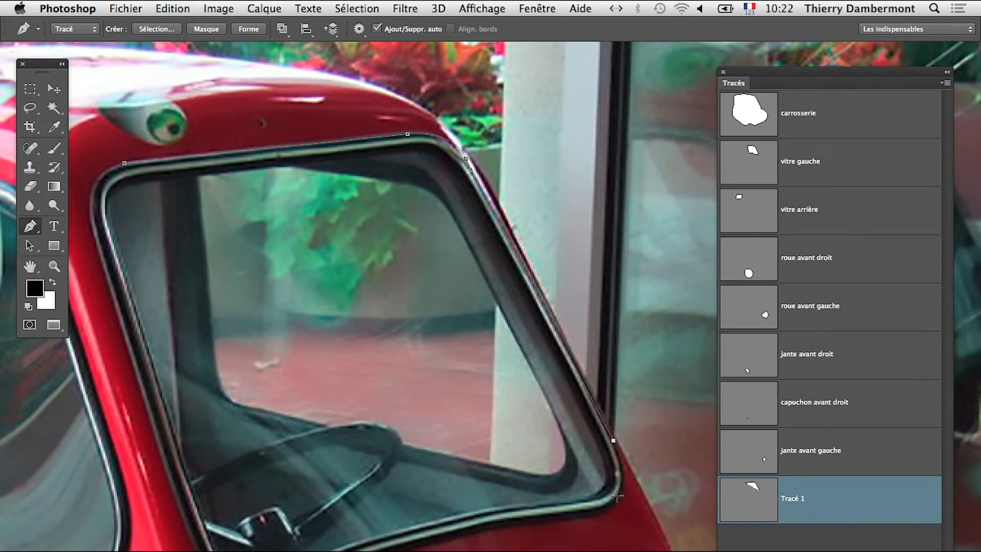
Step: Continue the Tracé 1 outline around the windscreen seal's lower edge and left-hand side, closing it at the starting point
{"action": "left_click_drag", "start_coordinate": [595, 509], "coordinate": [642, 499]}
{"action": "left_click_drag", "start_coordinate": [419, 540], "coordinate": [503, 522]}
{"action": "left_click", "coordinate": [382, 551]}
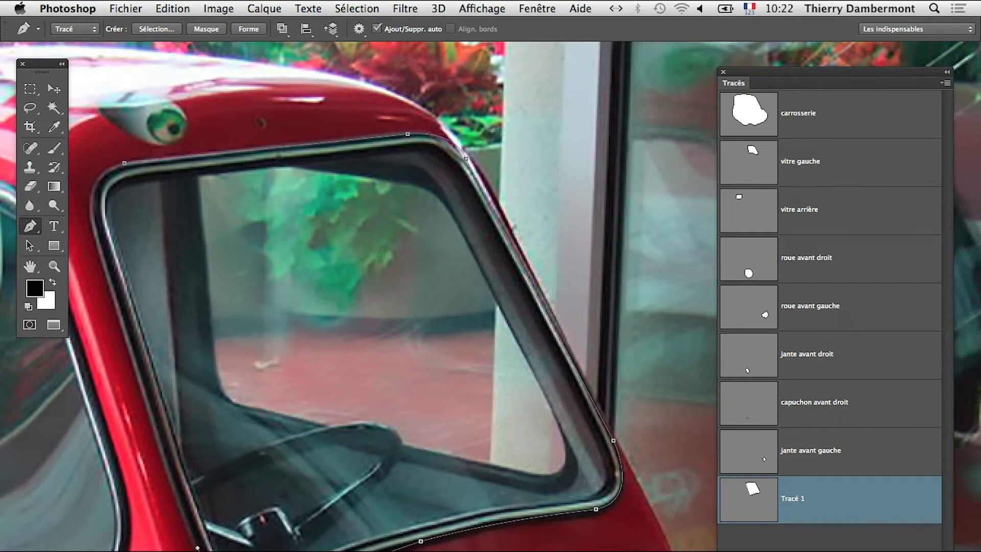
{"action": "left_click", "coordinate": [198, 545]}
{"action": "left_click", "coordinate": [92, 226]}
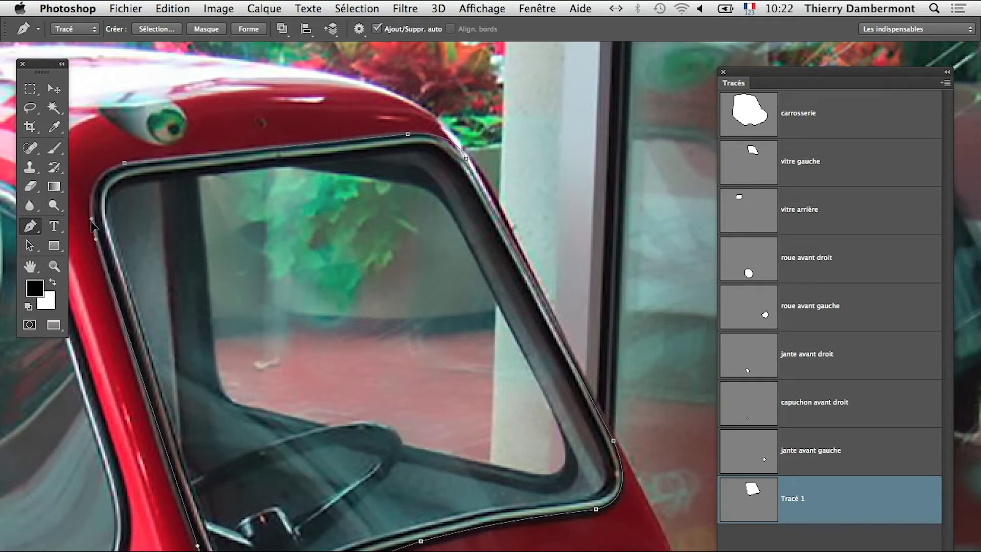
{"action": "left_click", "coordinate": [125, 163]}
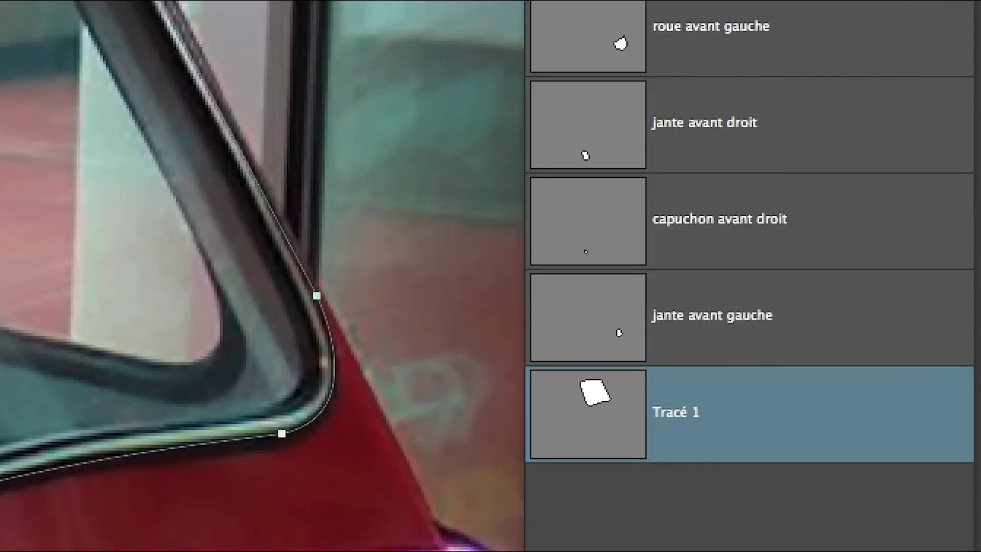
Step: Create a new path and trace the top inner edge of the windscreen seal around the upper right corner
{"action": "left_click", "coordinate": [919, 550]}
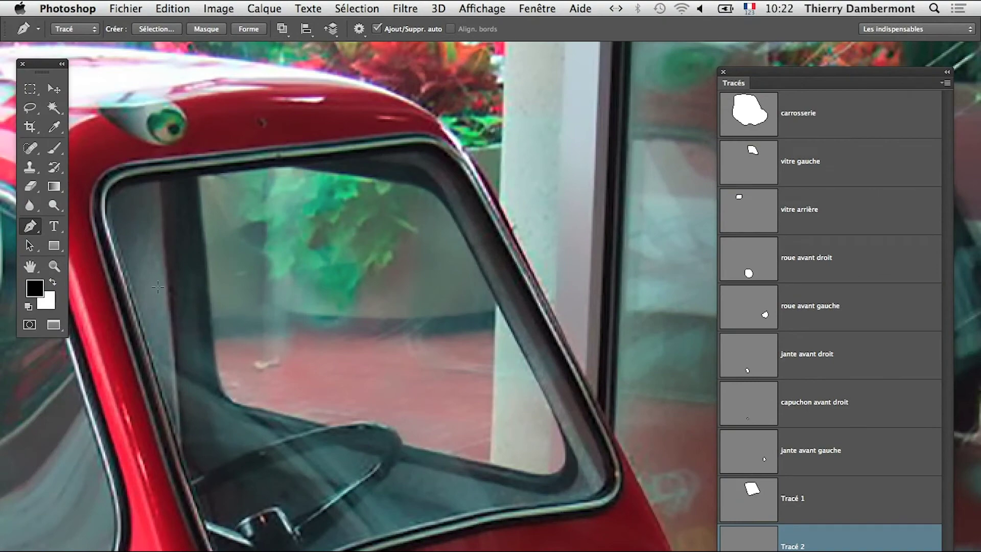
{"action": "scroll", "coordinate": [131, 198], "scroll_direction": "up", "scroll_amount": 2}
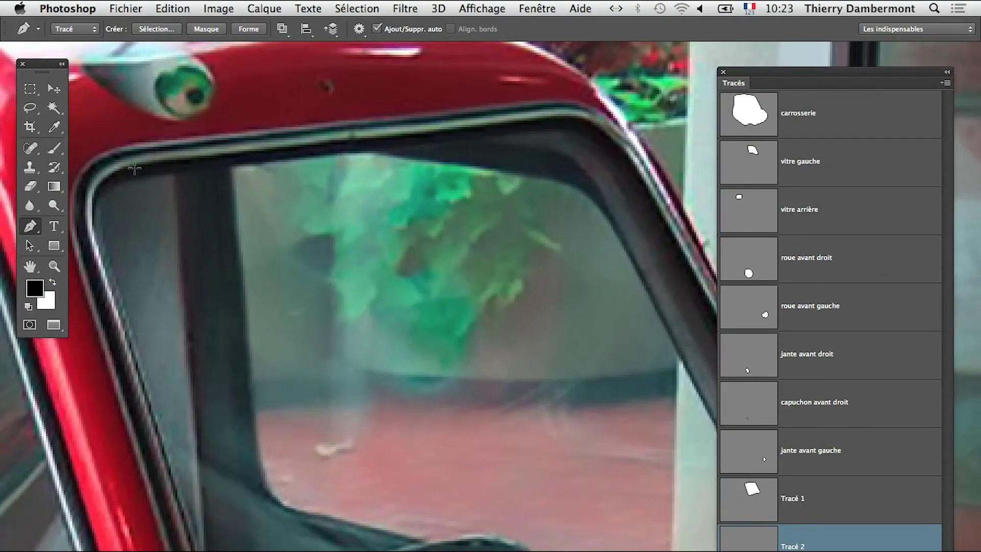
{"action": "left_click", "coordinate": [132, 178]}
{"action": "left_click_drag", "start_coordinate": [456, 140], "coordinate": [466, 138]}
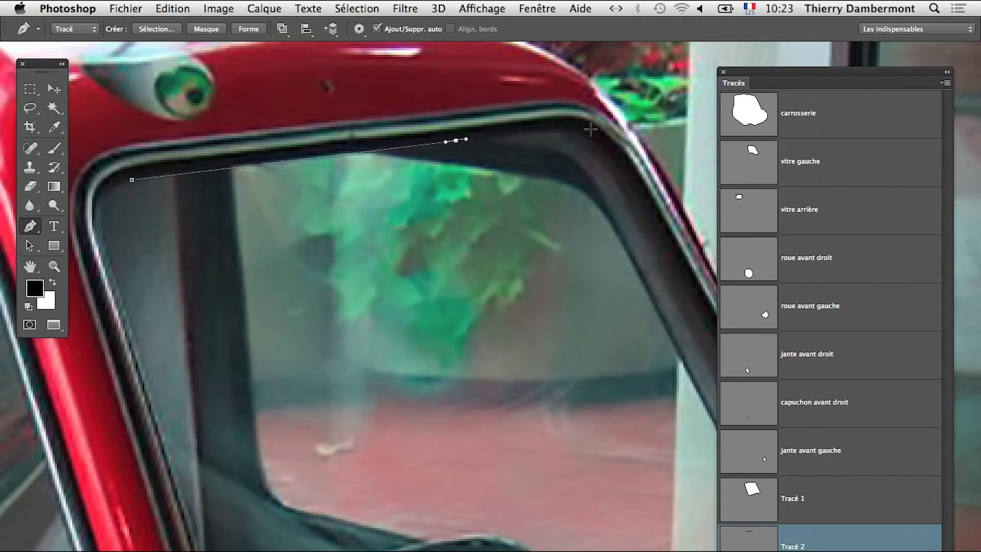
{"action": "left_click_drag", "start_coordinate": [598, 142], "coordinate": [575, 116]}
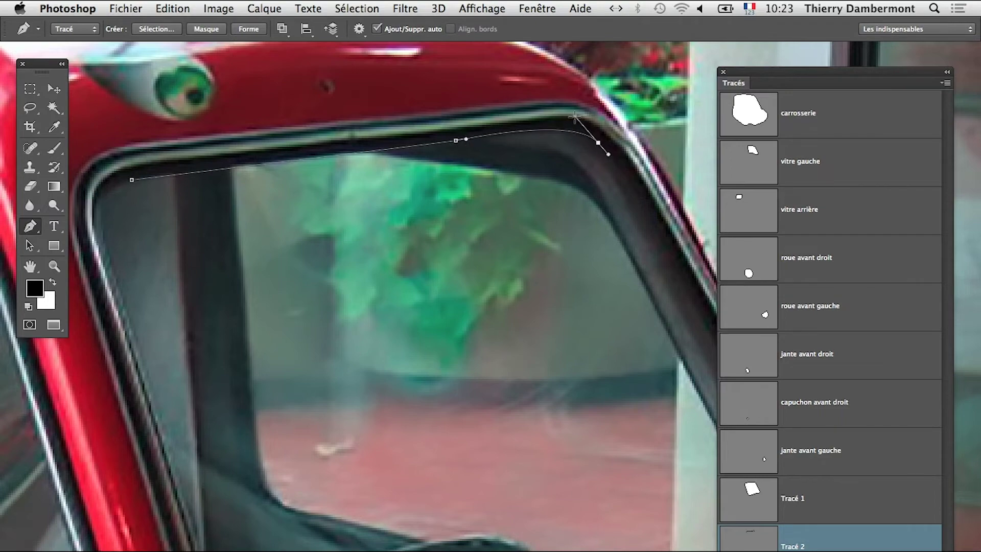
Step: Continue the inner windscreen outline down the right side, along the bottom and up the left side, and close it with a curved corner
{"action": "left_click_drag", "start_coordinate": [657, 356], "coordinate": [545, 315]}
{"action": "left_click", "coordinate": [720, 540]}
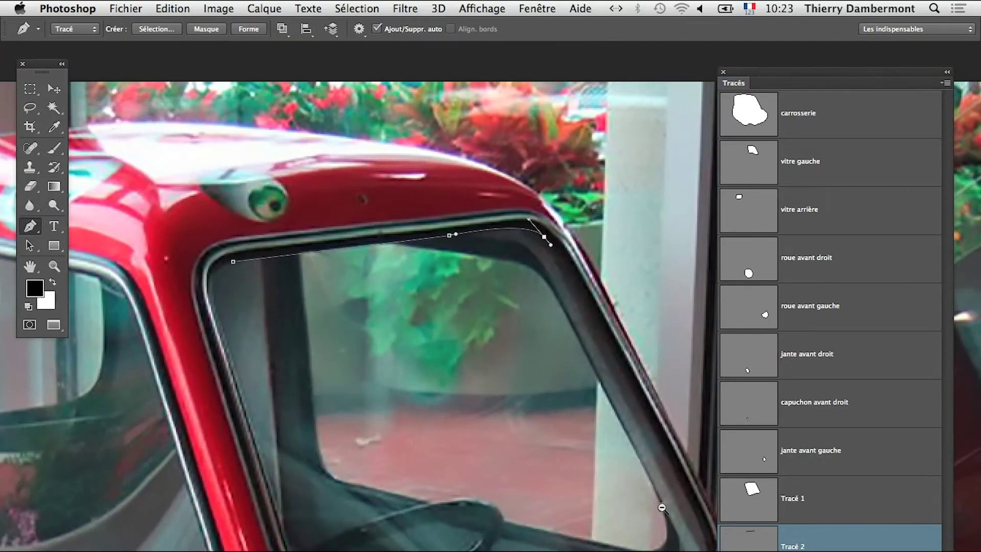
{"action": "left_click", "coordinate": [695, 514]}
{"action": "left_click_drag", "start_coordinate": [698, 519], "coordinate": [637, 386]}
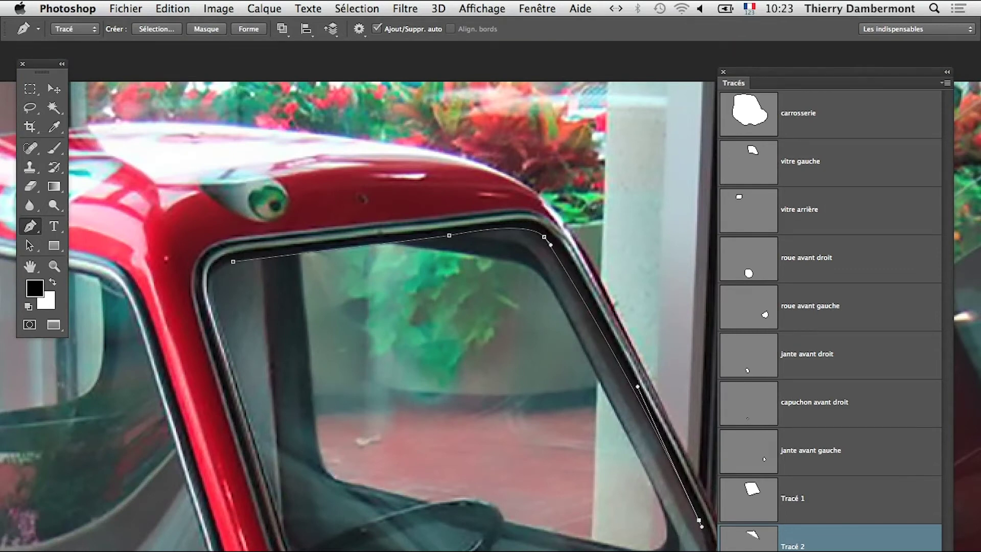
{"action": "left_click_drag", "start_coordinate": [694, 551], "coordinate": [673, 551]}
{"action": "left_click", "coordinate": [211, 303]}
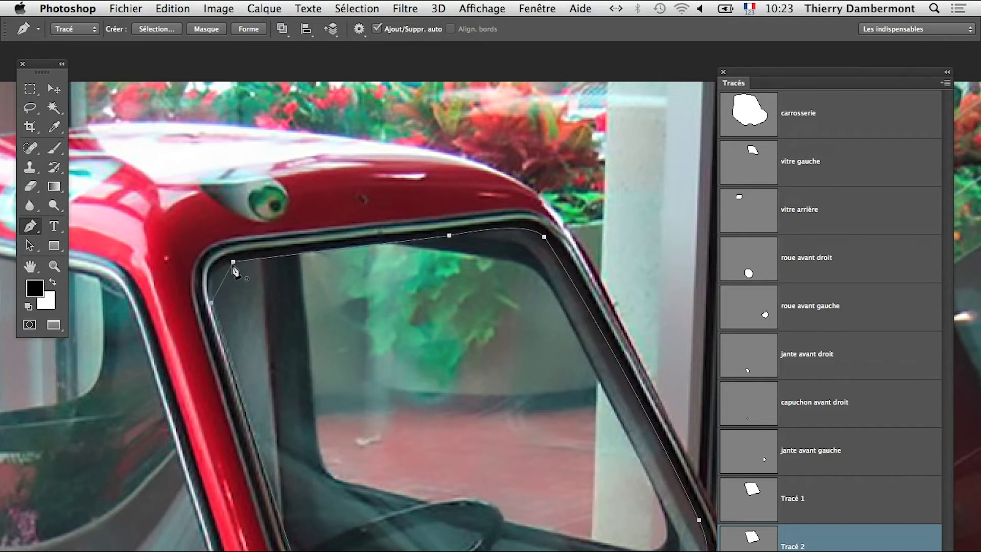
{"action": "mouse_move", "coordinate": [233, 263]}
{"action": "left_mouse_down"}
{"action": "mouse_move", "coordinate": [243, 271]}
{"action": "mouse_move", "coordinate": [224, 266]}
{"action": "left_mouse_up"}
Step: Set the Tracés panel thumbnails to the medium size
{"action": "left_click", "coordinate": [946, 83]}
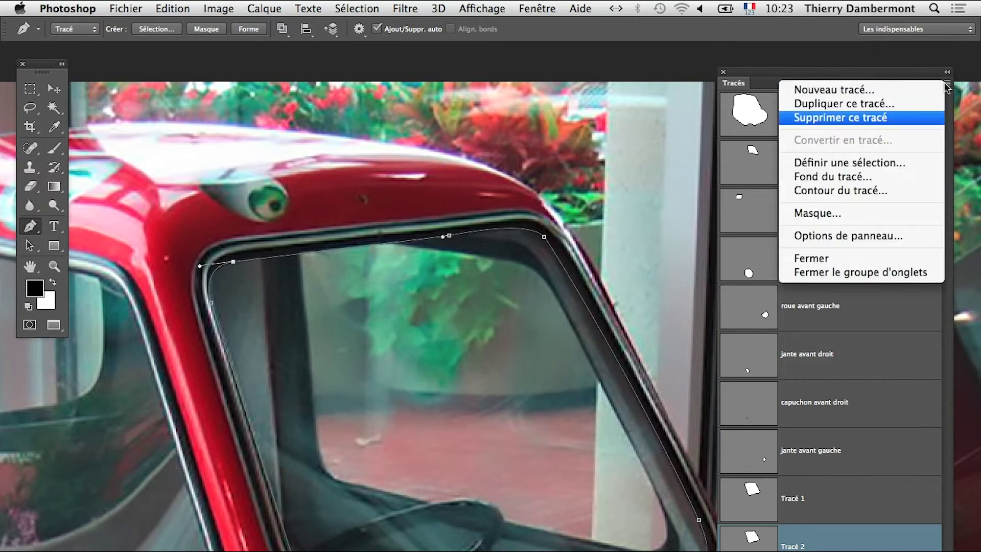
{"action": "left_click", "coordinate": [858, 234]}
{"action": "left_click", "coordinate": [395, 355]}
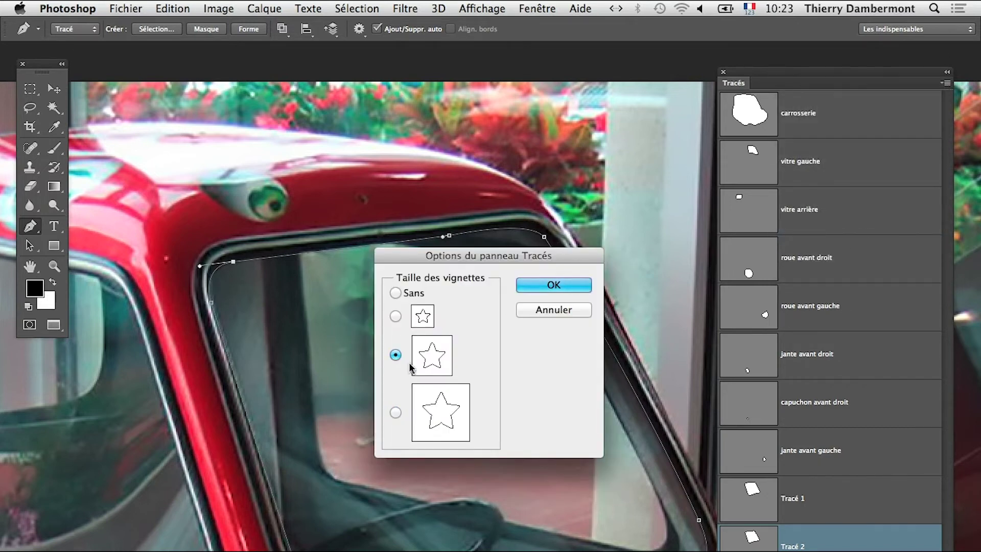
{"action": "left_click", "coordinate": [539, 290]}
Step: Create a new path and trace the outer edge of the side window seal along its top and right-hand side
{"action": "left_click", "coordinate": [849, 469]}
{"action": "left_click", "coordinate": [889, 549]}
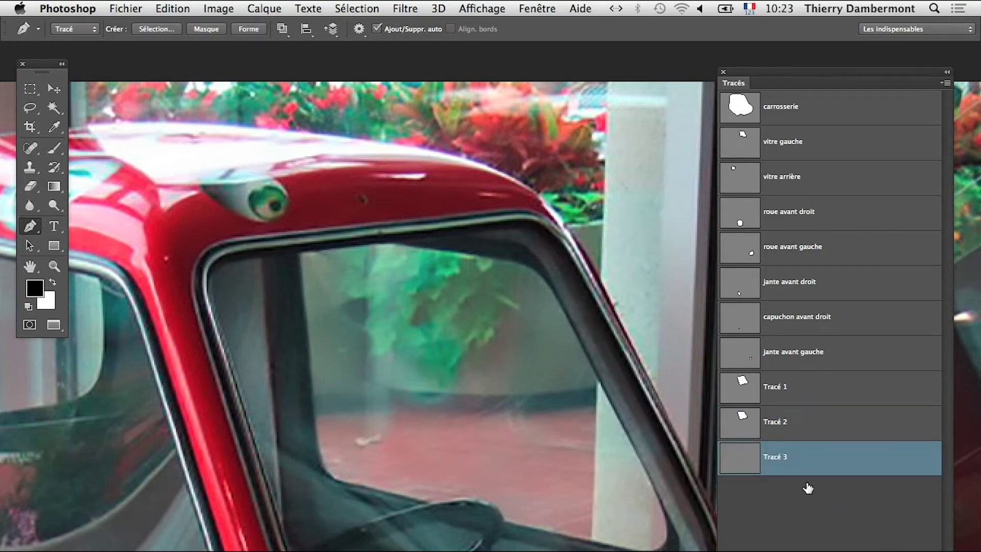
{"action": "left_click_drag", "start_coordinate": [172, 417], "coordinate": [439, 397]}
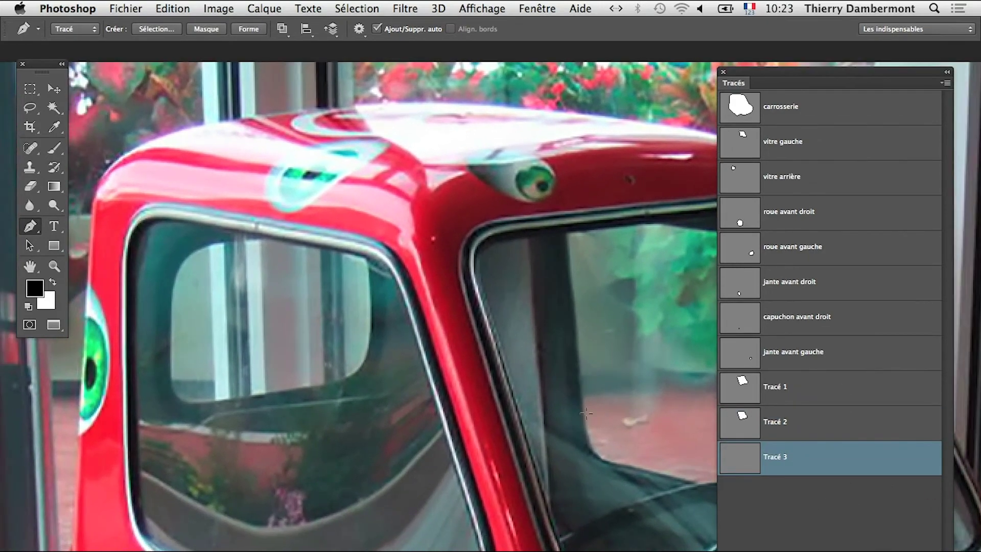
{"action": "left_click", "coordinate": [166, 201]}
{"action": "left_click_drag", "start_coordinate": [412, 286], "coordinate": [419, 299]}
{"action": "left_click", "coordinate": [405, 241]}
{"action": "left_click", "coordinate": [490, 544]}
{"action": "scroll", "coordinate": [489, 542], "scroll_direction": "down", "scroll_amount": 3}
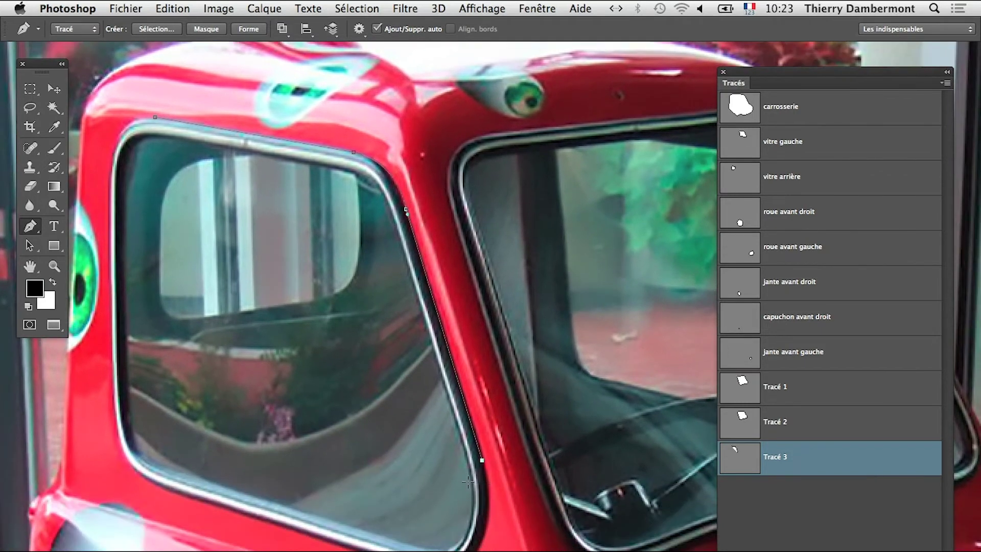
Step: Continue the side window's outer outline around the lower corners and up the left side, closing it with a curved corner
{"action": "left_click_drag", "start_coordinate": [469, 550], "coordinate": [510, 530]}
{"action": "left_click_drag", "start_coordinate": [113, 402], "coordinate": [121, 465]}
{"action": "left_click_drag", "start_coordinate": [115, 156], "coordinate": [103, 235]}
{"action": "left_click", "coordinate": [154, 117]}
{"action": "left_click", "coordinate": [155, 117], "text": "super"}
{"action": "left_click_drag", "start_coordinate": [142, 118], "coordinate": [125, 117]}
Step: Create a new path and trace the inner edge of the side window seal along the top, right side and lower right corner
{"action": "left_click", "coordinate": [907, 550]}
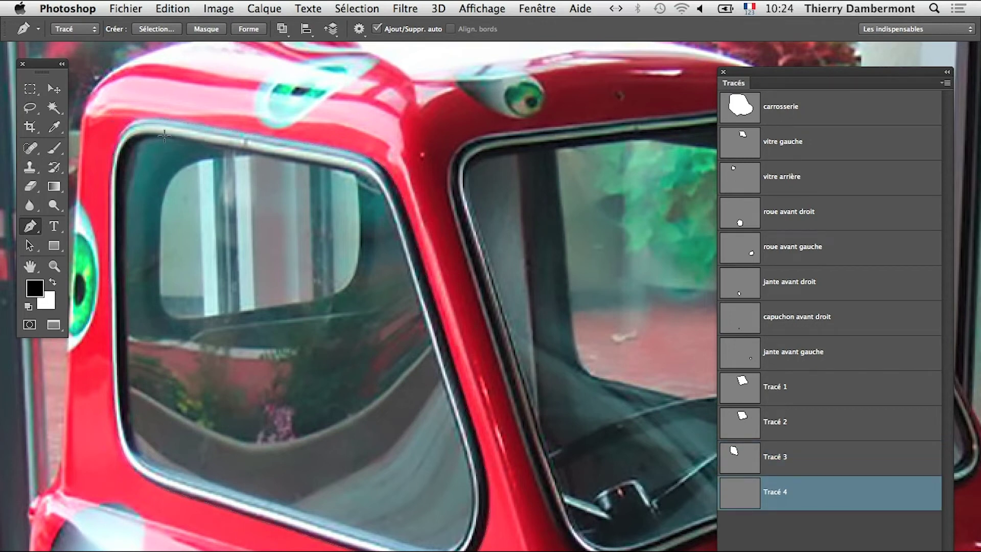
{"action": "left_click", "coordinate": [342, 172]}
{"action": "left_click_drag", "start_coordinate": [384, 203], "coordinate": [376, 174]}
{"action": "left_click_drag", "start_coordinate": [461, 550], "coordinate": [493, 531]}
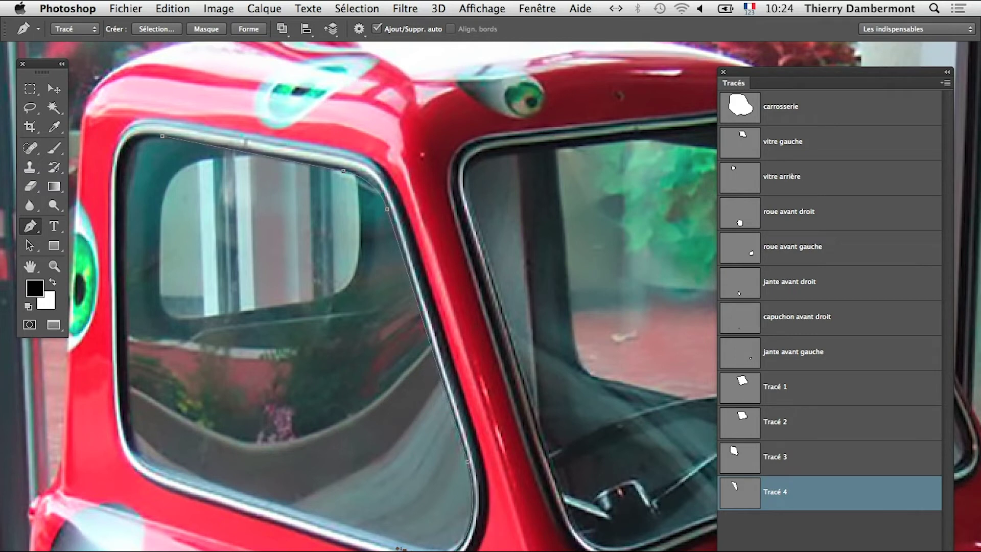
{"action": "left_click_drag", "start_coordinate": [404, 550], "coordinate": [450, 548]}
{"action": "left_click", "coordinate": [403, 540]}
Step: Continue the side window's inner outline along the bottom and left side, redo the upper left point as a curve, and close the path
{"action": "left_click", "coordinate": [175, 470]}
{"action": "left_click_drag", "start_coordinate": [133, 419], "coordinate": [136, 461]}
{"action": "left_click_drag", "start_coordinate": [131, 422], "coordinate": [132, 425]}
{"action": "left_click", "coordinate": [126, 162]}
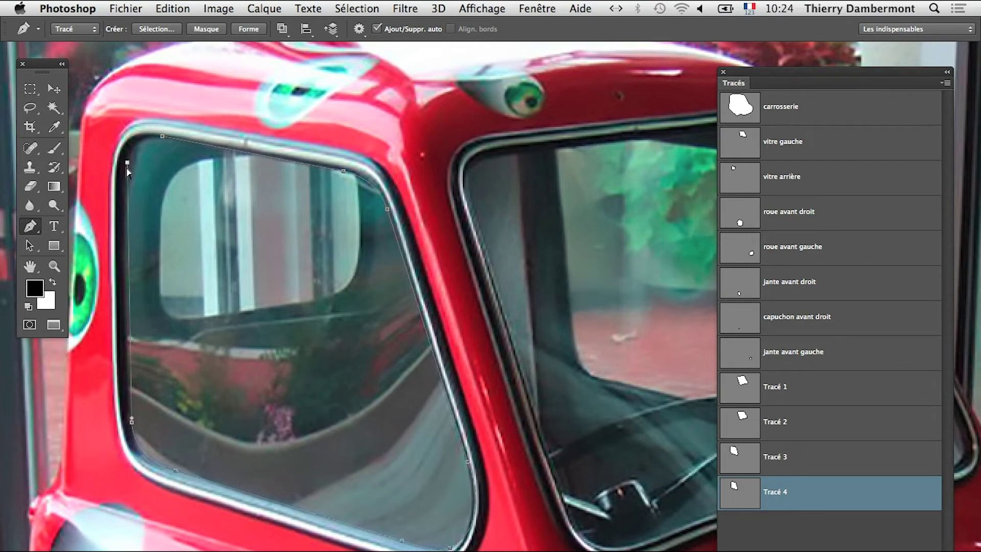
{"action": "key", "text": "super+z"}
{"action": "key", "text": "super+z"}
{"action": "left_click_drag", "start_coordinate": [127, 165], "coordinate": [121, 199]}
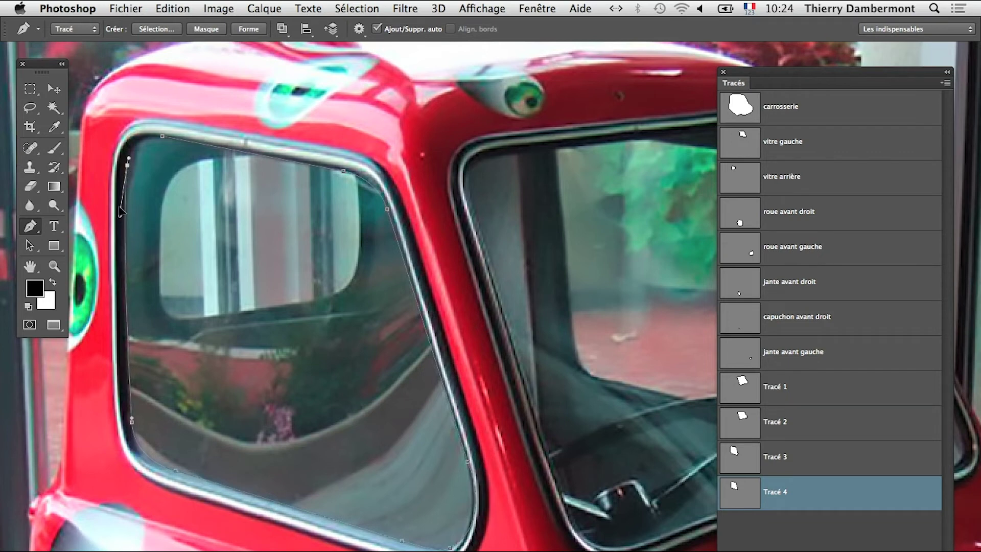
{"action": "left_click", "coordinate": [162, 137]}
{"action": "left_click_drag", "start_coordinate": [153, 133], "coordinate": [132, 131]}
Step: Create a new path and start tracing the upper left of the headlight housing with a curved segment
{"action": "left_click", "coordinate": [916, 550]}
{"action": "left_click_drag", "start_coordinate": [567, 547], "coordinate": [256, 445]}
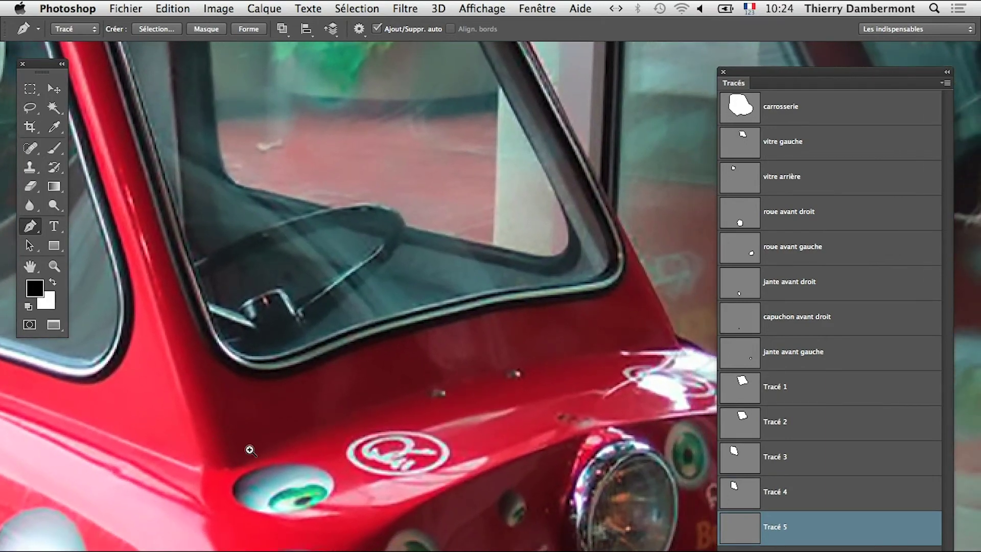
{"action": "left_click", "coordinate": [579, 529], "text": "super"}
{"action": "left_click_drag", "start_coordinate": [578, 530], "coordinate": [291, 339]}
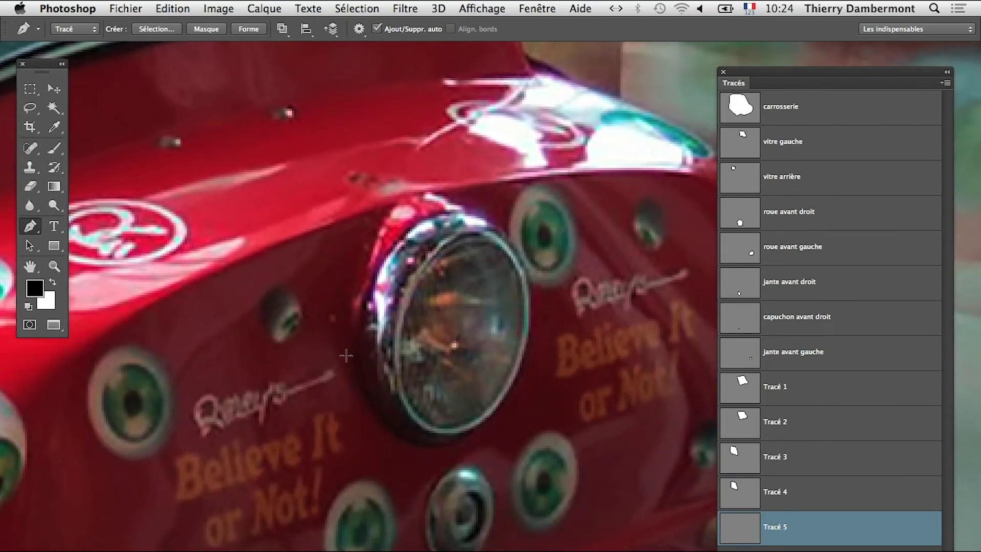
{"action": "left_click", "coordinate": [375, 277]}
{"action": "left_click_drag", "start_coordinate": [447, 212], "coordinate": [401, 214]}
Step: Display the Calques panel and move it up over the image so its layer list is fully accessible
{"action": "left_click", "coordinate": [537, 8]}
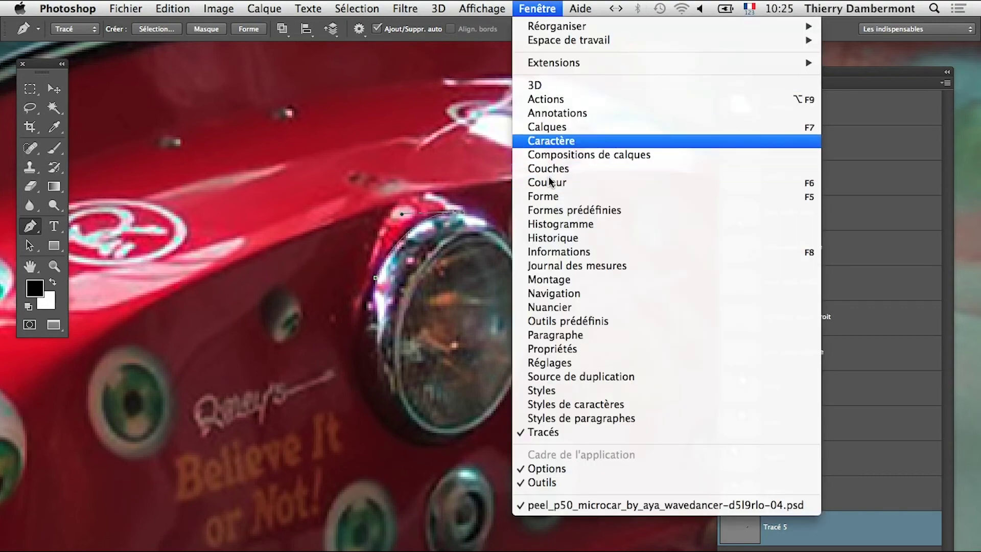
{"action": "left_click", "coordinate": [557, 131]}
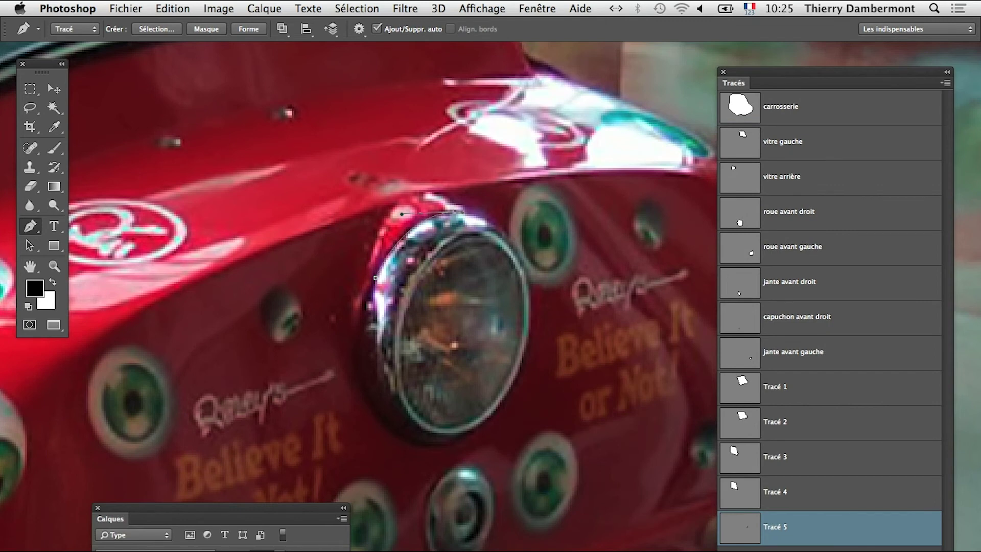
{"action": "left_click_drag", "start_coordinate": [189, 508], "coordinate": [222, 172]}
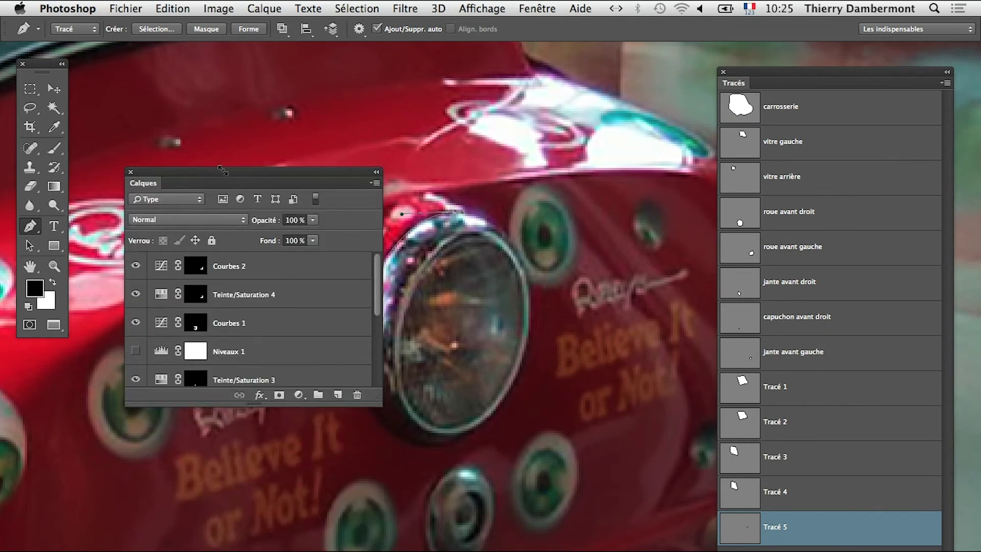
Step: Enlarge the Calques panel, show the Niveaux 1 adjustment layer, and move the panel clear of the headlight
{"action": "left_click_drag", "start_coordinate": [379, 397], "coordinate": [427, 550]}
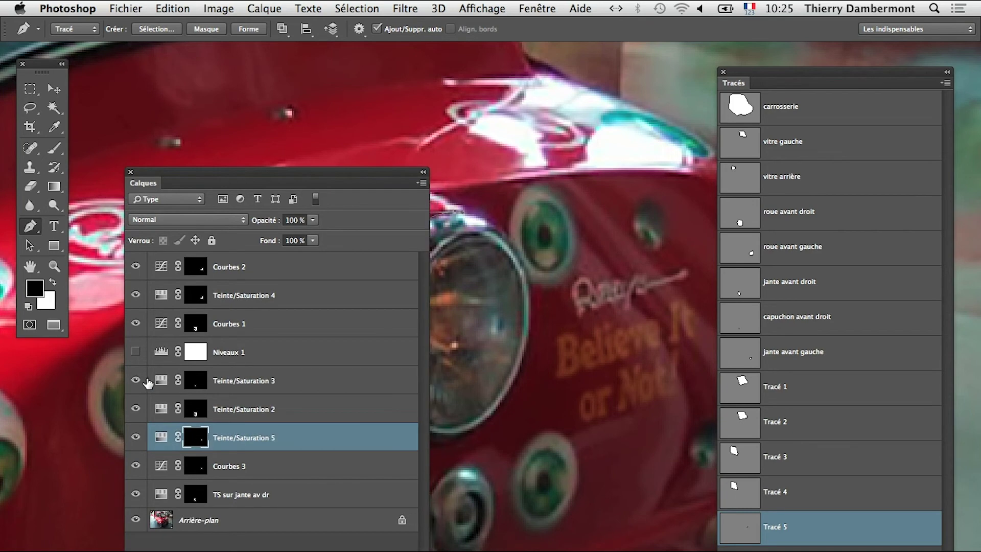
{"action": "left_click", "coordinate": [135, 351]}
{"action": "left_click_drag", "start_coordinate": [368, 183], "coordinate": [255, 396]}
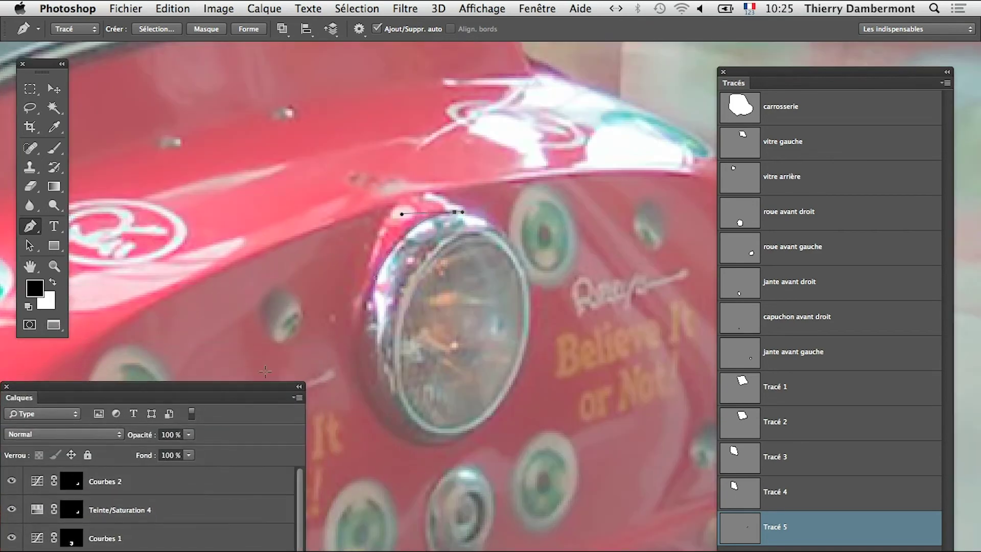
Step: Continue the headlight housing's outer path with curved points around the right side, bottom and left side until it closes
{"action": "left_click", "coordinate": [532, 280]}
{"action": "left_click_drag", "start_coordinate": [527, 271], "coordinate": [515, 222]}
{"action": "left_click_drag", "start_coordinate": [456, 442], "coordinate": [540, 414]}
{"action": "left_click_drag", "start_coordinate": [362, 392], "coordinate": [389, 464]}
{"action": "left_click", "coordinate": [377, 278]}
Step: Create a new path and trace the headlight's inner glass lens with curved points around its edge
{"action": "left_click", "coordinate": [872, 551]}
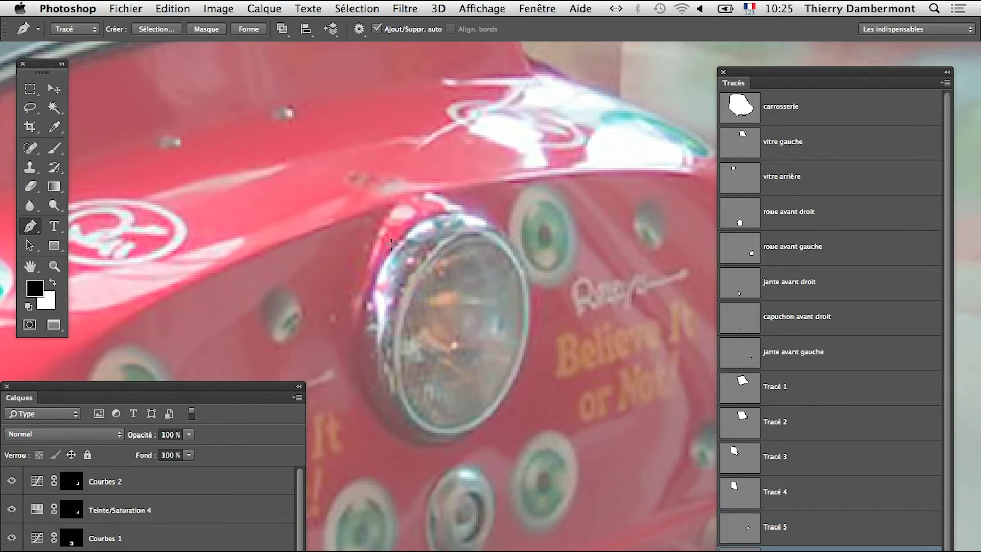
{"action": "mouse_move", "coordinate": [521, 284]}
{"action": "left_mouse_down"}
{"action": "mouse_move", "coordinate": [522, 295]}
{"action": "mouse_move", "coordinate": [519, 267]}
{"action": "left_mouse_up"}
{"action": "left_click", "coordinate": [454, 427]}
{"action": "left_click_drag", "start_coordinate": [401, 384], "coordinate": [402, 400]}
{"action": "left_click", "coordinate": [472, 240]}
{"action": "left_click", "coordinate": [459, 242], "text": "super"}
{"action": "left_click", "coordinate": [538, 250], "text": "super"}
Step: Hide the Niveaux 1 layer, move the Calques panel down off the car, and widen the Tracés panel
{"action": "left_click", "coordinate": [519, 300], "text": "alt"}
{"action": "left_click", "coordinate": [519, 301], "text": "alt"}
{"action": "left_click", "coordinate": [519, 300], "text": "alt"}
{"action": "left_click", "coordinate": [518, 300], "text": "alt"}
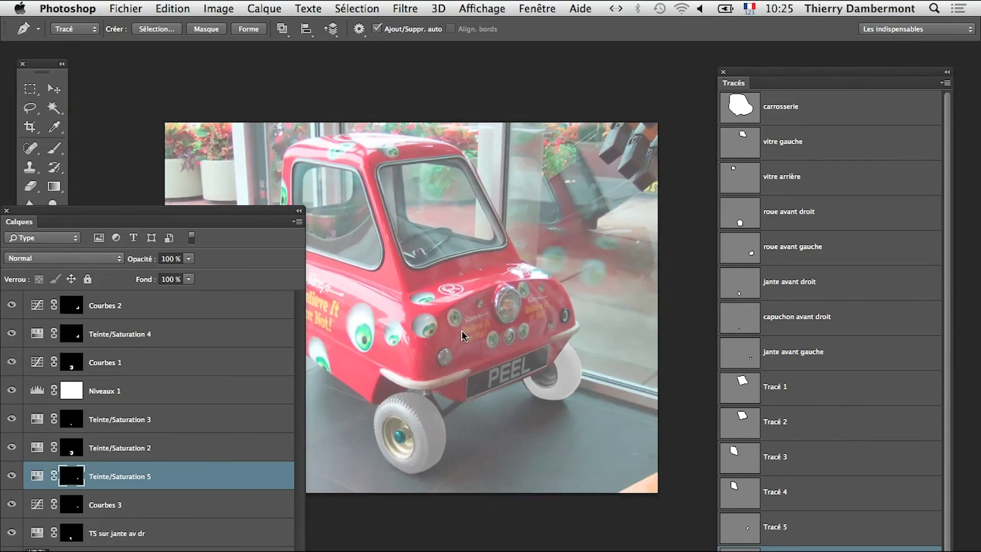
{"action": "left_click", "coordinate": [11, 476]}
{"action": "left_click", "coordinate": [11, 390]}
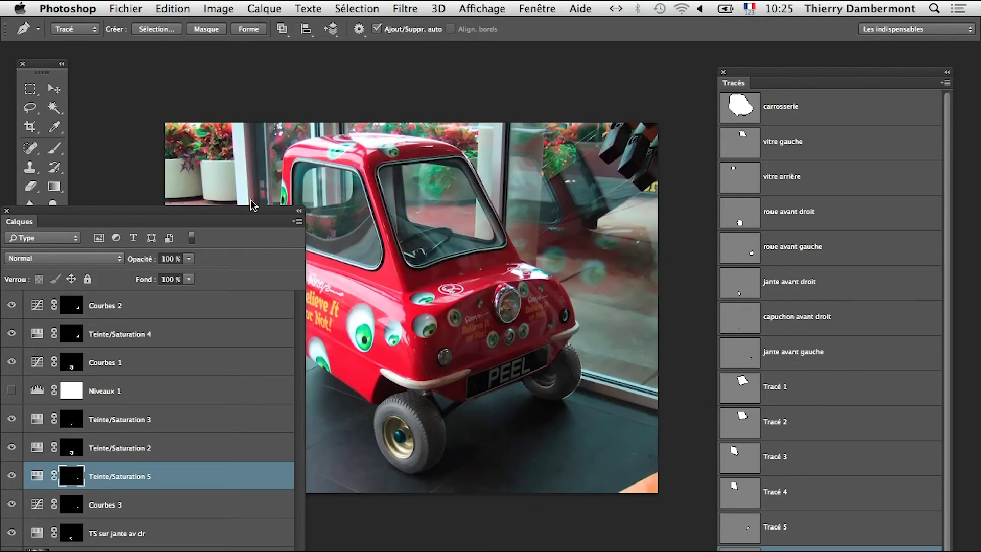
{"action": "left_click_drag", "start_coordinate": [250, 205], "coordinate": [226, 440]}
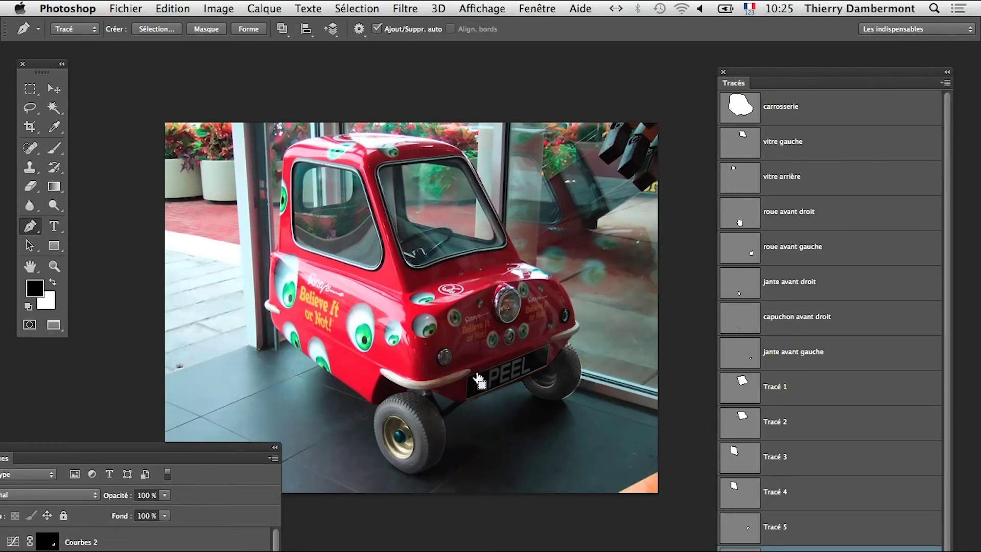
{"action": "left_click_drag", "start_coordinate": [950, 549], "coordinate": [969, 549]}
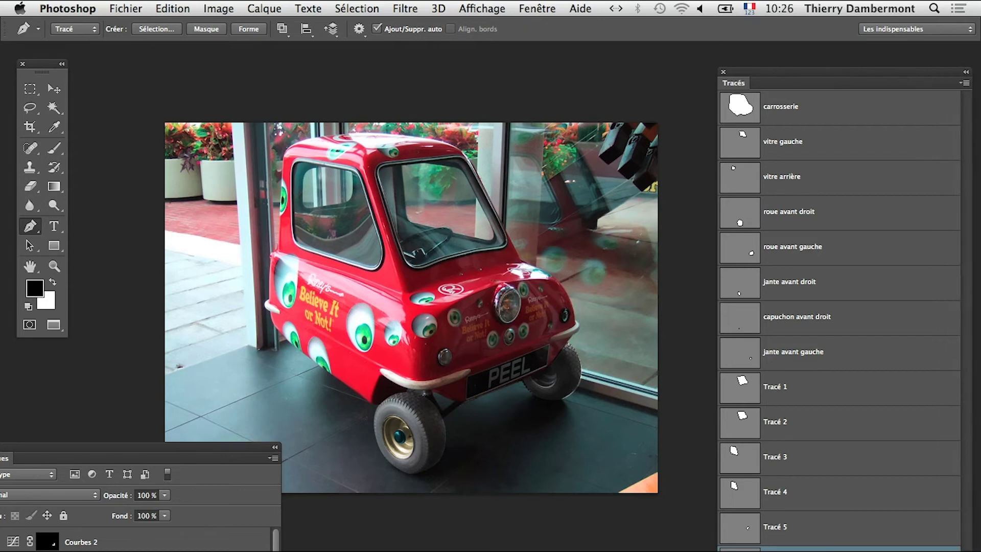
Step: Check the headlight, side window and windscreen outlines by loading their paths as selections one after another, and deselect
{"action": "left_click", "coordinate": [847, 551]}
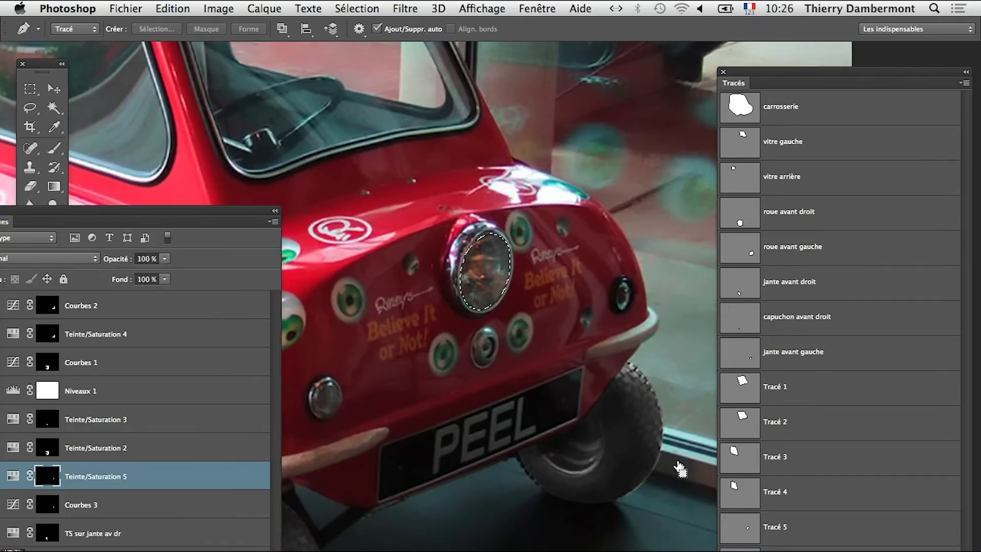
{"action": "left_click", "coordinate": [739, 529], "text": "super"}
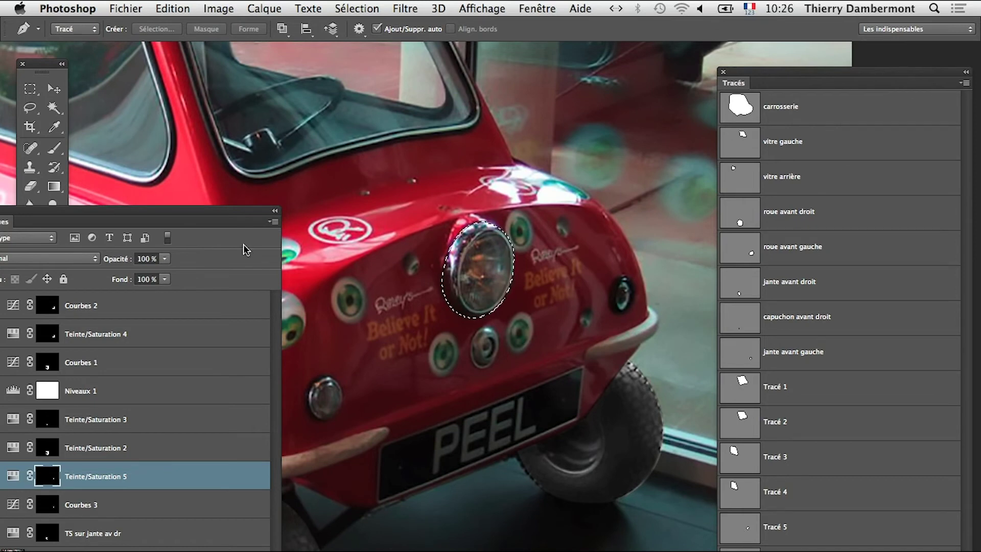
{"action": "left_click", "coordinate": [225, 211]}
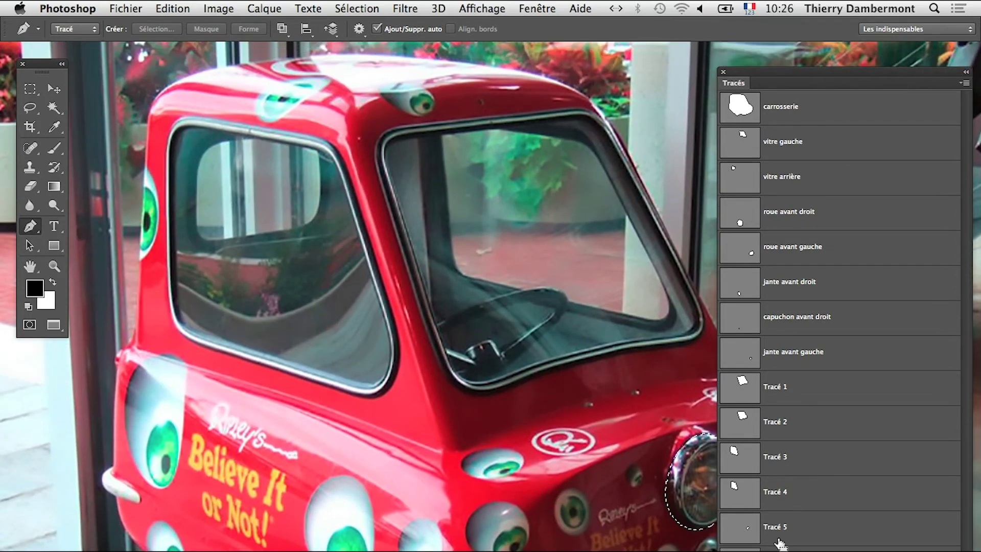
{"action": "left_click", "coordinate": [742, 498], "text": "super"}
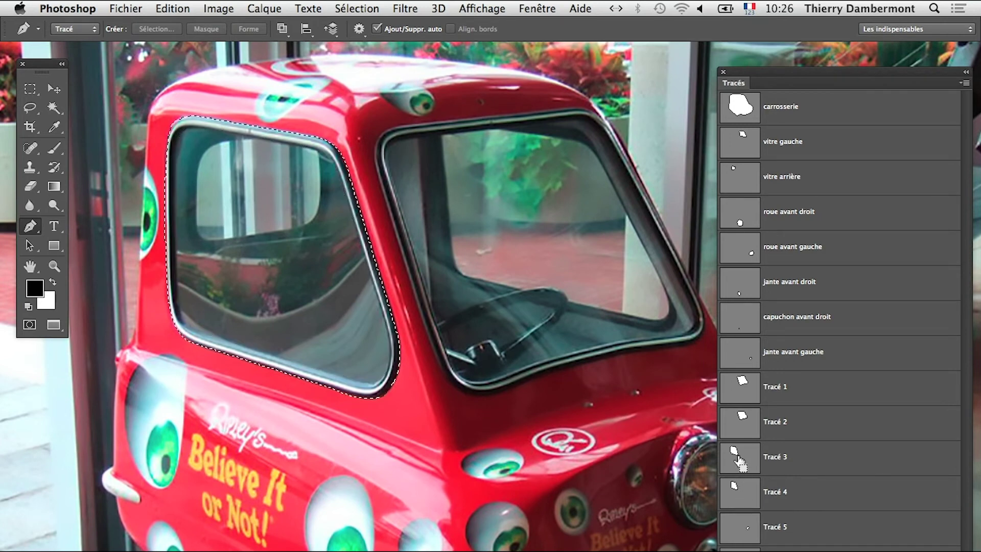
{"action": "left_click", "coordinate": [746, 416], "text": "super"}
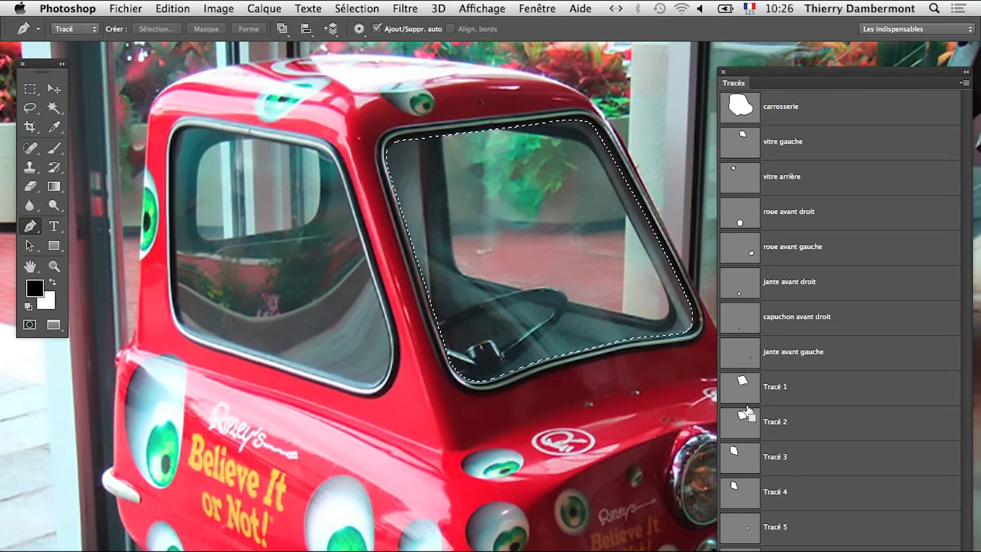
{"action": "left_click", "coordinate": [744, 406], "text": "super"}
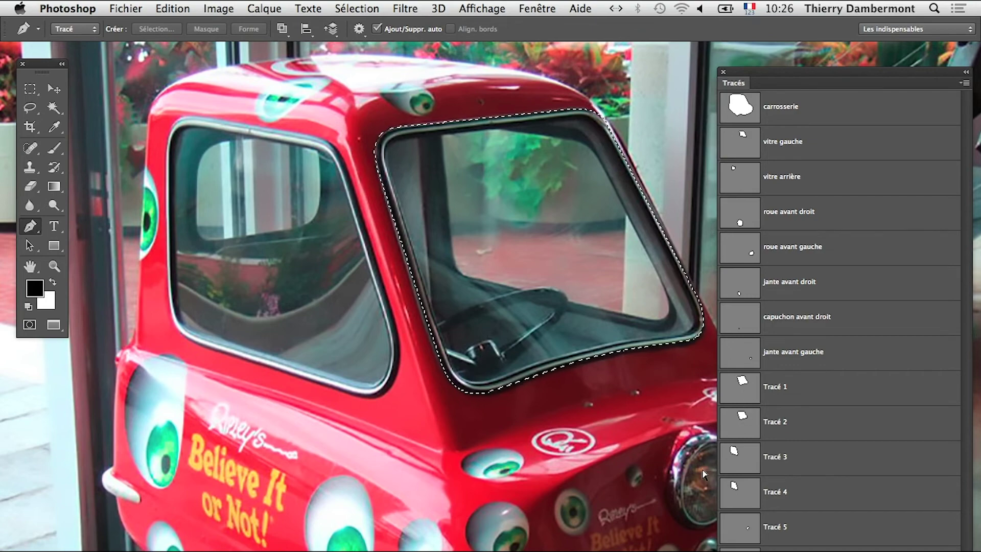
{"action": "key", "text": "super+d"}
Step: Save the document as a new Photoshop file peel_p50_microcar_by_aya_wavedancer-d5l9rlo-05.psd with maximised compatibility
{"action": "left_click", "coordinate": [554, 498], "text": "alt"}
{"action": "left_click", "coordinate": [539, 493], "text": "alt"}
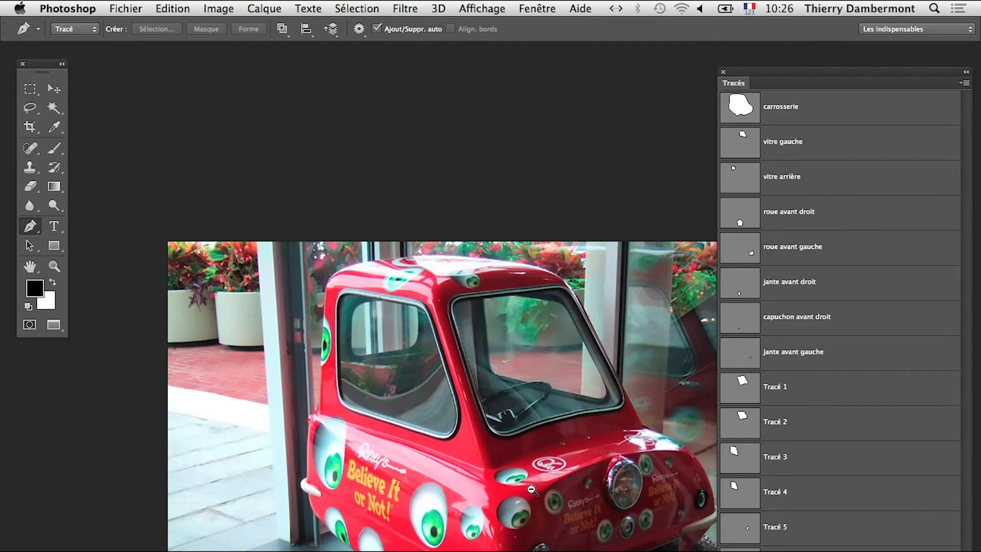
{"action": "left_click_drag", "start_coordinate": [536, 517], "coordinate": [450, 447]}
{"action": "left_click", "coordinate": [126, 8]}
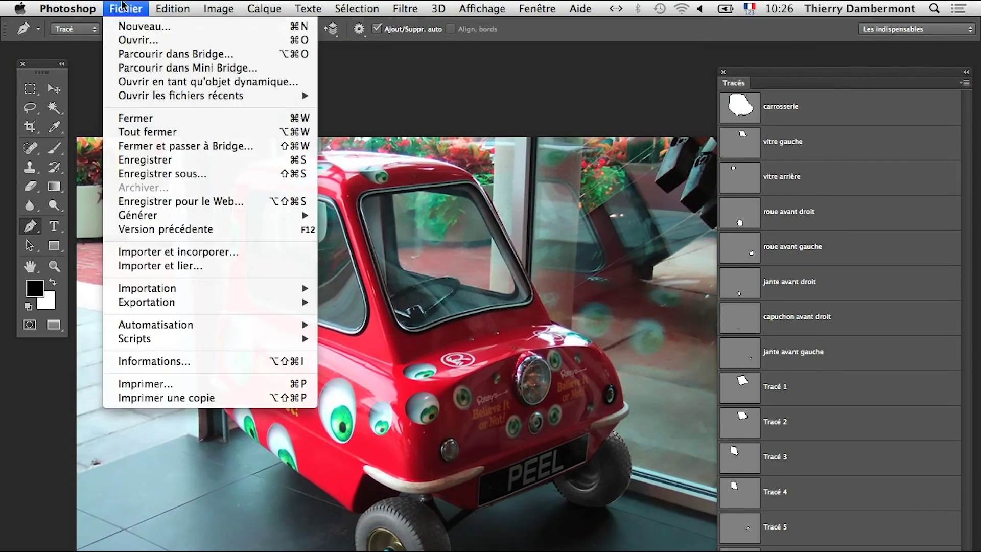
{"action": "left_click", "coordinate": [174, 172]}
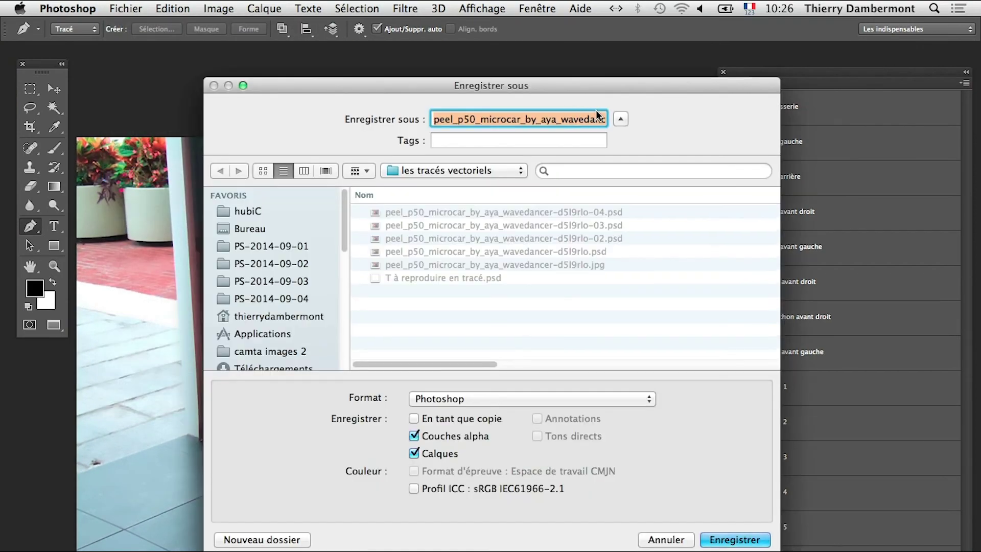
{"action": "left_click", "coordinate": [578, 120]}
{"action": "key", "text": "Down"}
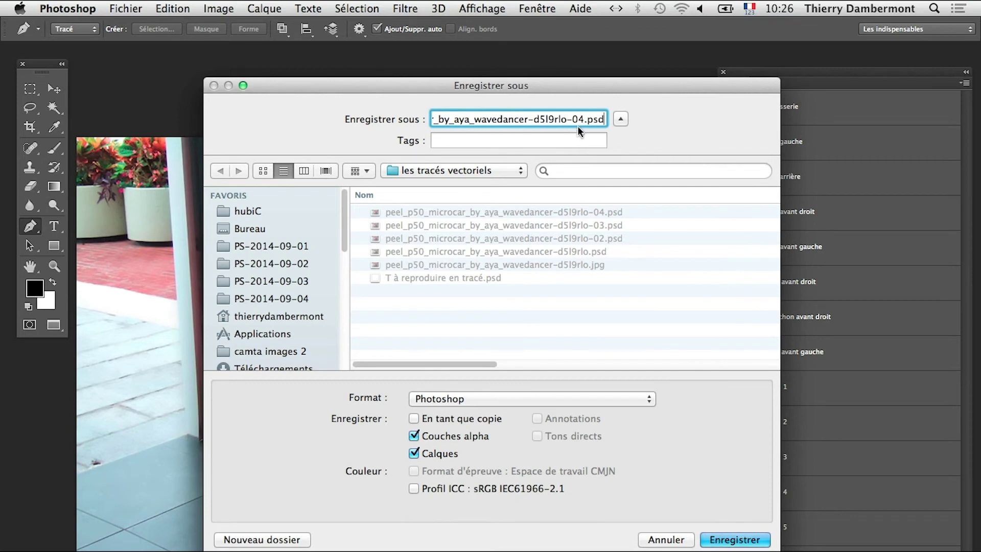
{"action": "left_click_drag", "start_coordinate": [585, 120], "coordinate": [578, 120]}
{"action": "type", "text": "5"}
{"action": "left_click", "coordinate": [747, 534]}
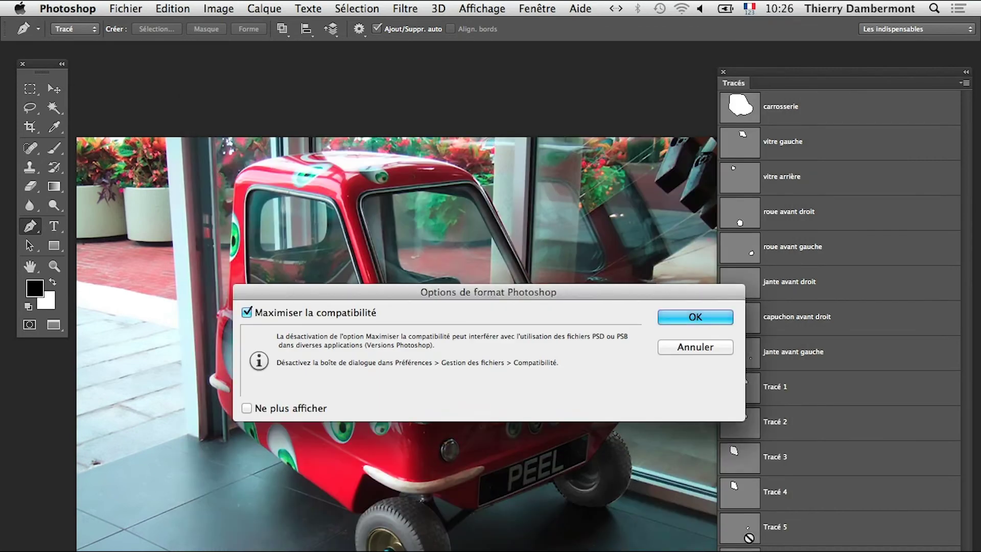
{"action": "left_click", "coordinate": [700, 318]}
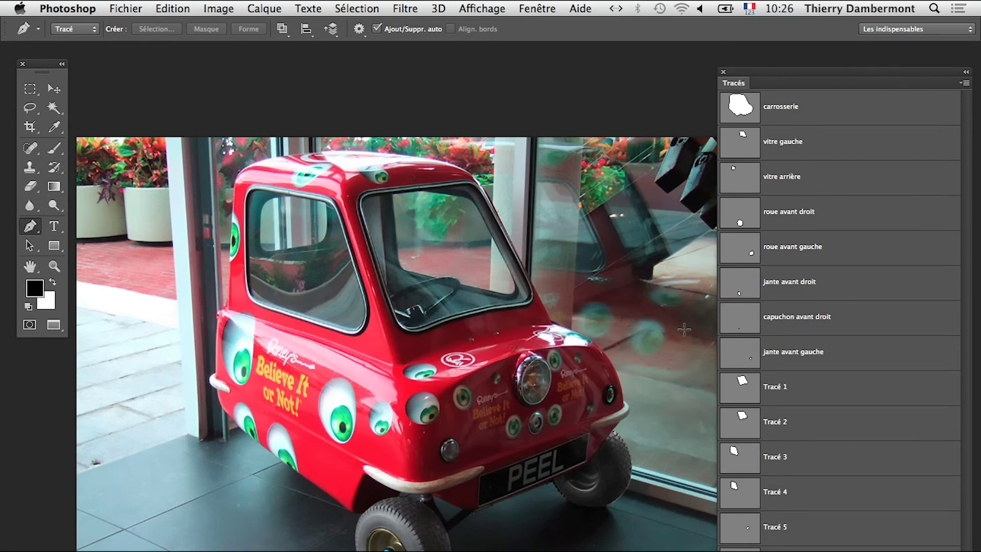
{"action": "key", "text": "super+Tab"}
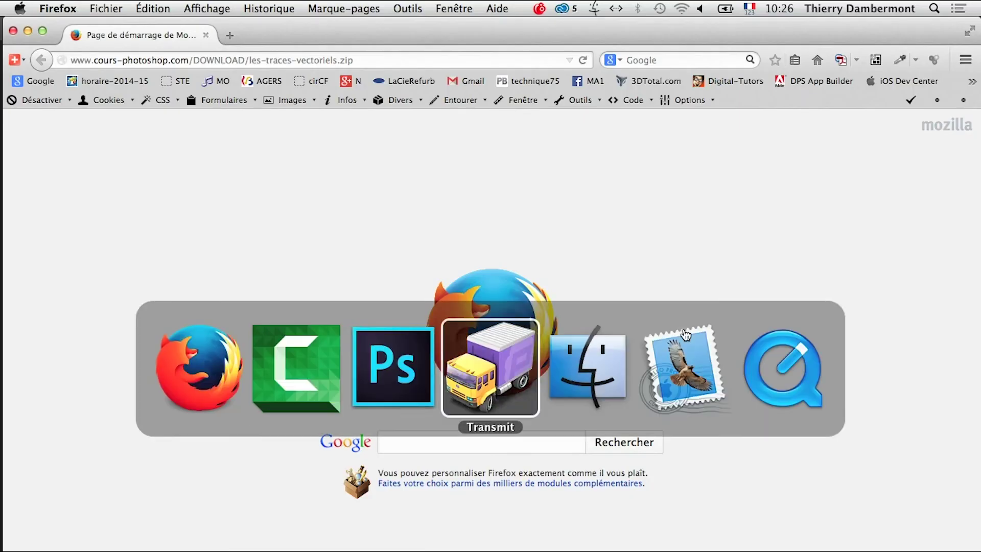
{"action": "left_click", "coordinate": [430, 383]}
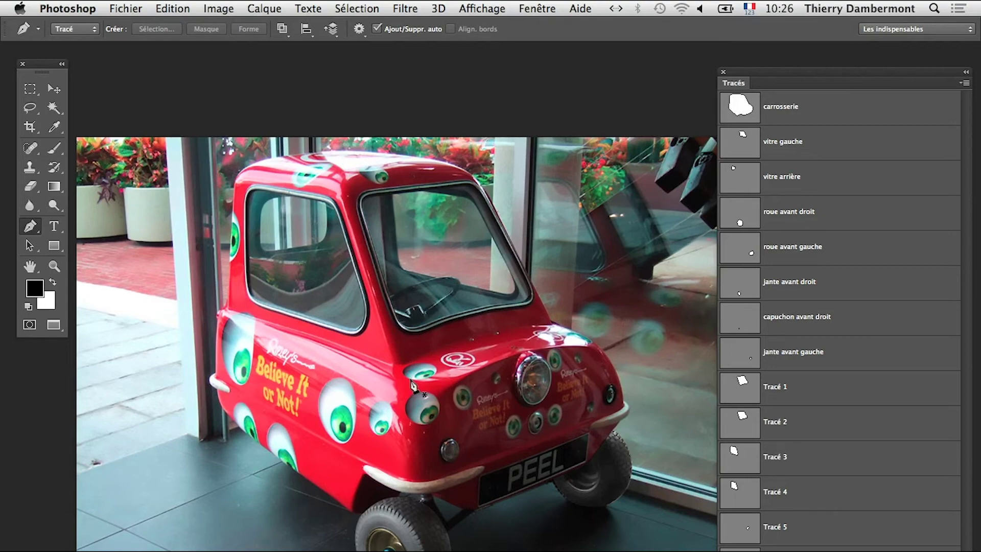
Step: Trace the upper edge of the pale front bumper above the gold-rimmed wheel with curved pen points up to its far tip
{"action": "left_click", "coordinate": [491, 452]}
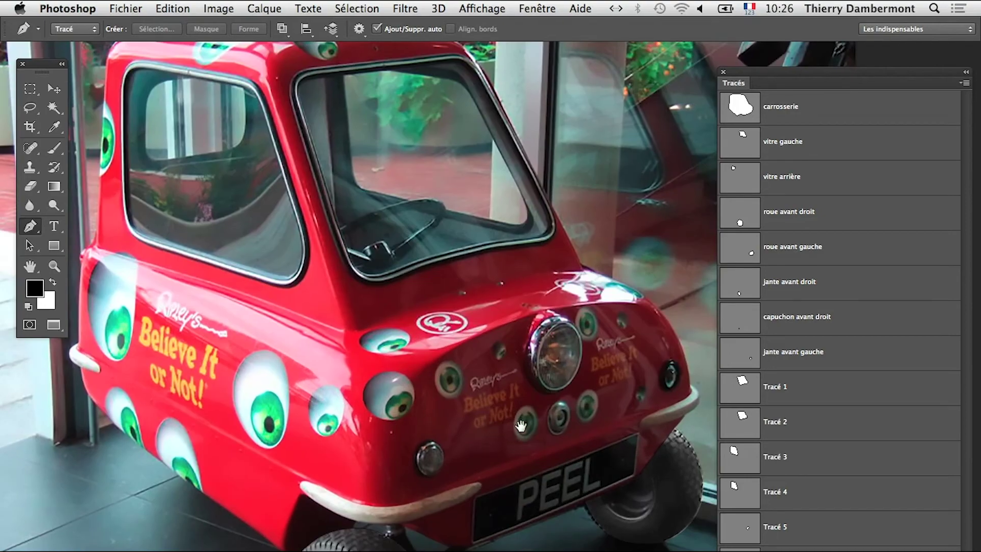
{"action": "left_click", "coordinate": [494, 435]}
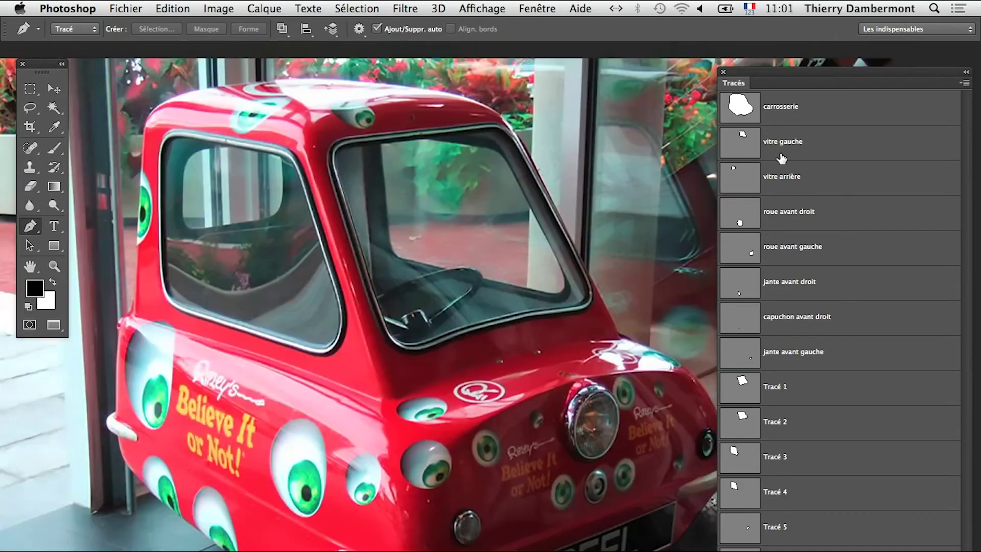
{"action": "left_click_drag", "start_coordinate": [585, 308], "coordinate": [521, 217]}
{"action": "left_click", "coordinate": [377, 441]}
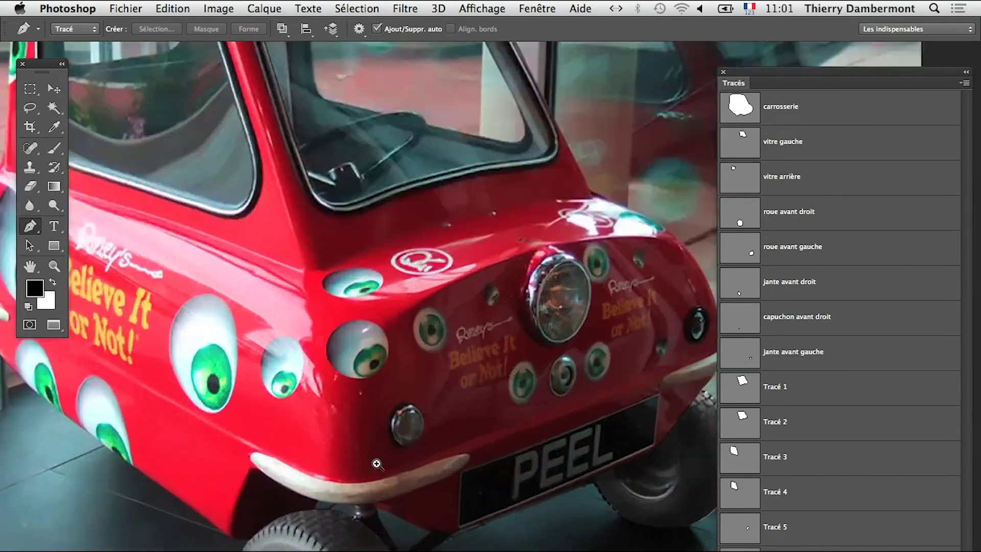
{"action": "left_click", "coordinate": [375, 462]}
{"action": "left_click_drag", "start_coordinate": [468, 428], "coordinate": [439, 269]}
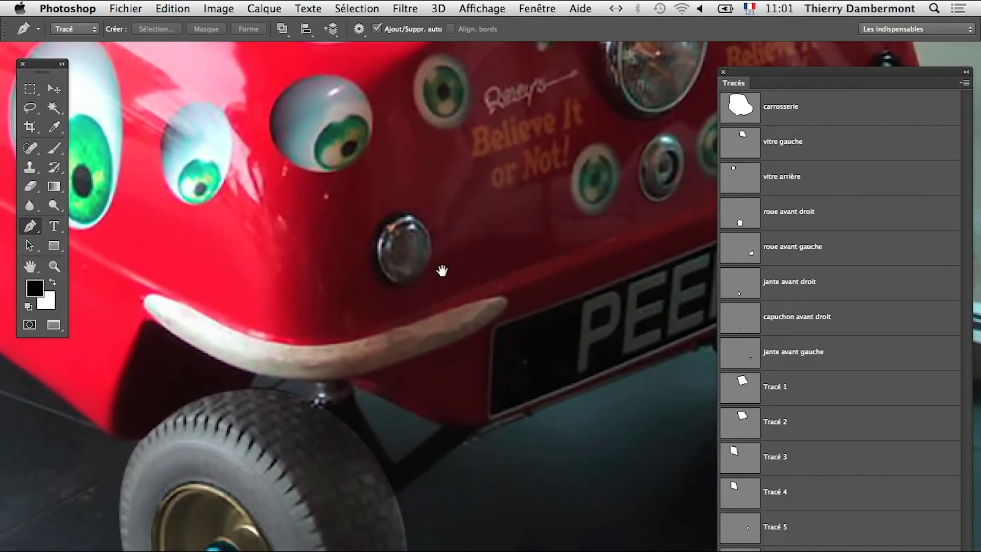
{"action": "left_click", "coordinate": [145, 302]}
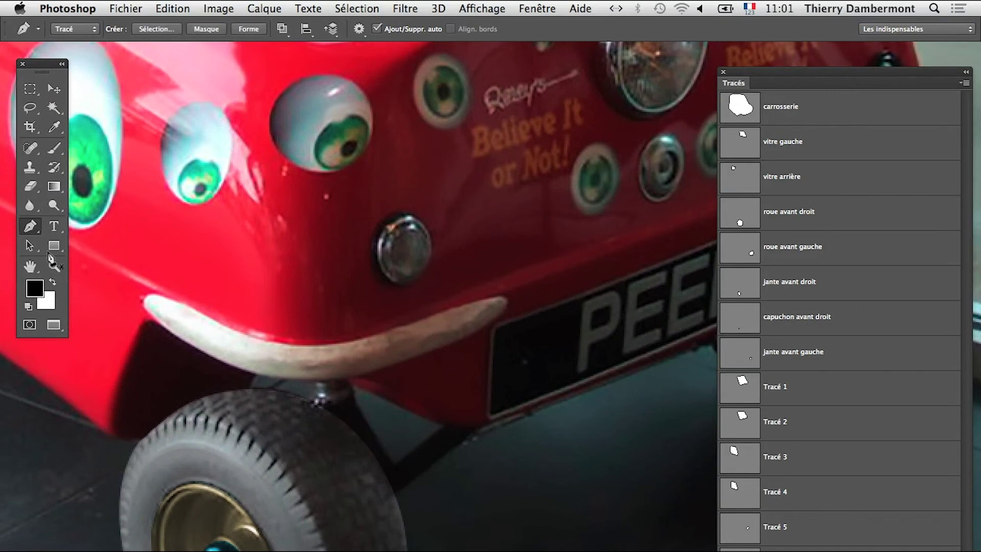
{"action": "left_click", "coordinate": [228, 327]}
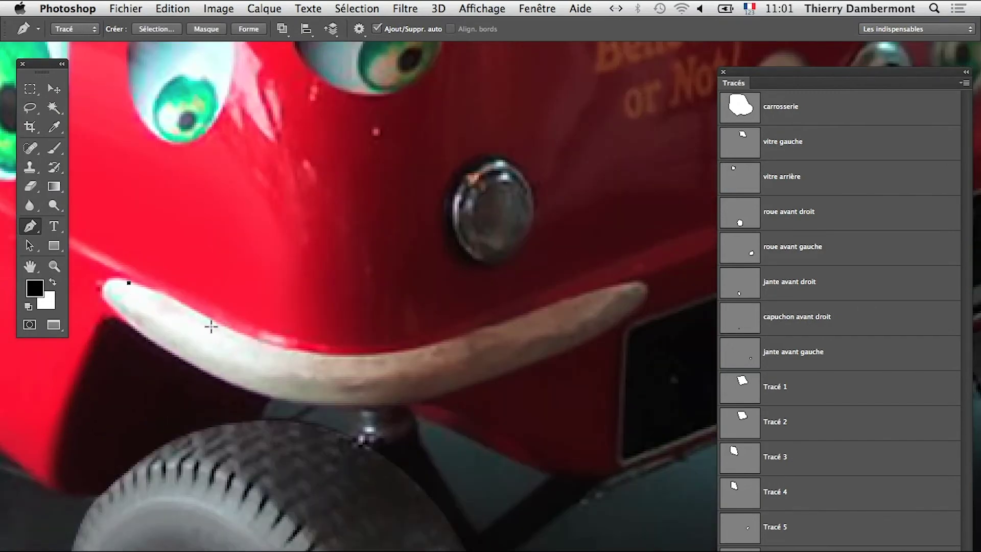
{"action": "left_click_drag", "start_coordinate": [214, 323], "coordinate": [160, 291]}
{"action": "left_click_drag", "start_coordinate": [393, 351], "coordinate": [292, 363]}
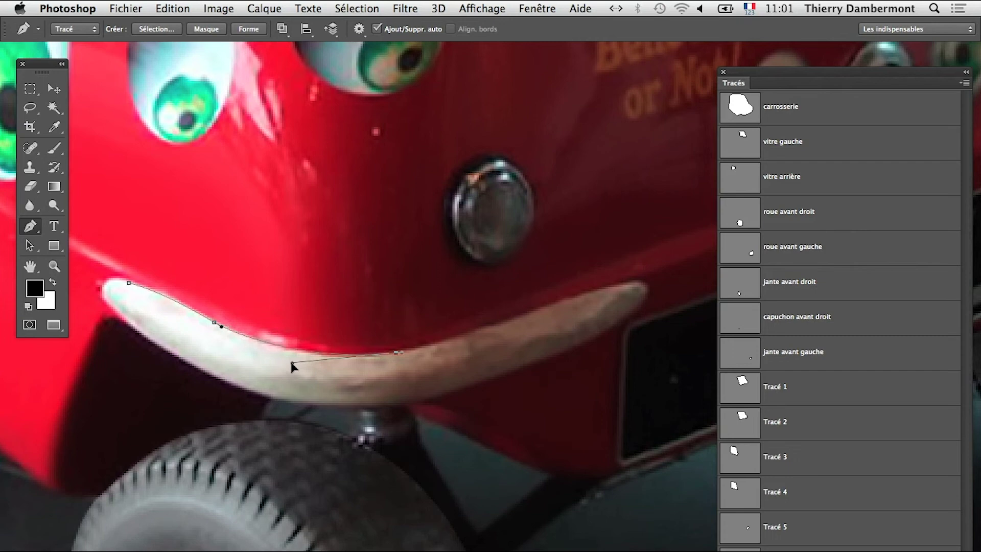
{"action": "left_click", "coordinate": [595, 291]}
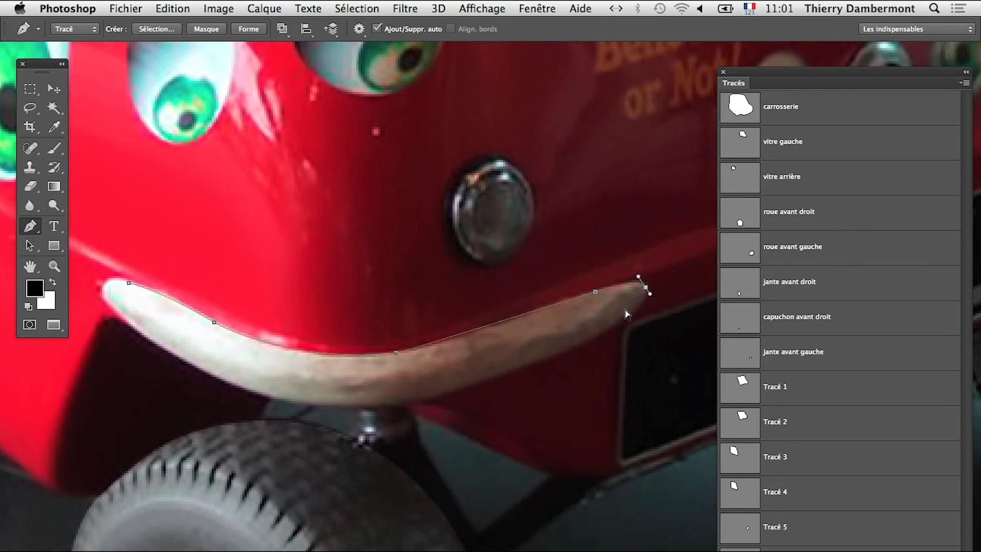
Step: Continue the bumper's path back along its lower edge with curved points and close it at the starting tip
{"action": "left_click_drag", "start_coordinate": [612, 323], "coordinate": [632, 318]}
{"action": "left_click_drag", "start_coordinate": [367, 405], "coordinate": [482, 391]}
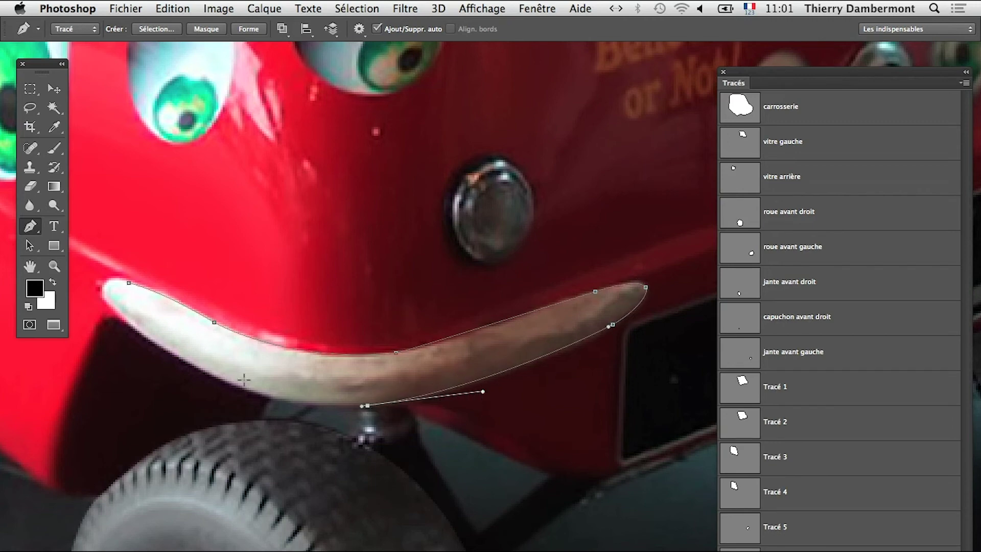
{"action": "left_click", "coordinate": [195, 367]}
{"action": "left_click_drag", "start_coordinate": [200, 372], "coordinate": [263, 409]}
{"action": "left_click", "coordinate": [105, 303]}
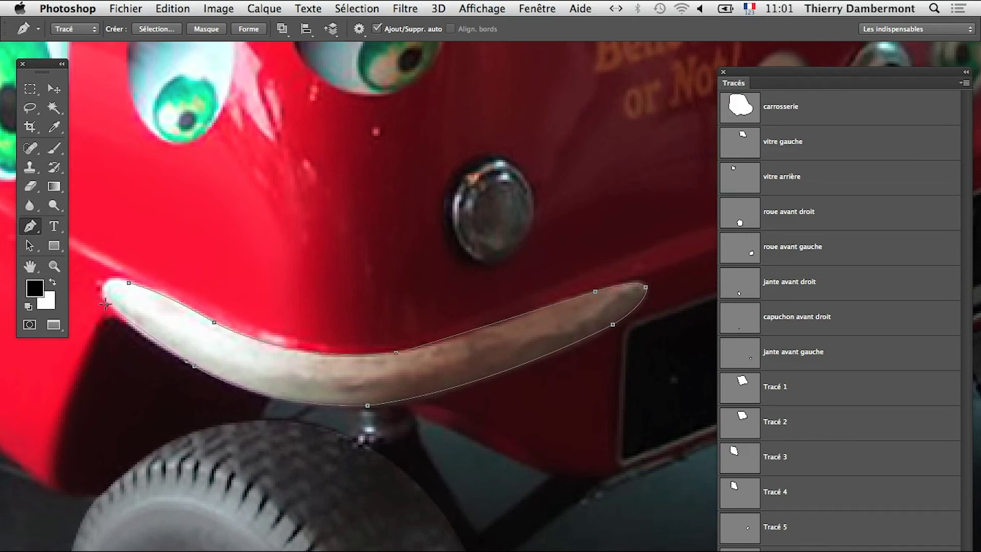
{"action": "left_click_drag", "start_coordinate": [129, 282], "coordinate": [168, 301]}
Step: Trace a closed path around the other front bumper, between the number plate and the far edge of the bodywork
{"action": "left_click_drag", "start_coordinate": [379, 344], "coordinate": [146, 519]}
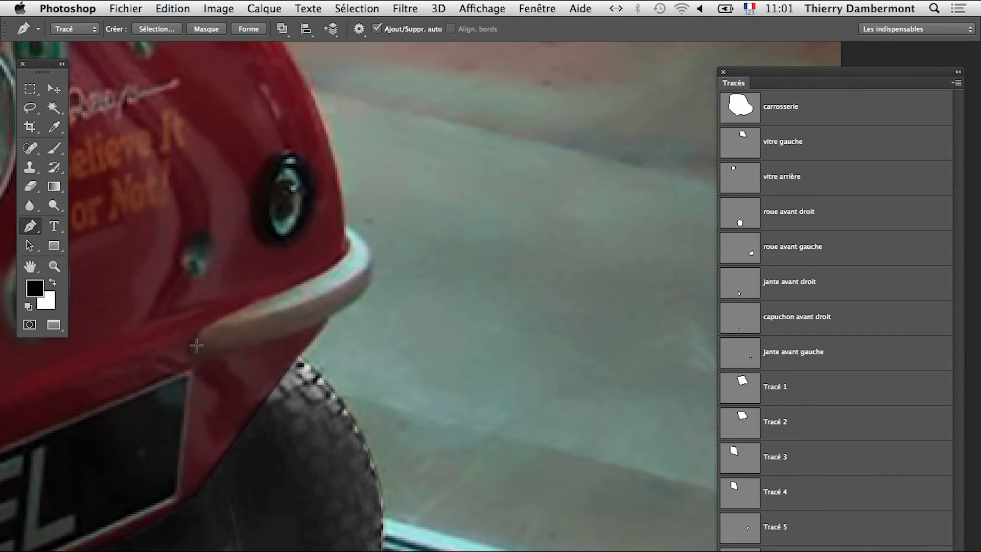
{"action": "left_click_drag", "start_coordinate": [211, 322], "coordinate": [196, 326]}
{"action": "left_click_drag", "start_coordinate": [327, 269], "coordinate": [332, 272]}
{"action": "left_click_drag", "start_coordinate": [336, 313], "coordinate": [345, 308]}
{"action": "left_click", "coordinate": [245, 347]}
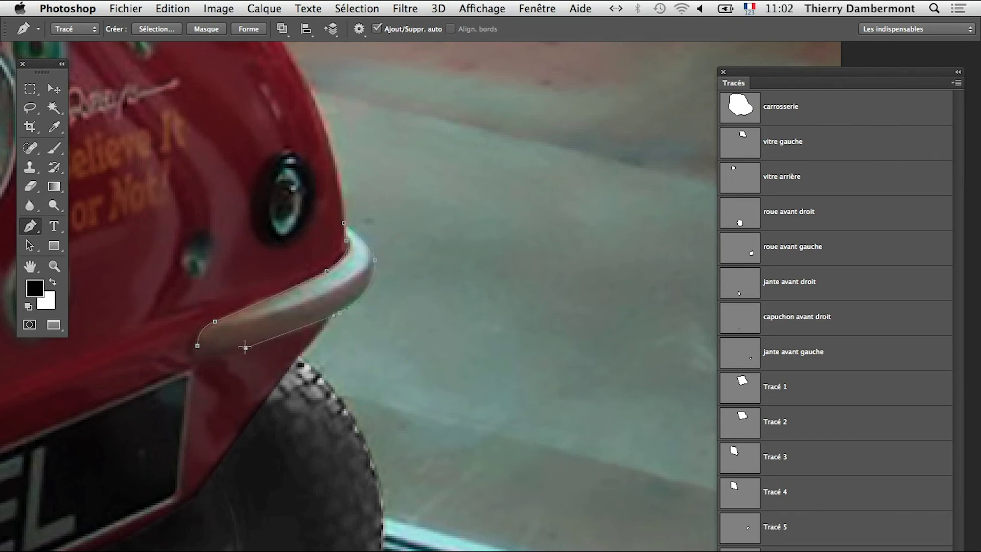
{"action": "left_click", "coordinate": [198, 347]}
{"action": "left_click", "coordinate": [274, 394], "text": "alt"}
{"action": "left_click", "coordinate": [273, 394], "text": "alt"}
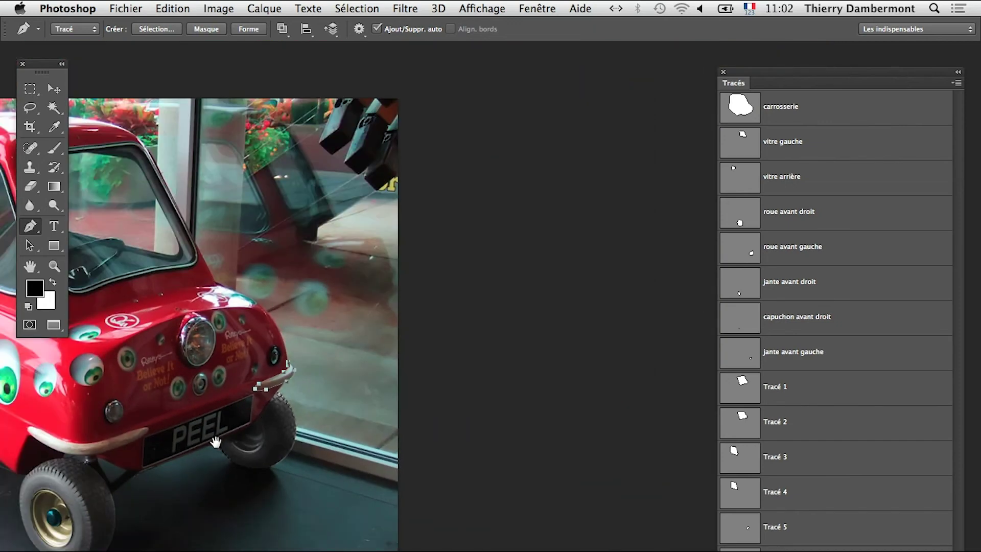
{"action": "left_click", "coordinate": [273, 394], "text": "alt"}
{"action": "left_click", "coordinate": [797, 549]}
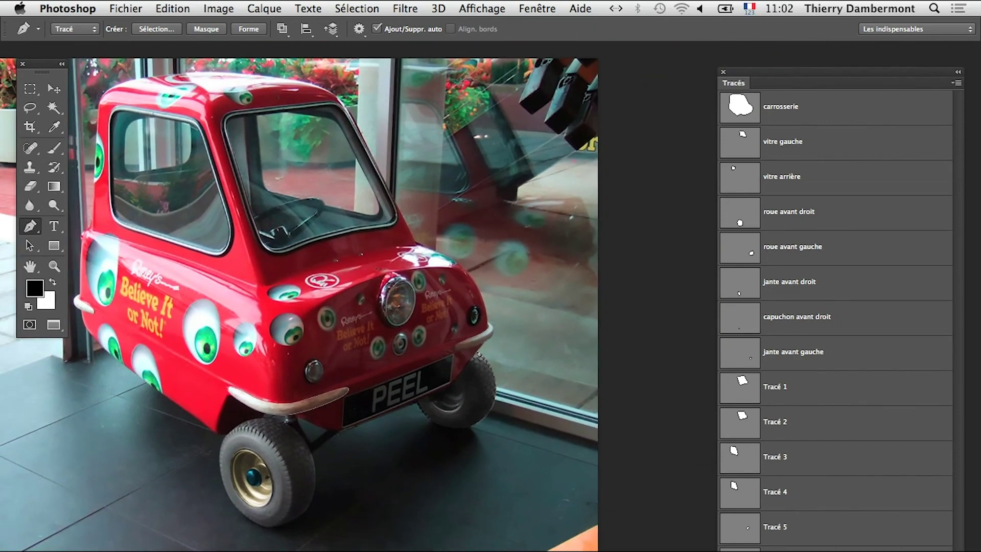
Step: Load the small front bumper's path as a selection, and clear the selection
{"action": "key", "text": "Escape"}
{"action": "left_click", "coordinate": [390, 450], "text": "super"}
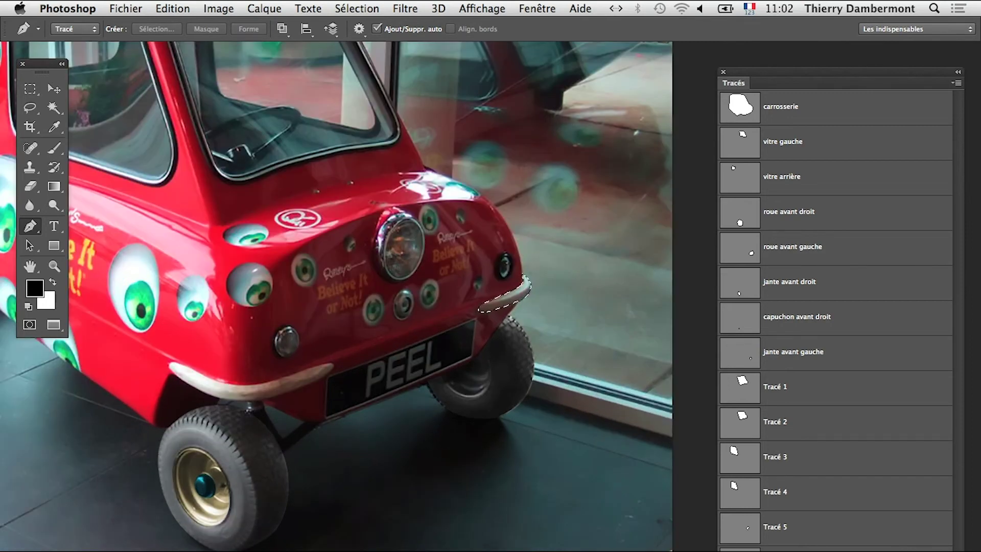
{"action": "key", "text": "super+d"}
{"action": "left_click", "coordinate": [212, 497], "text": "super"}
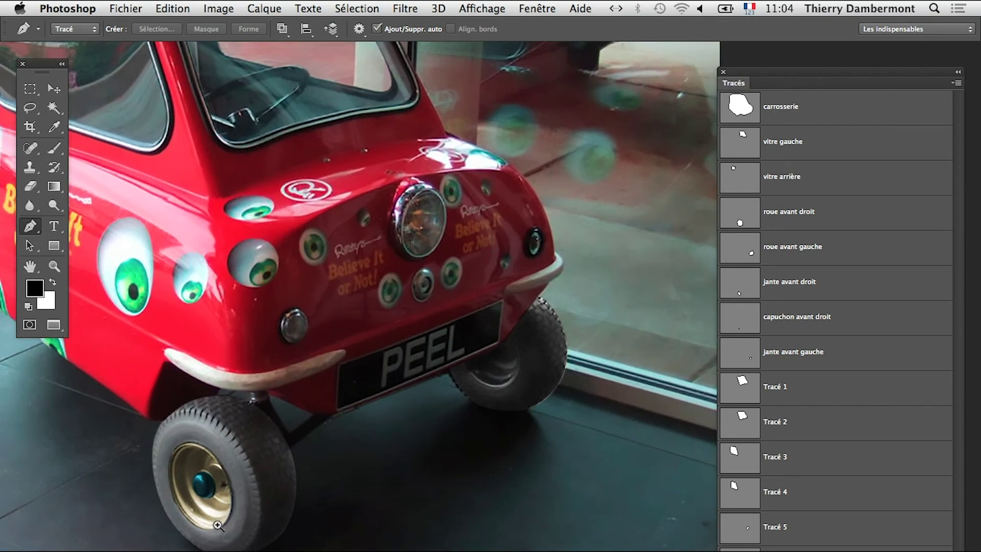
Step: Display the full layer list and place it beside the saved paths, keeping the gold-rimmed front wheel in view
{"action": "key", "text": "F7"}
{"action": "left_click_drag", "start_coordinate": [517, 343], "coordinate": [614, 119]}
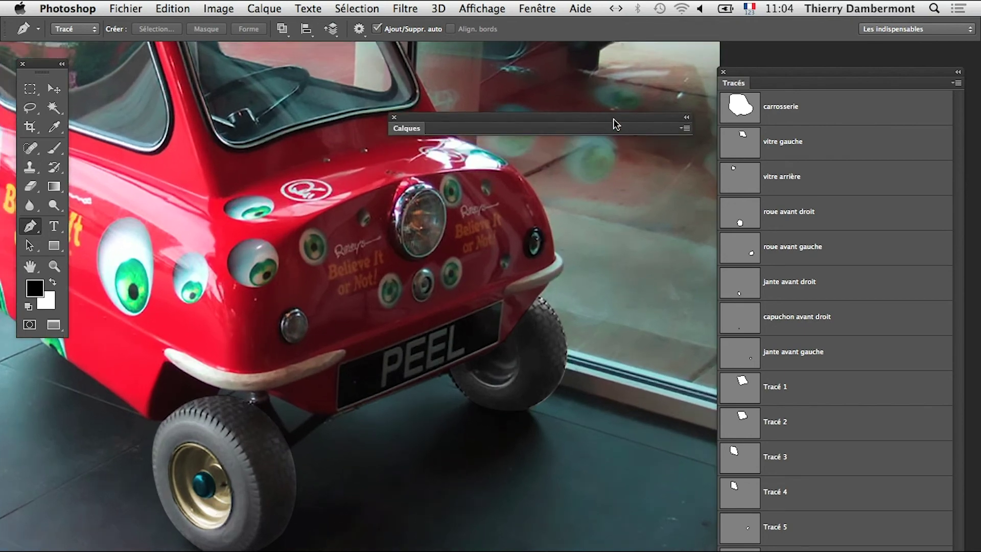
{"action": "left_click", "coordinate": [408, 126]}
{"action": "left_click_drag", "start_coordinate": [476, 121], "coordinate": [509, 93]}
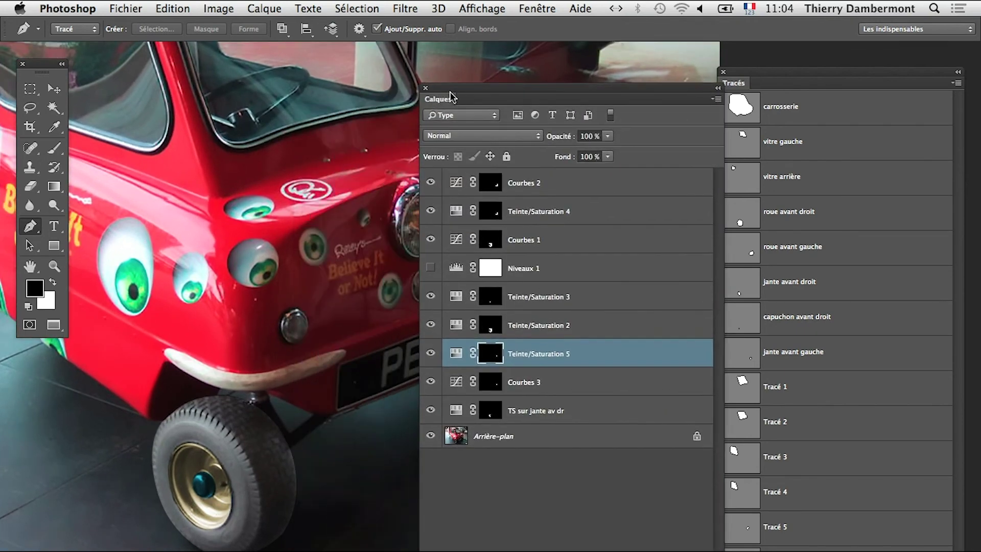
{"action": "left_click_drag", "start_coordinate": [348, 271], "coordinate": [235, 274]}
{"action": "left_click_drag", "start_coordinate": [467, 94], "coordinate": [558, 78]}
{"action": "left_click_drag", "start_coordinate": [115, 495], "coordinate": [225, 476]}
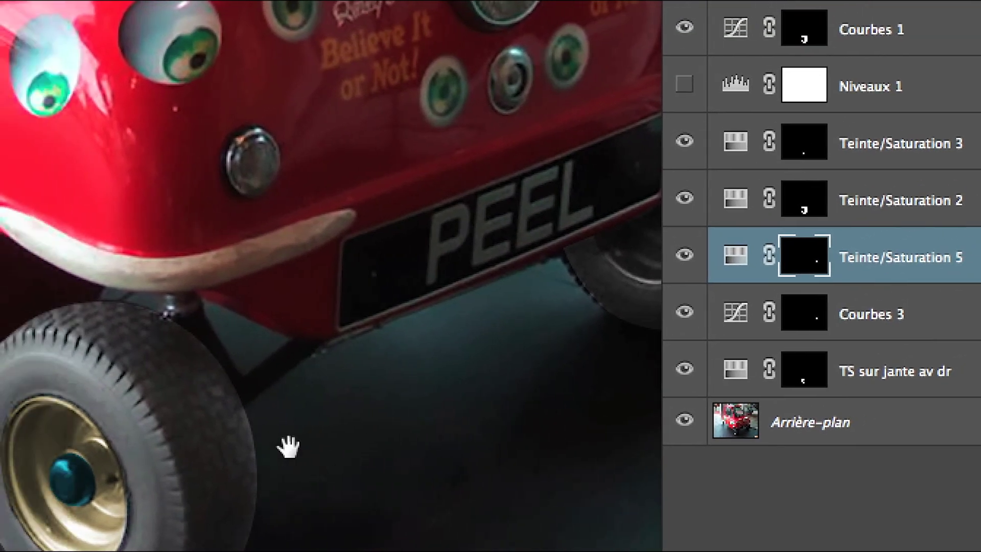
Step: Examine both front rims and compare the gold one with its TS sur jante av dr adjustment layer hidden and shown
{"action": "left_click_drag", "start_coordinate": [432, 377], "coordinate": [694, 330]}
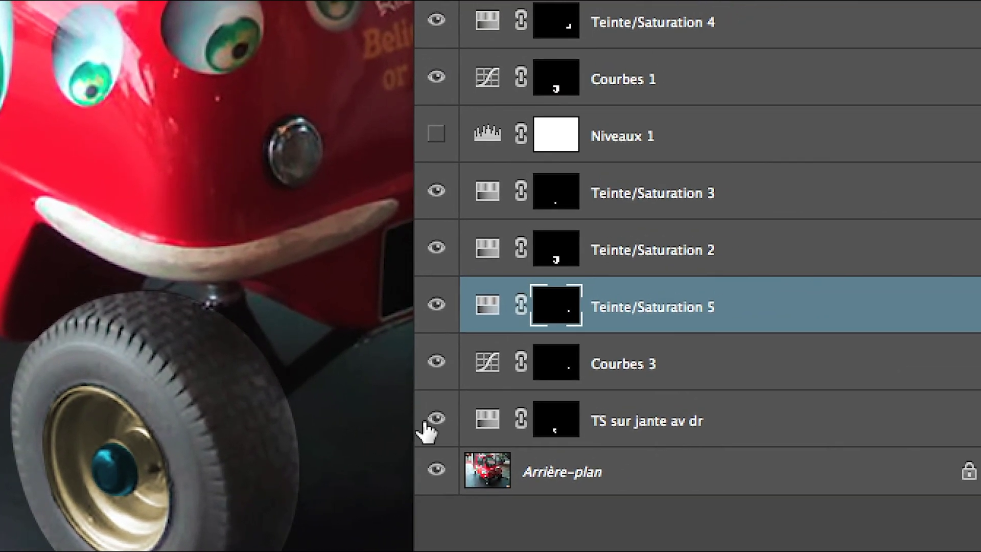
{"action": "left_click", "coordinate": [513, 400]}
{"action": "left_click", "coordinate": [430, 419]}
{"action": "left_click_drag", "start_coordinate": [415, 423], "coordinate": [239, 467]}
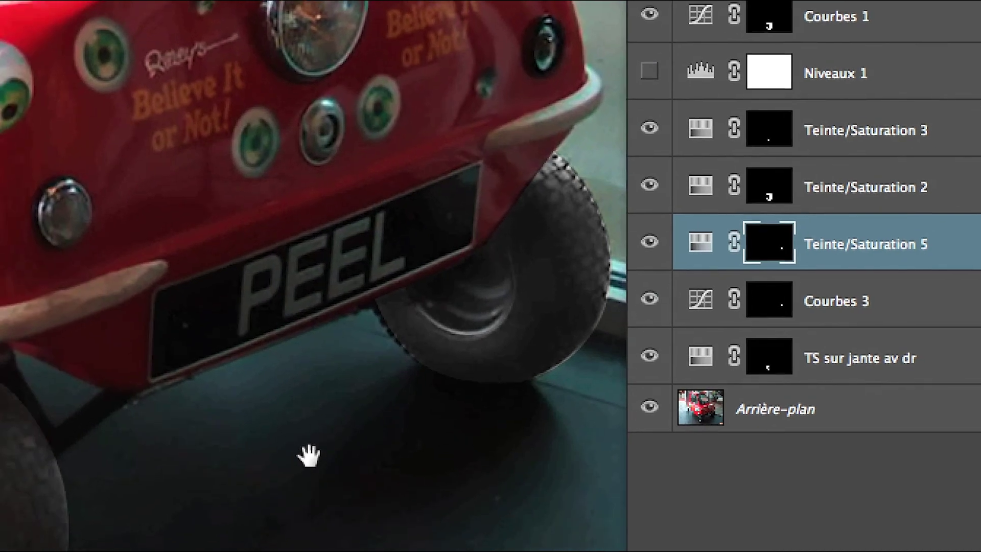
{"action": "left_click_drag", "start_coordinate": [146, 542], "coordinate": [422, 503]}
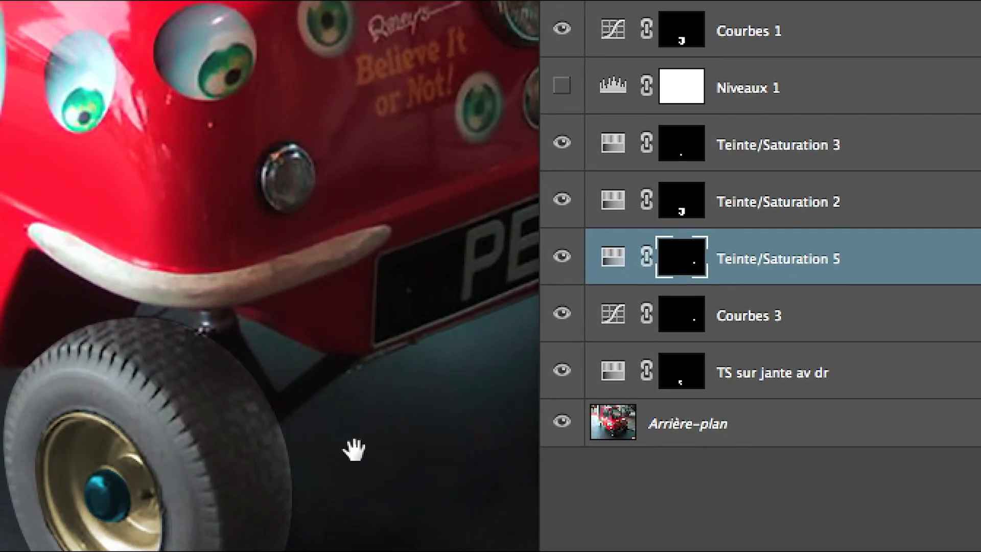
{"action": "left_click_drag", "start_coordinate": [256, 463], "coordinate": [159, 461]}
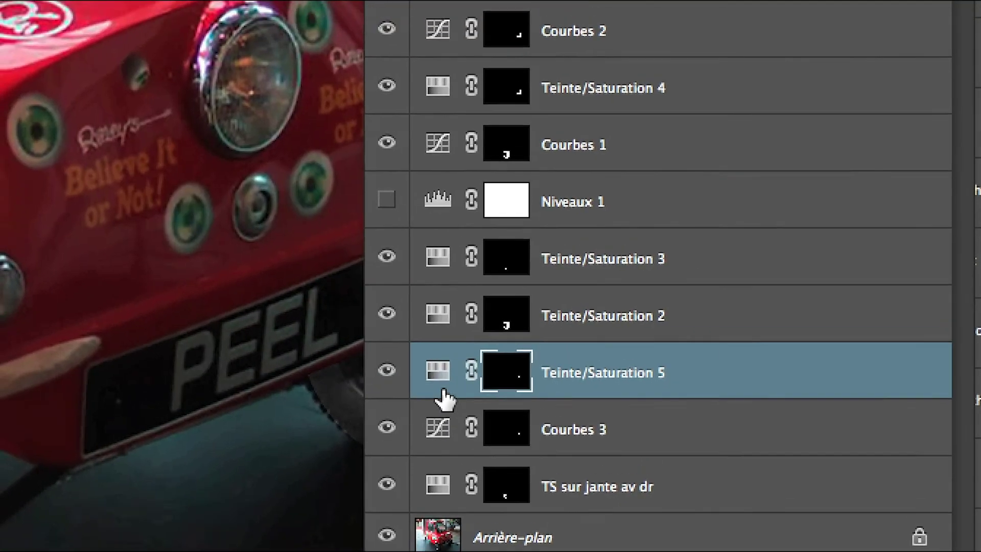
{"action": "left_click", "coordinate": [664, 275]}
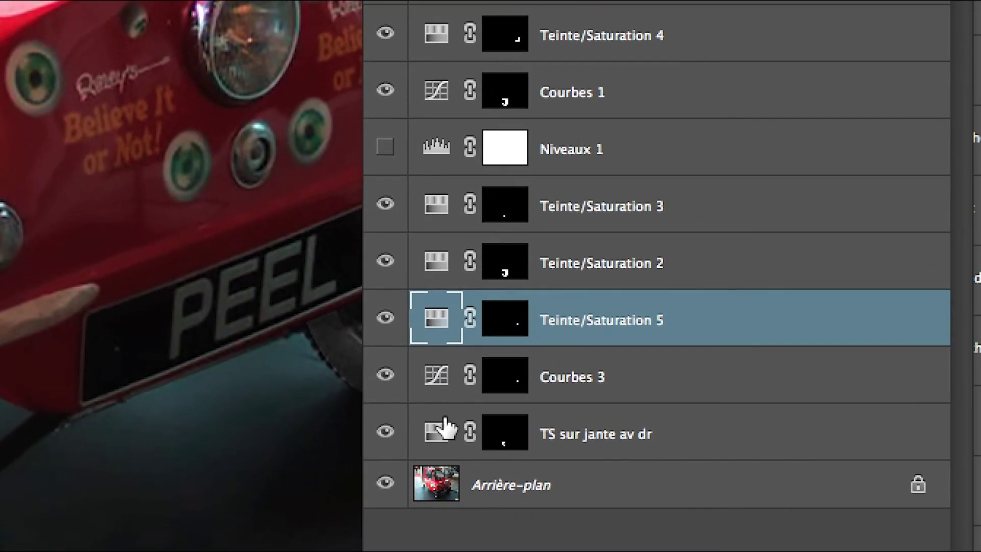
{"action": "left_click", "coordinate": [431, 486]}
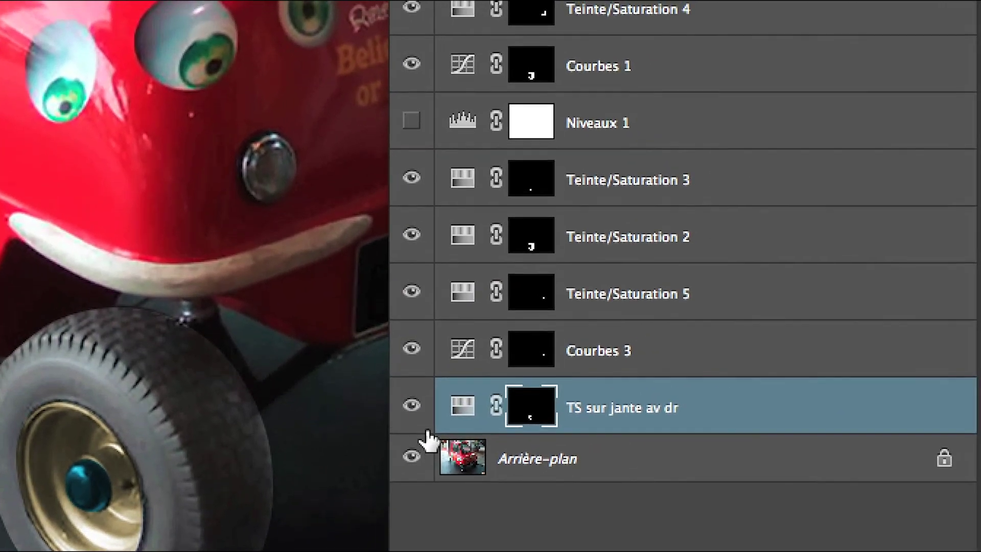
{"action": "left_click", "coordinate": [401, 420]}
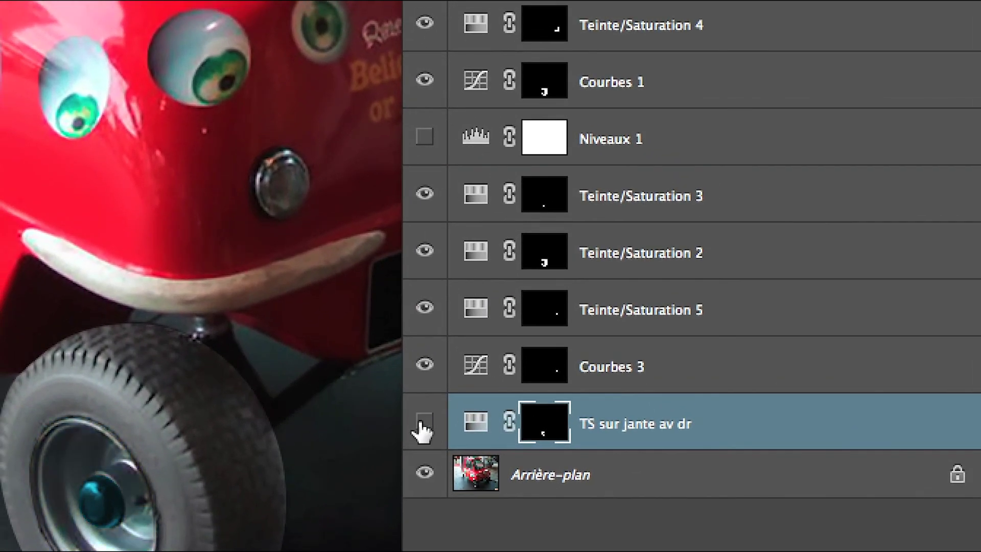
{"action": "left_click", "coordinate": [424, 423]}
Step: Duplicate the TS sur jante av dr adjustment layer and delete the copy's layer mask
{"action": "left_click_drag", "start_coordinate": [468, 423], "coordinate": [888, 551]}
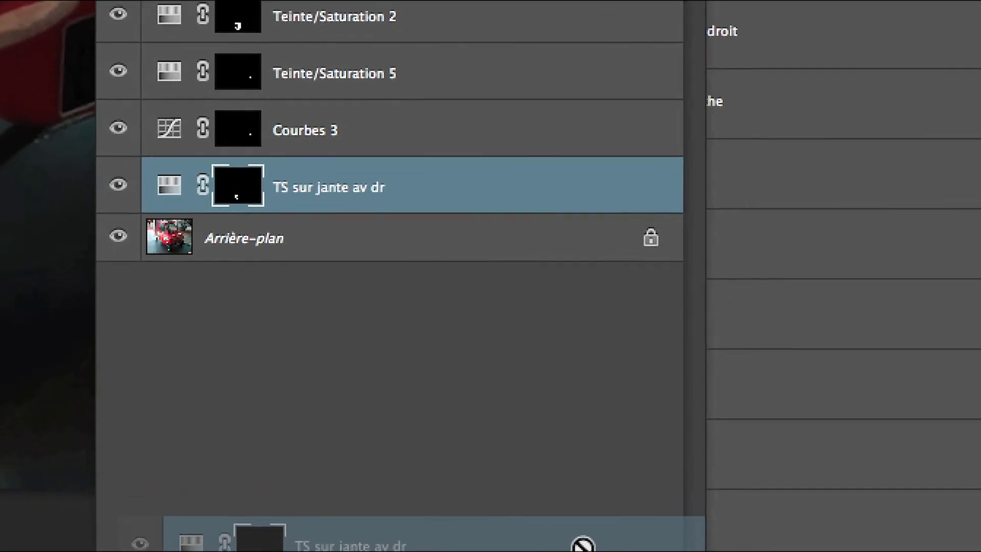
{"action": "left_click_drag", "start_coordinate": [582, 544], "coordinate": [587, 541]}
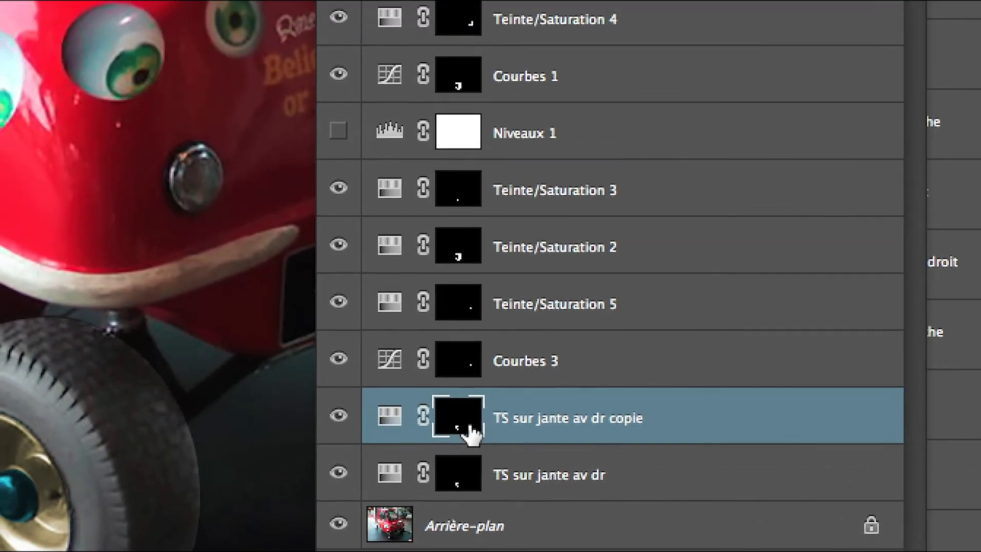
{"action": "left_click_drag", "start_coordinate": [469, 432], "coordinate": [847, 551]}
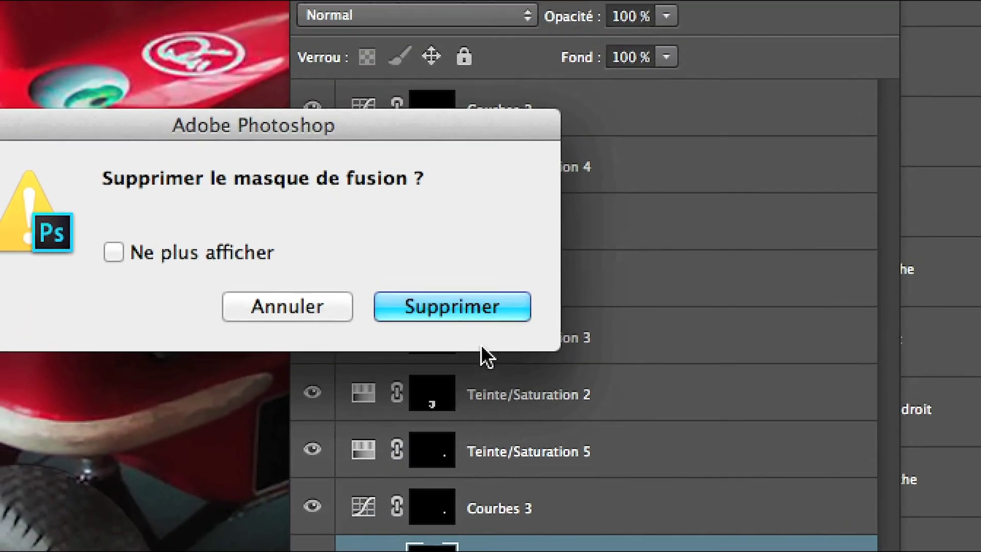
{"action": "left_click", "coordinate": [486, 335]}
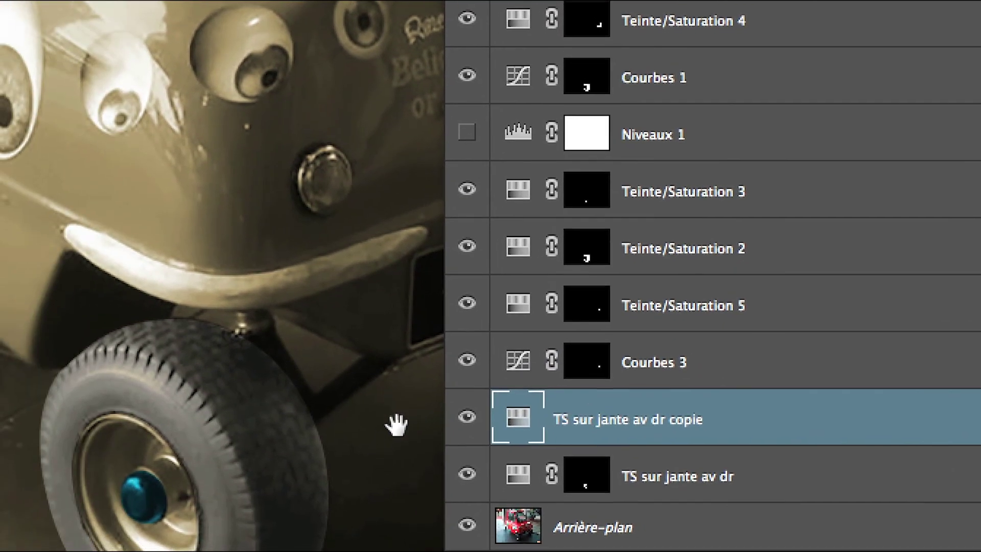
Step: Display the channels next to the layer list and load the jante avant gauche channel as a selection
{"action": "left_click_drag", "start_coordinate": [256, 437], "coordinate": [0, 526]}
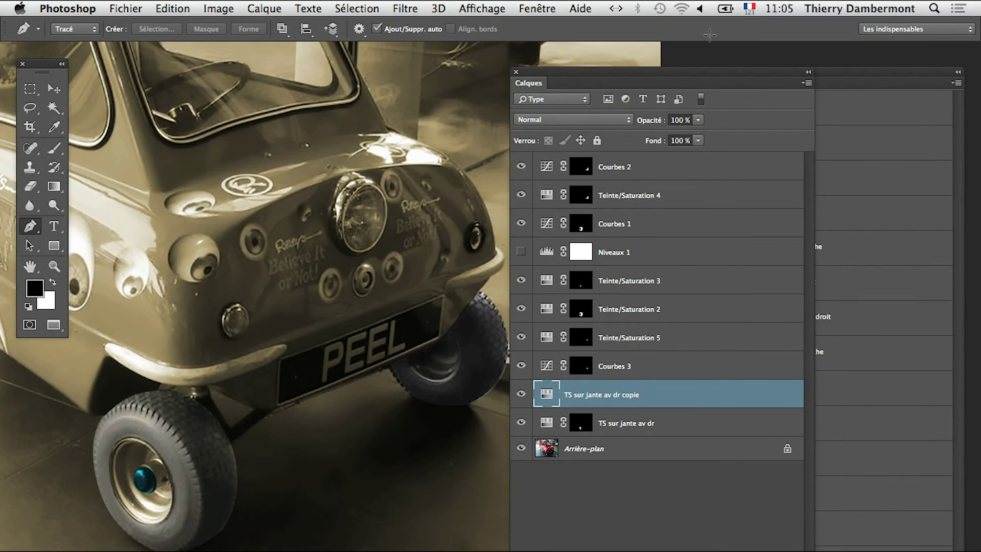
{"action": "left_click_drag", "start_coordinate": [685, 76], "coordinate": [263, 167]}
{"action": "left_click", "coordinate": [537, 8]}
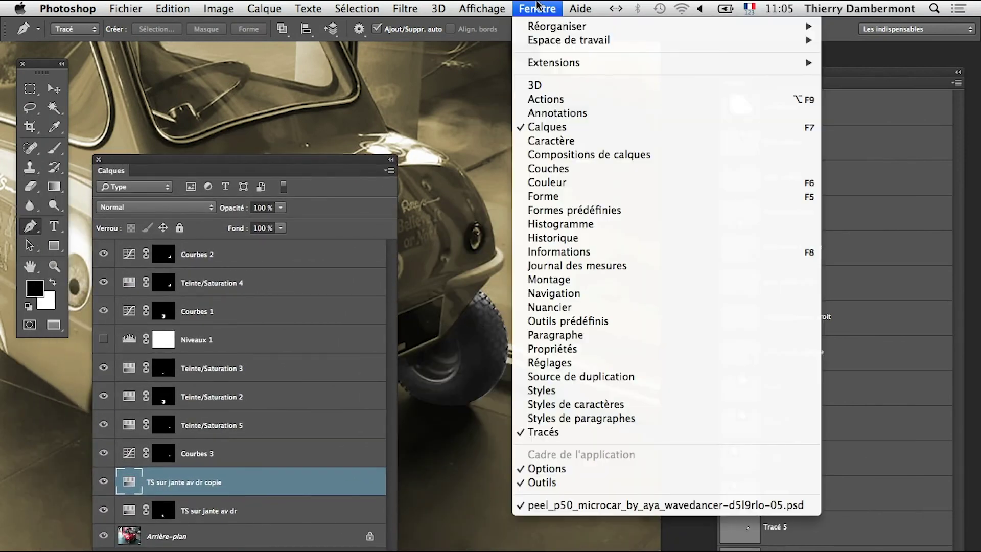
{"action": "left_click", "coordinate": [581, 166]}
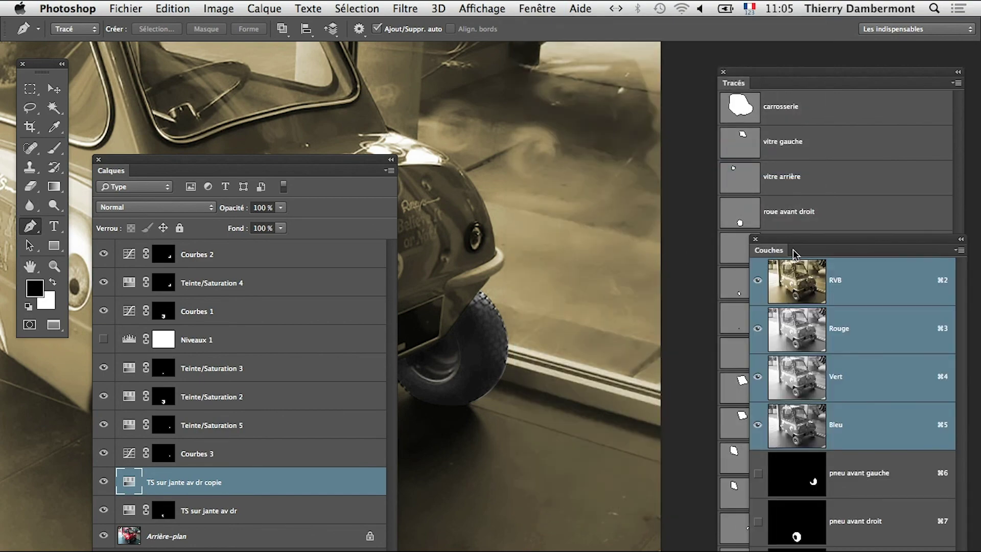
{"action": "left_click_drag", "start_coordinate": [763, 251], "coordinate": [508, 124]}
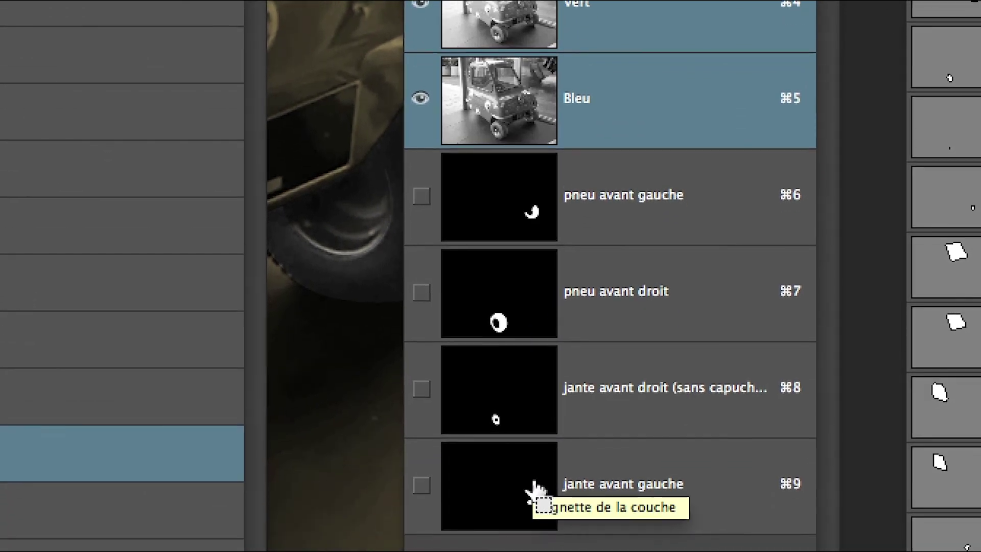
{"action": "left_click", "coordinate": [526, 493], "text": "super"}
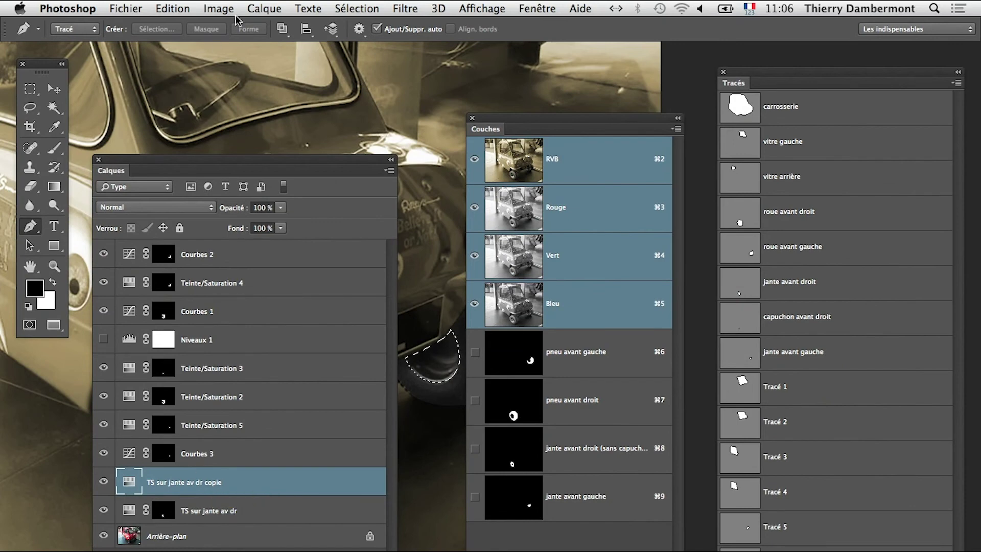
{"action": "left_click", "coordinate": [264, 8]}
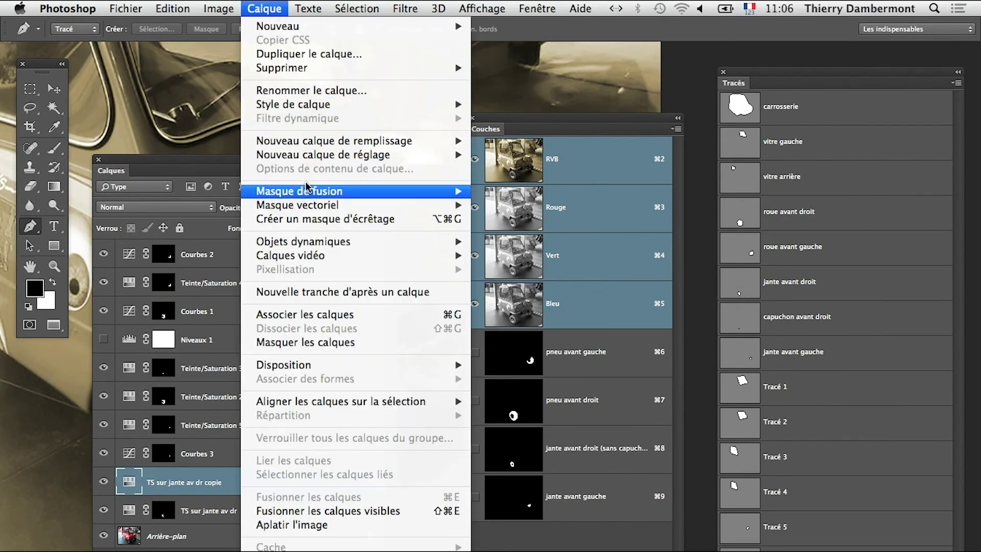
{"action": "mouse_move", "coordinate": [309, 193]}
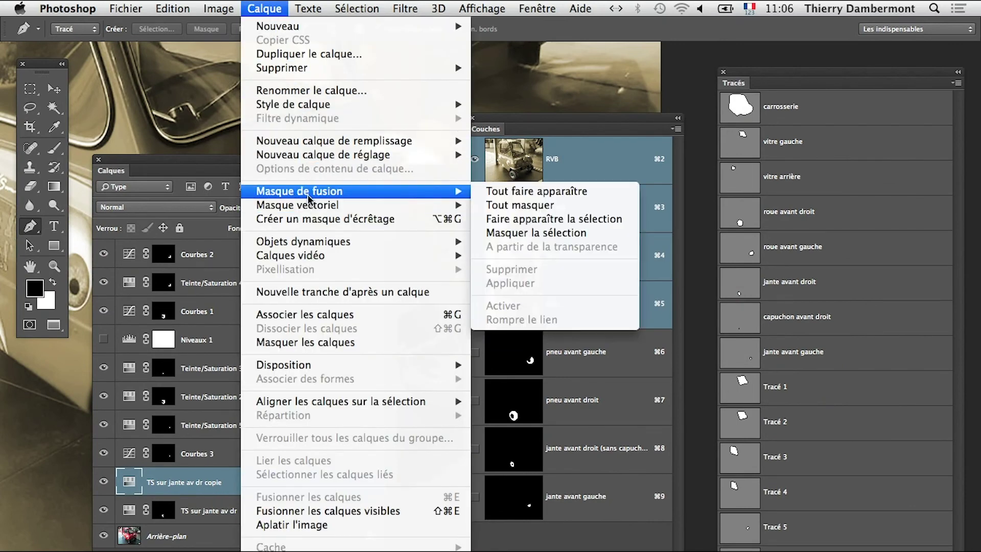
{"action": "left_click", "coordinate": [554, 193]}
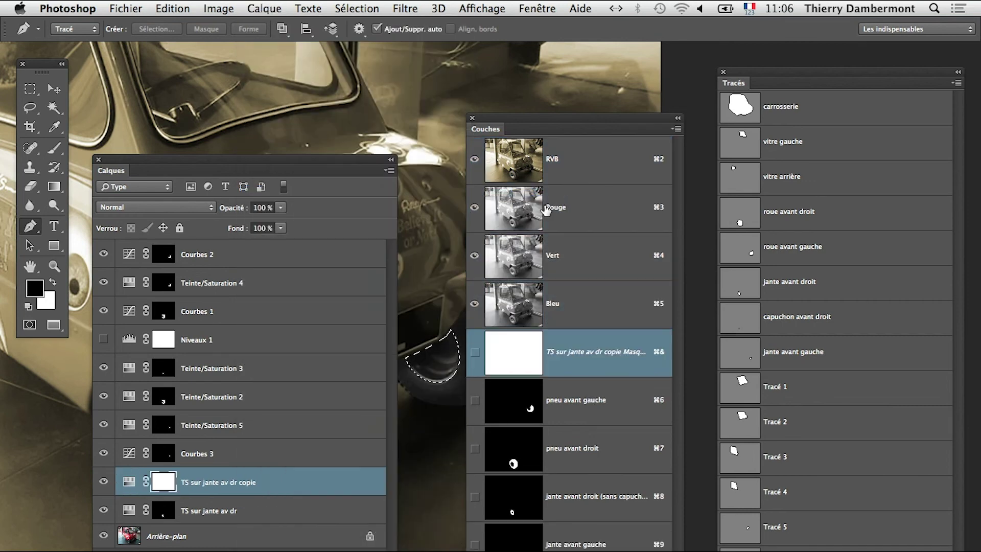
{"action": "left_click", "coordinate": [513, 160]}
Step: Add a layer mask that reveals the rim selection to TS sur jante av dr copie, and uncover the far front wheel
{"action": "left_click", "coordinate": [265, 8]}
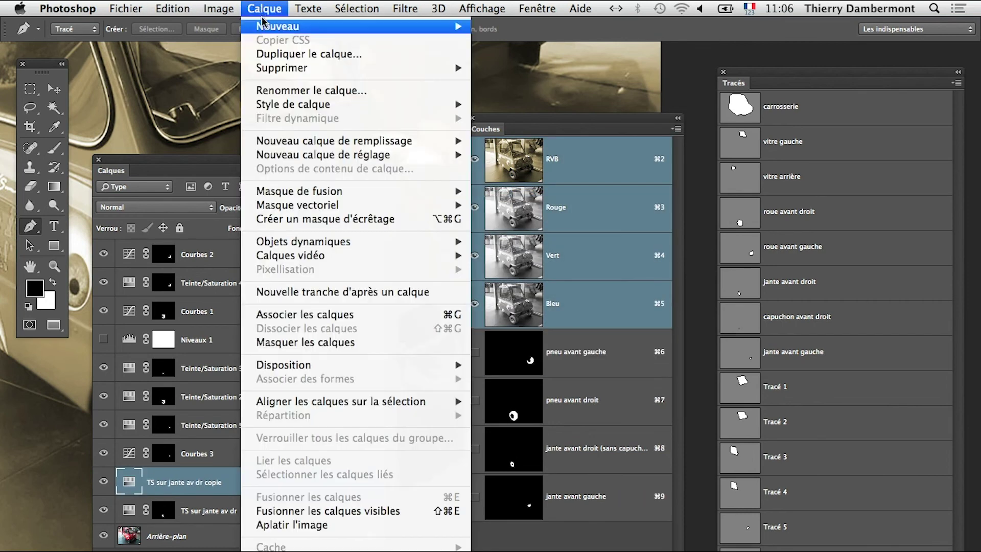
{"action": "mouse_move", "coordinate": [329, 193]}
{"action": "left_click", "coordinate": [537, 223]}
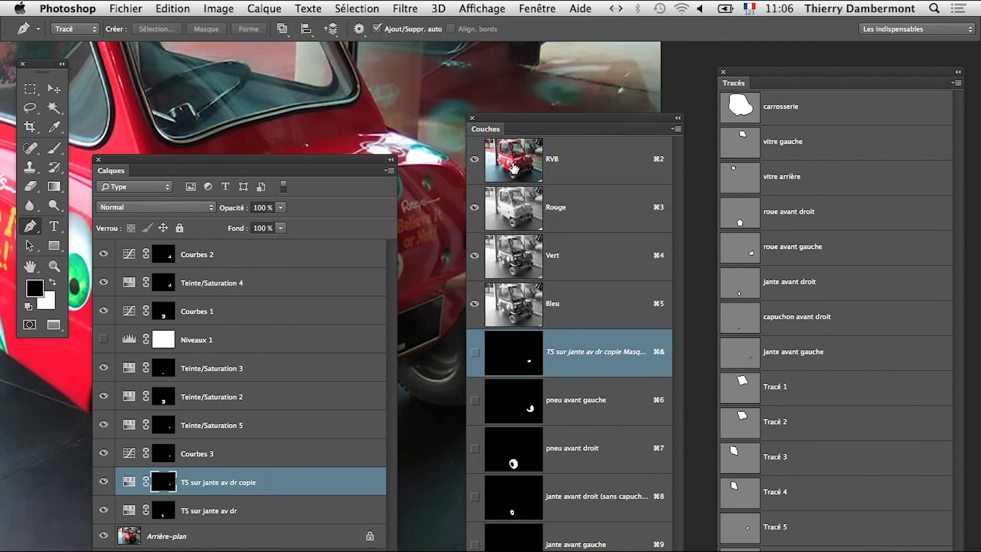
{"action": "left_click_drag", "start_coordinate": [509, 124], "coordinate": [633, 120]}
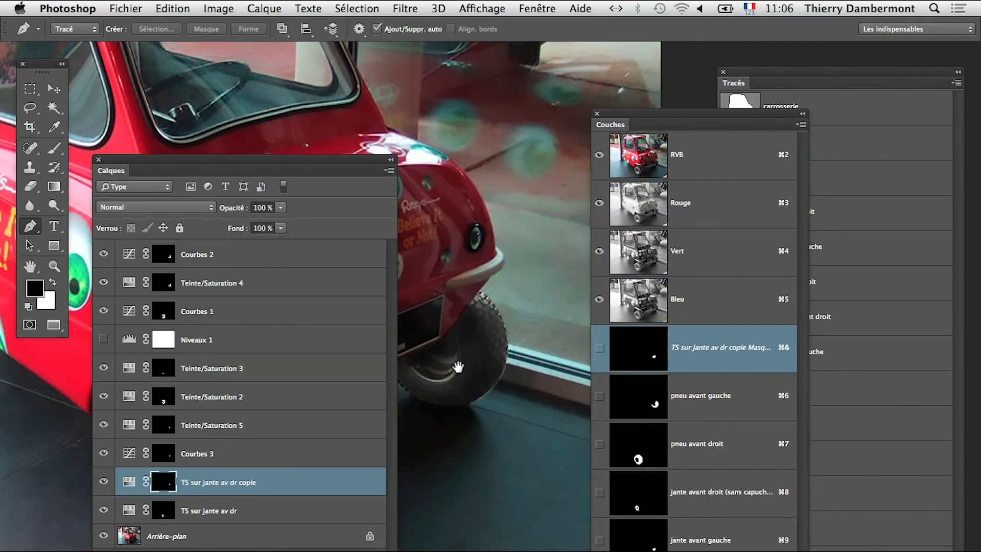
Step: Compare the far front rim with the TS sur jante av dr copie layer hidden and shown, leaving the layer visible
{"action": "scroll", "coordinate": [455, 365], "scroll_direction": "up", "scroll_amount": 3}
{"action": "scroll", "coordinate": [436, 381], "scroll_direction": "down", "scroll_amount": 3}
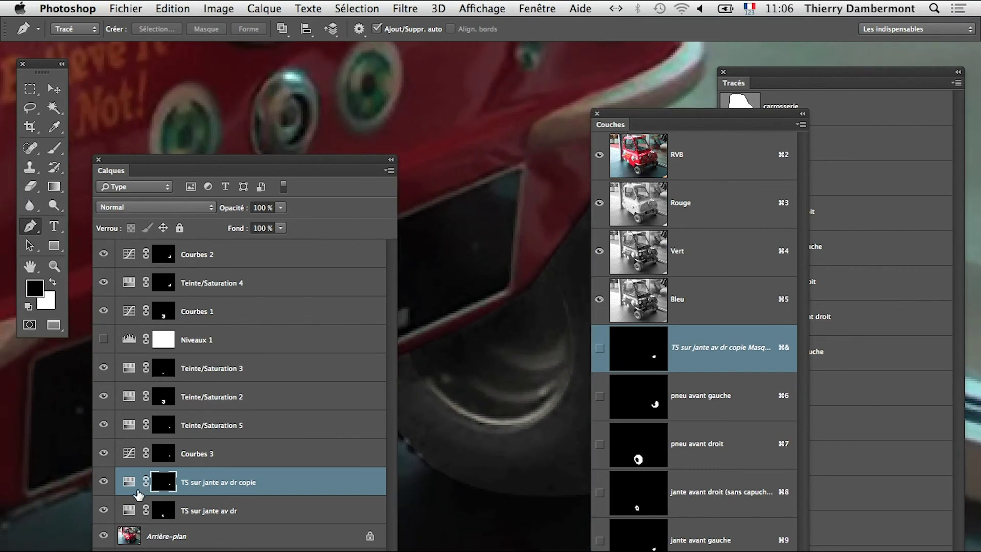
{"action": "left_click", "coordinate": [104, 482]}
{"action": "left_click", "coordinate": [105, 482]}
{"action": "left_click", "coordinate": [104, 482]}
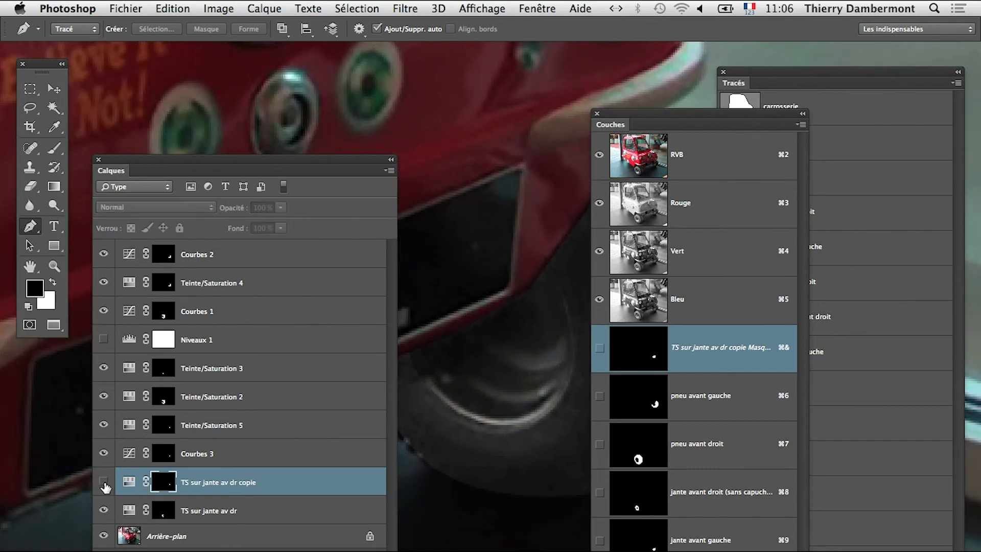
{"action": "left_click", "coordinate": [104, 483]}
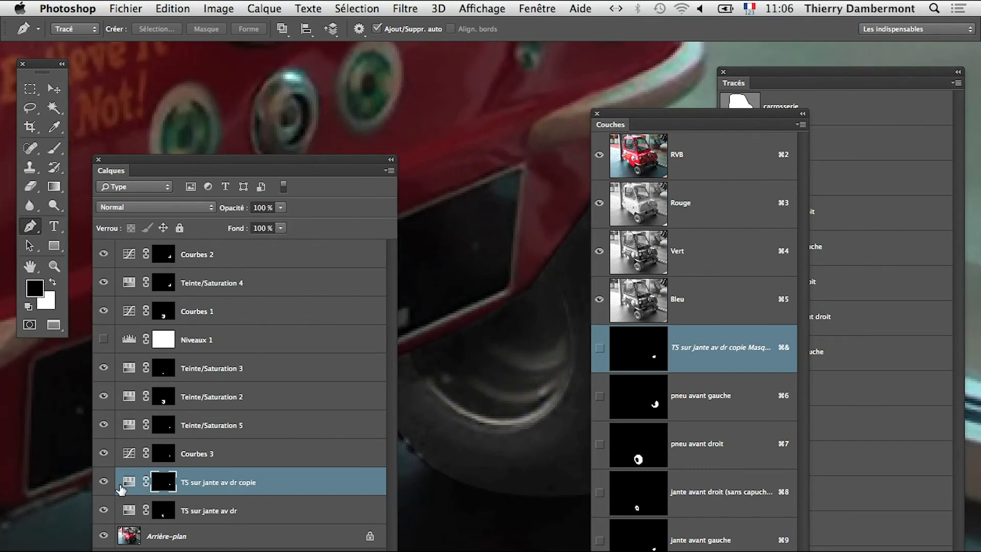
{"action": "left_click", "coordinate": [103, 482]}
{"action": "left_click", "coordinate": [104, 482]}
Step: Set the saturation of the TS sur jante av dr copie adjustment to 76 and close its properties
{"action": "double_click", "coordinate": [128, 482]}
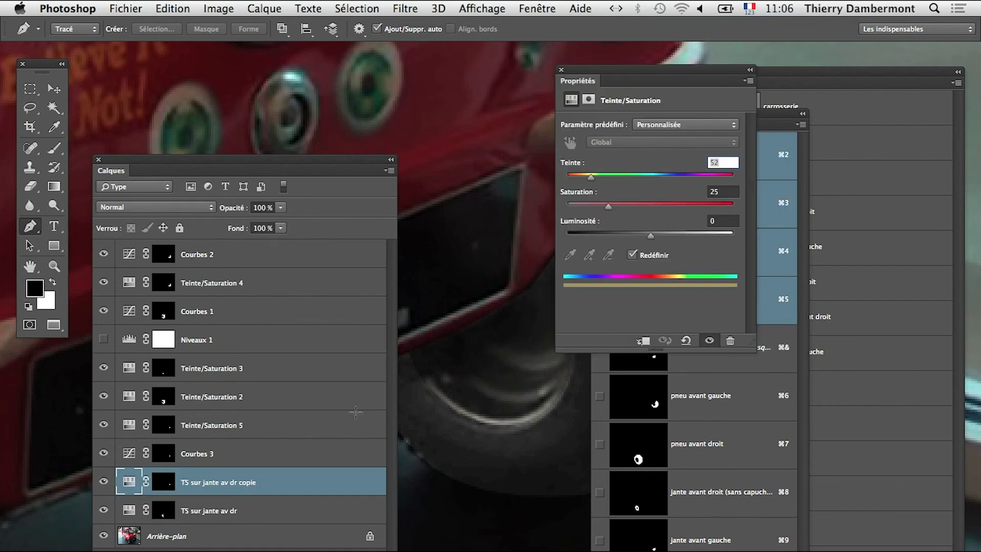
{"action": "left_click_drag", "start_coordinate": [633, 204], "coordinate": [692, 209]}
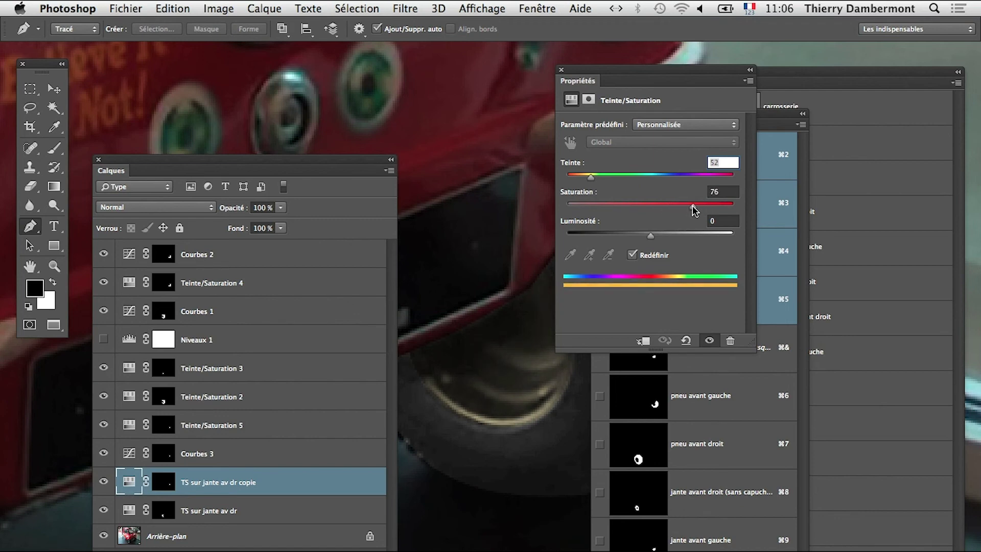
{"action": "left_click", "coordinate": [561, 69]}
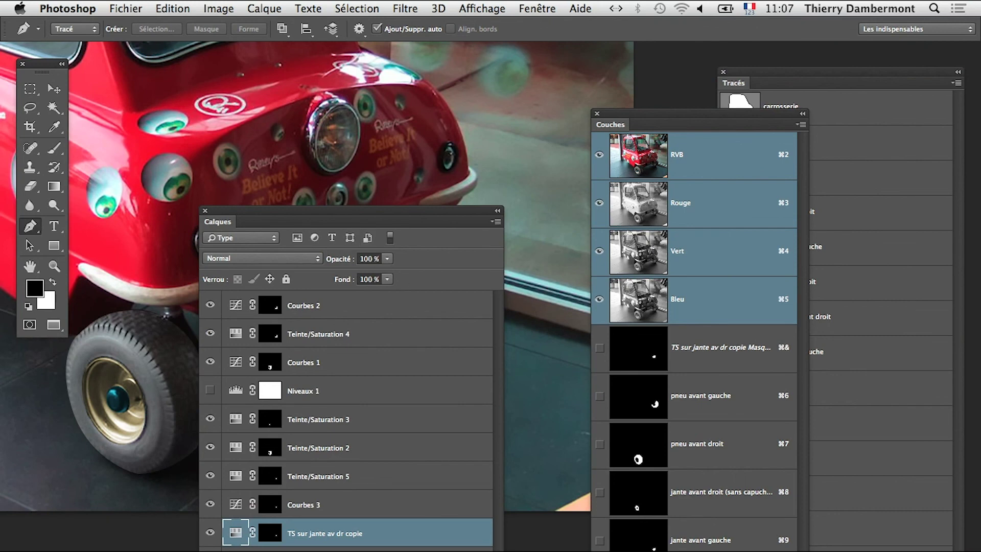
Step: Shrink the layer list and move it away from the car to uncover both front wheels
{"action": "left_click_drag", "start_coordinate": [499, 550], "coordinate": [403, 511]}
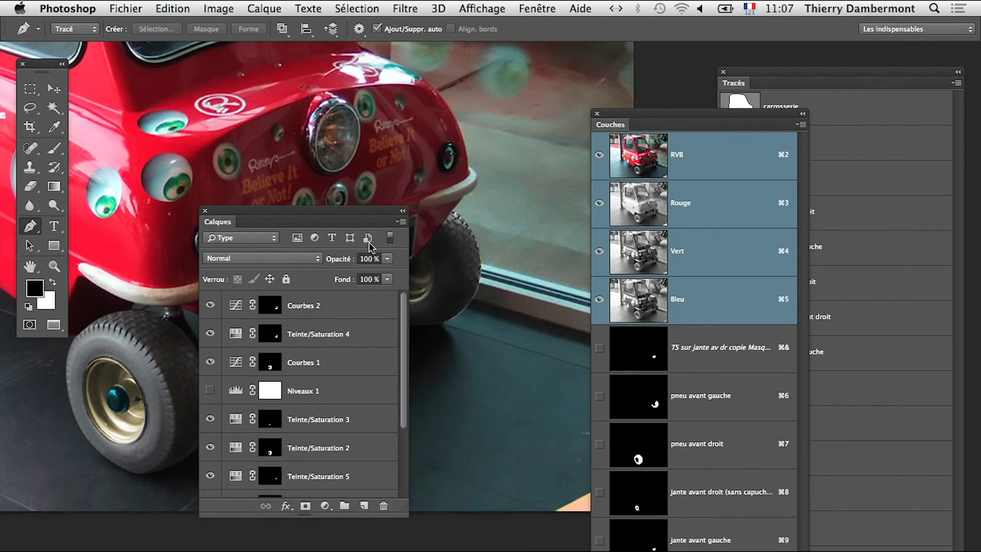
{"action": "left_click_drag", "start_coordinate": [378, 217], "coordinate": [341, 479]}
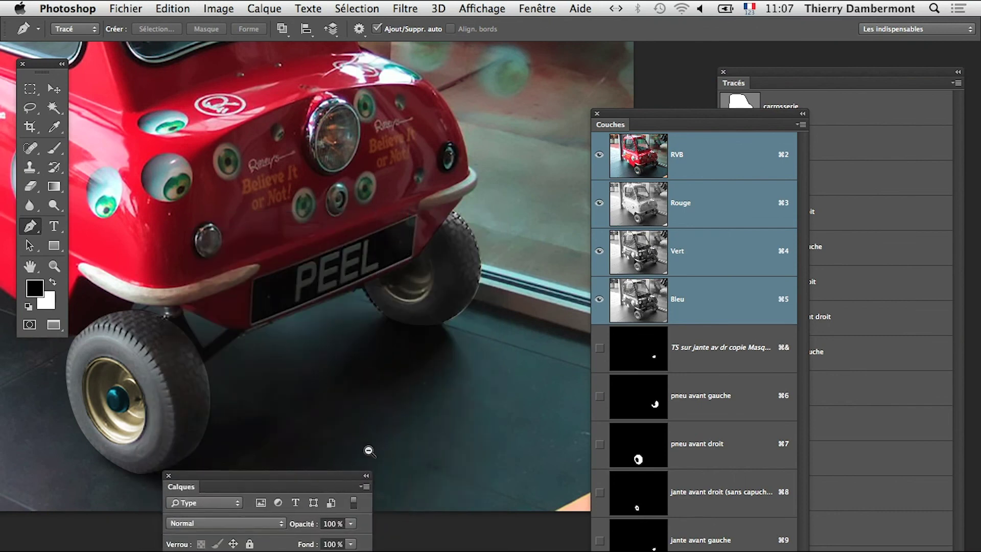
Step: Save the document under a new Photoshop file name whose version number is 06, keeping alpha channels and layers
{"action": "left_click", "coordinate": [374, 418], "text": "alt"}
{"action": "left_click", "coordinate": [122, 8]}
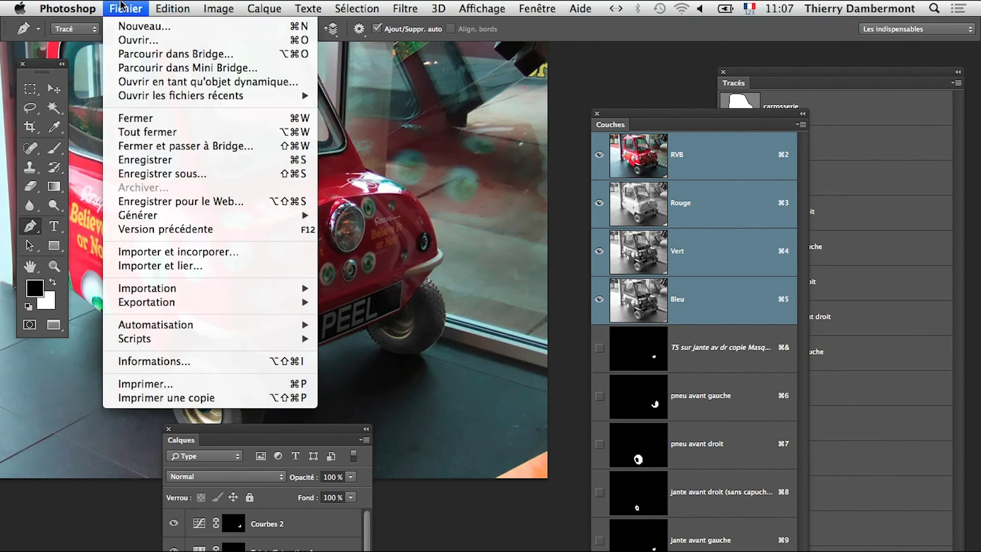
{"action": "left_click", "coordinate": [196, 176]}
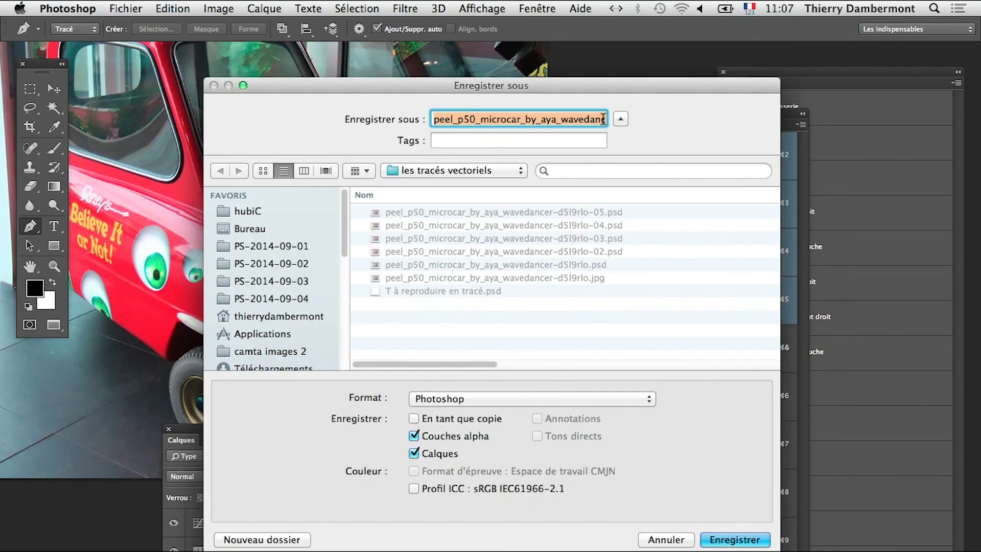
{"action": "left_click", "coordinate": [603, 120]}
{"action": "key", "text": "Down"}
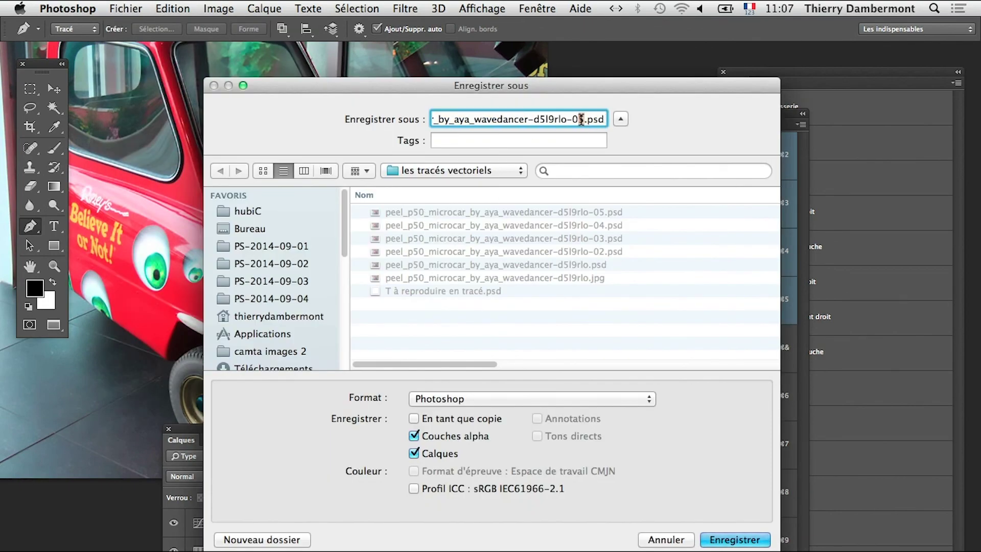
{"action": "left_click_drag", "start_coordinate": [578, 119], "coordinate": [584, 129]}
{"action": "type", "text": "6"}
{"action": "key", "text": "Return"}
{"action": "left_click", "coordinate": [690, 318]}
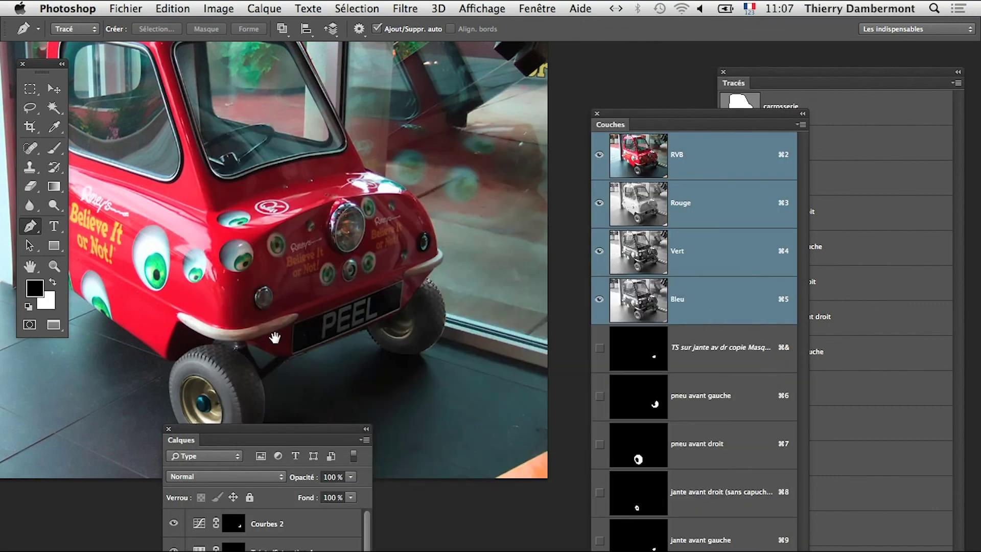
Step: Bring the whole car into view and move the layer list clear of the front wheels, showing its lower adjustment layers
{"action": "left_click", "coordinate": [272, 310]}
{"action": "left_click_drag", "start_coordinate": [273, 311], "coordinate": [312, 299]}
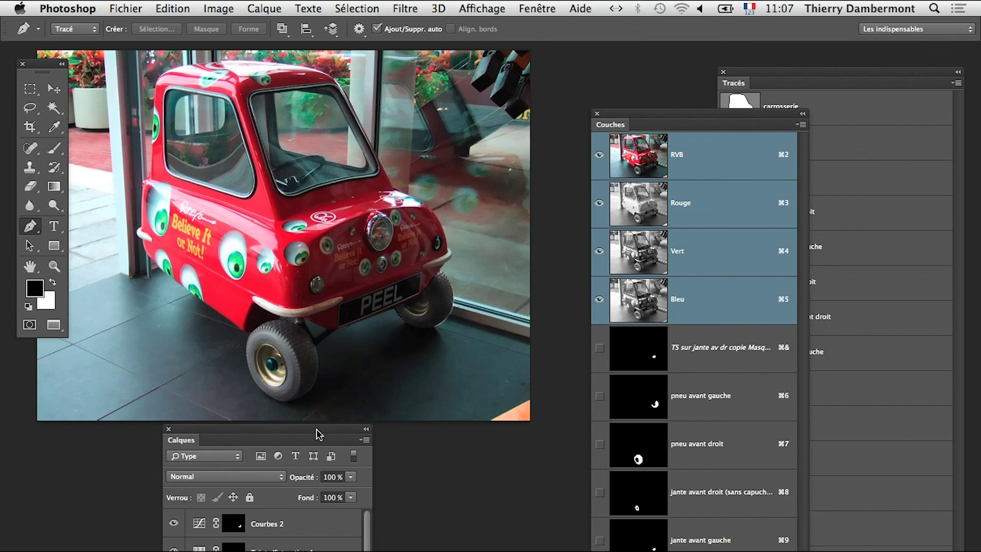
{"action": "left_click_drag", "start_coordinate": [316, 429], "coordinate": [506, 362]}
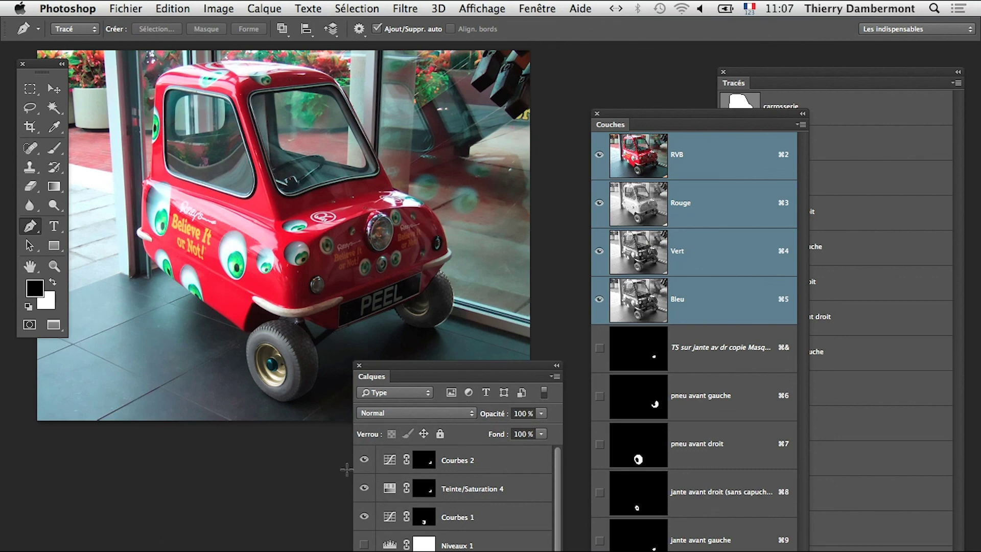
{"action": "scroll", "coordinate": [452, 498], "scroll_direction": "down", "scroll_amount": 3}
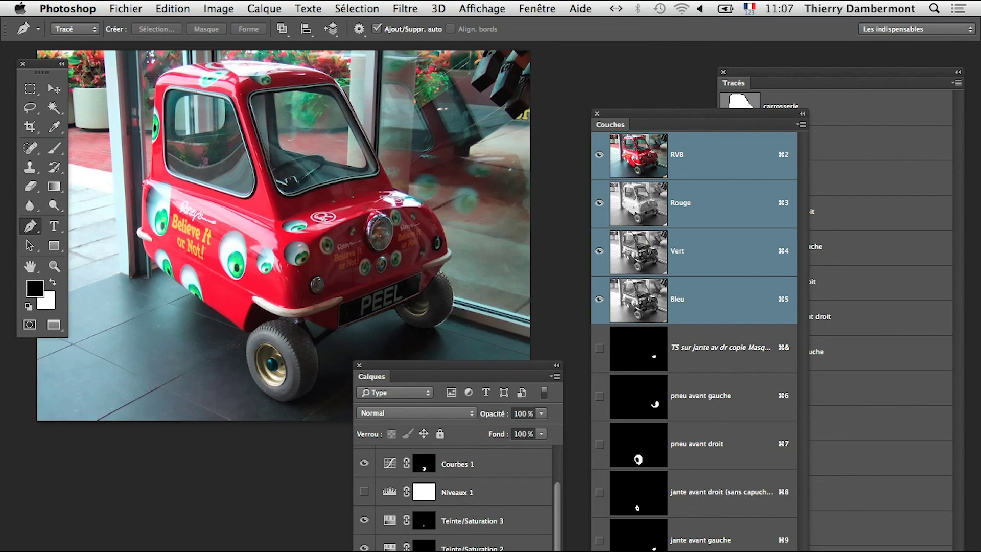
Step: Show the properties of the far front rim's Teinte/Saturation adjustment and examine its additional options
{"action": "key", "text": "F10"}
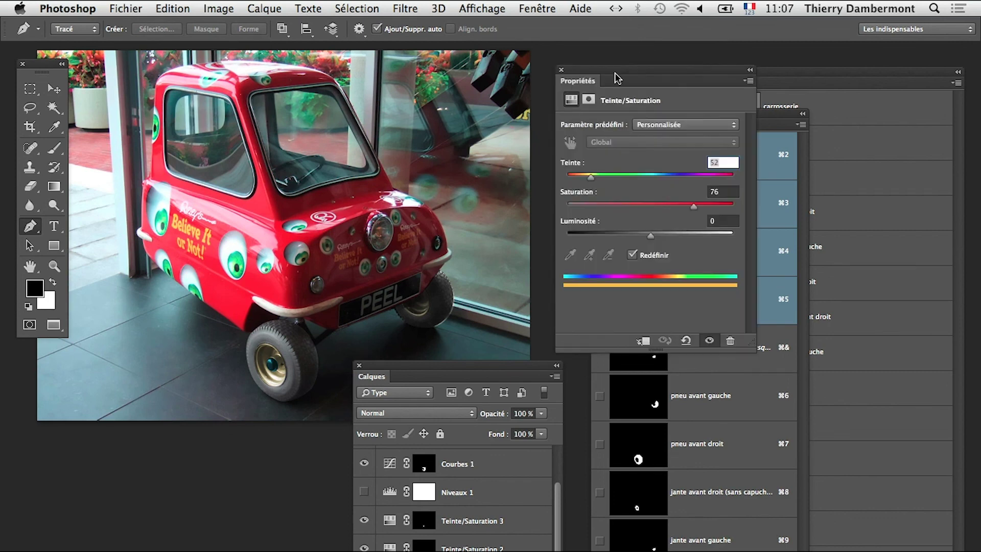
{"action": "left_click_drag", "start_coordinate": [617, 78], "coordinate": [494, 65]}
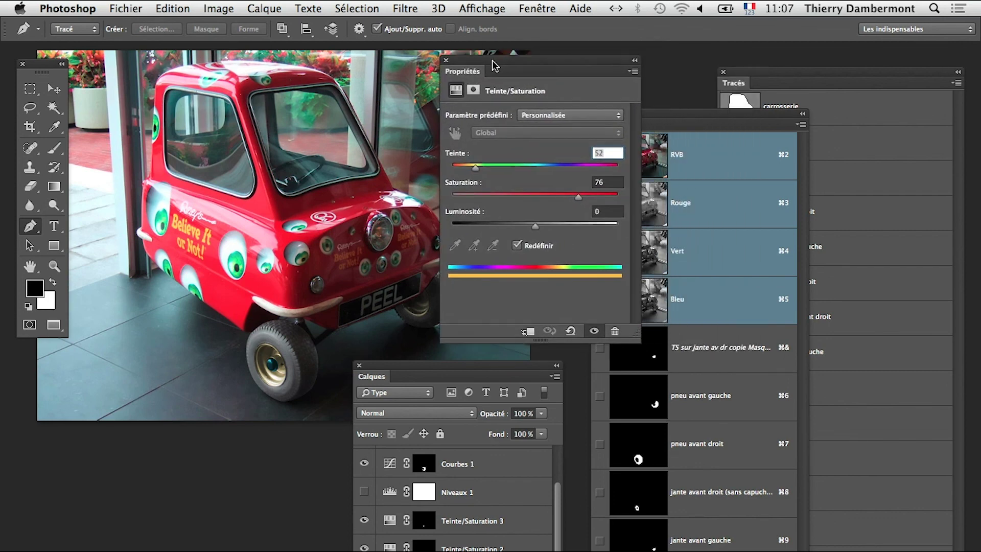
{"action": "left_click", "coordinate": [526, 64]}
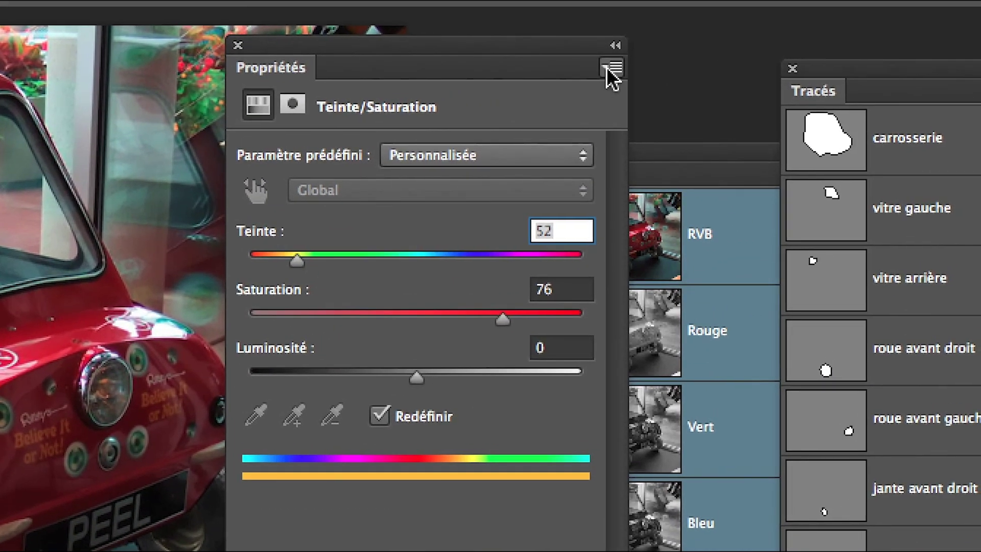
{"action": "left_click", "coordinate": [608, 67]}
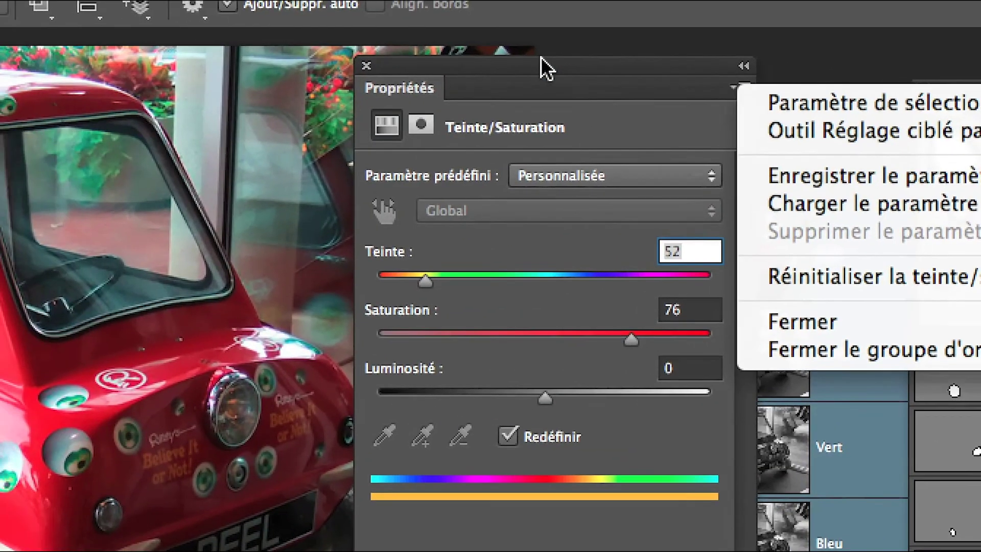
{"action": "left_click", "coordinate": [540, 61]}
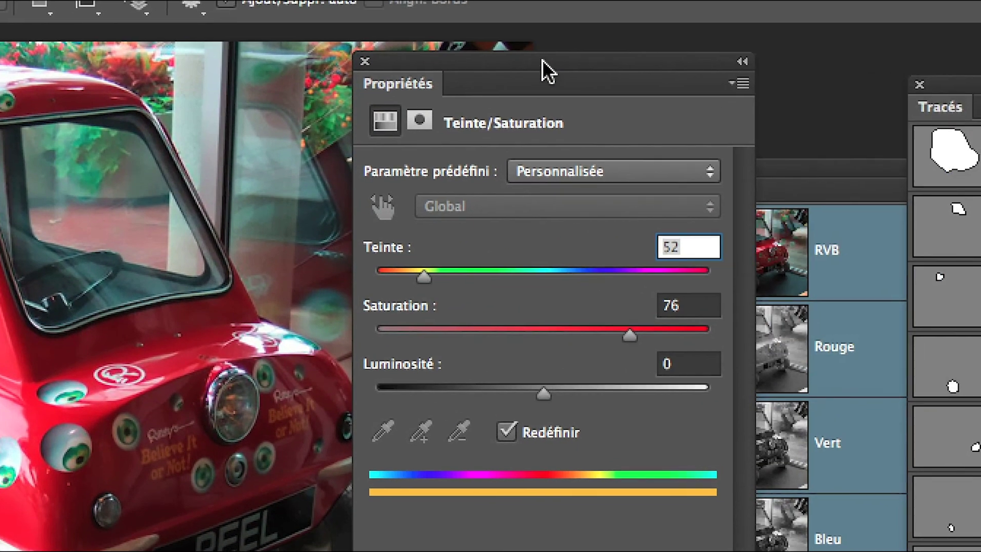
{"action": "left_click_drag", "start_coordinate": [542, 60], "coordinate": [441, 60]}
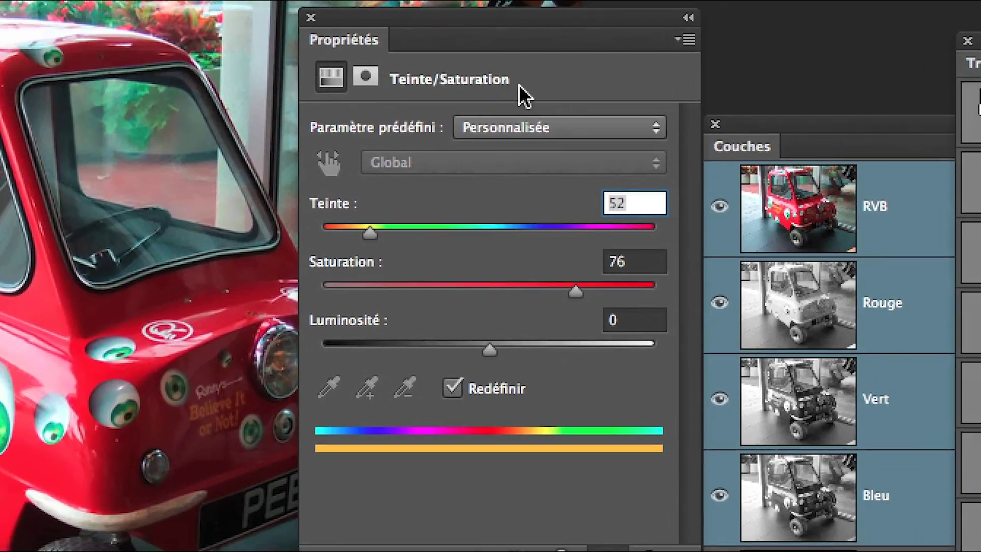
Step: Examine how a Teinte/Saturation preset is saved, checking the proposed file's extension, and cancel without saving
{"action": "left_click", "coordinate": [686, 40]}
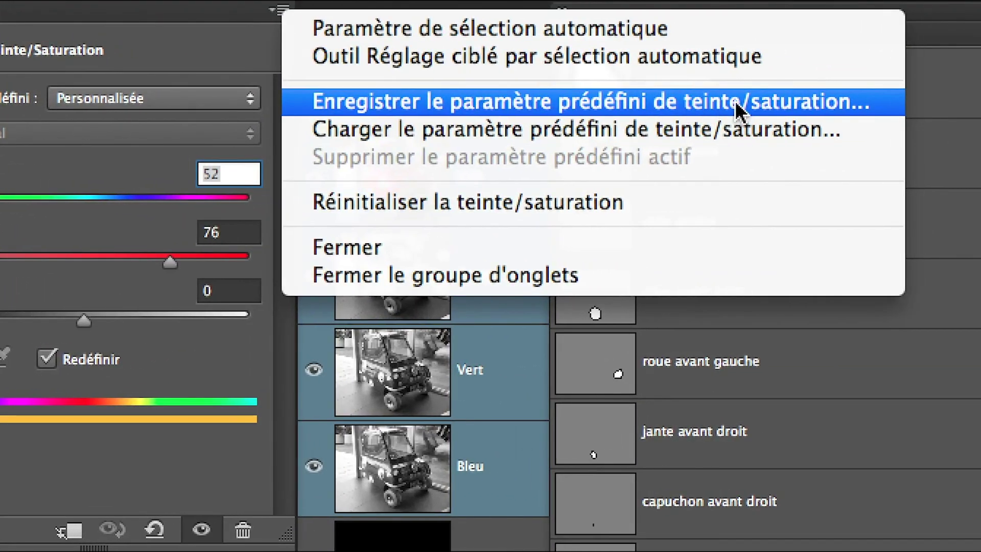
{"action": "left_click", "coordinate": [734, 100]}
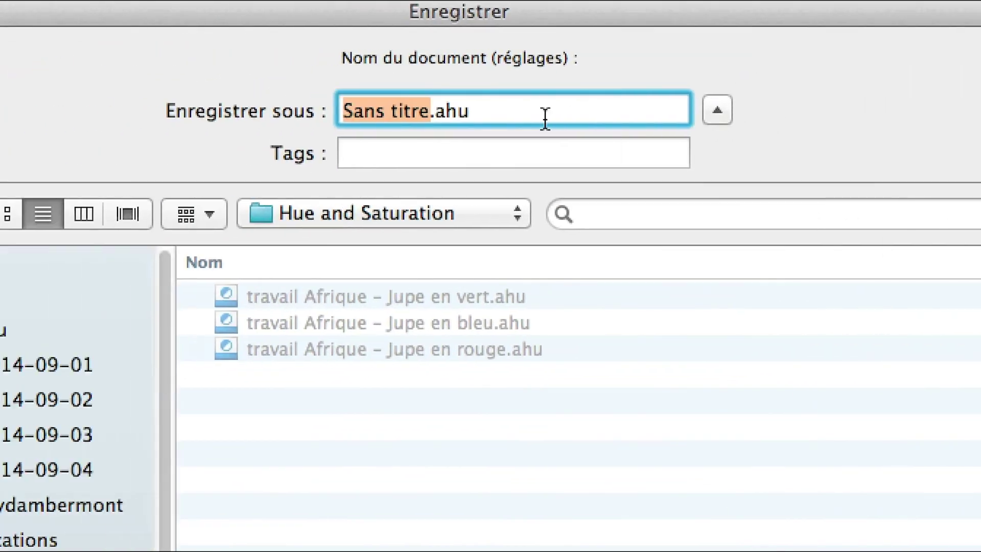
{"action": "left_click_drag", "start_coordinate": [519, 120], "coordinate": [490, 116]}
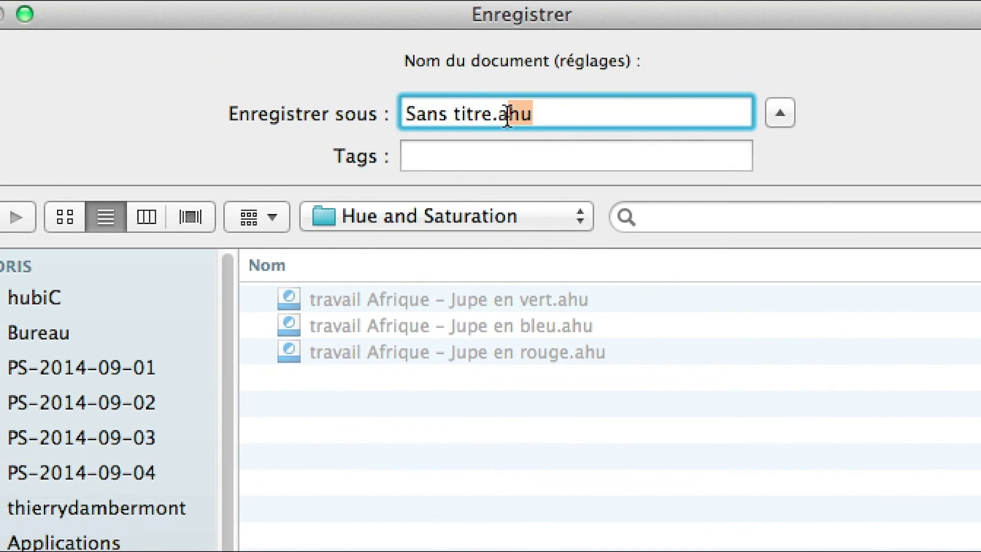
{"action": "left_click", "coordinate": [536, 114]}
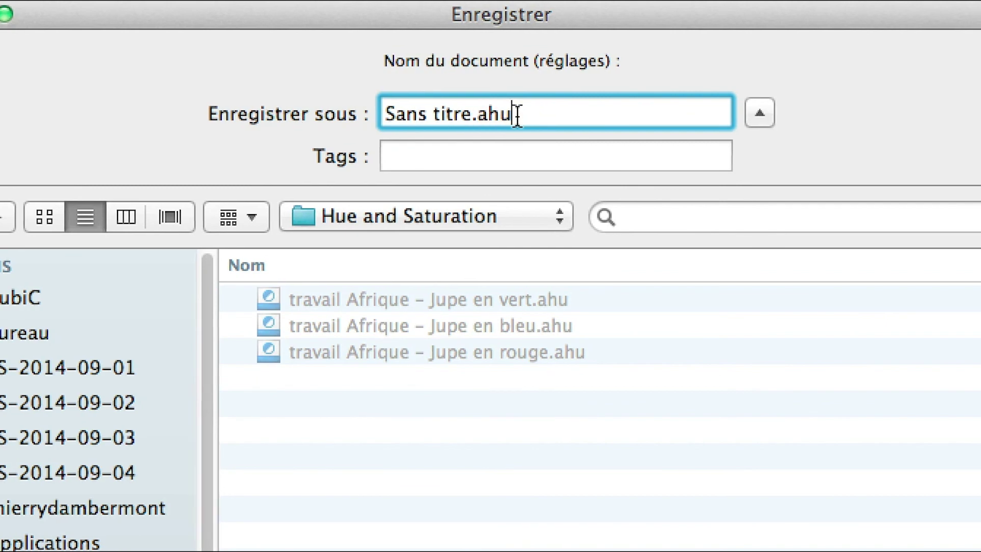
{"action": "left_click_drag", "start_coordinate": [514, 117], "coordinate": [476, 127]}
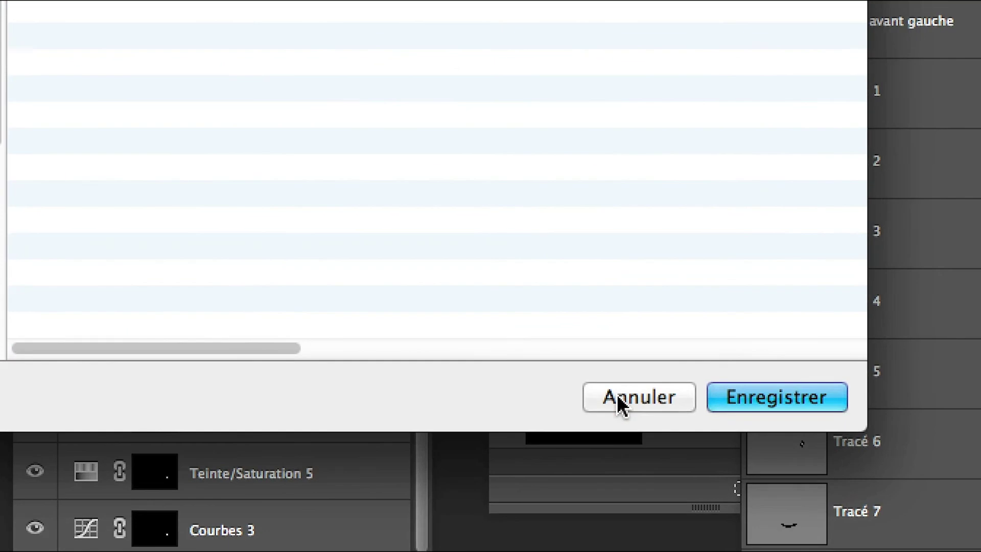
{"action": "left_click", "coordinate": [618, 398]}
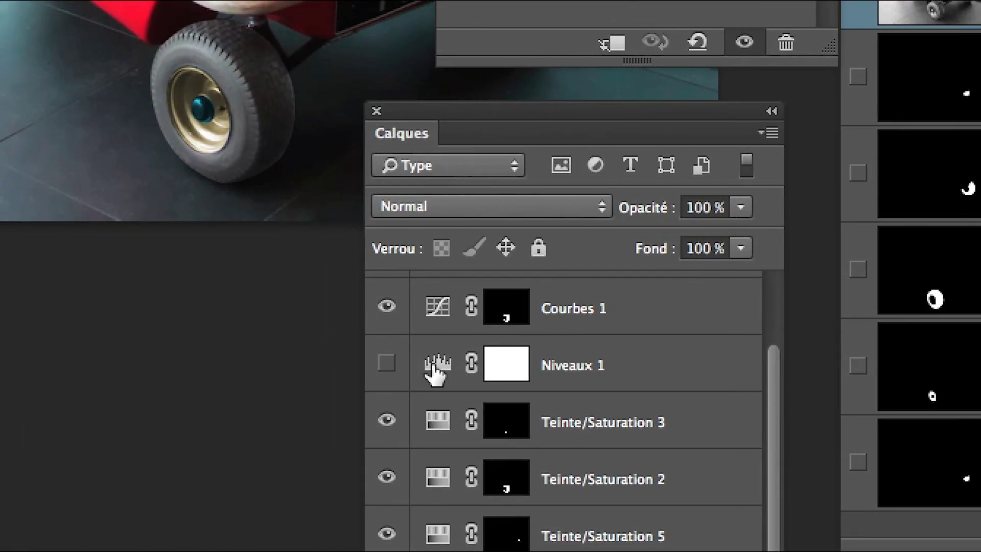
Step: Select the Courbes 1 adjustment layer, examine how its curve is saved as a preset file, and cancel without saving
{"action": "left_click", "coordinate": [370, 363]}
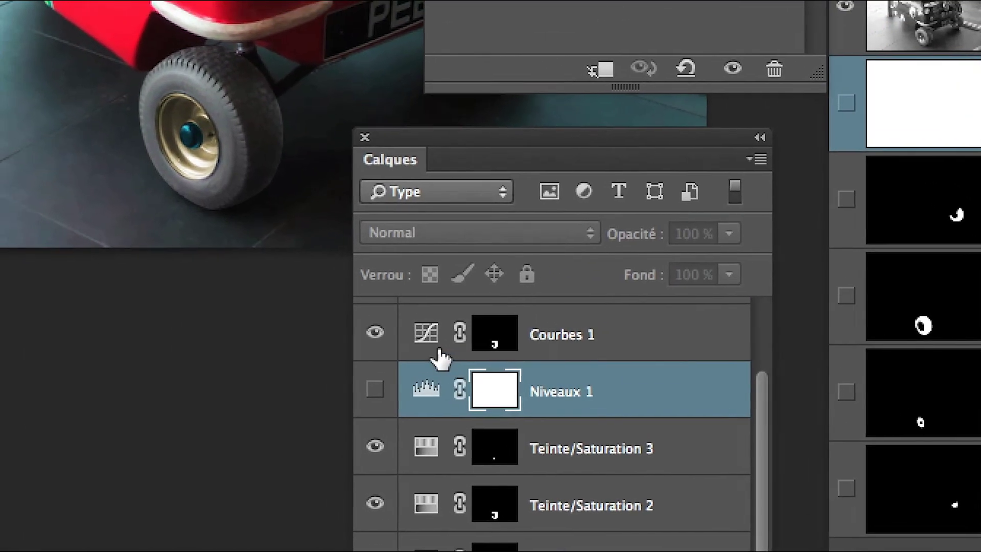
{"action": "left_click", "coordinate": [439, 351]}
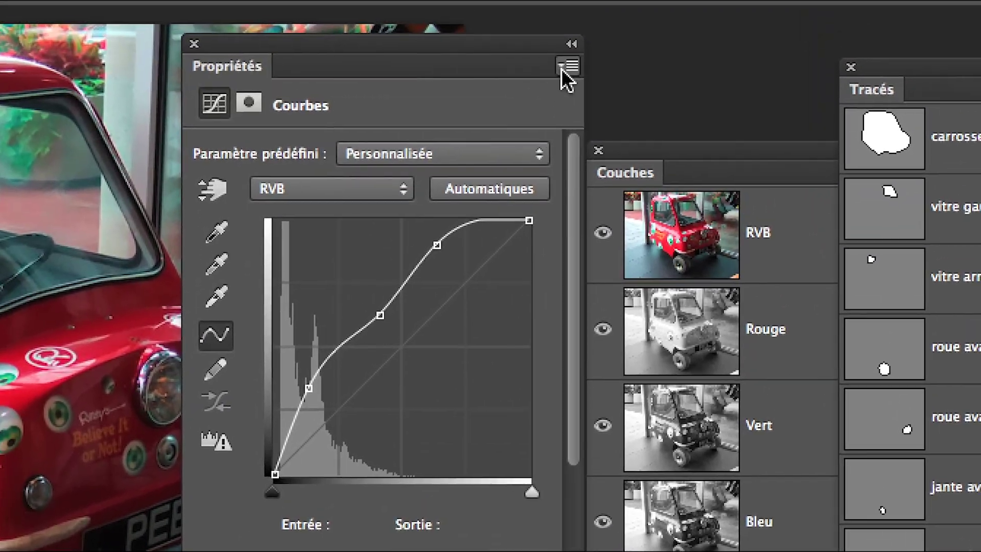
{"action": "left_click", "coordinate": [565, 81]}
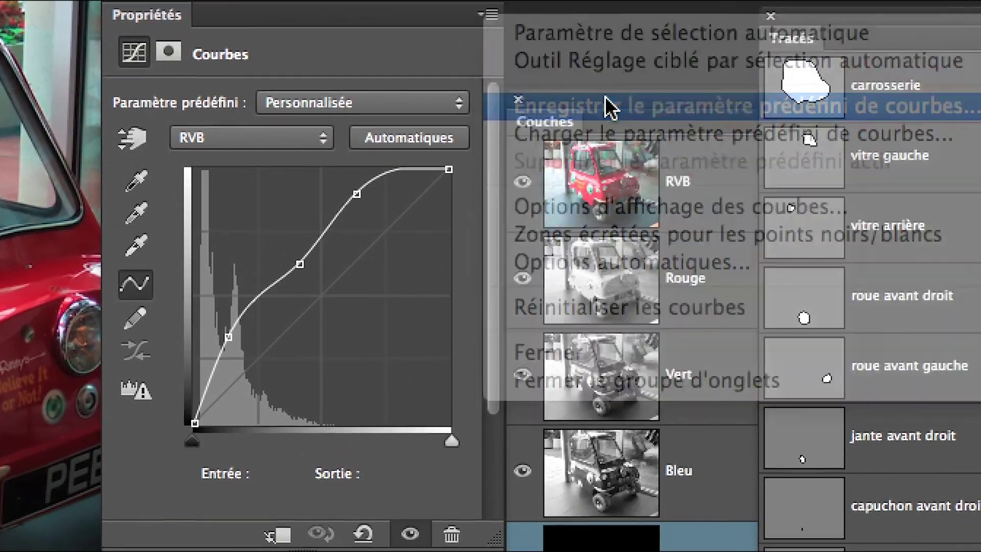
{"action": "left_click", "coordinate": [608, 106]}
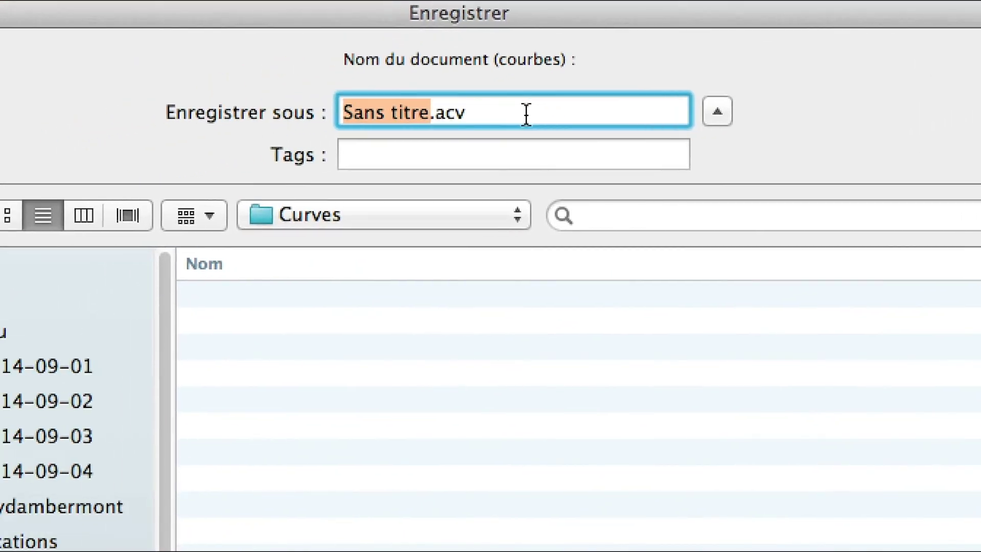
{"action": "left_click", "coordinate": [521, 113]}
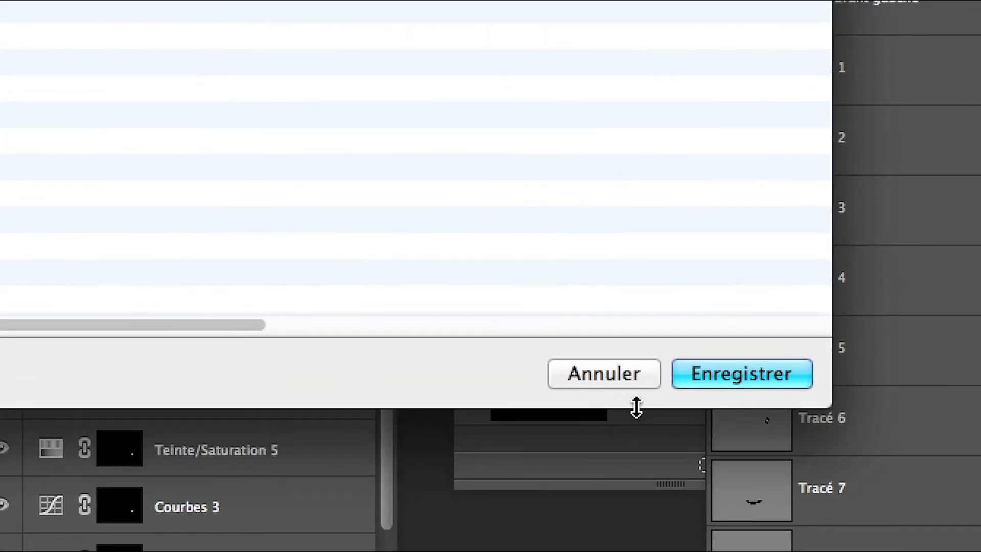
{"action": "left_click", "coordinate": [625, 382]}
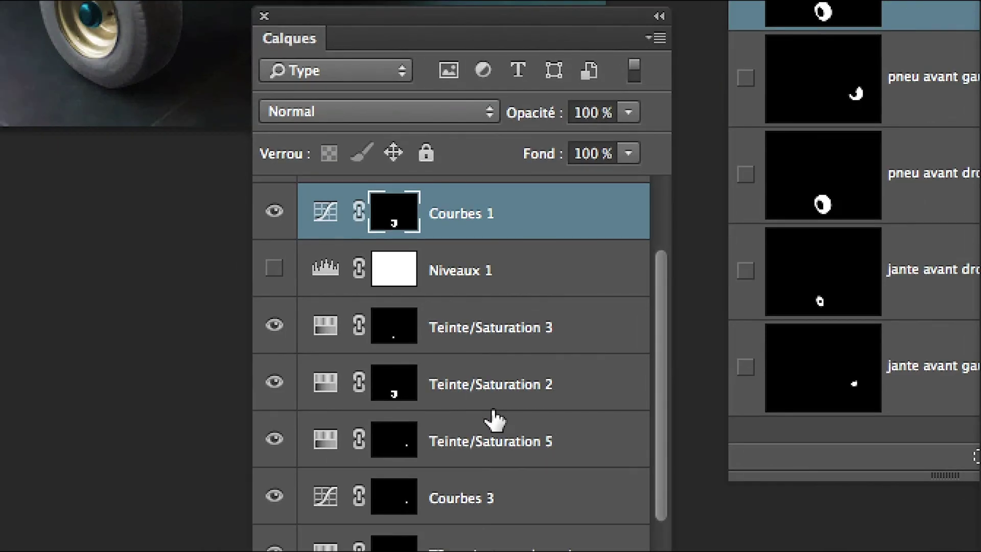
Step: Look through the adjustment layers and the Courbes 1 preset options, and move its properties away to uncover the car
{"action": "scroll", "coordinate": [488, 419], "scroll_direction": "down", "scroll_amount": 3}
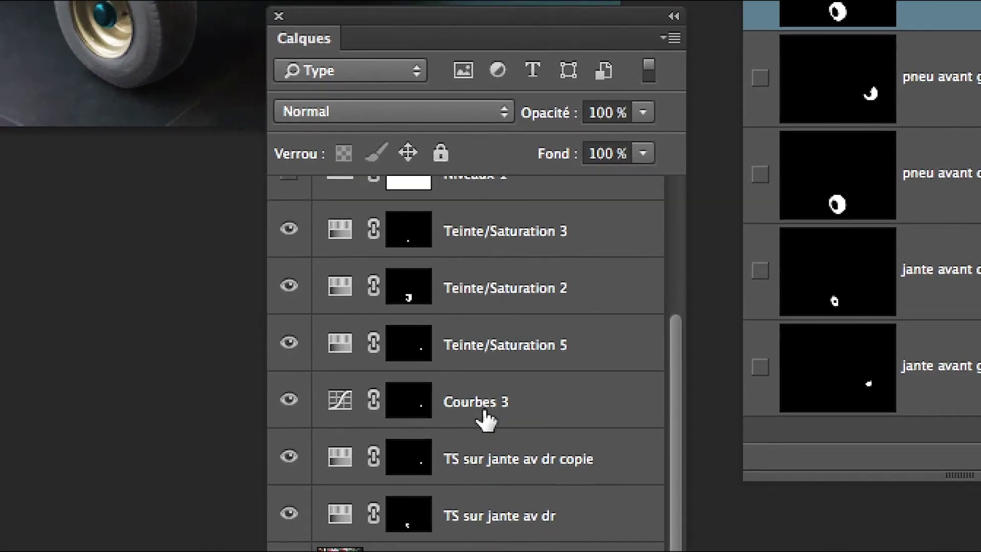
{"action": "scroll", "coordinate": [486, 421], "scroll_direction": "up", "scroll_amount": 4}
{"action": "scroll", "coordinate": [483, 412], "scroll_direction": "up", "scroll_amount": 1}
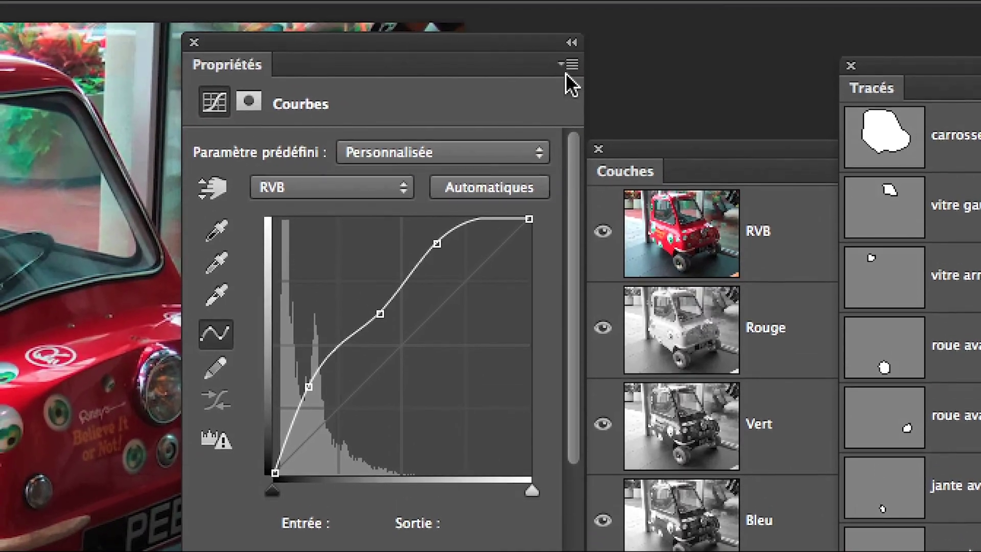
{"action": "left_click", "coordinate": [569, 6]}
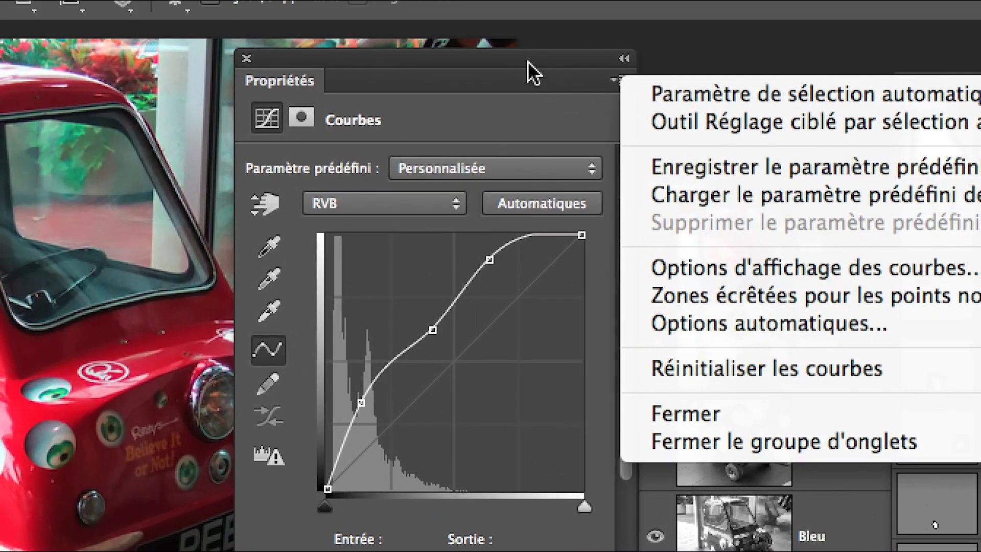
{"action": "left_click", "coordinate": [528, 60]}
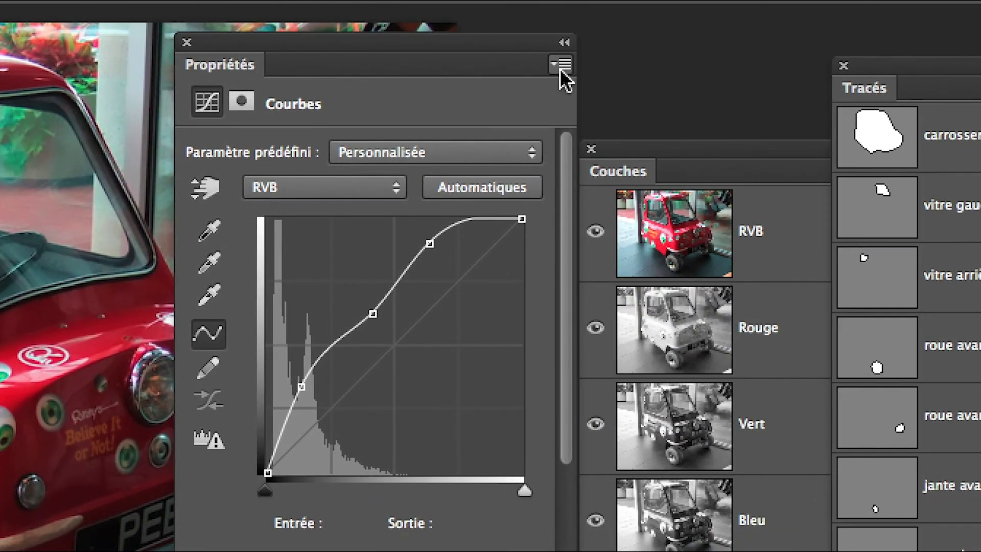
{"action": "left_click", "coordinate": [561, 66]}
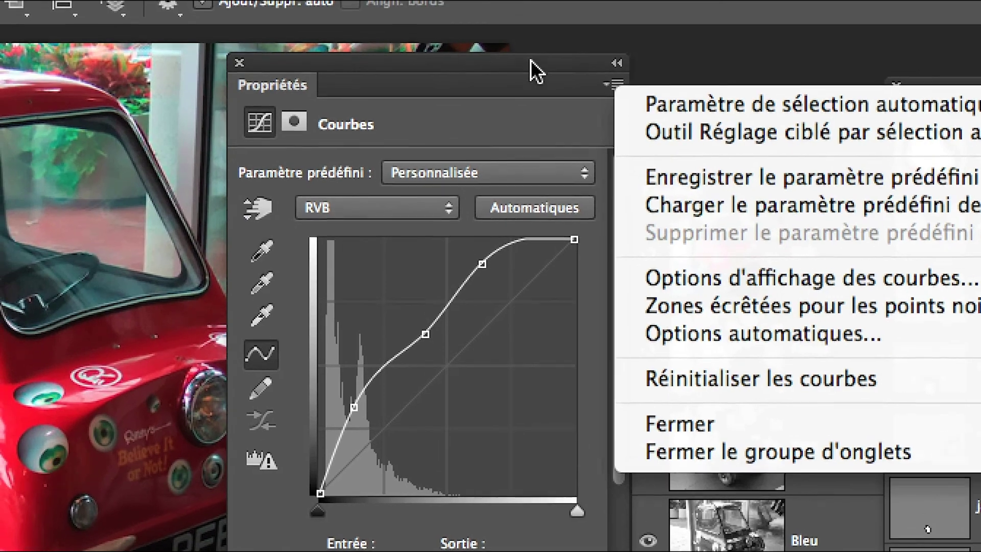
{"action": "left_click", "coordinate": [473, 13]}
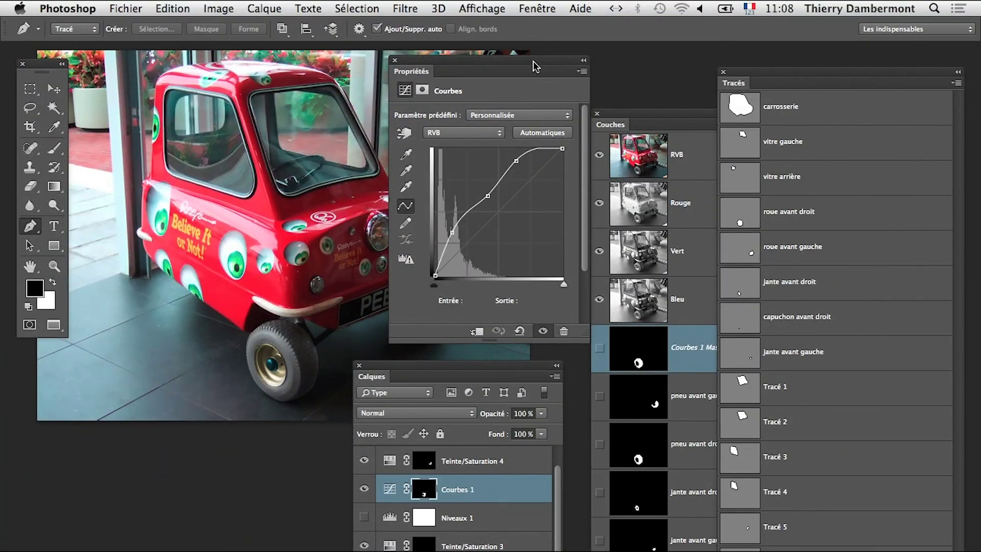
{"action": "left_click_drag", "start_coordinate": [533, 66], "coordinate": [198, 416]}
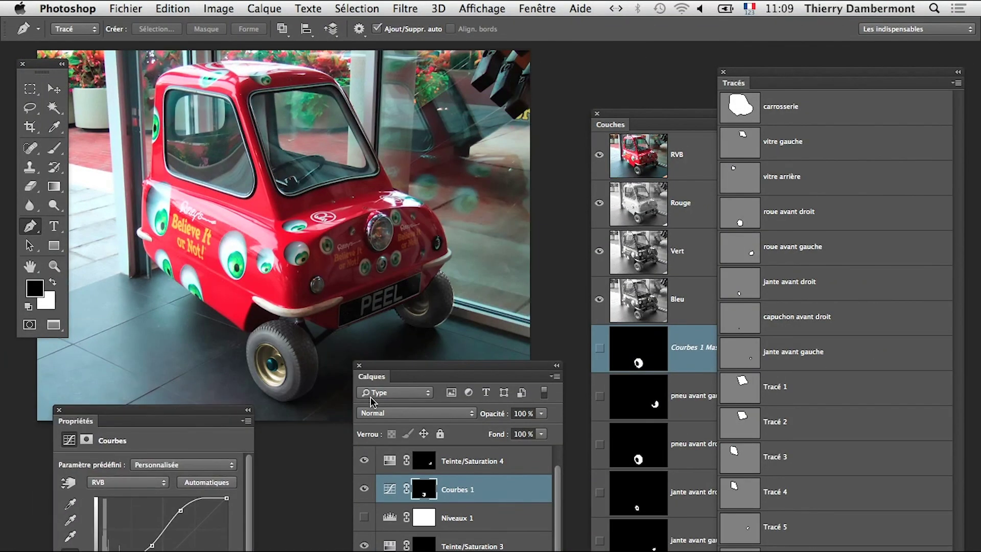